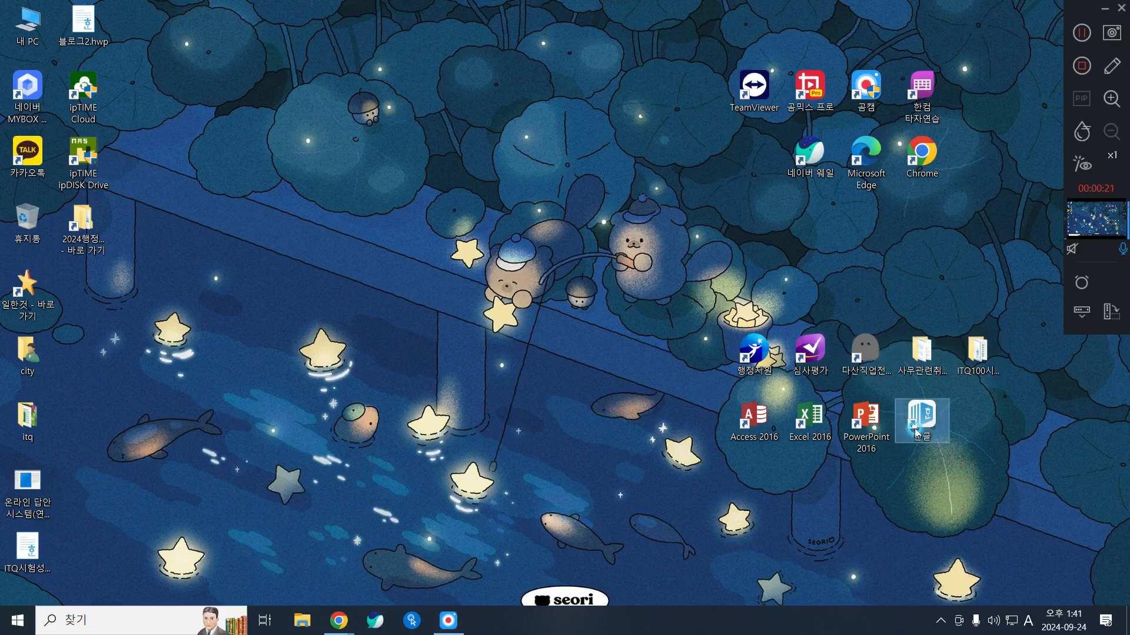
# Step: Start the Hangul (한글) word processor with a blank document and show the screen recorder's drawing tools
pyautogui.doubleClick(918, 427)
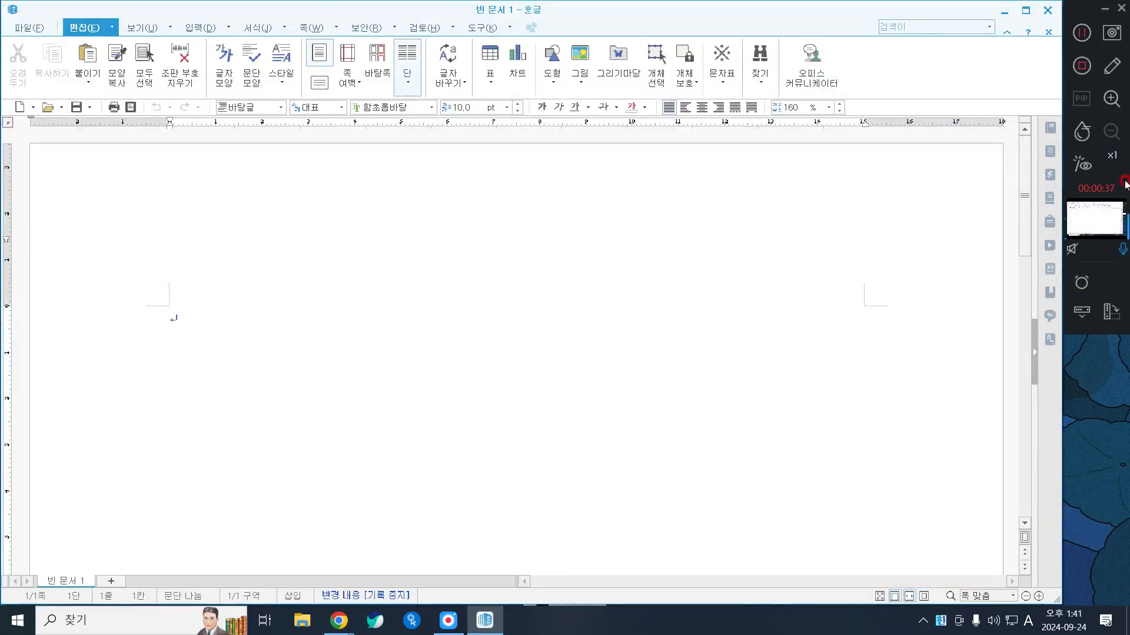
pyautogui.click(1106, 63)
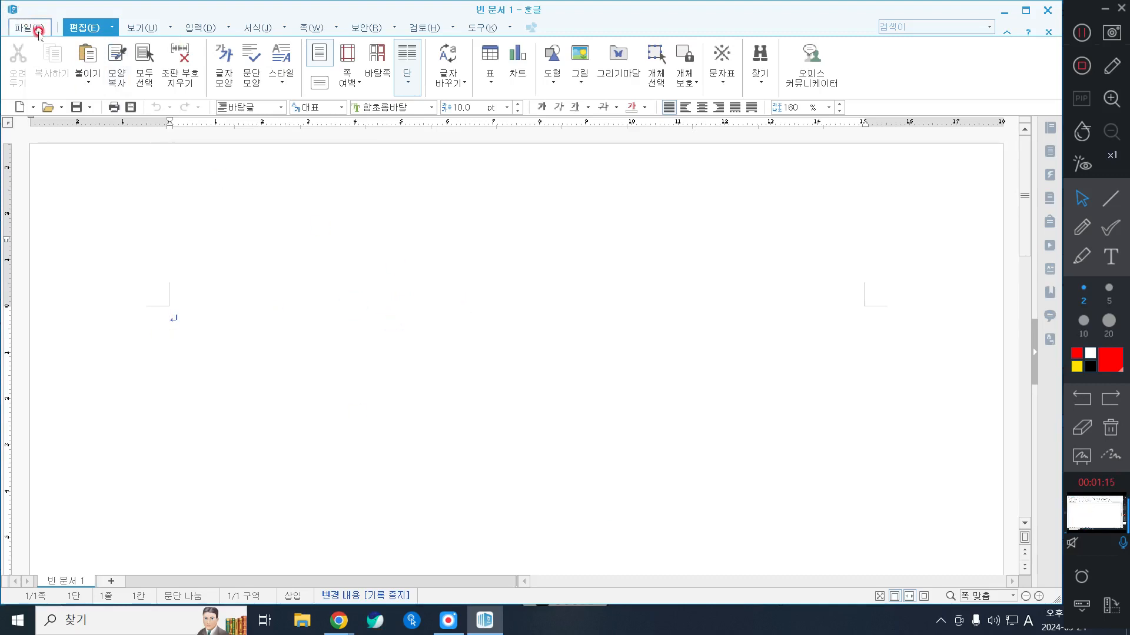
pyautogui.click(404, 624)
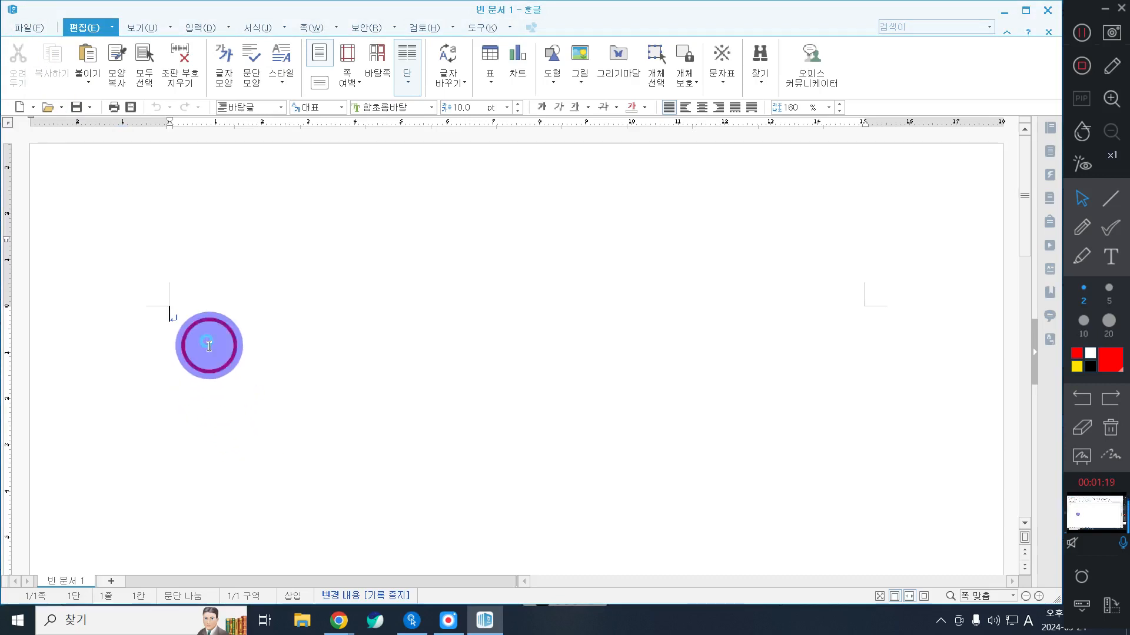
# Step: Start saving the blank document and browse to the ITQ folder inside Documents (문서)
pyautogui.click(20, 28)
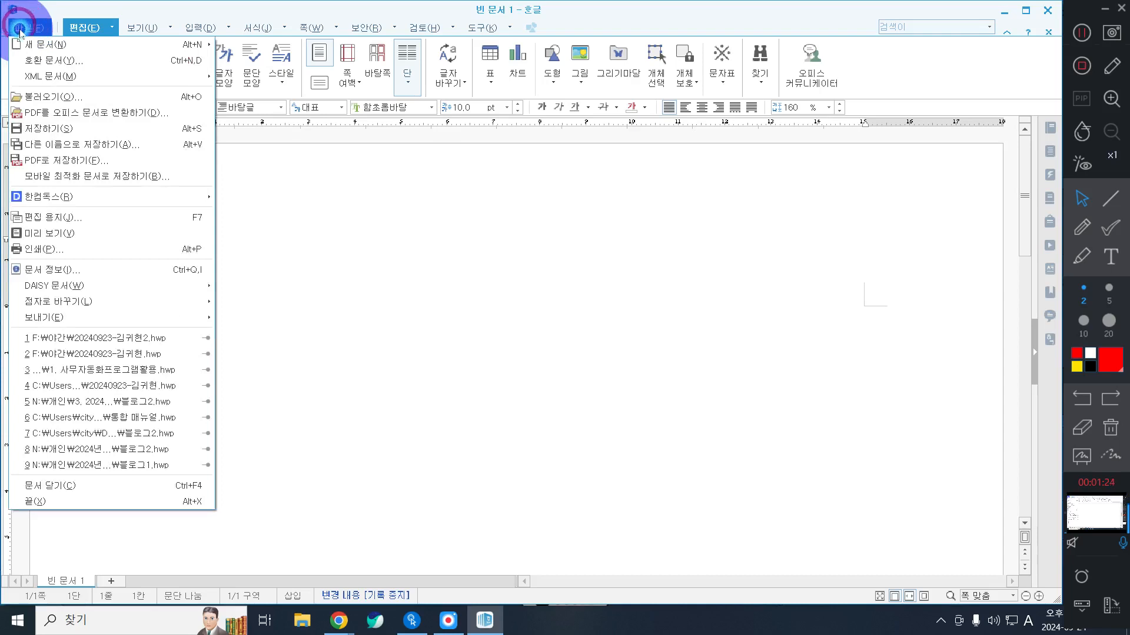
pyautogui.click(51, 130)
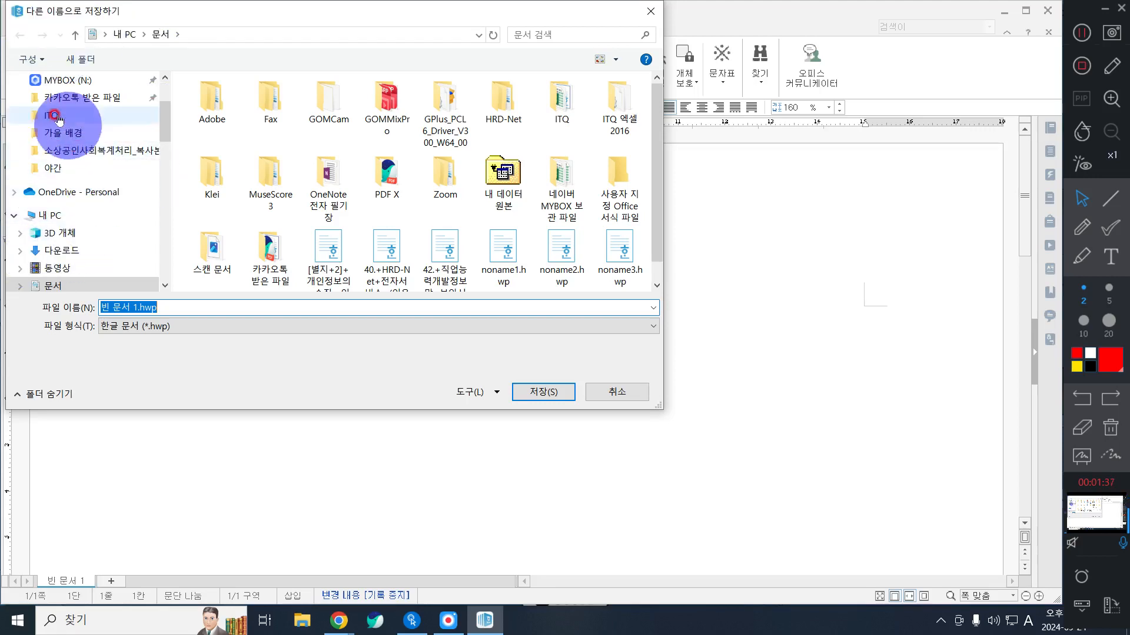
pyautogui.scroll(2, 88, 150)
pyautogui.scroll(1, 88, 150)
pyautogui.click(52, 147)
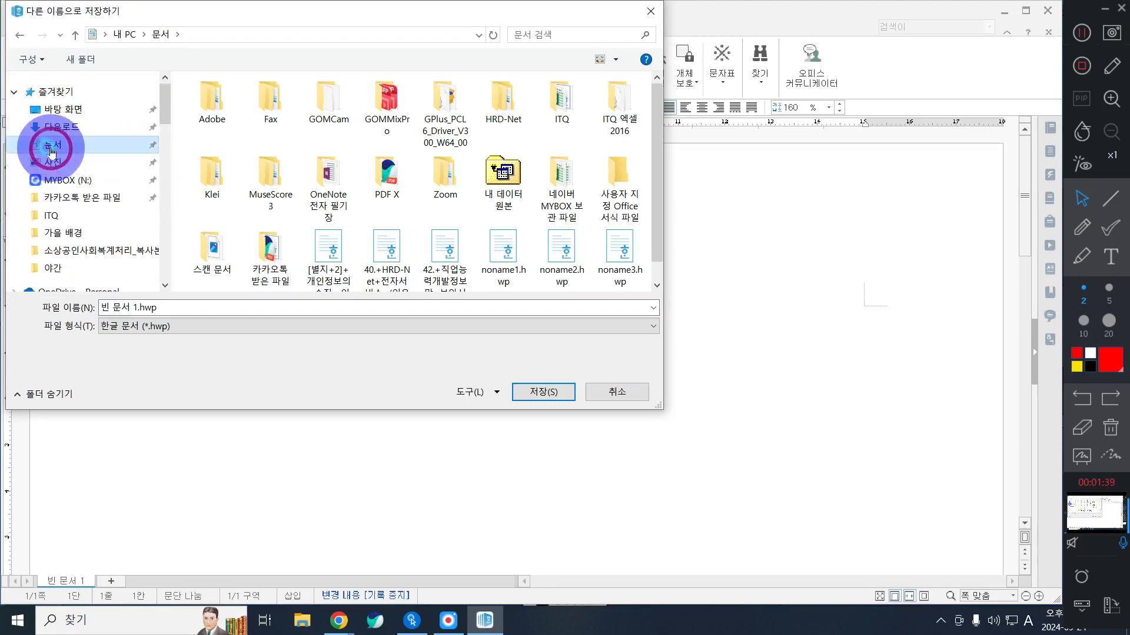
pyautogui.click(574, 98)
pyautogui.doubleClick(574, 97)
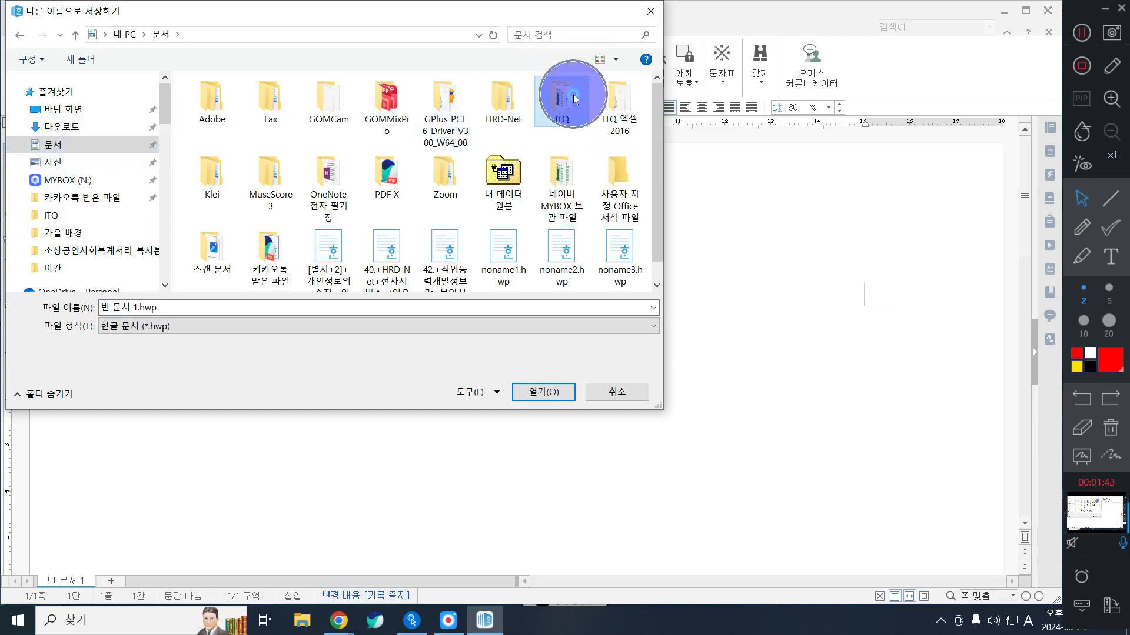
# Step: Save the document as an .hwp file named 20240924- followed by the author's full name
pyautogui.click(164, 307)
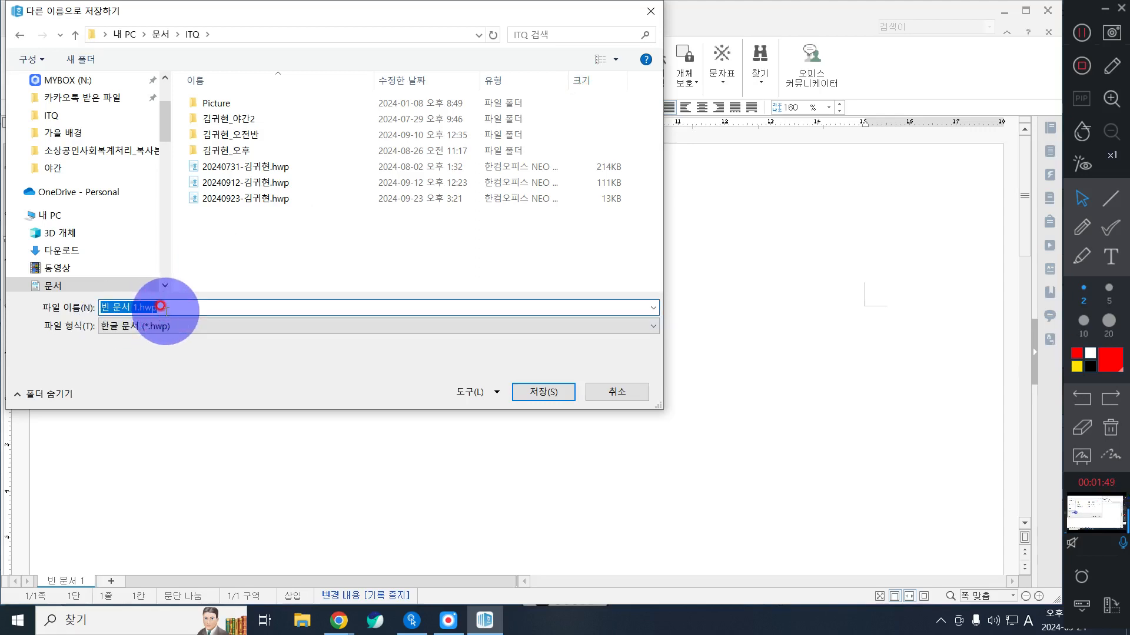
pyautogui.write('20240')
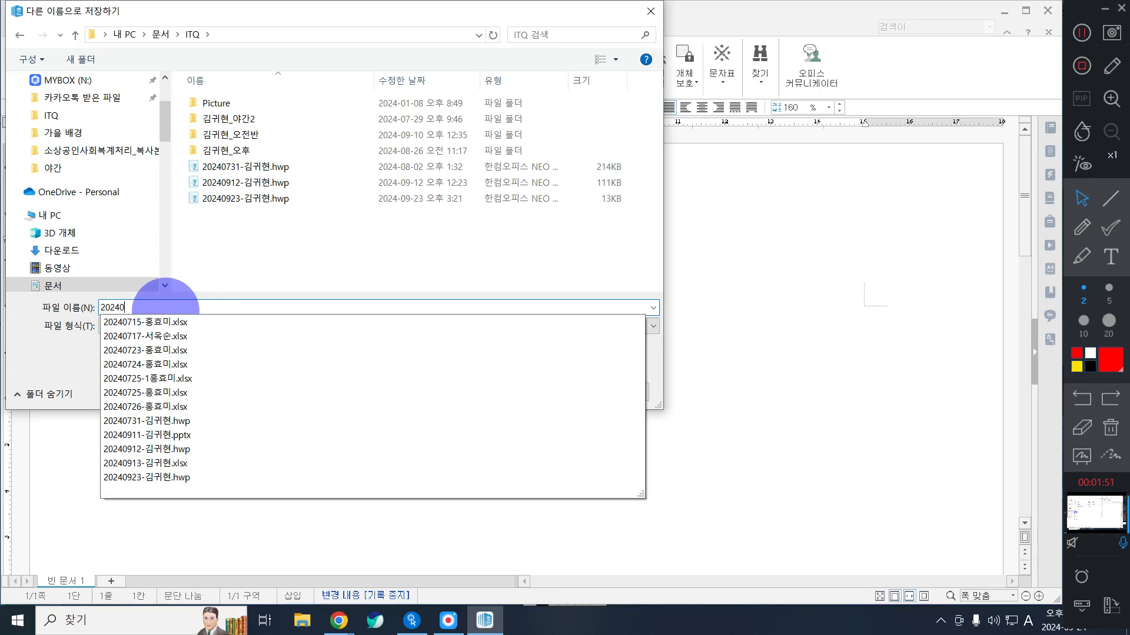
pyautogui.write('924-RLARNLG')
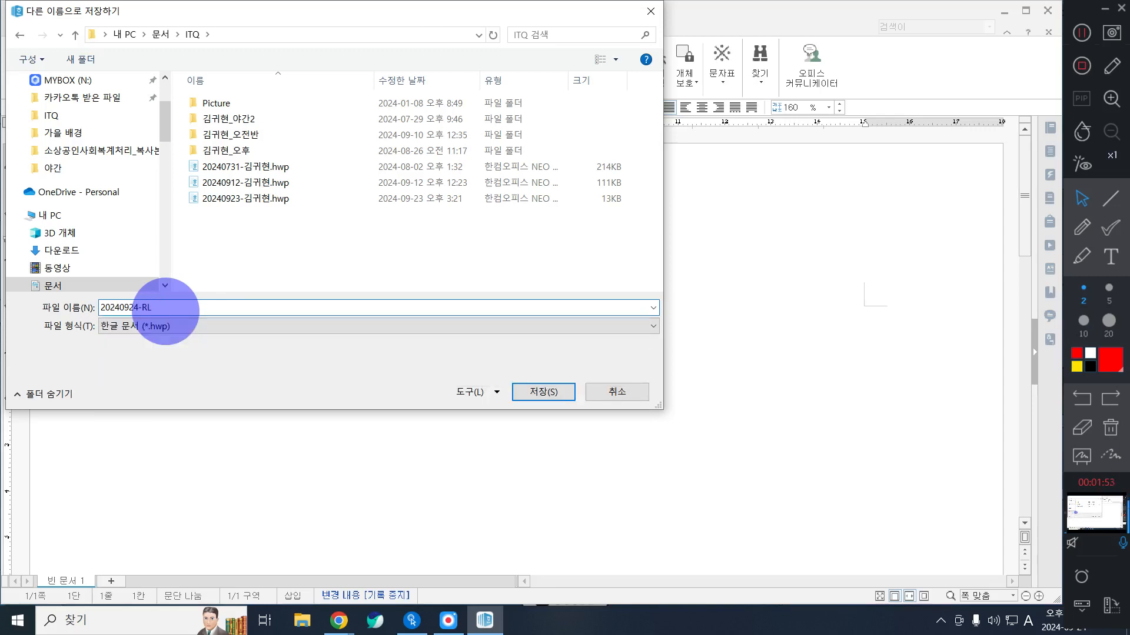
pyautogui.press('BackSpace')
pyautogui.press('BackSpace')
pyautogui.press('BackSpace')
pyautogui.press('BackSpace')
pyautogui.press('BackSpace')
pyautogui.press('BackSpace')
pyautogui.press('BackSpace')
pyautogui.press('Hangul')
pyautogui.write('김귀현')
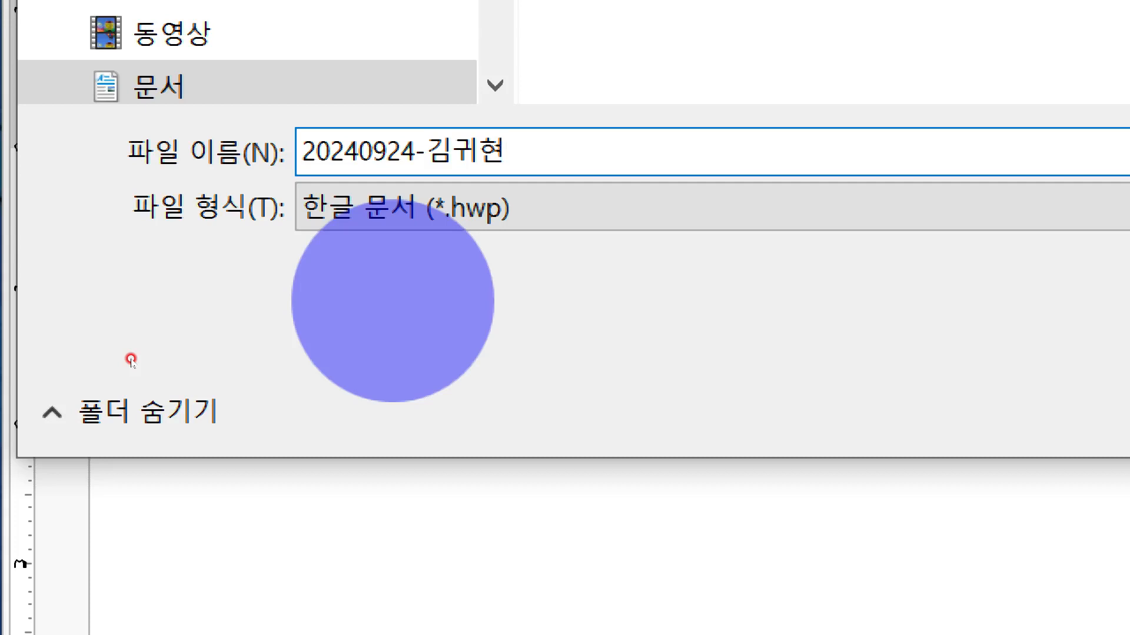
pyautogui.press('Return')
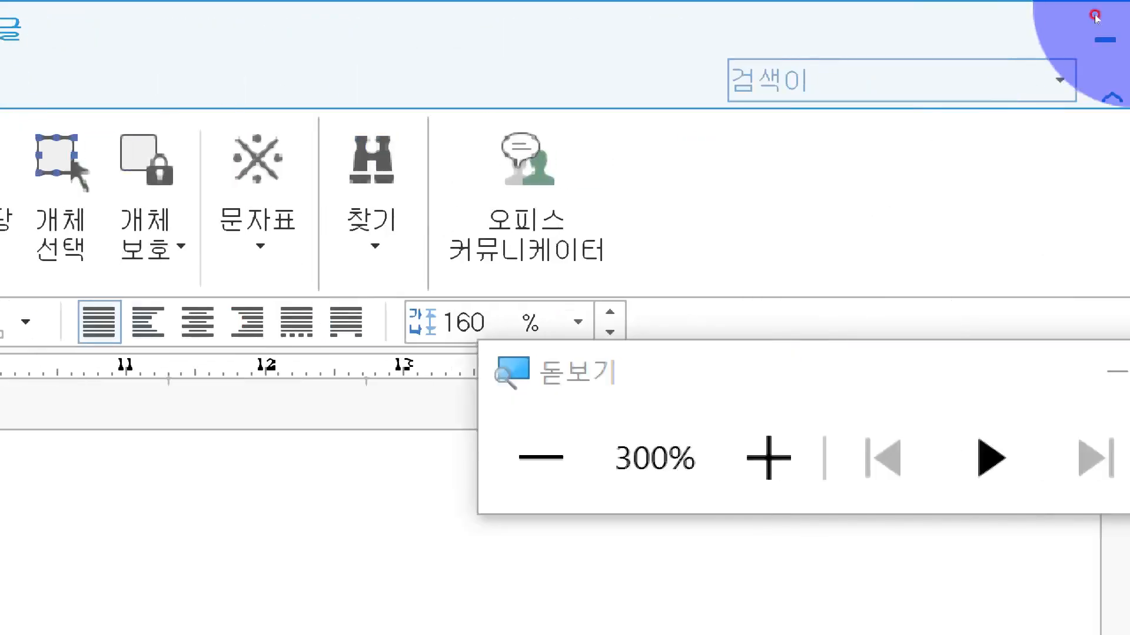
# Step: Examine the saved file's name and path in the magnified document title, and close the Magnifier
pyautogui.click(1063, 122)
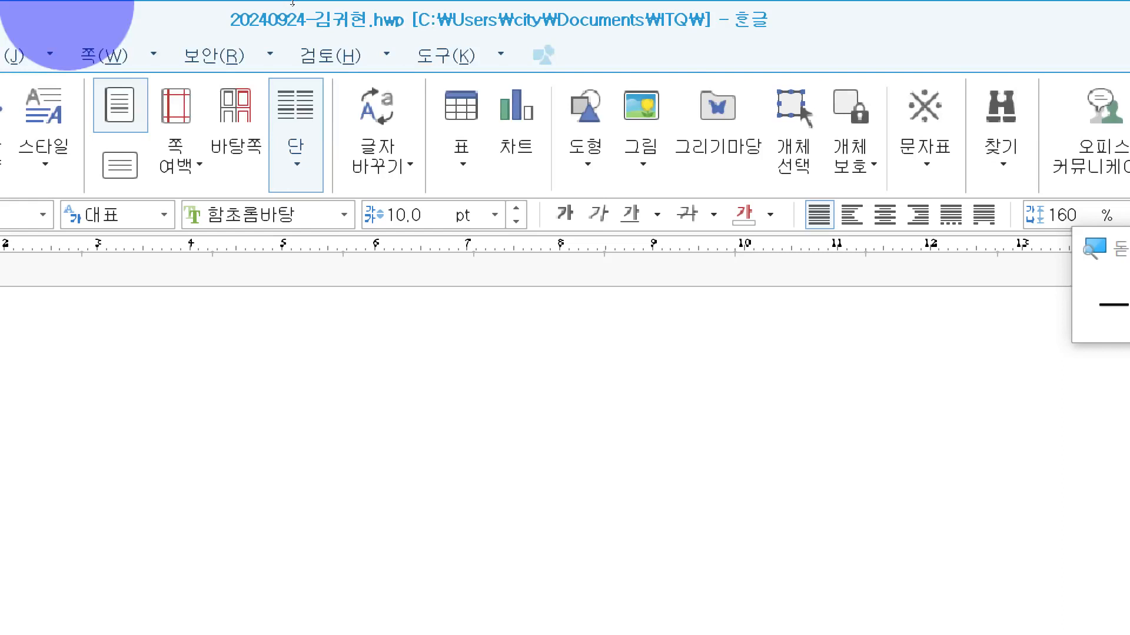
pyautogui.click(595, 17)
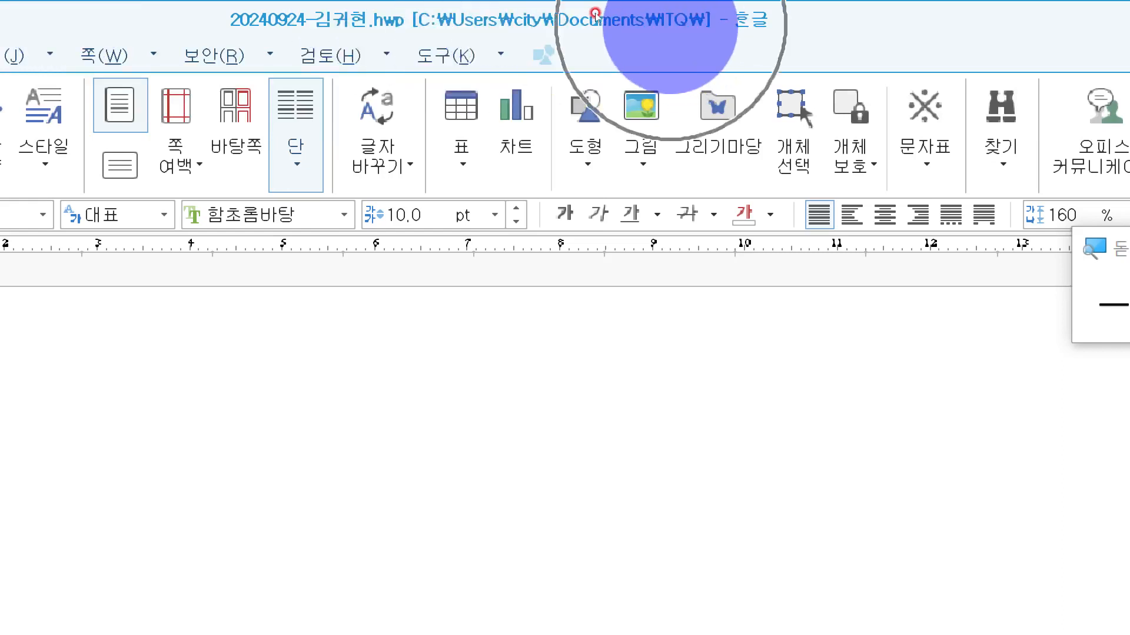
pyautogui.click(596, 17)
pyautogui.press('ctrl')
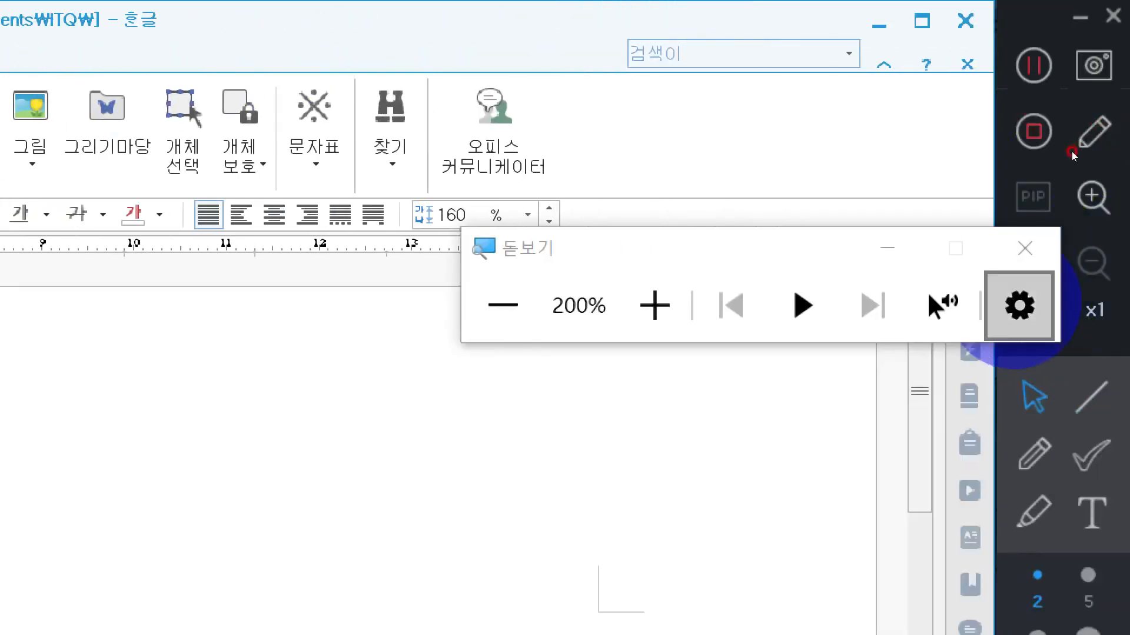
pyautogui.click(1025, 247)
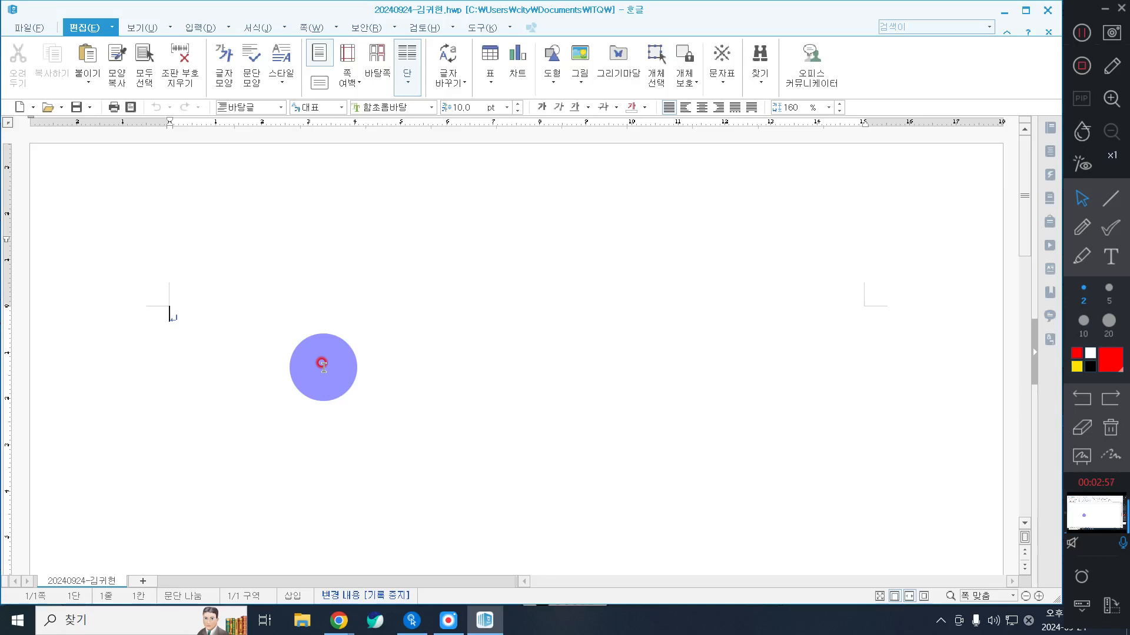
pyautogui.click(344, 347)
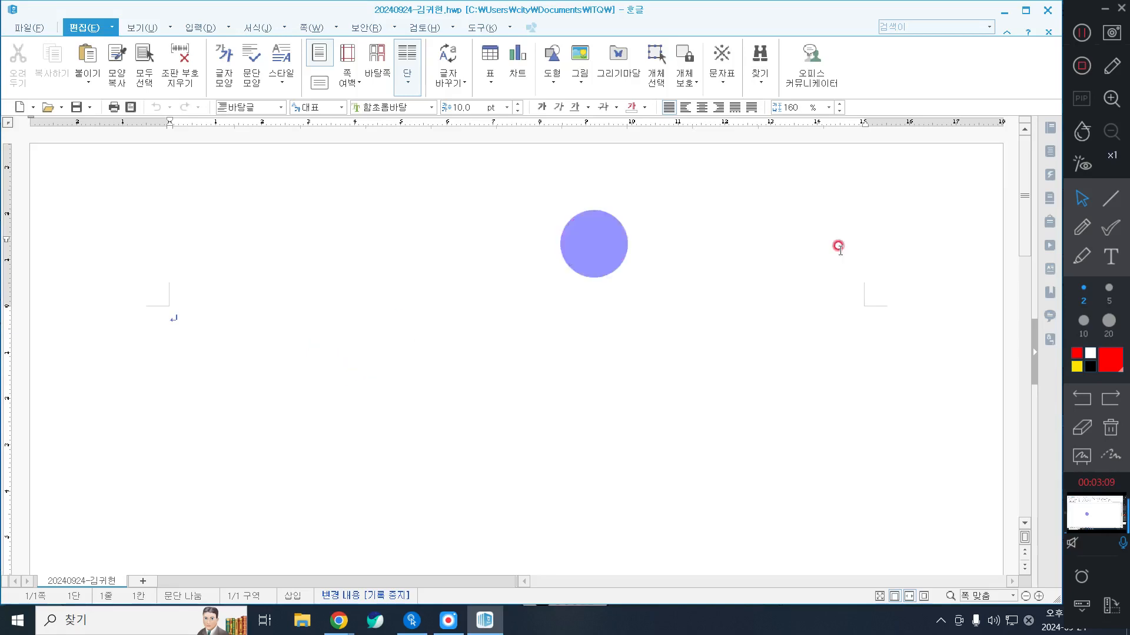
# Step: Add the red size 50 screen annotation "F7 : 편집용지" over the page's upper-left corner and return to normal pointer mode
pyautogui.click(1112, 257)
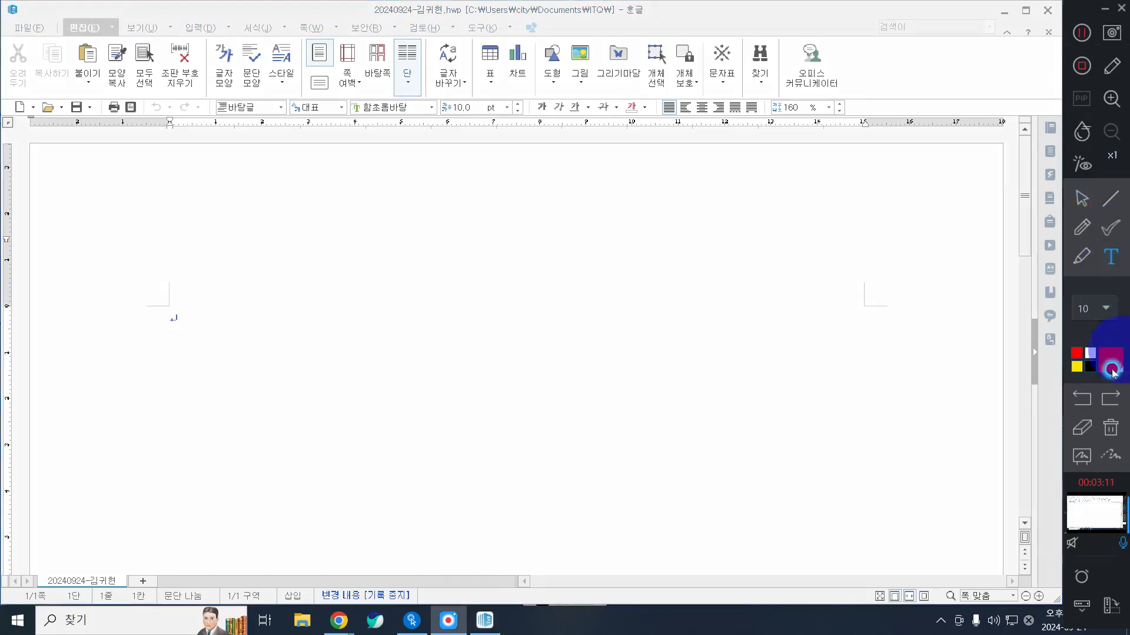
pyautogui.click(1106, 308)
pyautogui.click(1089, 442)
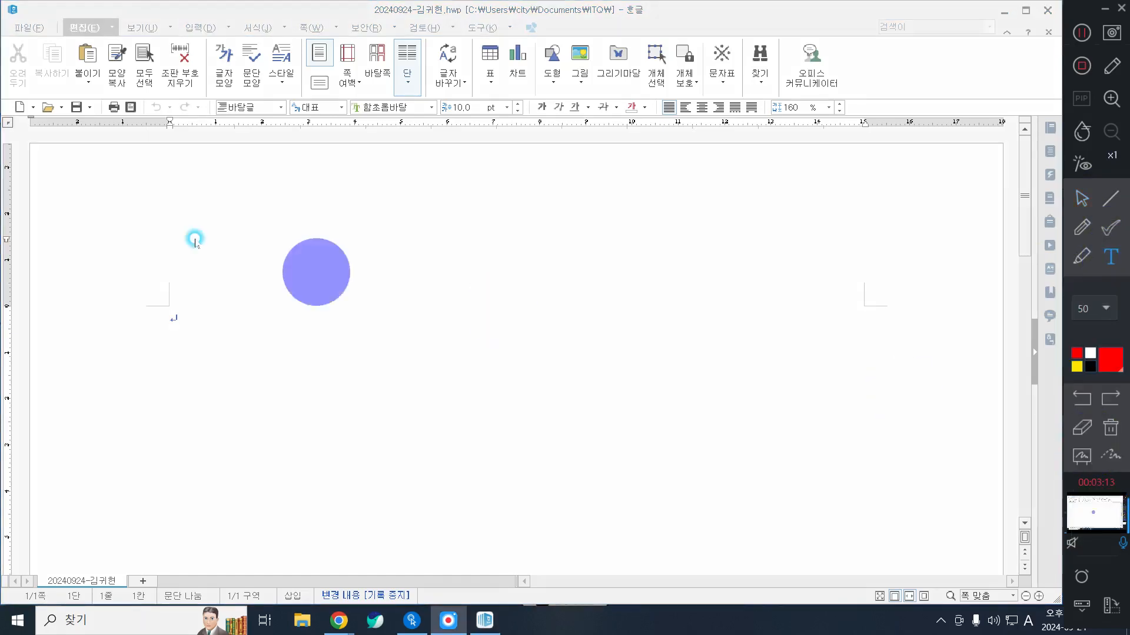
pyautogui.click(43, 173)
pyautogui.write('F')
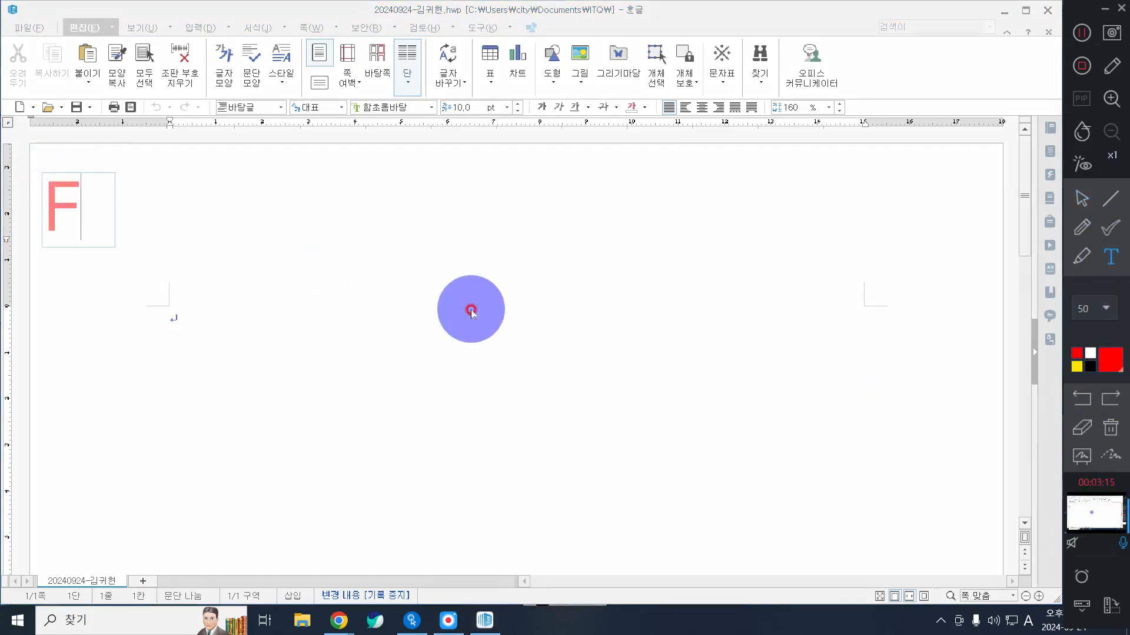
pyautogui.write('7 :')
pyautogui.press('Hangul')
pyautogui.write('ㅍㅕㄴㅈㅣㅂㅇㅛ')
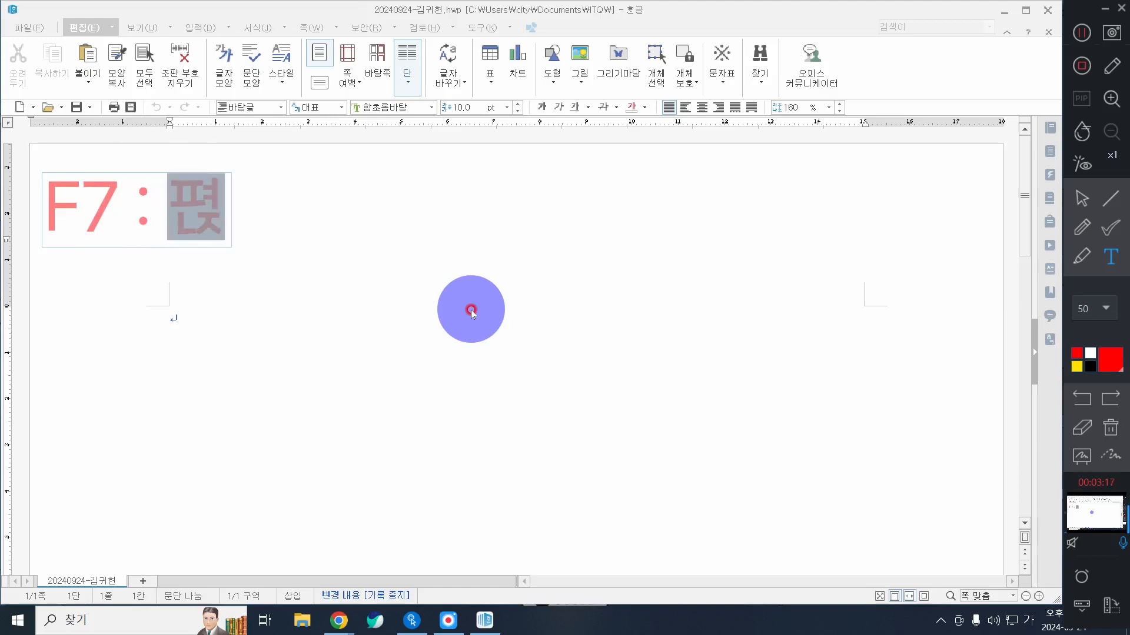
pyautogui.write('ㅇㅈㅣ')
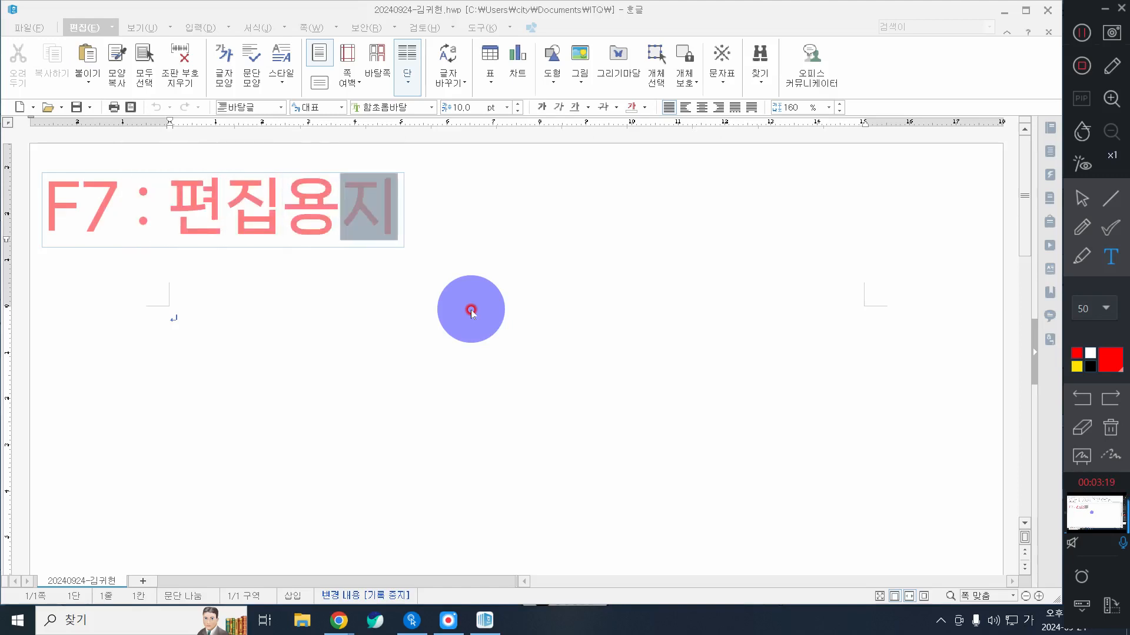
pyautogui.click(471, 309)
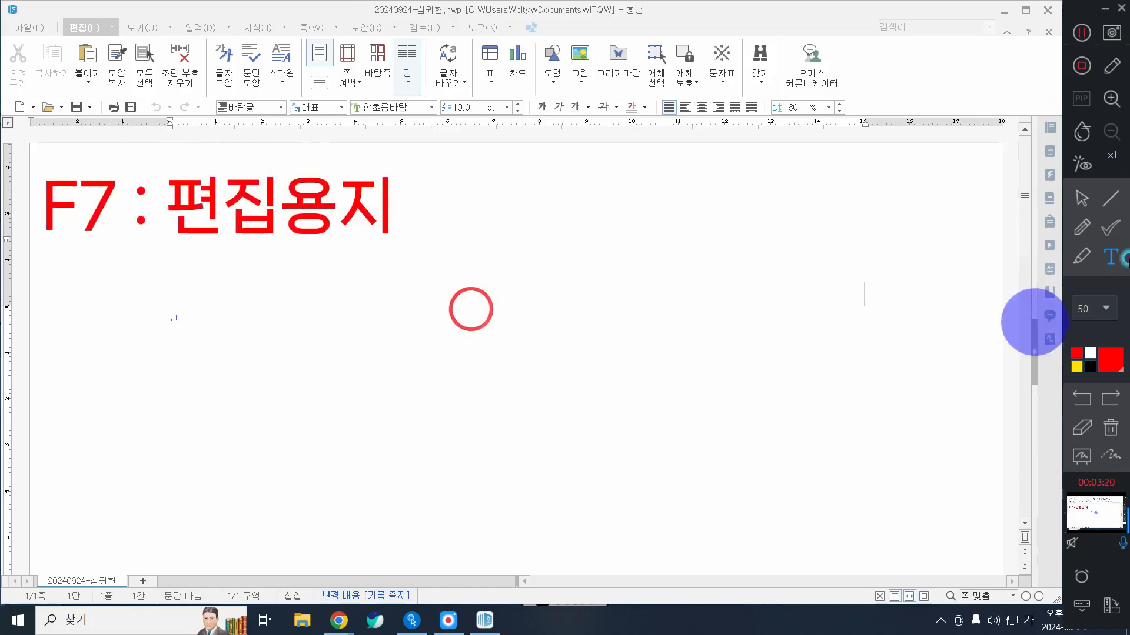
pyautogui.click(247, 383)
pyautogui.click(1082, 203)
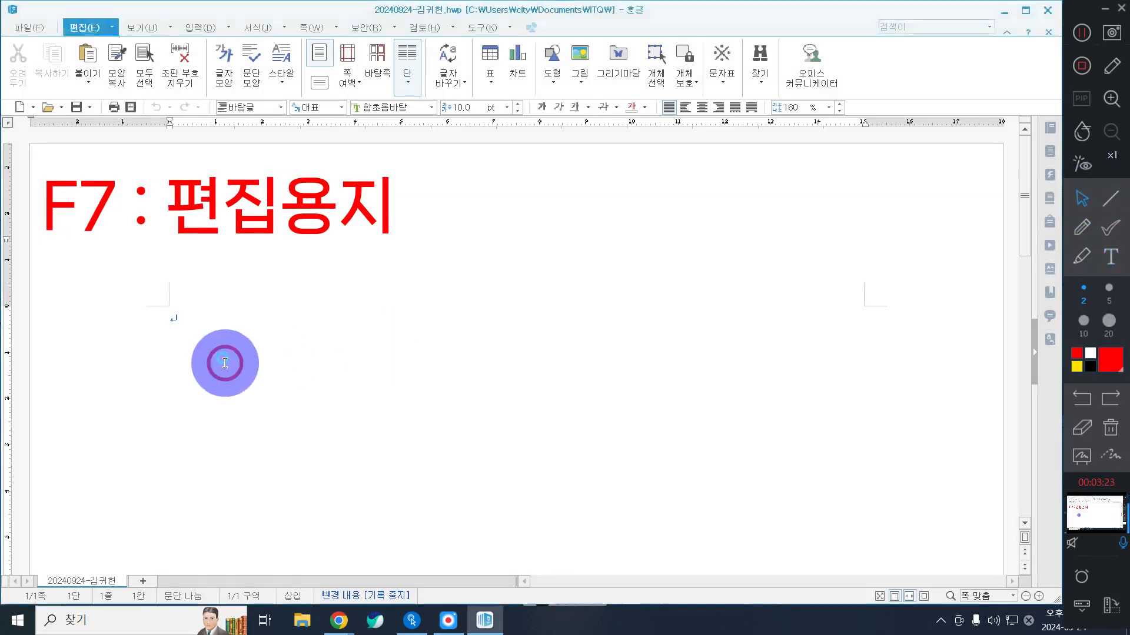
# Step: Open the page setup (편집 용지) and set the top and bottom margins to 10 mm
pyautogui.press('F7')
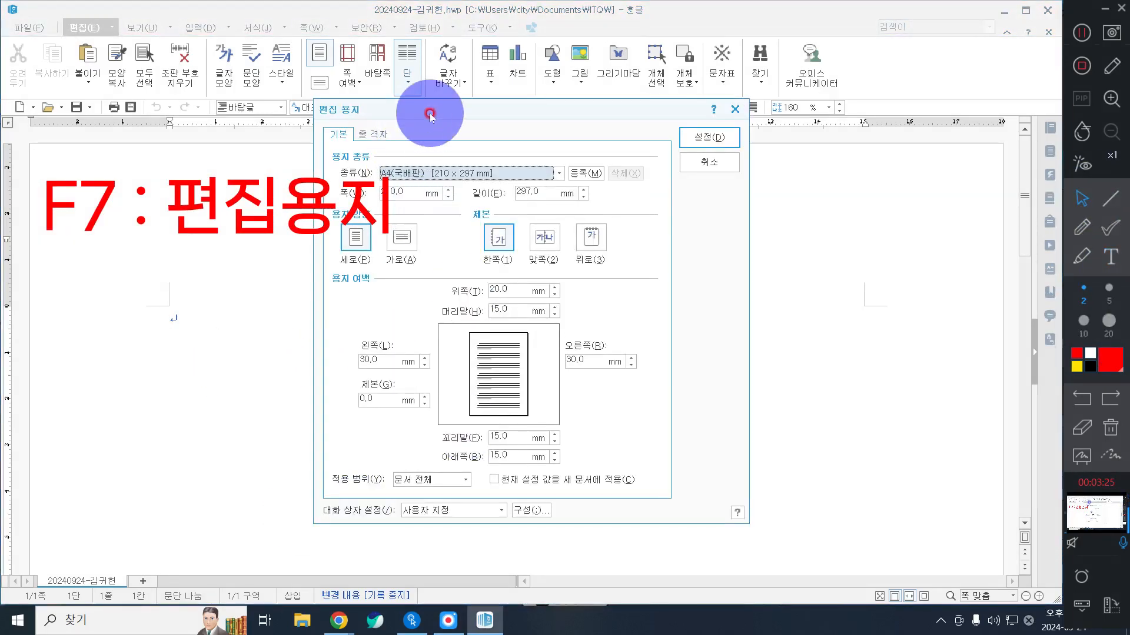
pyautogui.moveTo(434, 110); pyautogui.dragTo(526, 134)
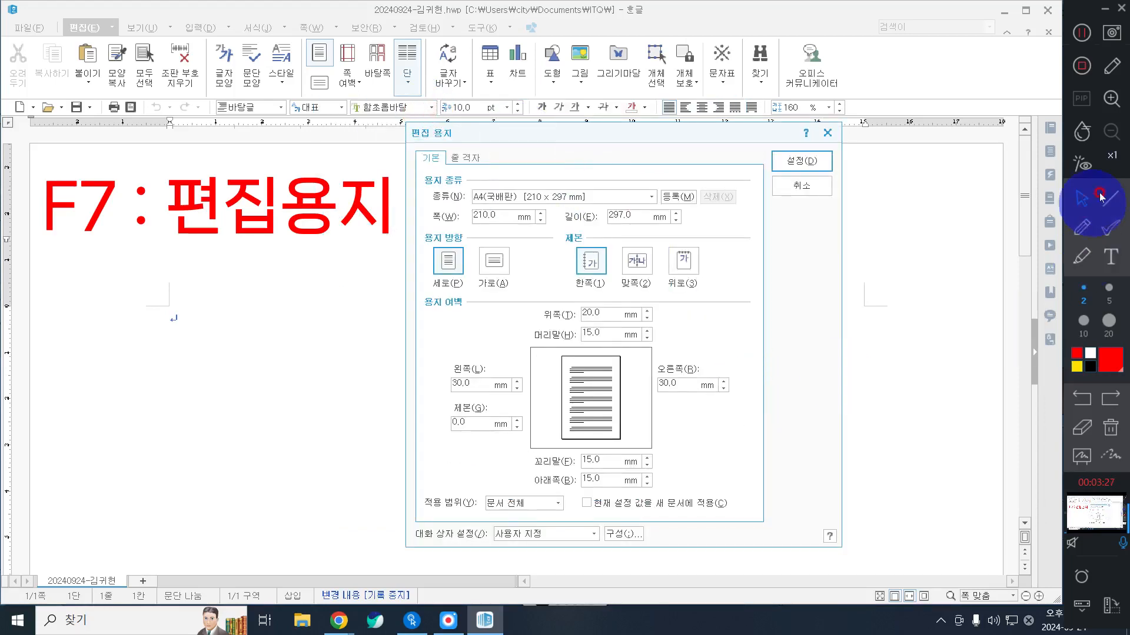
pyautogui.click(603, 317)
pyautogui.moveTo(603, 318); pyautogui.dragTo(566, 307)
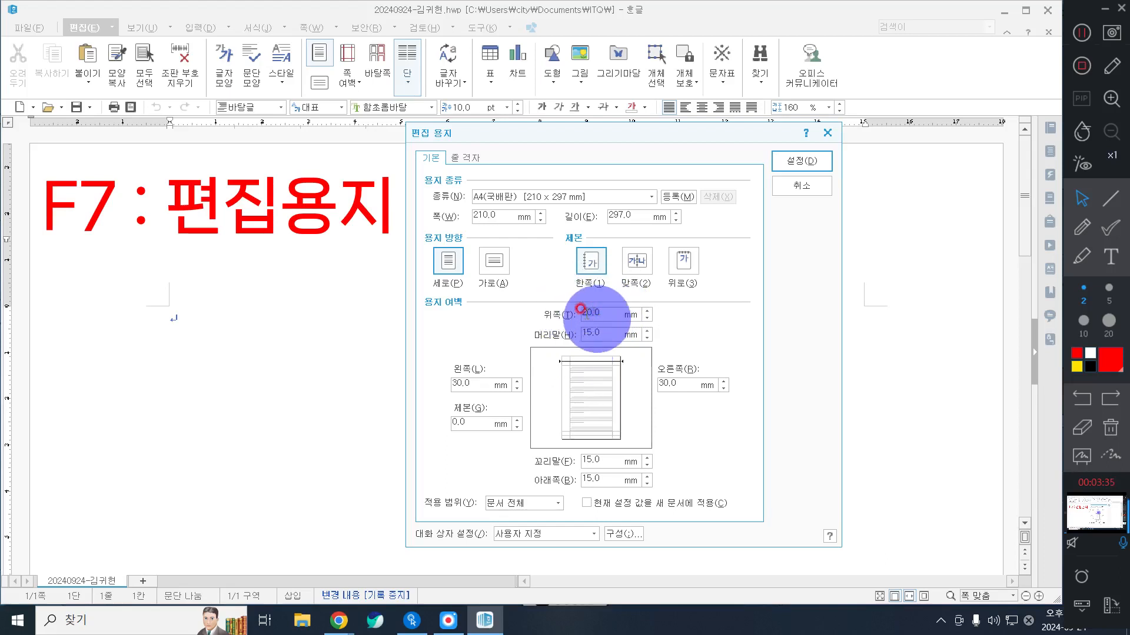
pyautogui.write('10')
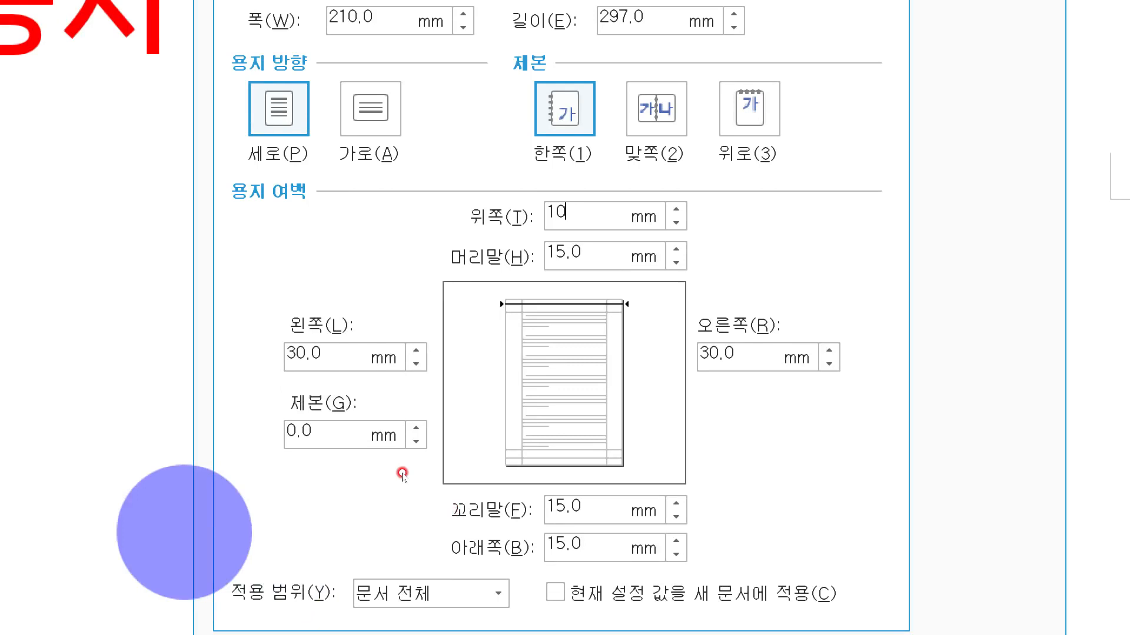
pyautogui.press('Tab')
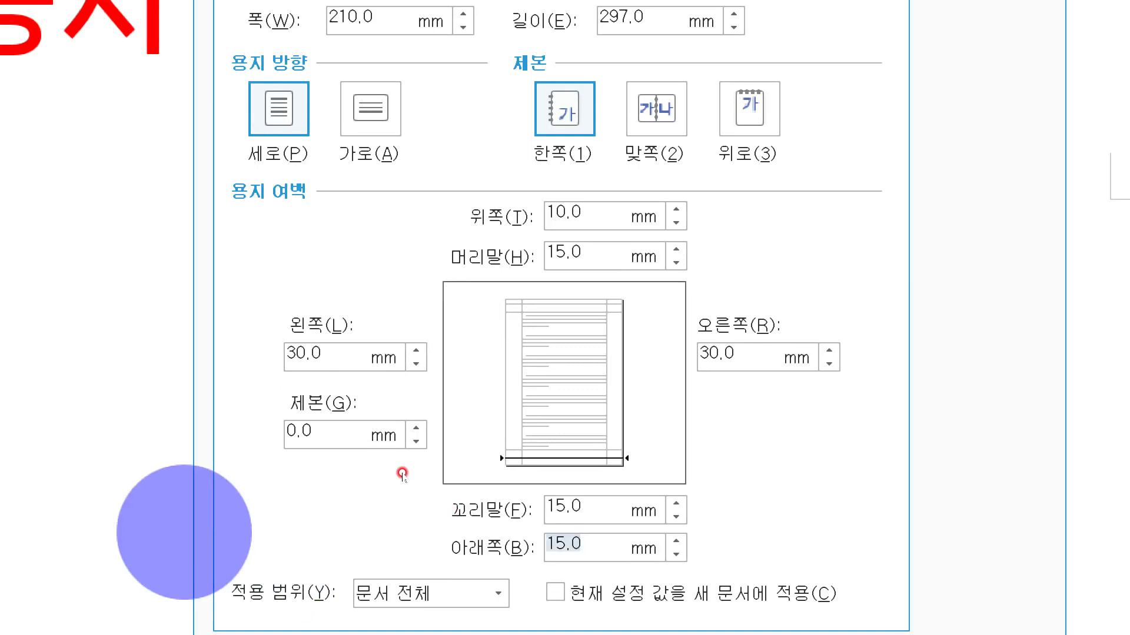
pyautogui.write('10')
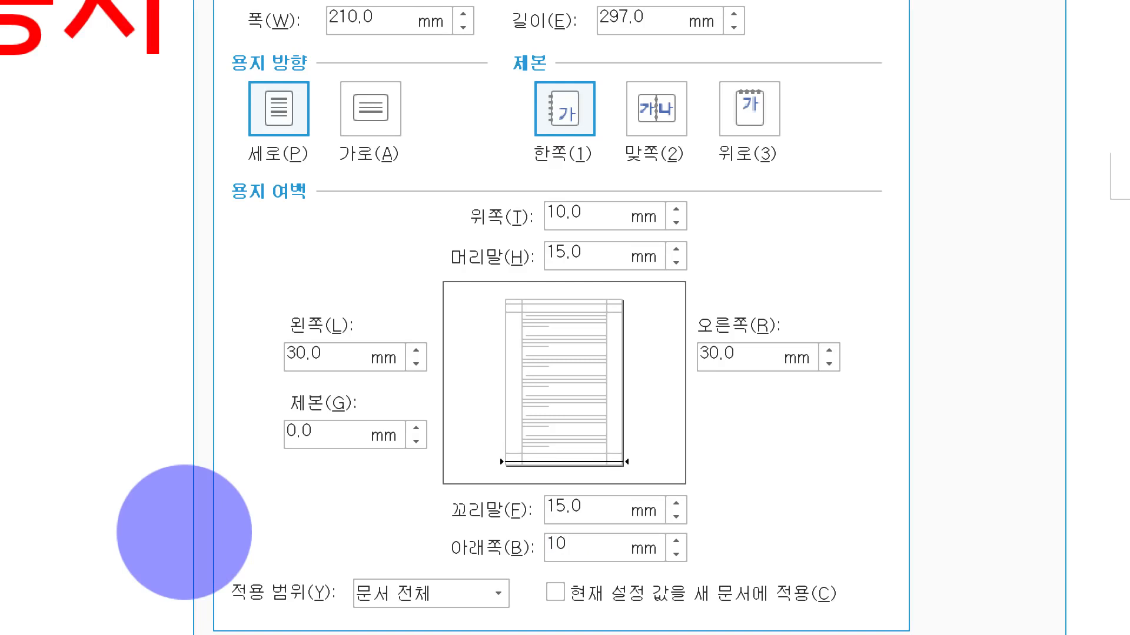
pyautogui.press('Tab')
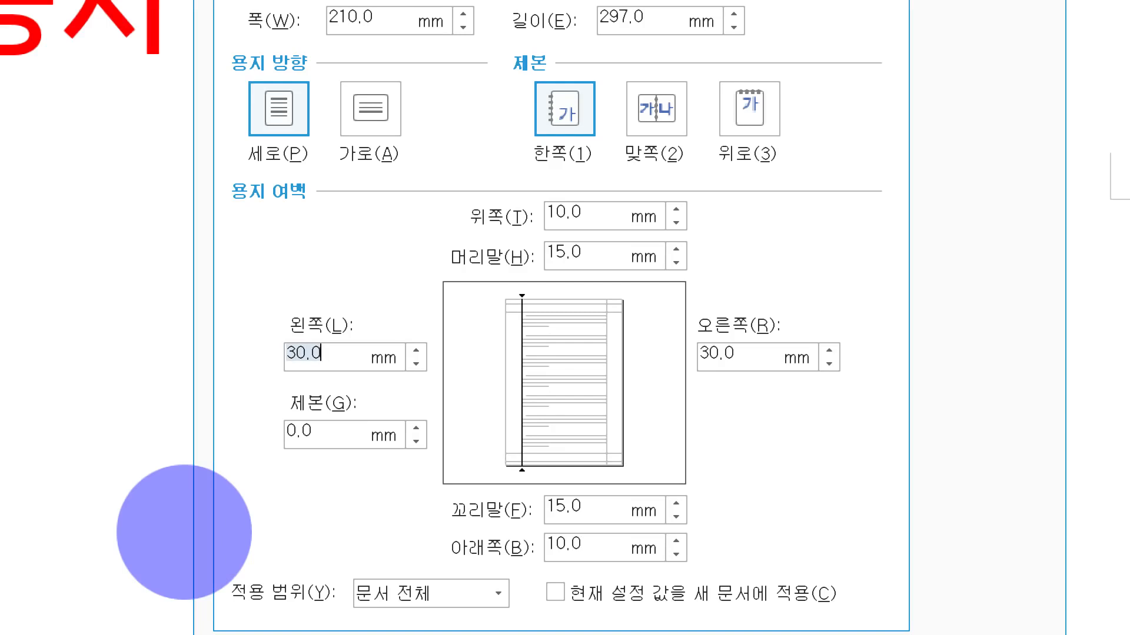
# Step: Set the left and right page margins to 11 mm
pyautogui.write('11')
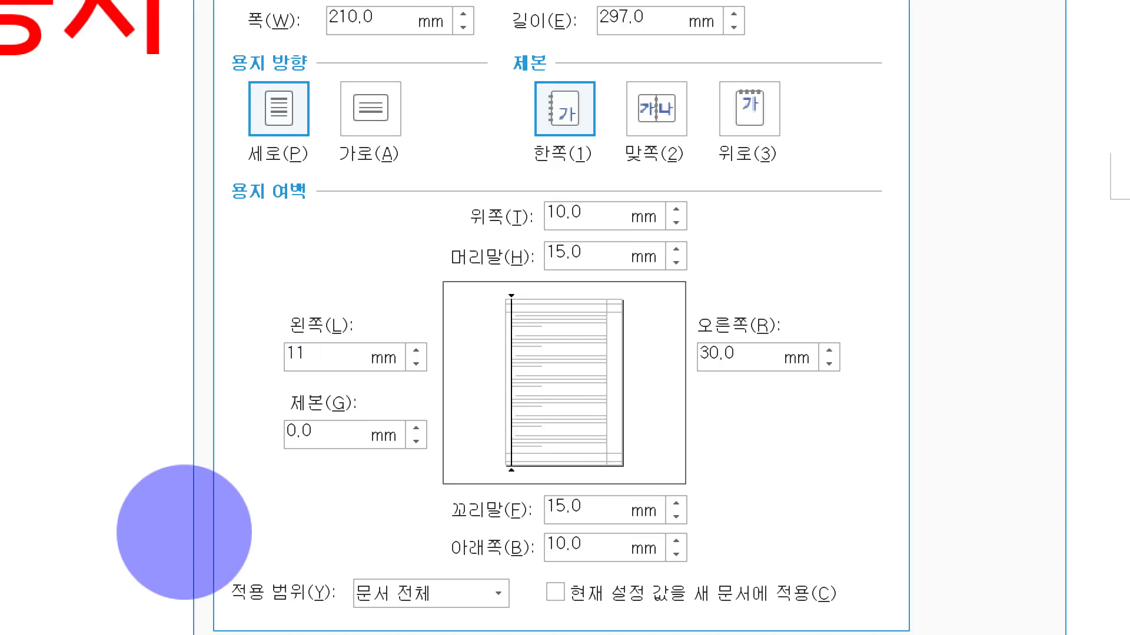
pyautogui.press('Tab')
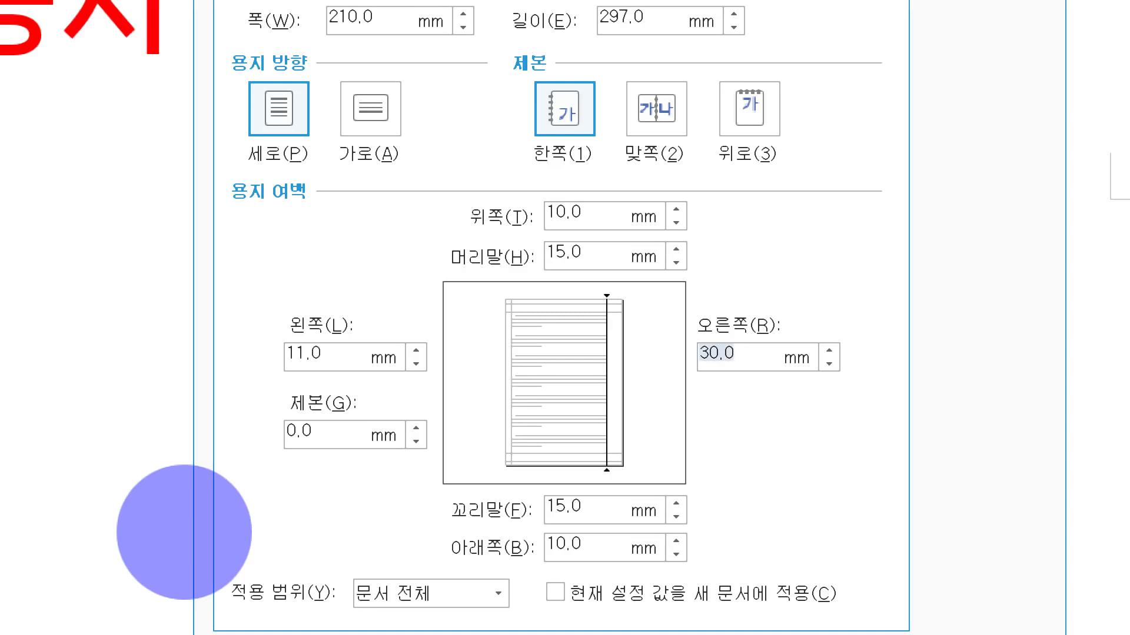
pyautogui.write('11')
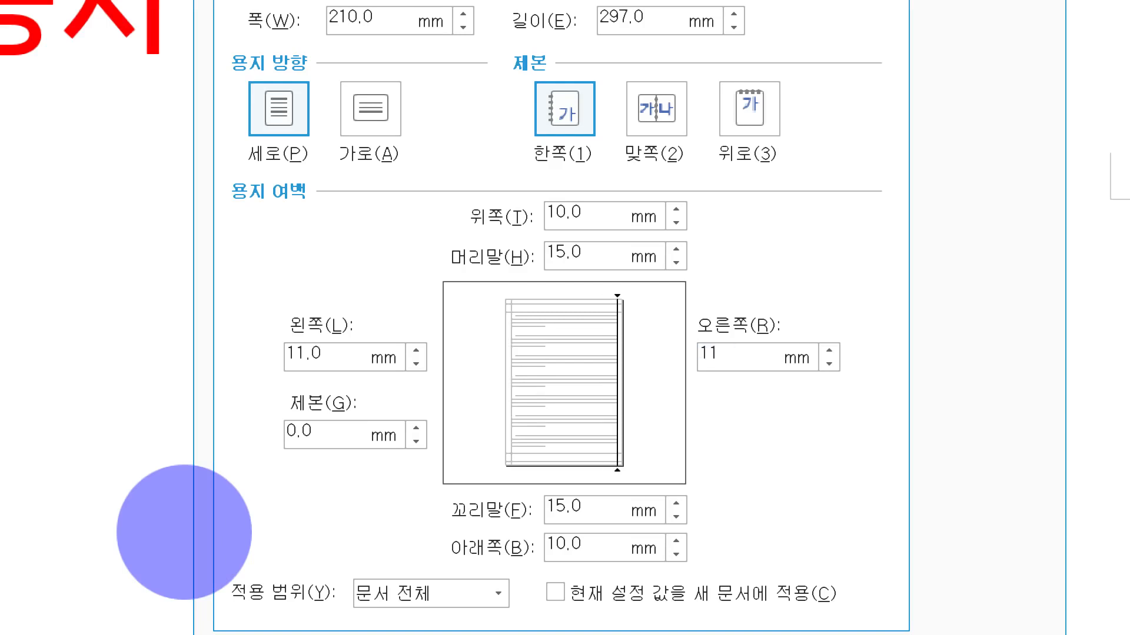
pyautogui.press('Tab')
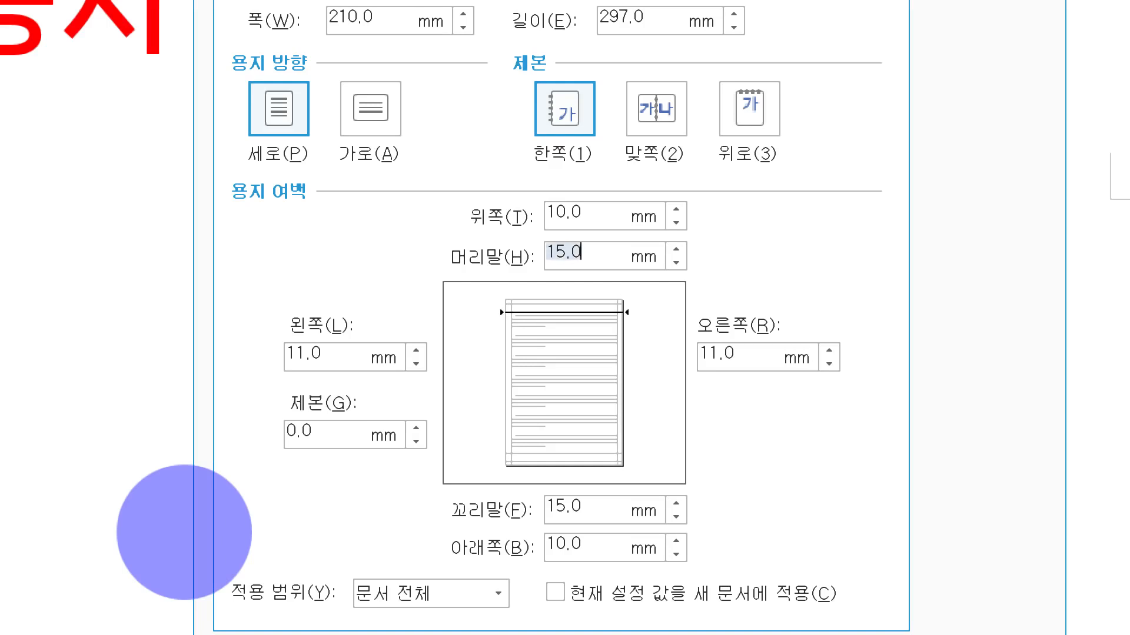
# Step: Set the header and footer margins to 10 mm in the applied page setup, and clear the screen annotation
pyautogui.write('10')
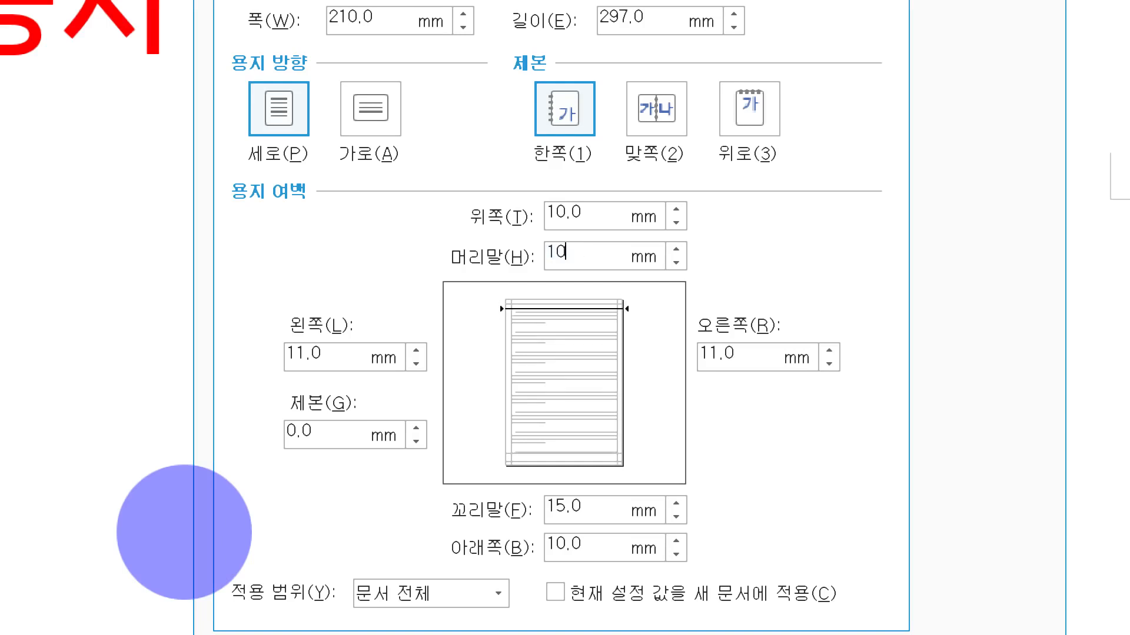
pyautogui.press('Tab')
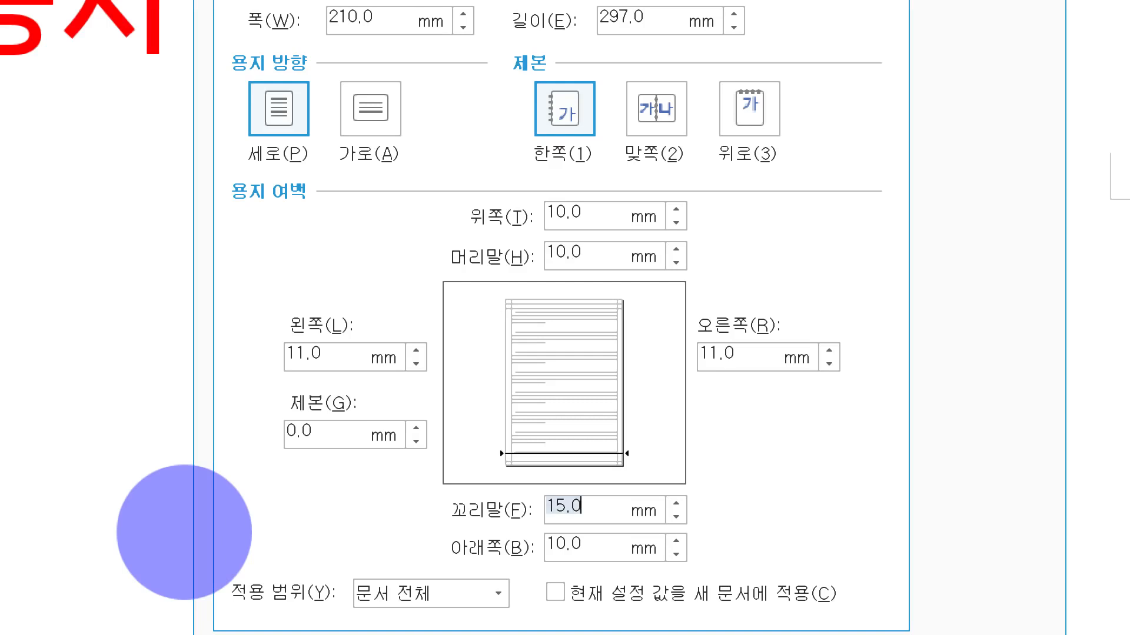
pyautogui.write('10')
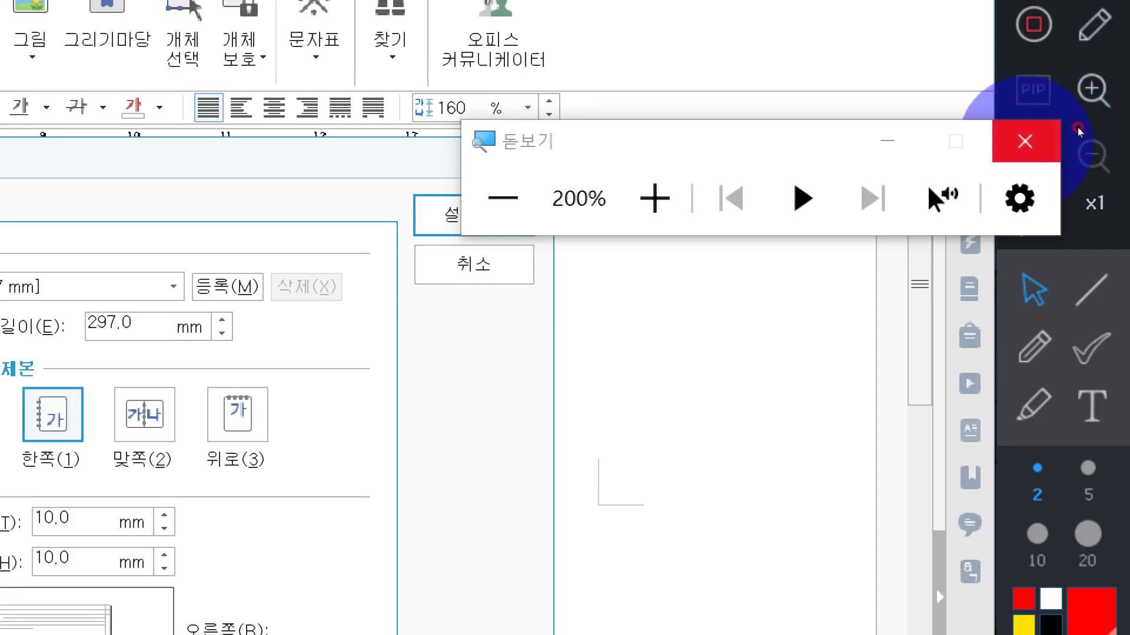
pyautogui.click(1024, 142)
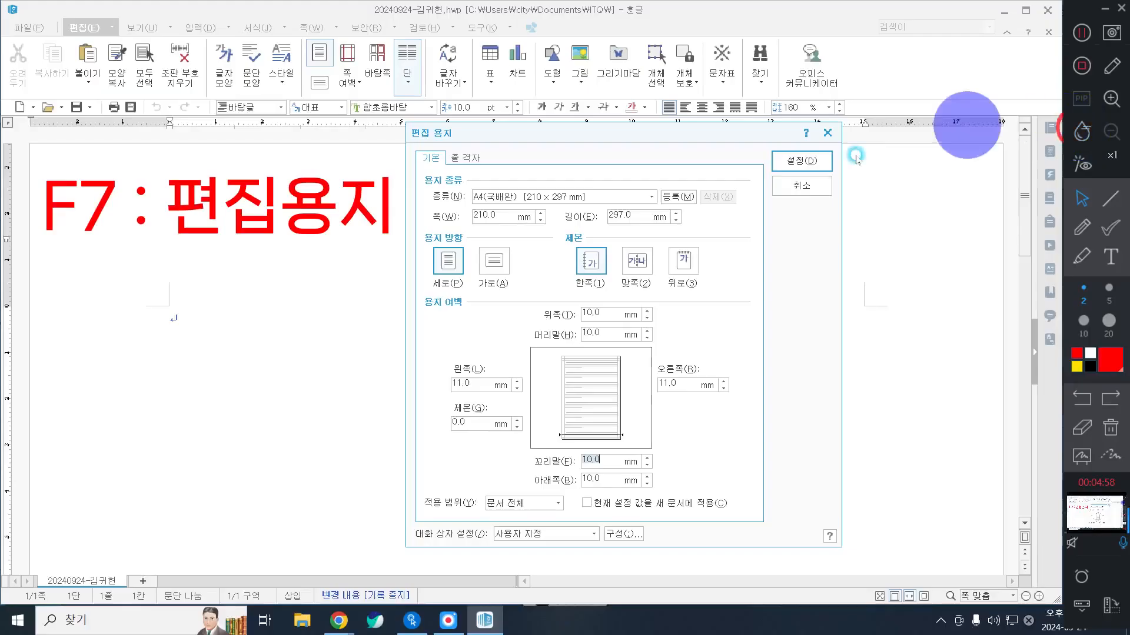
pyautogui.click(811, 156)
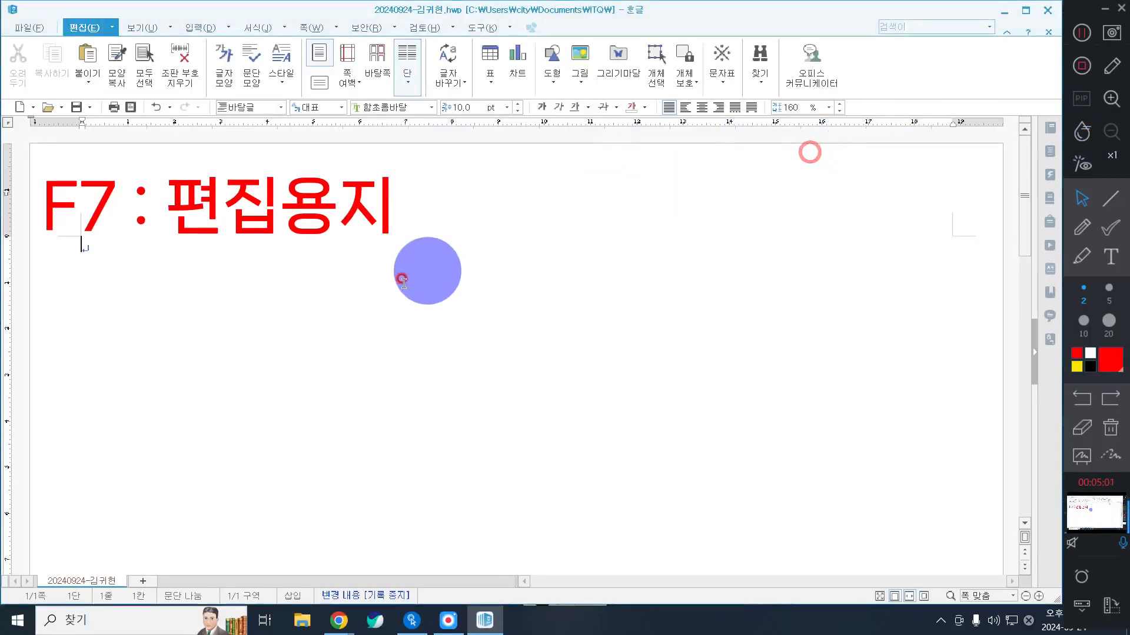
pyautogui.click(1111, 428)
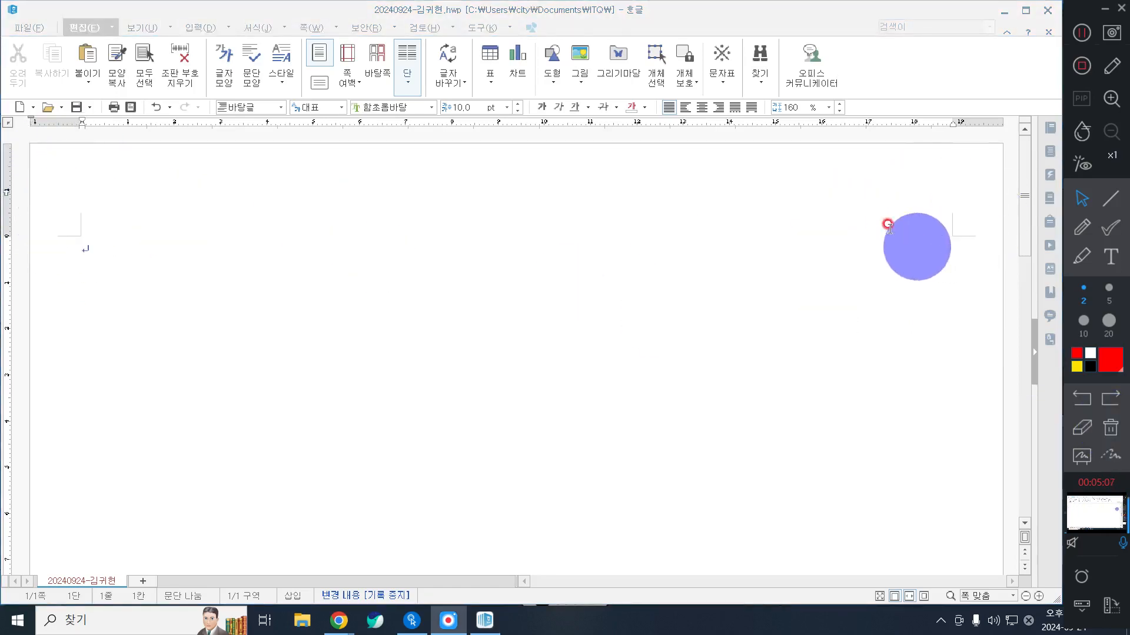
# Step: Enter "1." on the first line and "2." after four blank lines, and insert a section break below them
pyautogui.click(221, 316)
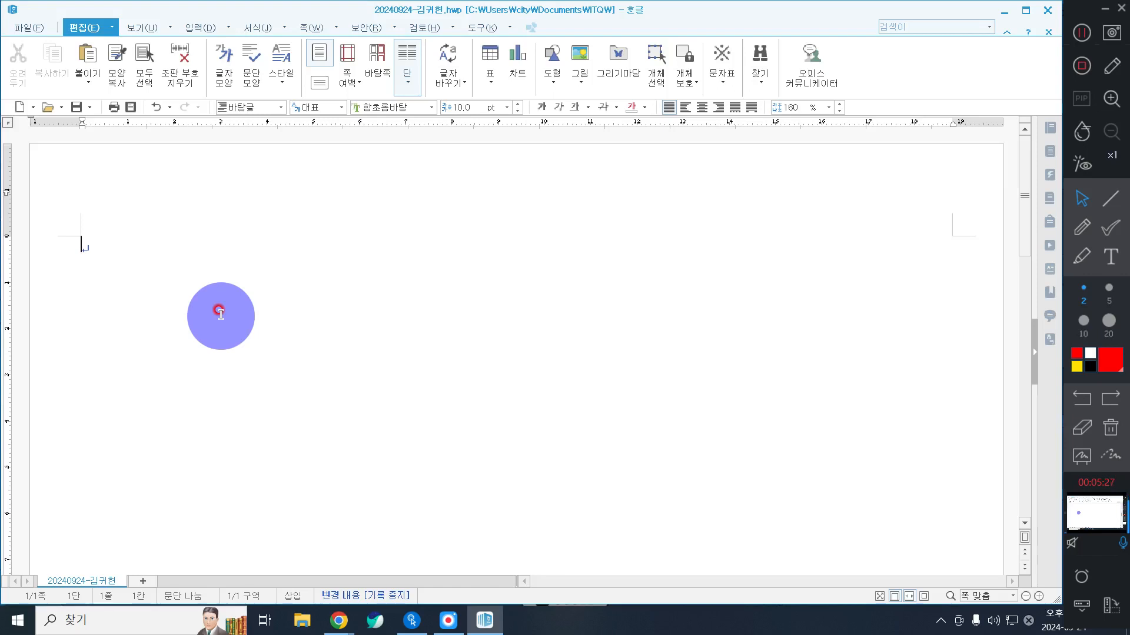
pyautogui.write('1.')
pyautogui.press('Return')
pyautogui.press('Return')
pyautogui.press('Return')
pyautogui.press('BackSpace')
pyautogui.press('BackSpace')
pyautogui.press('BackSpace')
pyautogui.write('.')
pyautogui.press('BackSpace')
pyautogui.press('Return')
pyautogui.press('Return')
pyautogui.write('2.')
pyautogui.hotkey('alt', 'shift', 'Return')
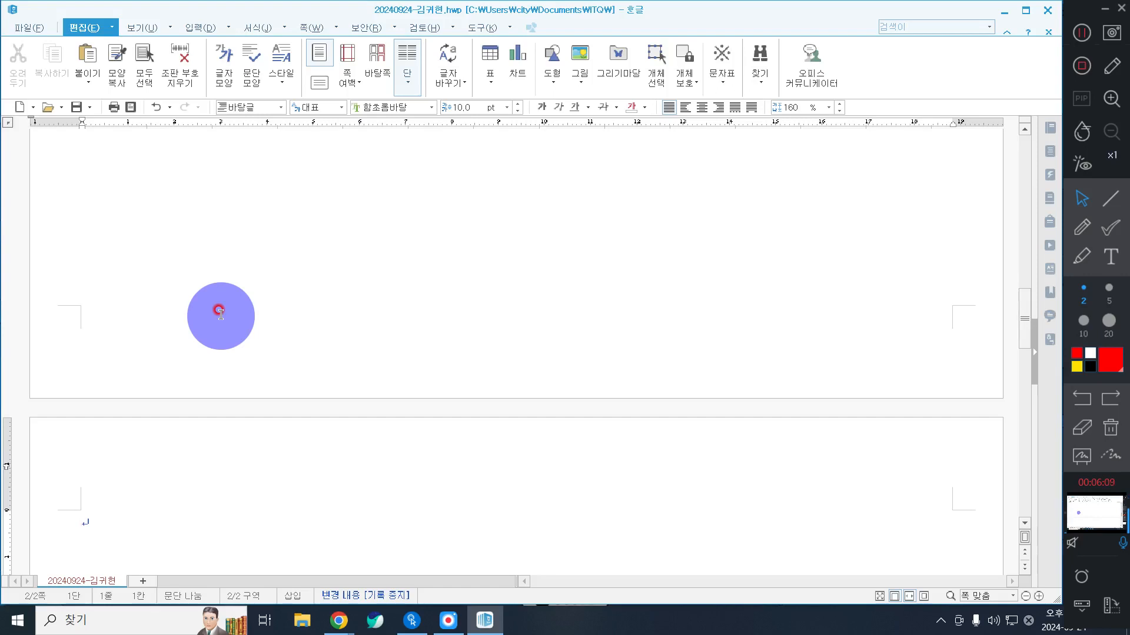
# Step: Enter "3." on page two and "4." after five blank lines, and insert another section break two lines below
pyautogui.write('3.')
pyautogui.press('Return')
pyautogui.press('Return')
pyautogui.press('Return')
pyautogui.press('Return')
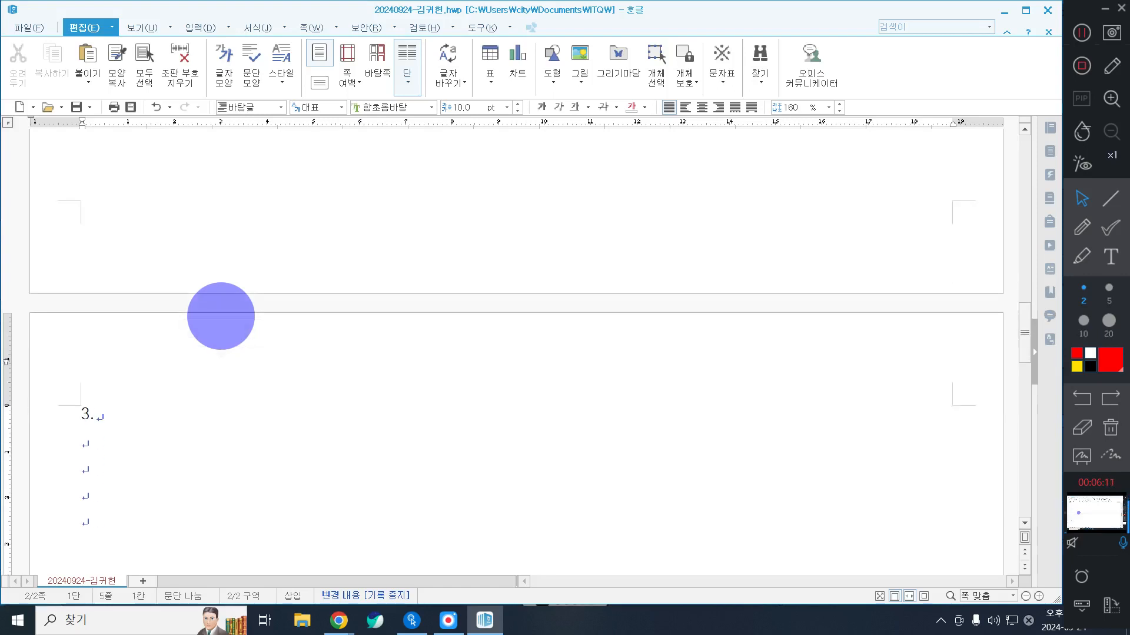
pyautogui.press('Return')
pyautogui.press('Return')
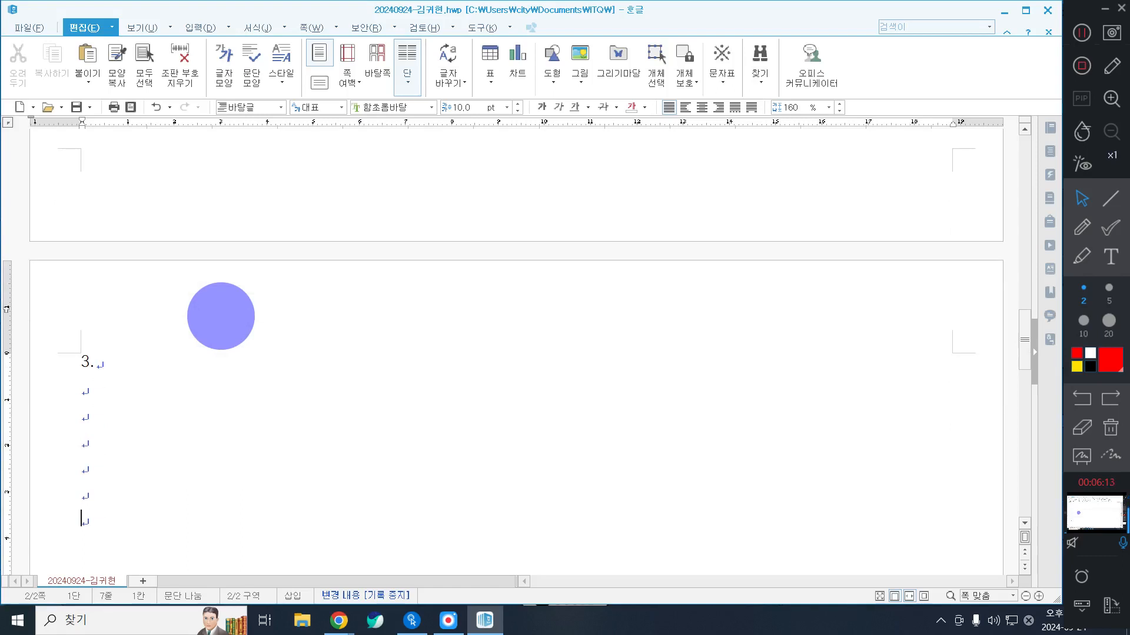
pyautogui.write('4.')
pyautogui.press('Return')
pyautogui.press('Return')
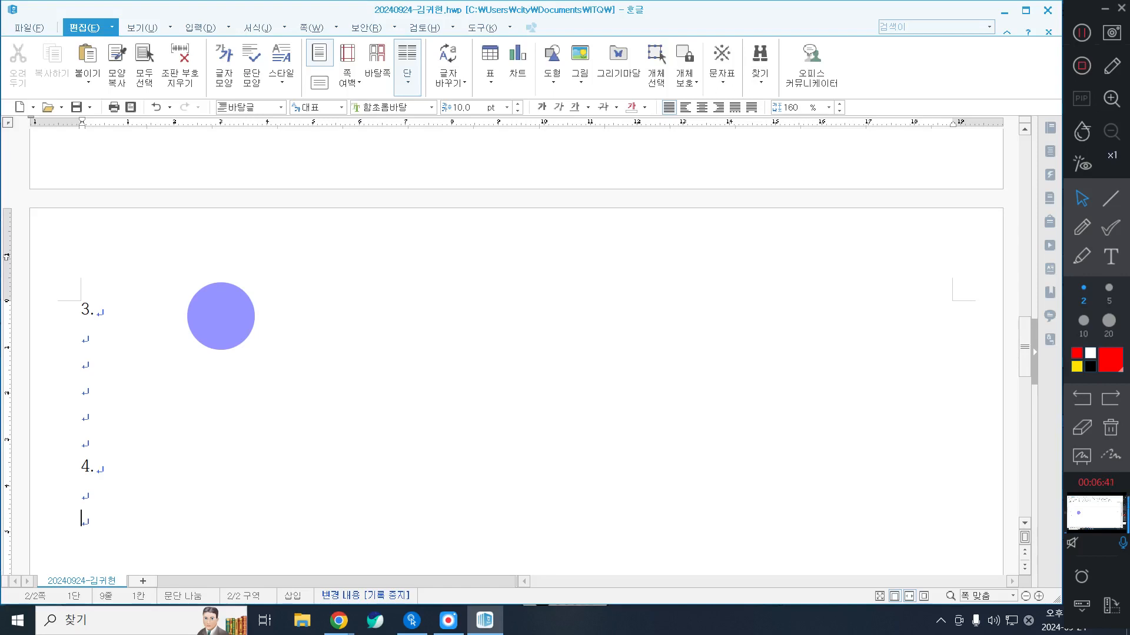
pyautogui.hotkey('alt', 'shift', 'Return')
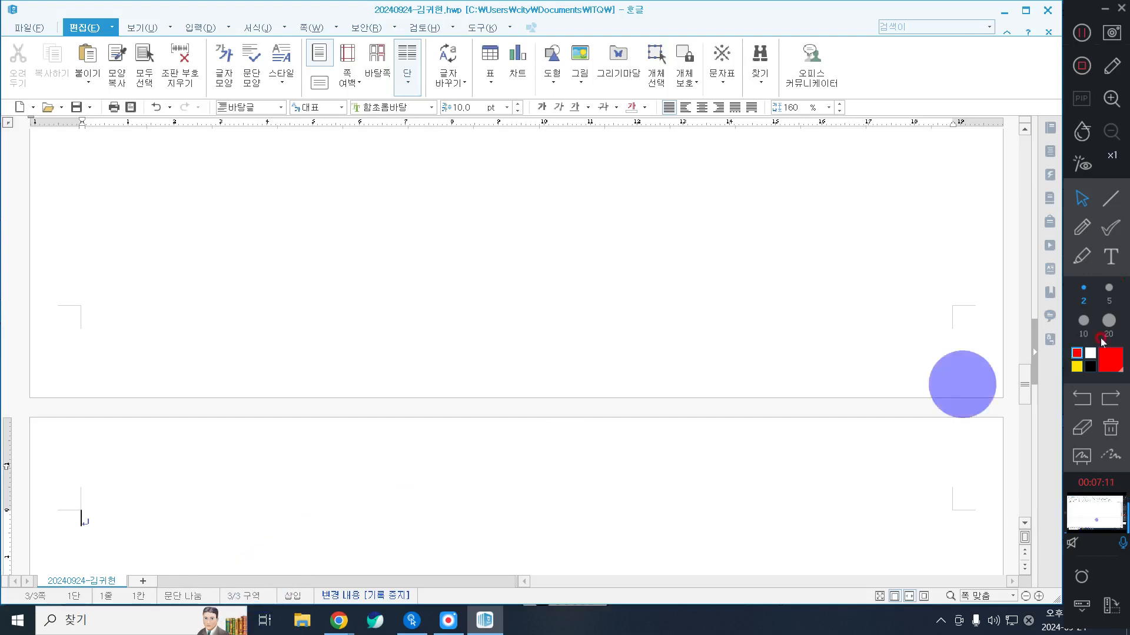
# Step: On the line below "1." on page one, enter the text "The criteria for elementary school"
pyautogui.scroll(5, 212, 362)
pyautogui.scroll(10, 213, 364)
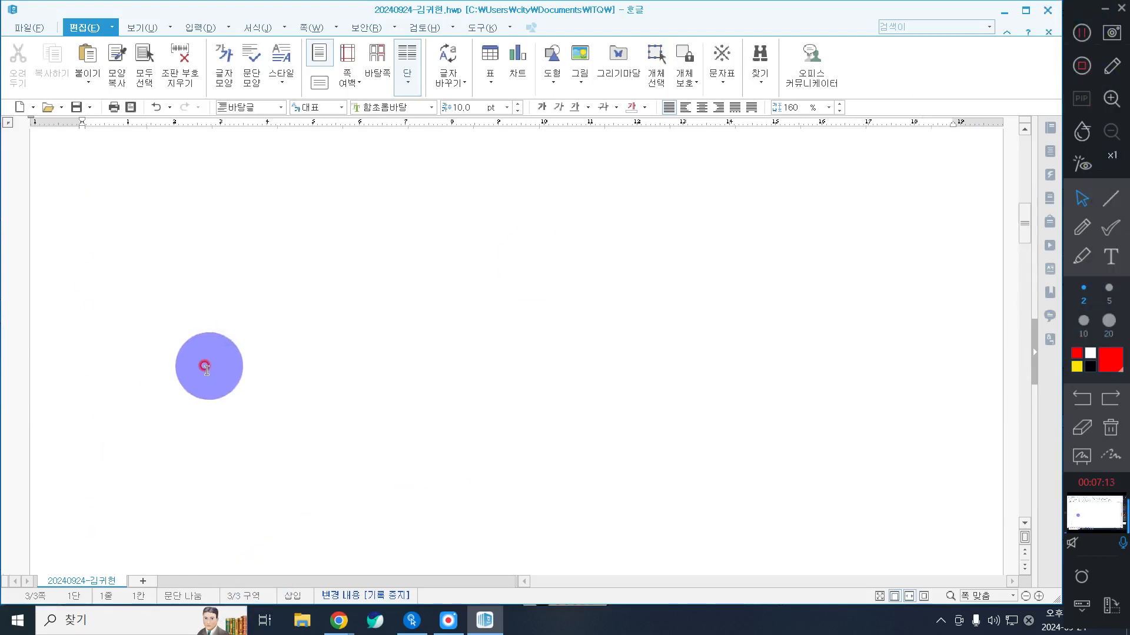
pyautogui.click(121, 303)
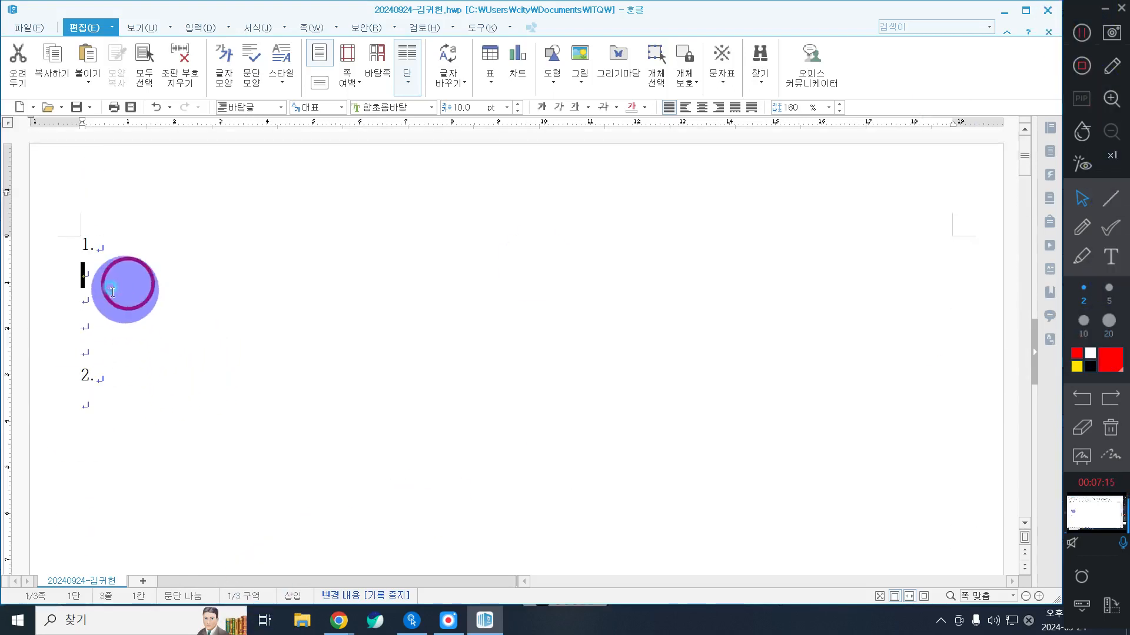
pyautogui.click(213, 293)
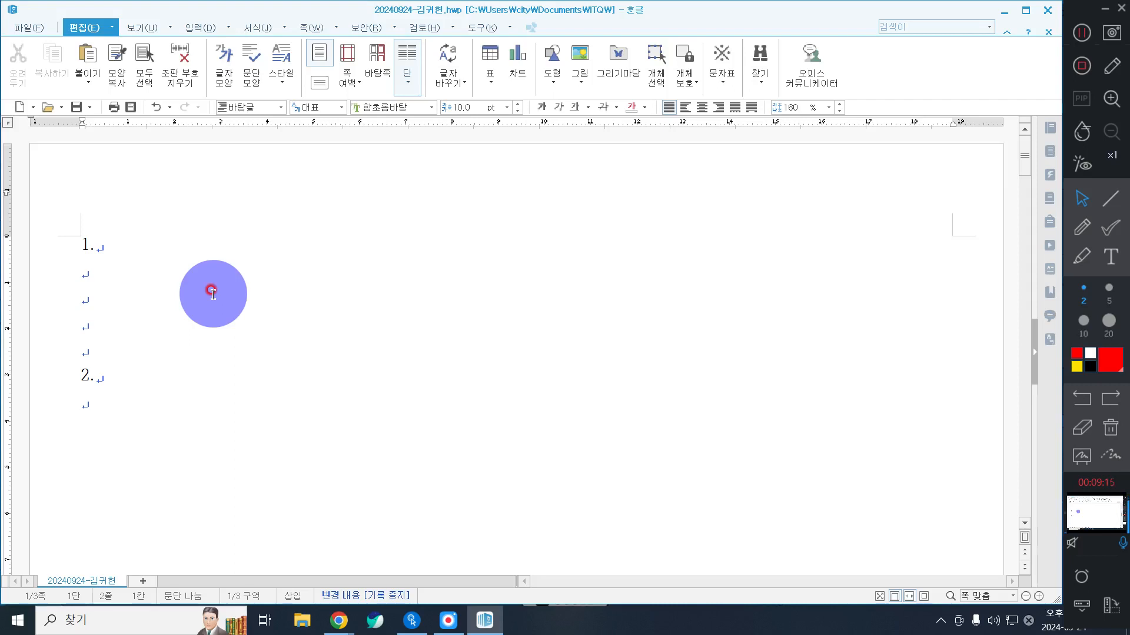
pyautogui.write('The criteri')
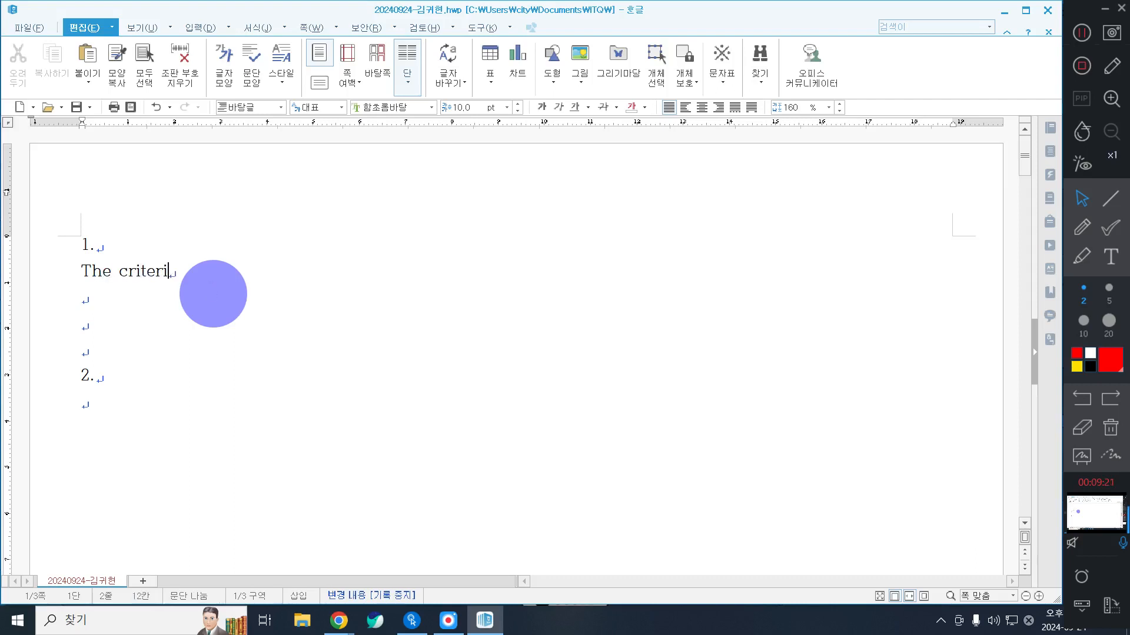
pyautogui.write('a for elementa')
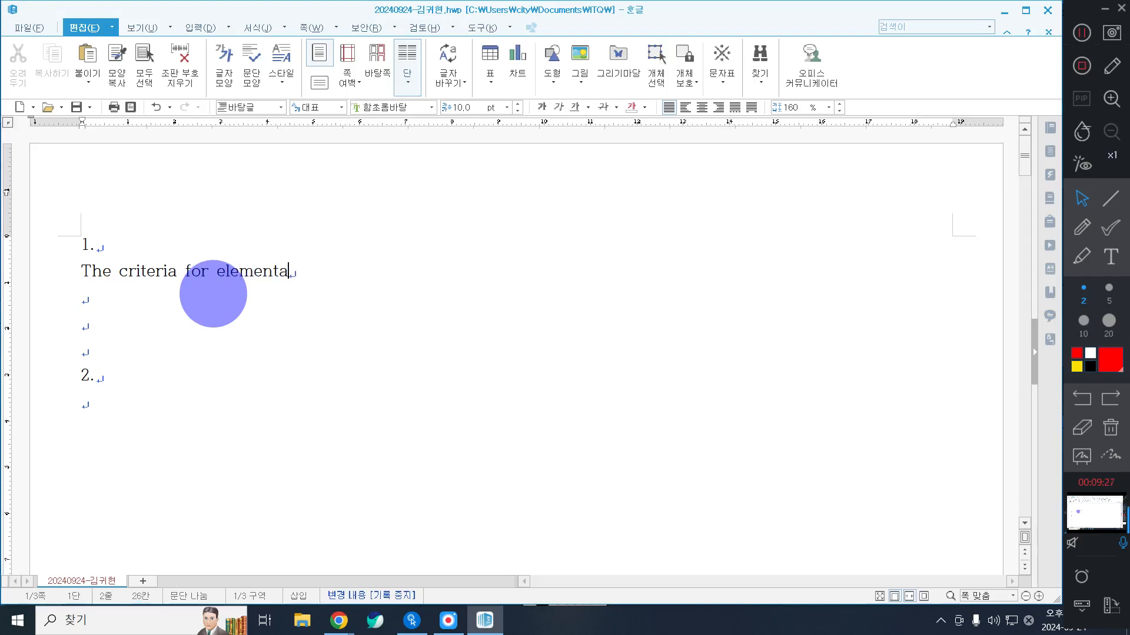
pyautogui.write('ry schools')
pyautogui.press('BackSpace')
pyautogui.write('l ')
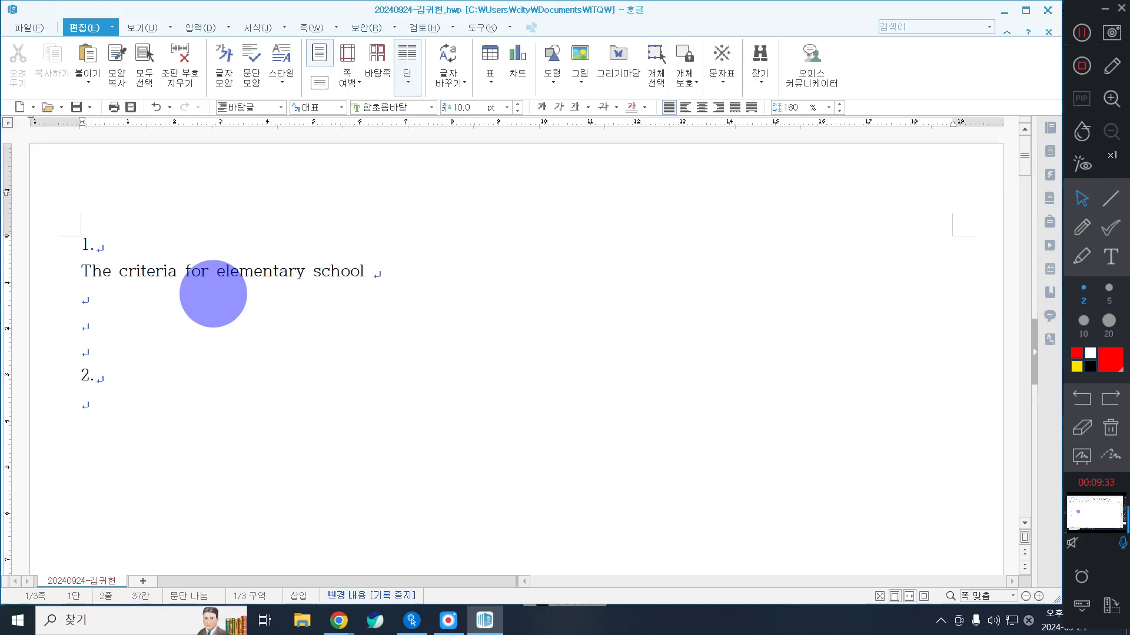
pyautogui.write('students to chose ')
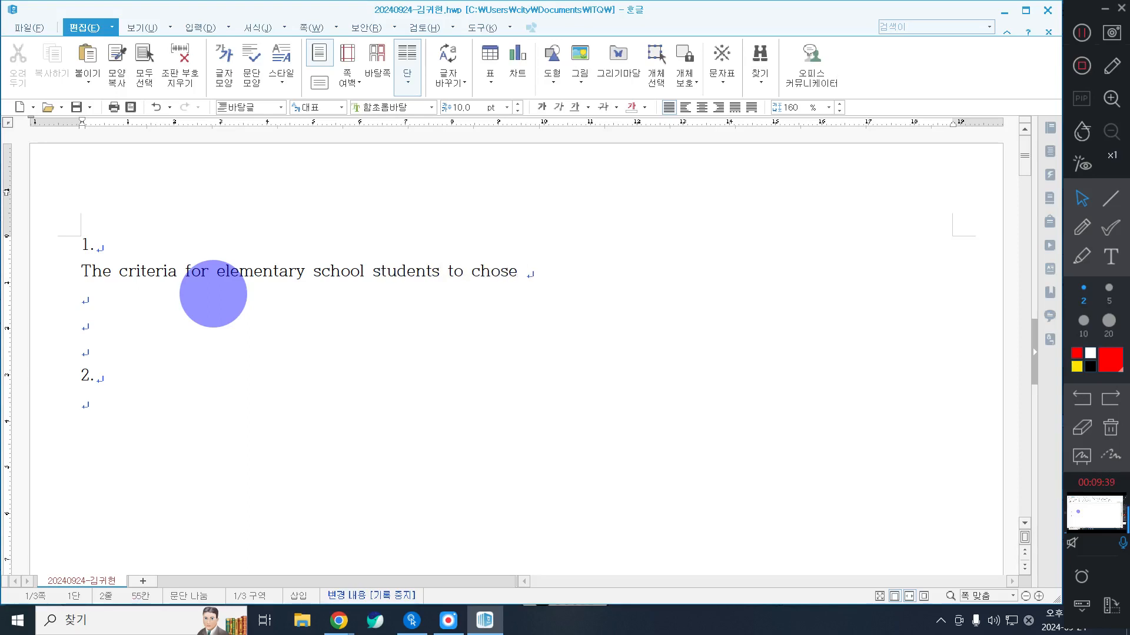
pyautogui.write('a job were my')
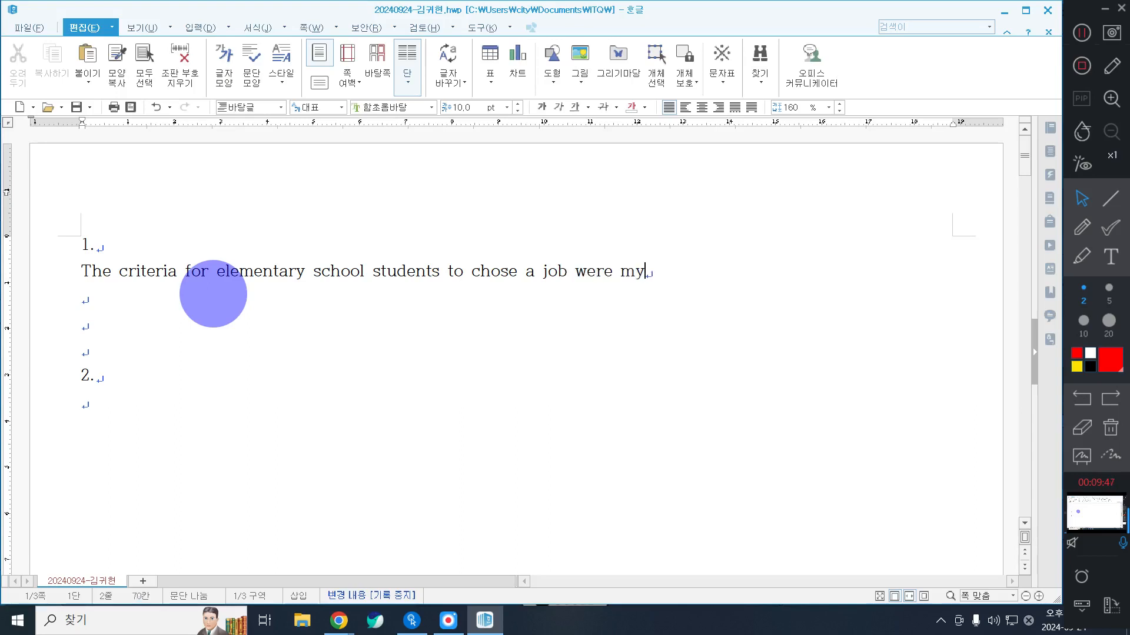
pyautogui.write(' a')
# Step: Continue the English sentence with "students to chose a job were my favorite, and the"
pyautogui.press('BackSpace')
pyautogui.write('favorite, and th')
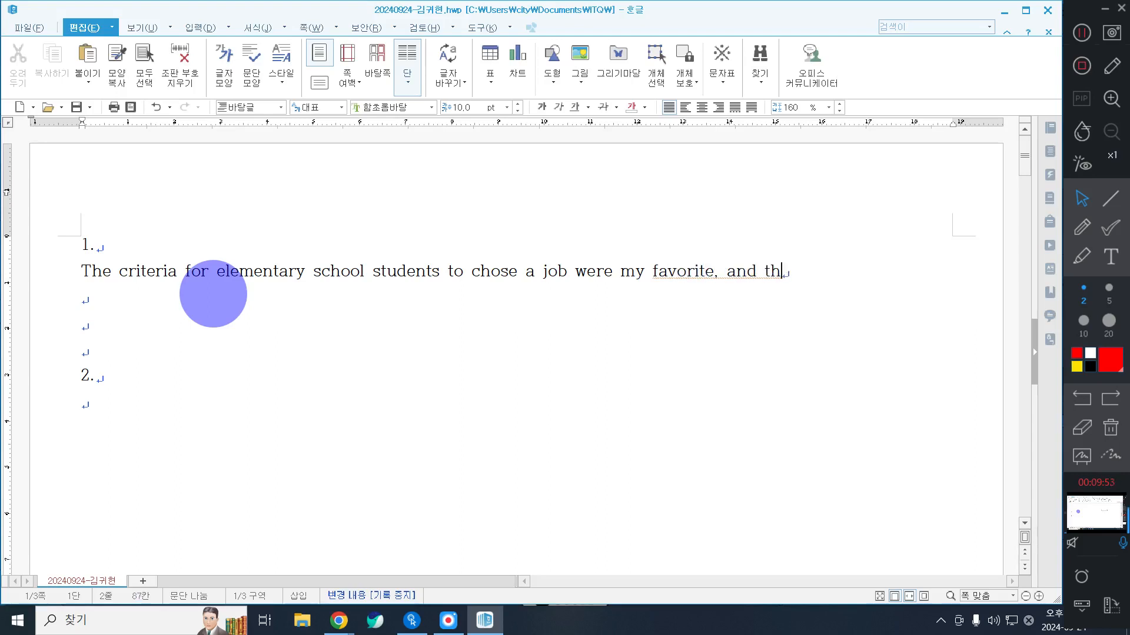
pyautogui.write('e preferen')
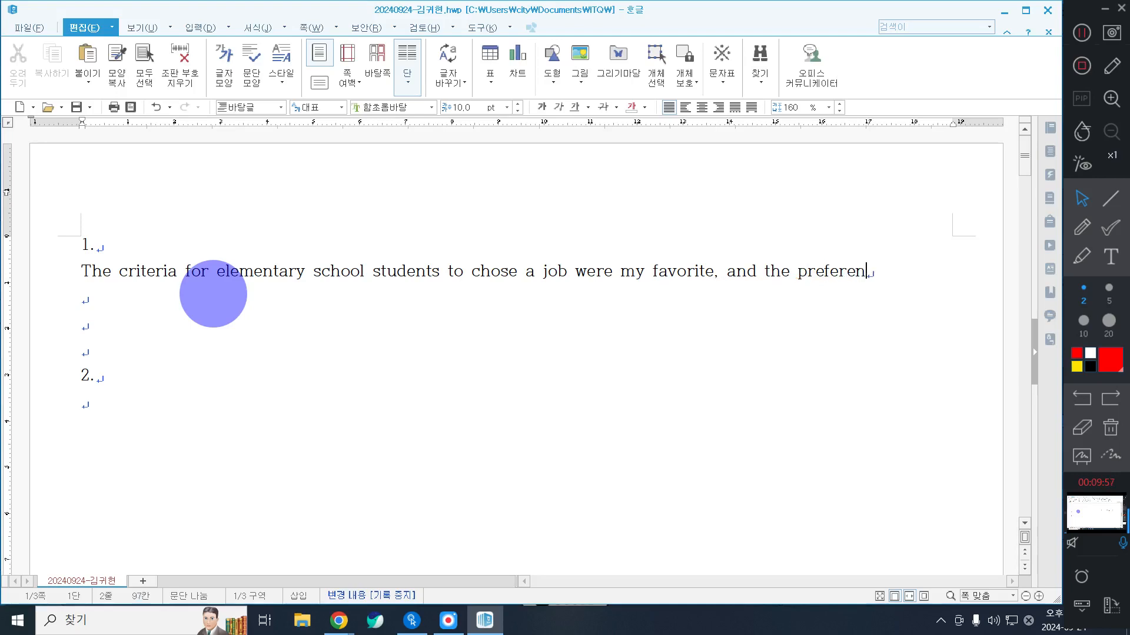
pyautogui.write('ce fo')
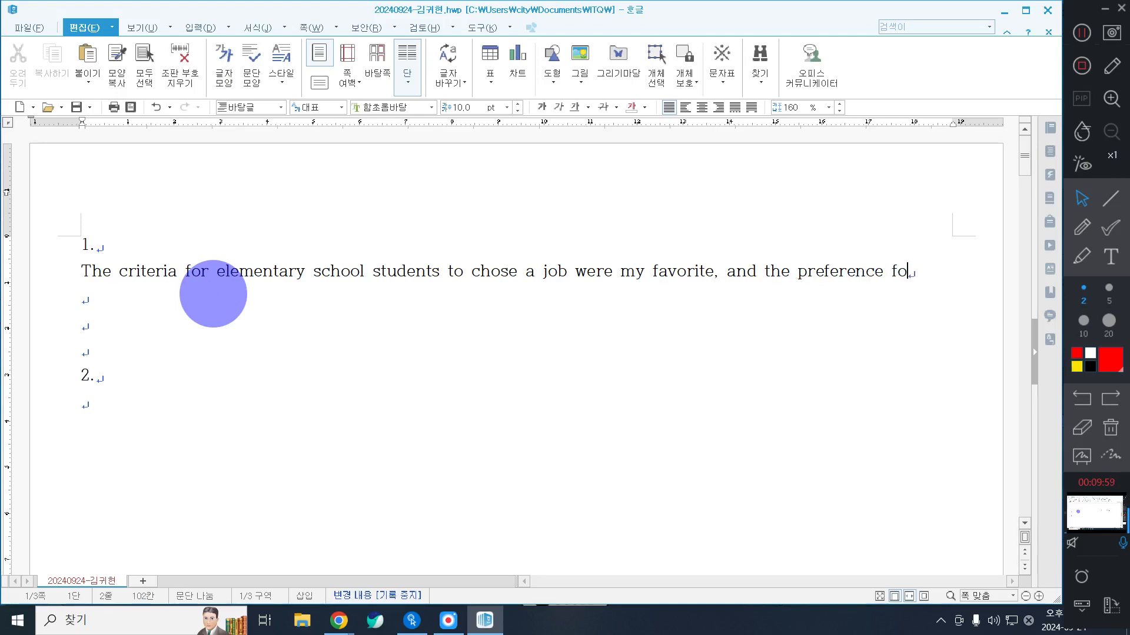
pyautogui.write('r a jo')
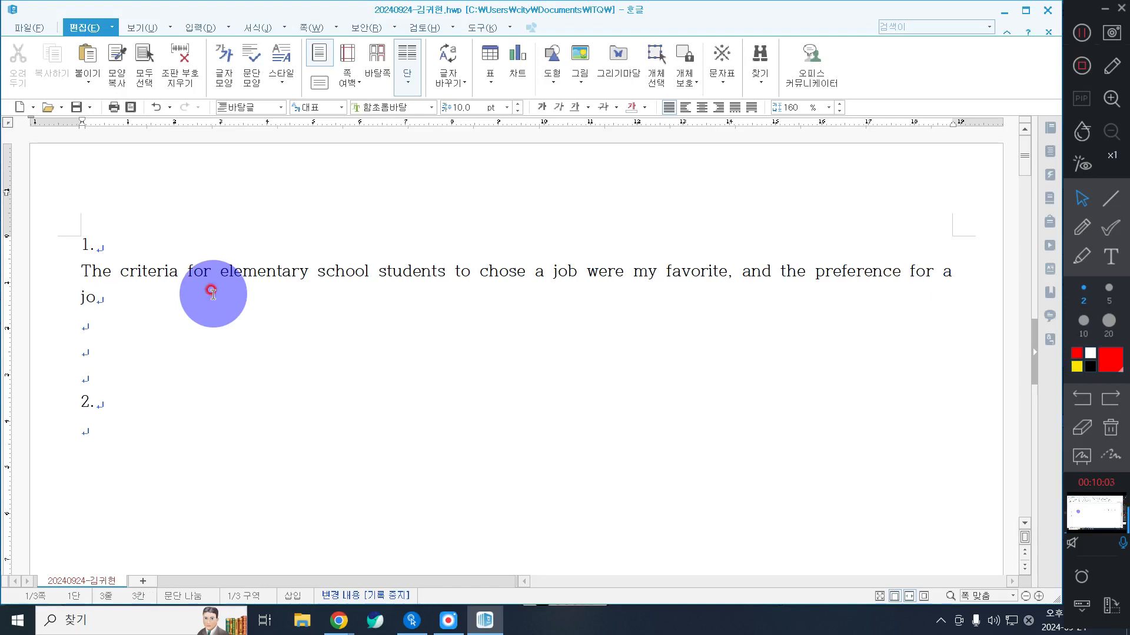
pyautogui.write('b tt')
# Step: Finish the sentence with "preference for a job that they could do well, apart their parents desired job, vecame clear." and start a new line
pyautogui.press('BackSpace')
pyautogui.write('hat they could do well, apra')
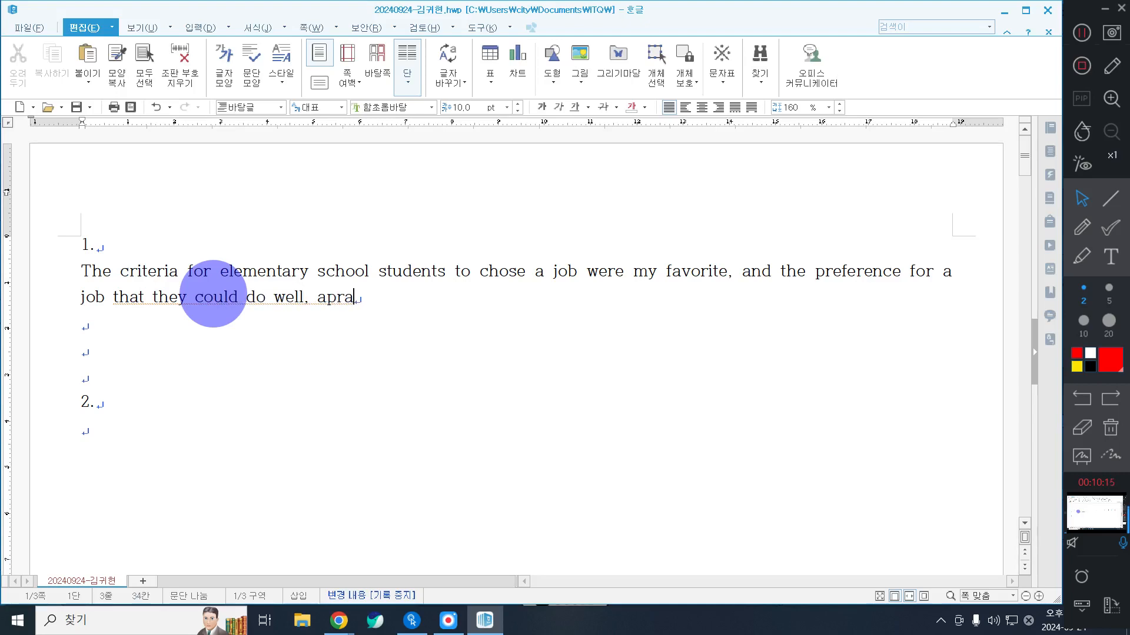
pyautogui.press('BackSpace')
pyautogui.write('nts desired job, vecame clear.')
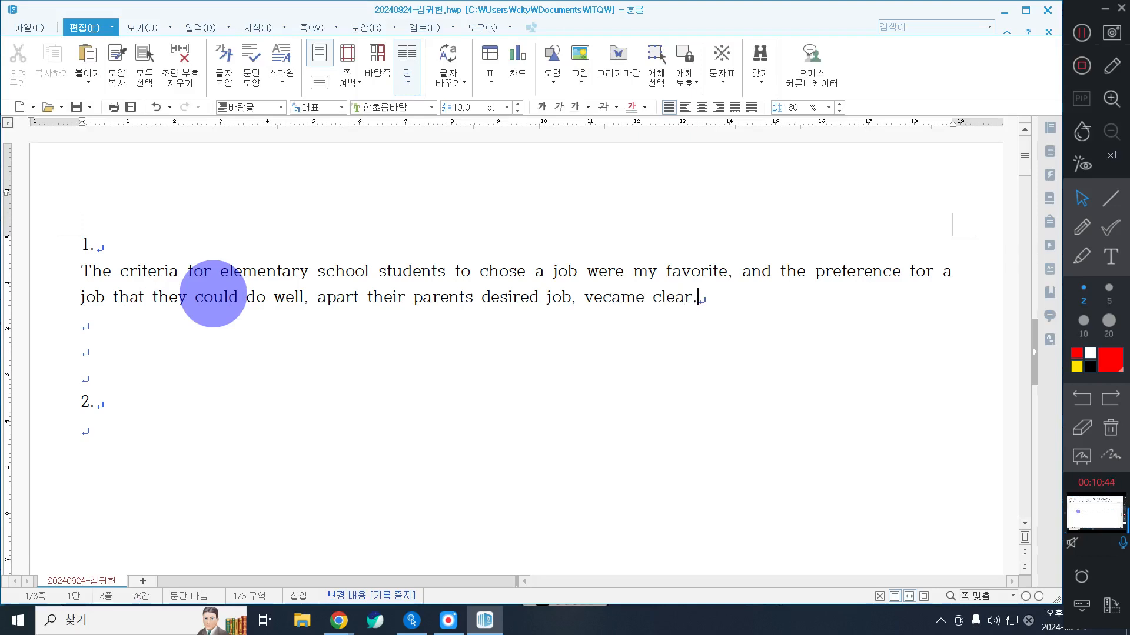
pyautogui.press('Return')
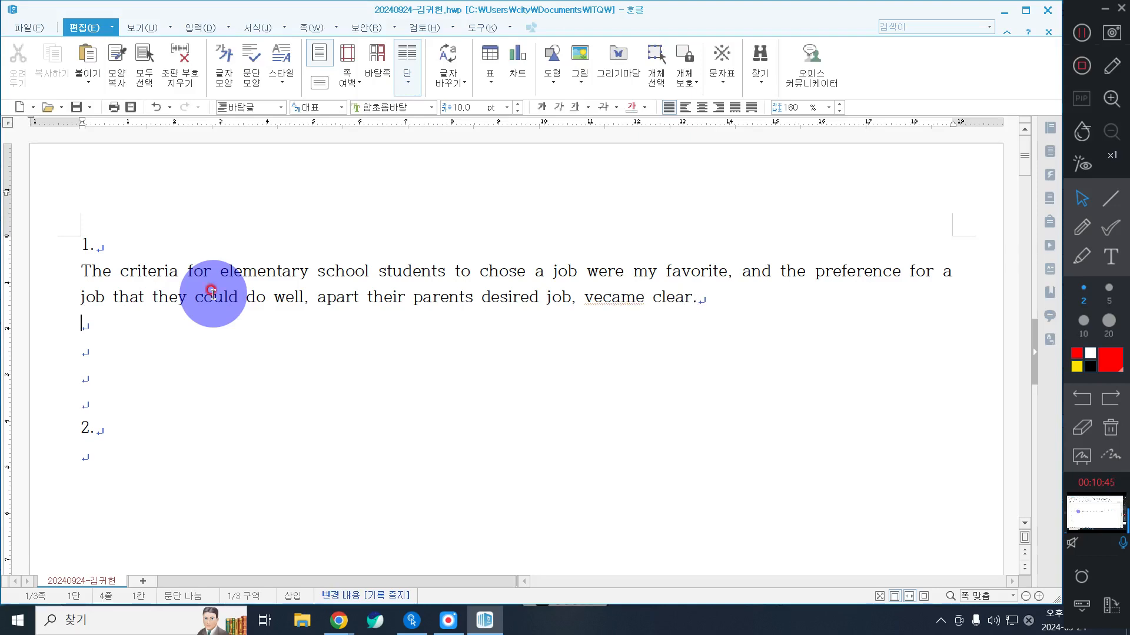
# Step: Below the English sentence, enter "초등학생들이 직업을 선택하는 기준은 내가 좋아하는 것이 최우선이었으며"
pyautogui.write('초등ㅎ학')
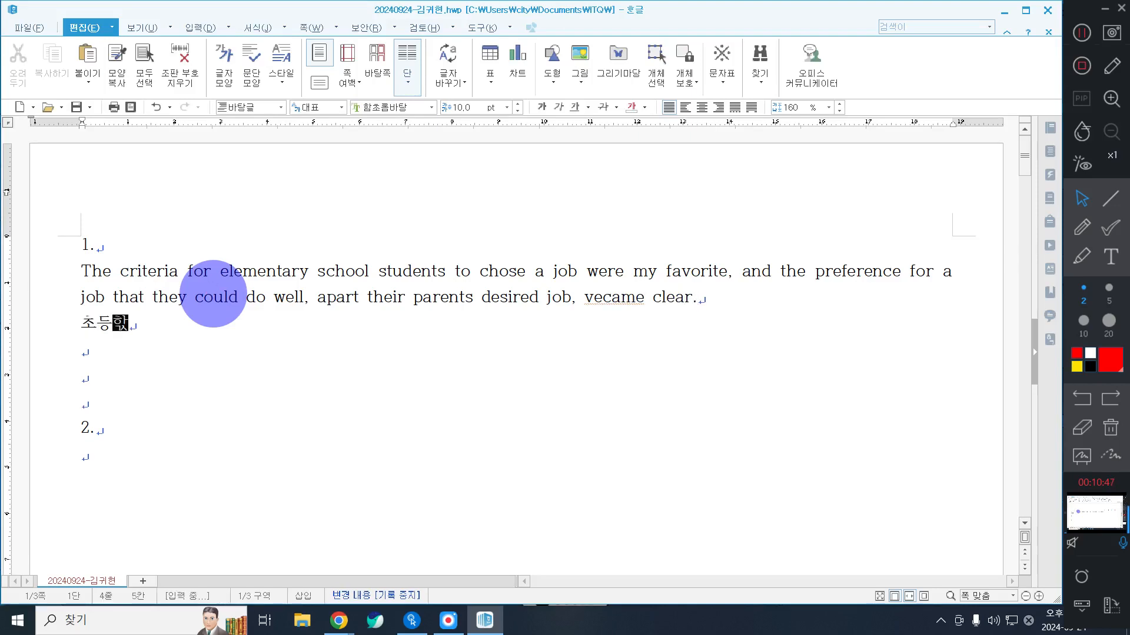
pyautogui.write('생들이 직업을')
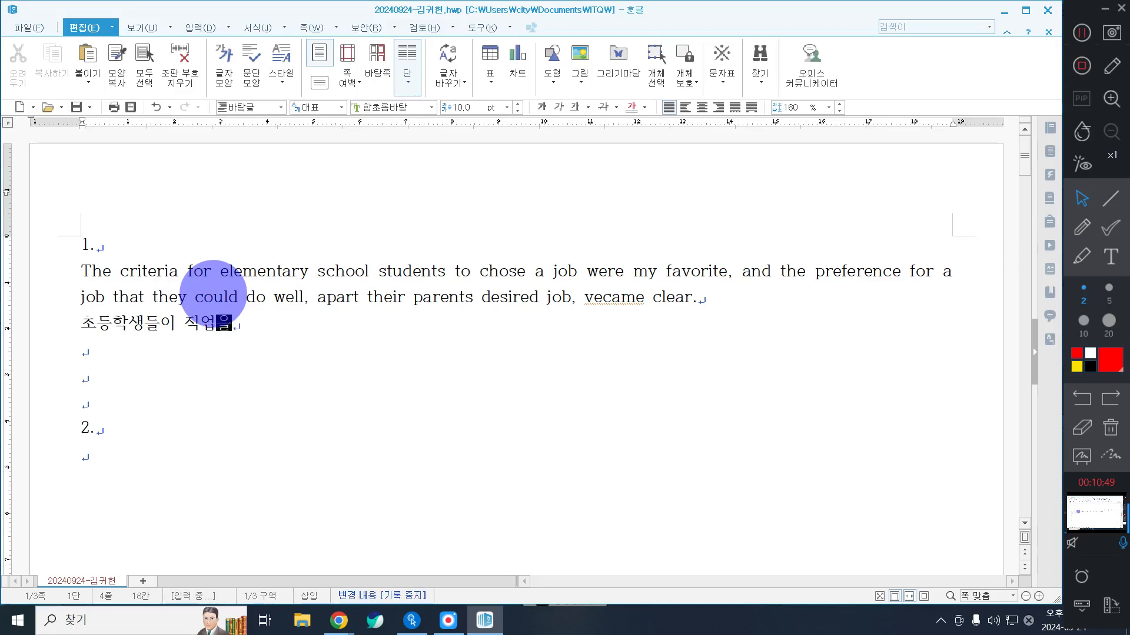
pyautogui.write(' 선택하는 기준으')
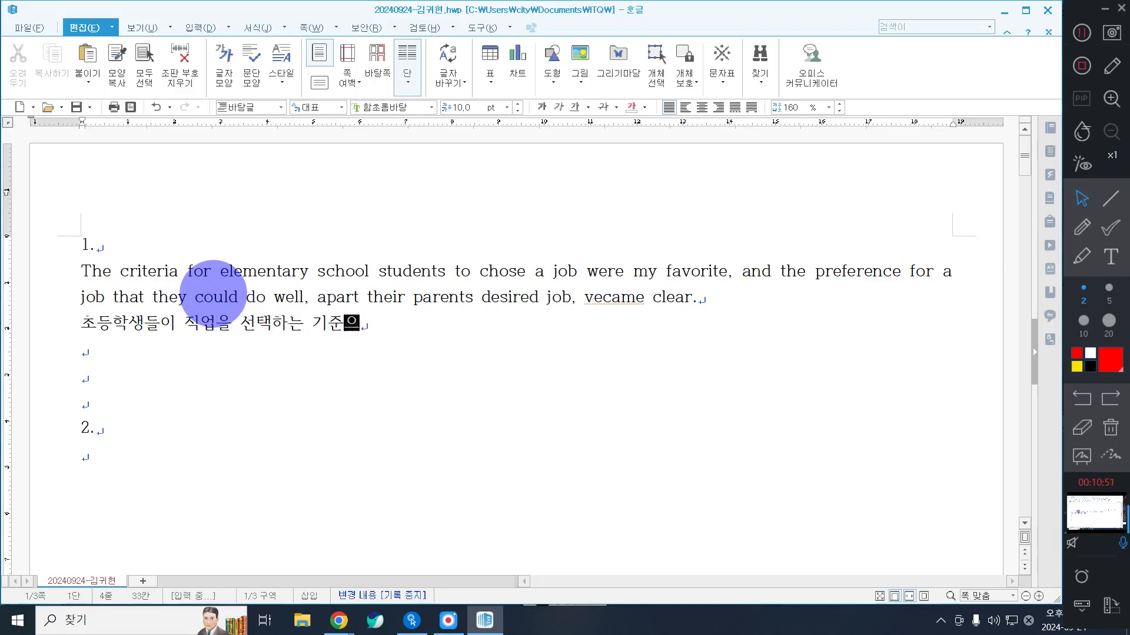
pyautogui.write('은 개')
pyautogui.press('BackSpace')
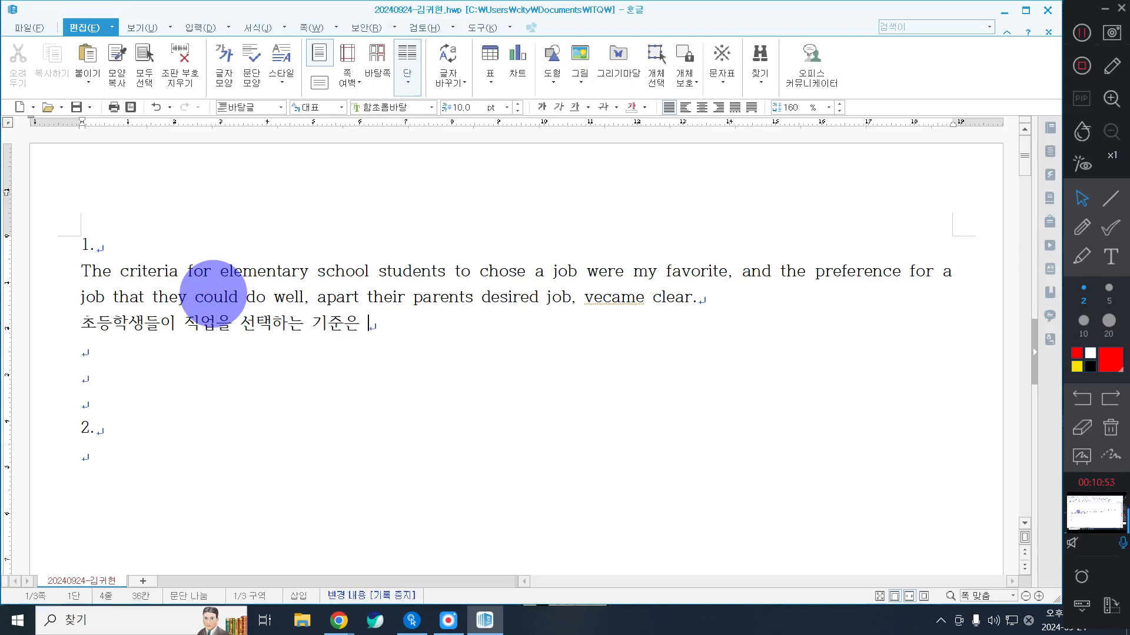
pyautogui.write('내가 좋아하는 것')
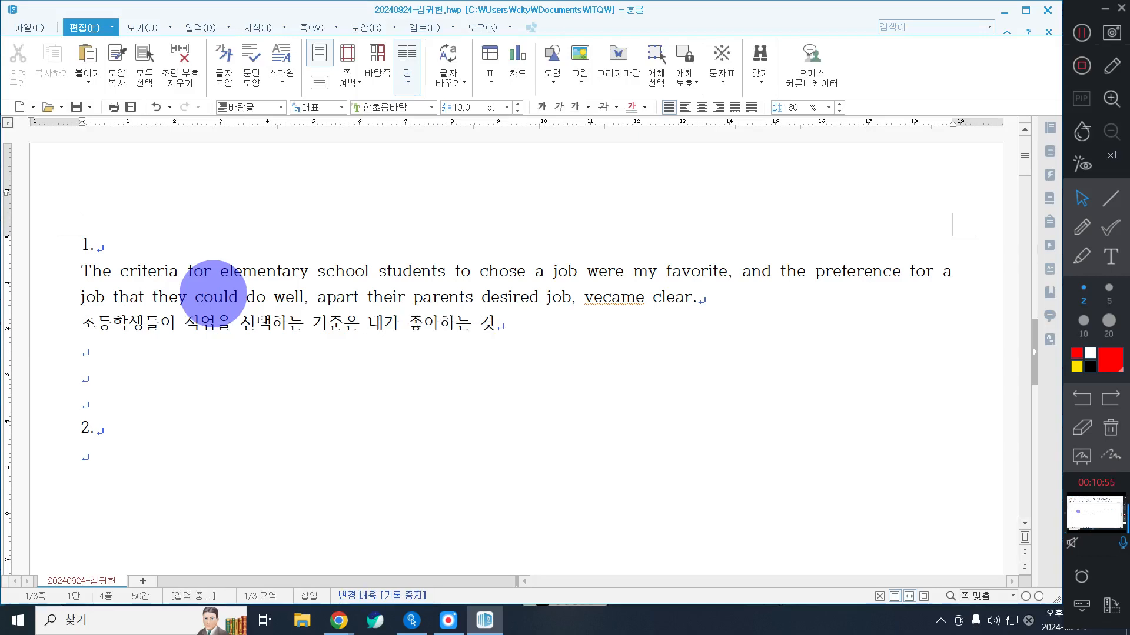
pyautogui.write('이 최우선이었음')
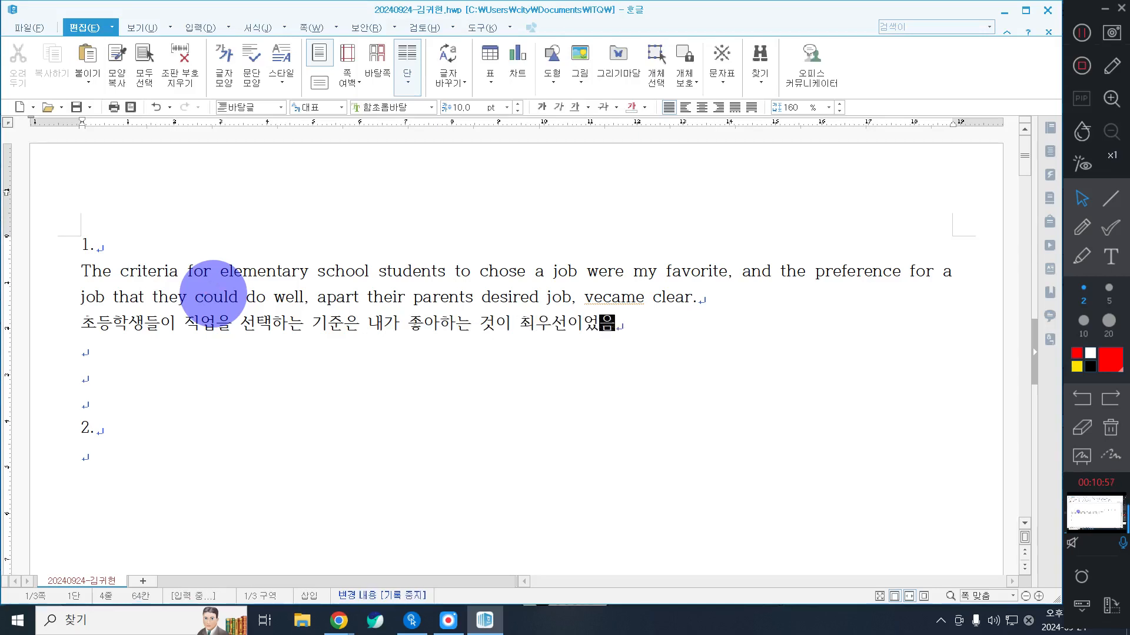
pyautogui.write('며 ,부ㅁ')
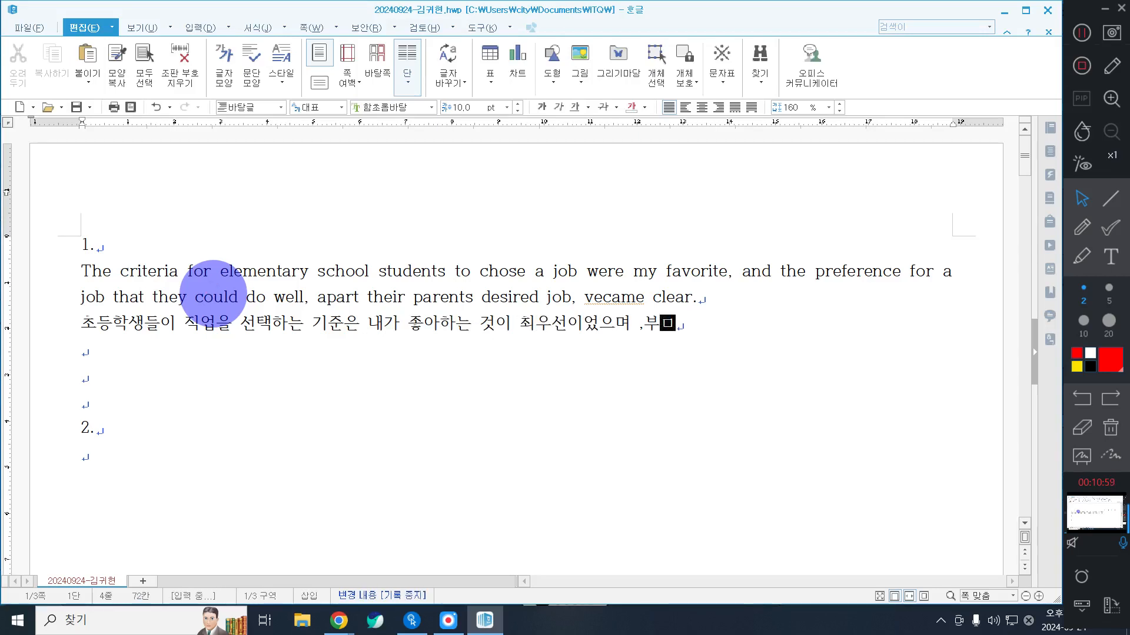
# Step: Continue the Korean sentence of question 1 with ", 부모의 희망 직업과는" after "최우선이었으며"
pyautogui.press('BackSpace')
pyautogui.press('BackSpace')
pyautogui.press('BackSpace')
pyautogui.press('BackSpace')
pyautogui.write(', 부모')
pyautogui.write('의 ㅎ')
pyautogui.write('희망직')
pyautogui.press('BackSpace')
pyautogui.press('BackSpace')
pyautogui.press('BackSpace')
pyautogui.write('직어')
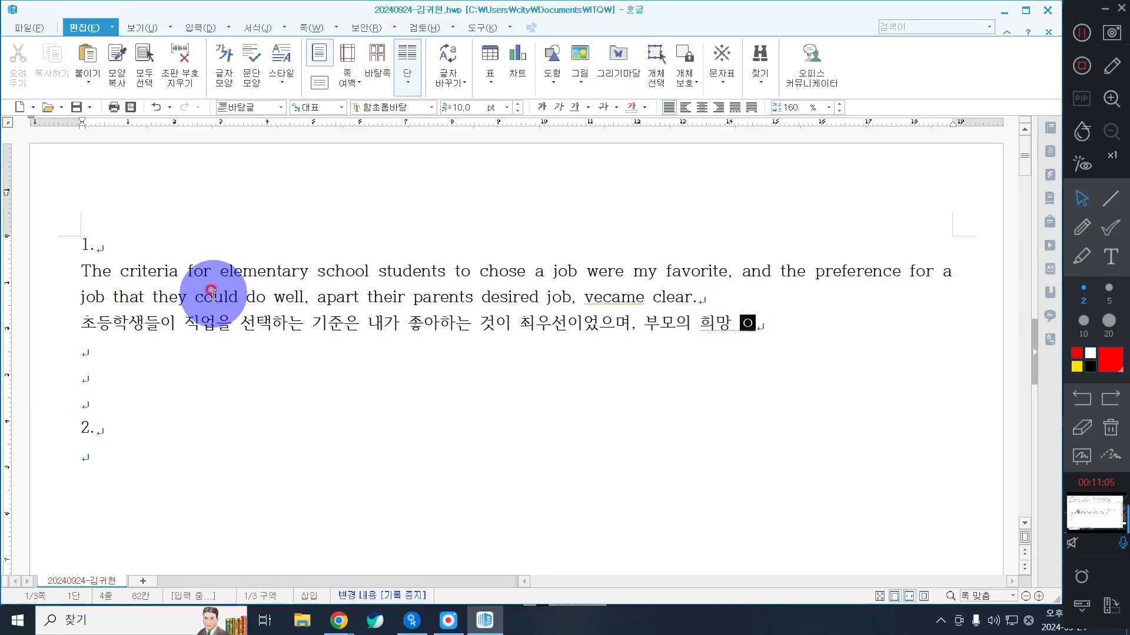
pyautogui.write('ㅂ과는 ㄱ')
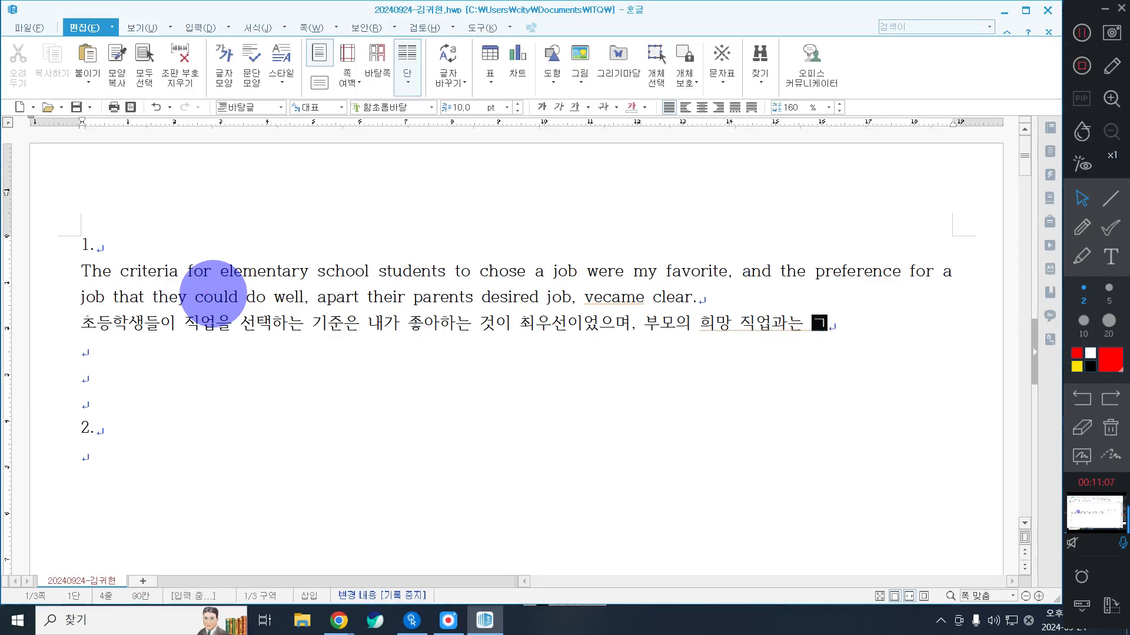
pyautogui.write('ㅕㄹ개로 자신이 ㅈ')
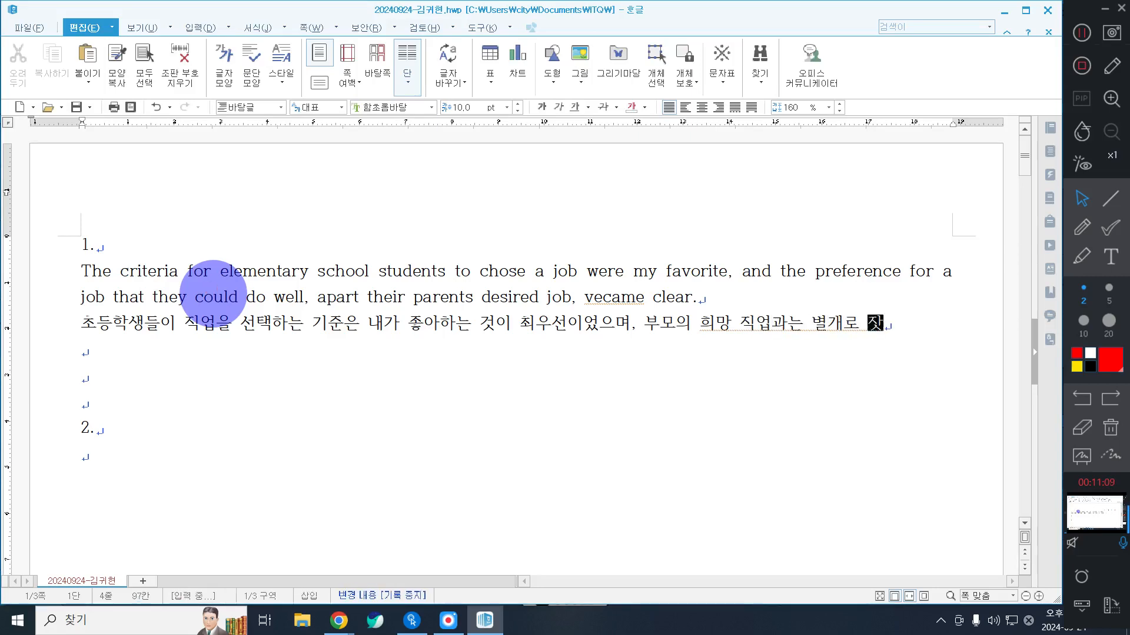
pyautogui.write('ㅏㄹ 할 수 ㅇ')
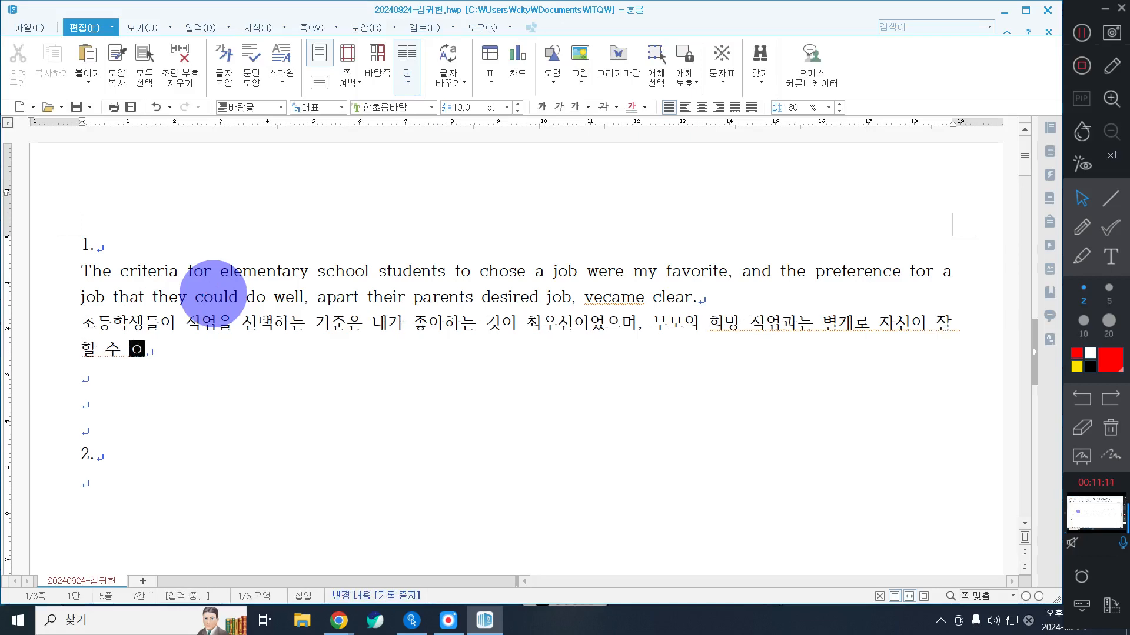
pyautogui.write('ㅣㅆ는 ㄱㅓ')
# Step: Extend the Korean sentence with "별개로 자신이 잘 할 수 있는"
pyautogui.press('BackSpace')
pyautogui.press('BackSpace')
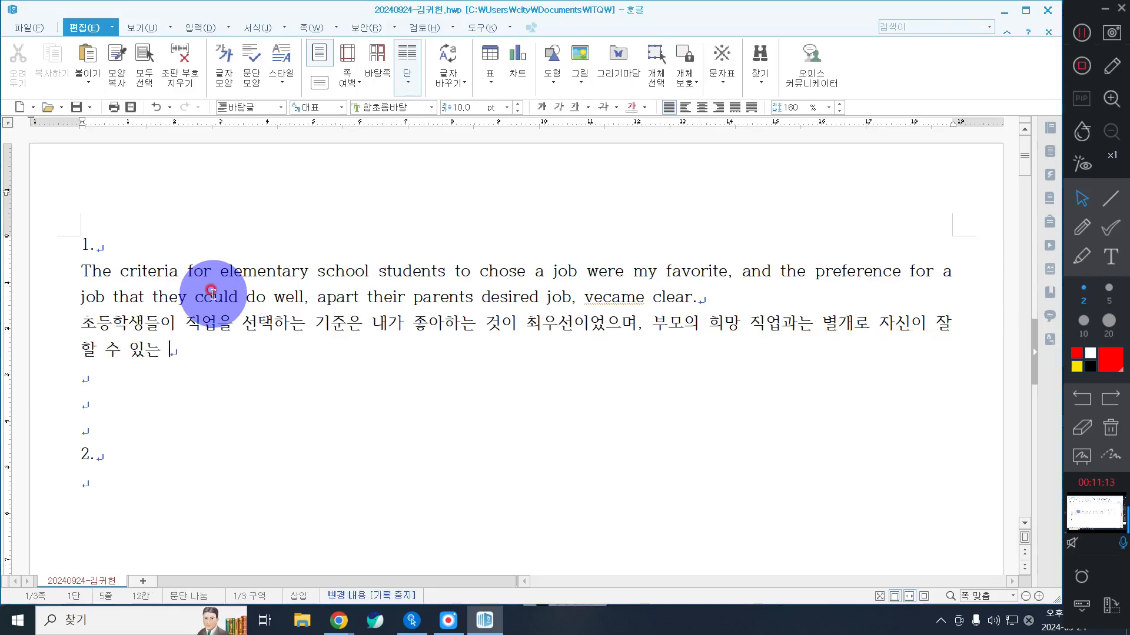
# Step: Complete the Korean sentence with "직업에 대한 선호 현상이 뚜렷해졌다."
pyautogui.write('직업에 ㄷ')
pyautogui.write('ㅐ한 선호 현상이')
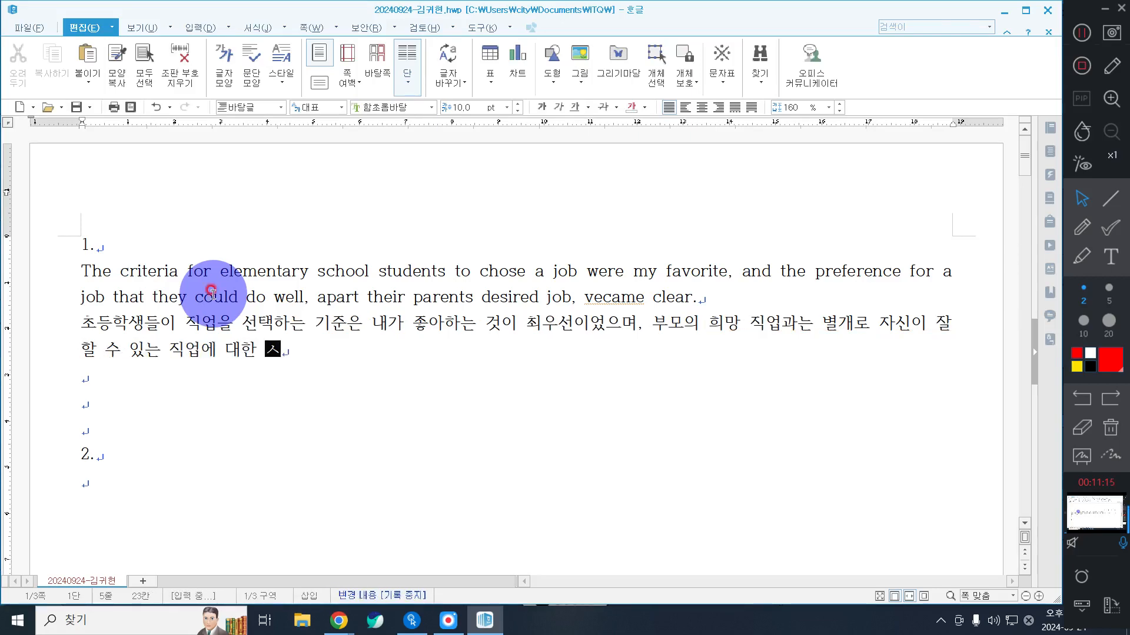
pyautogui.write(' ㅌㅋ')
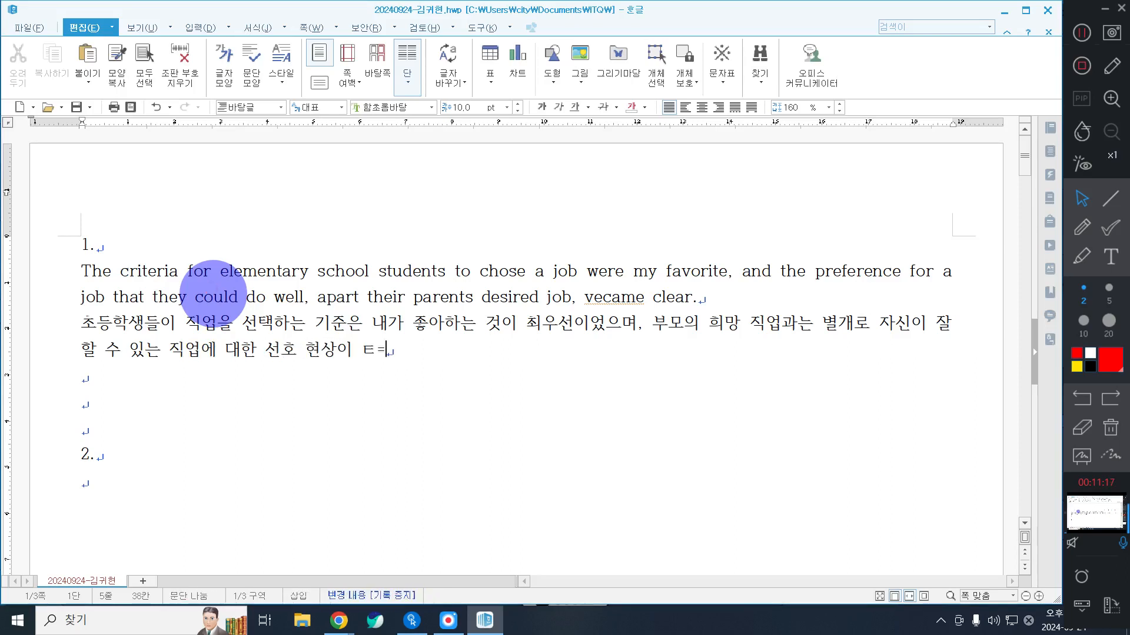
pyautogui.write('뚜렷')
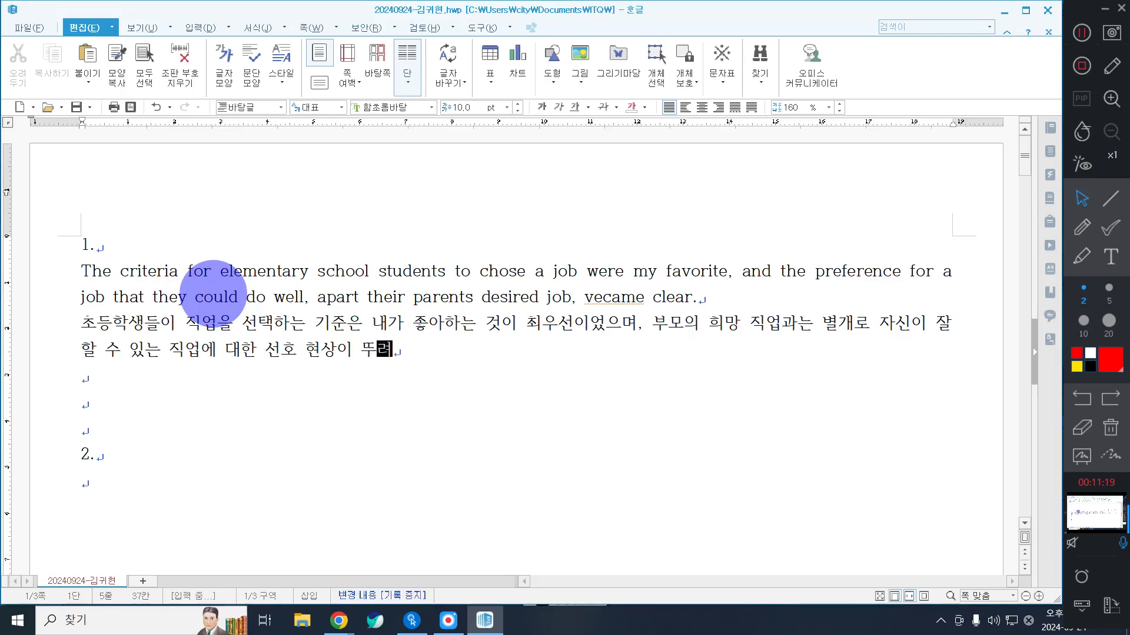
pyautogui.write('해졌다.')
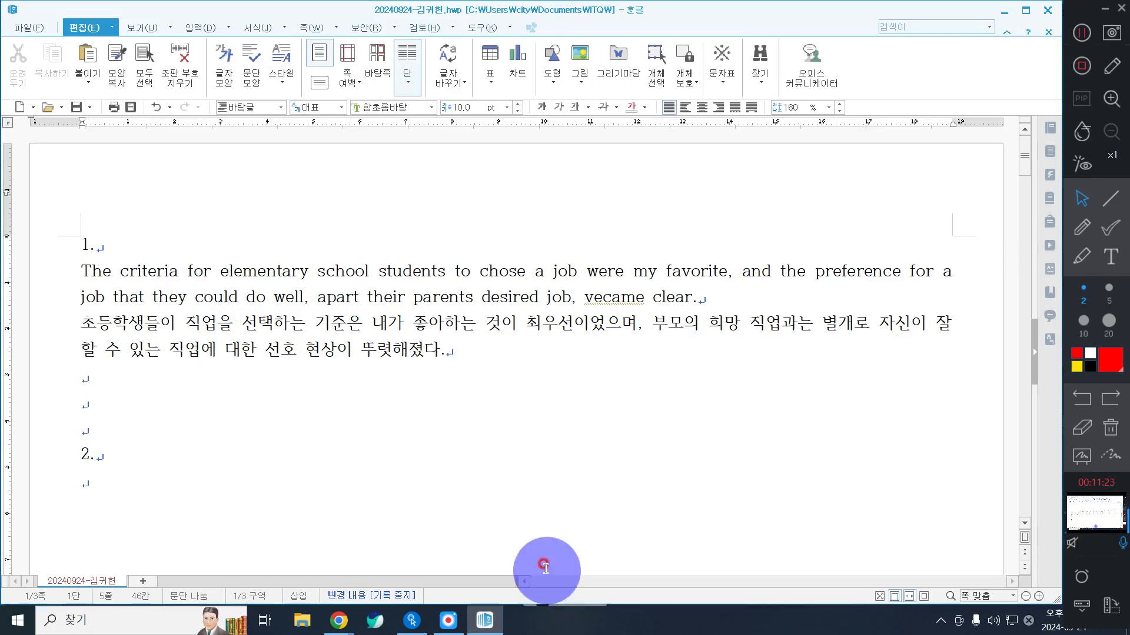
# Step: Correct the misspelled "vecame" to "became" in the English sentence and place the cursor on the empty line below the Korean text
pyautogui.click(587, 296)
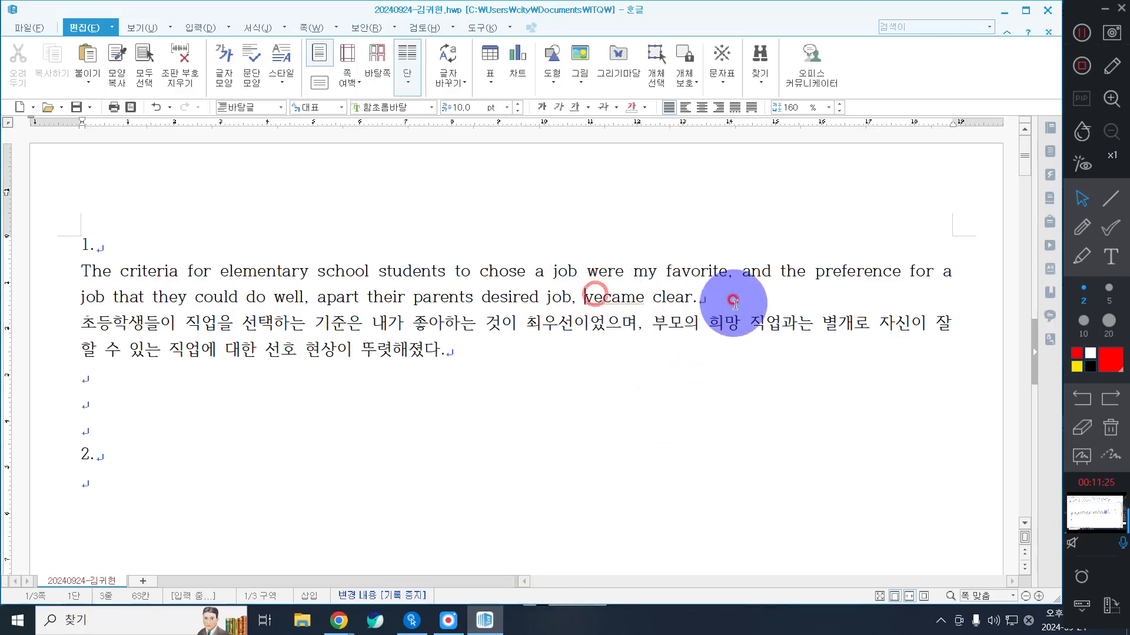
pyautogui.press('Delete')
pyautogui.write('ㅠ')
pyautogui.press('BackSpace')
pyautogui.press('Hangul')
pyautogui.write('b')
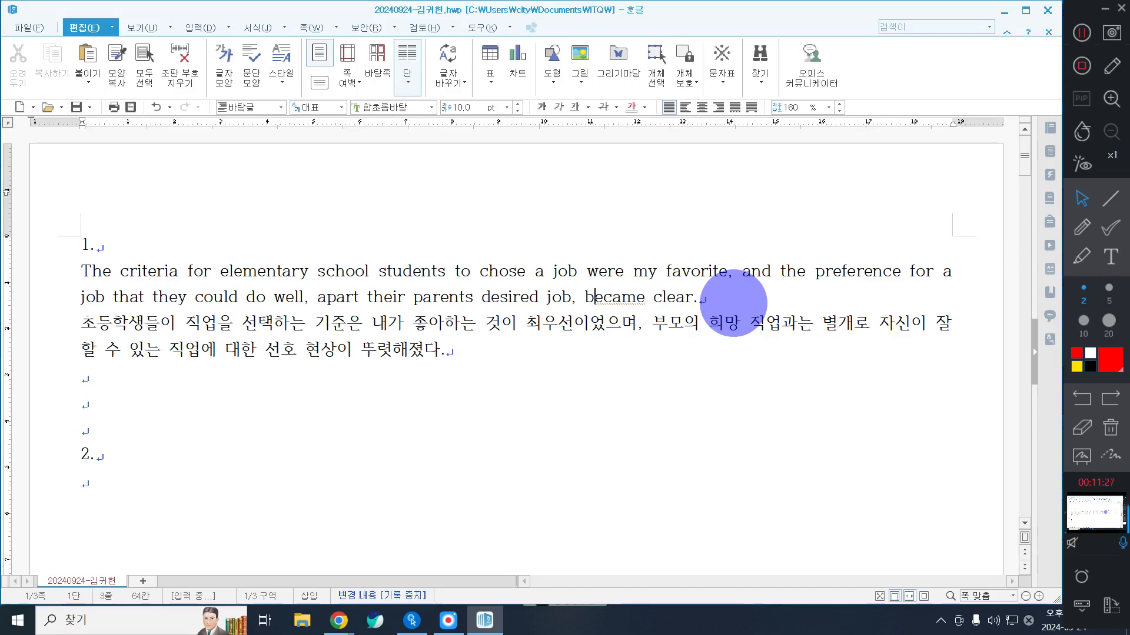
pyautogui.click(534, 377)
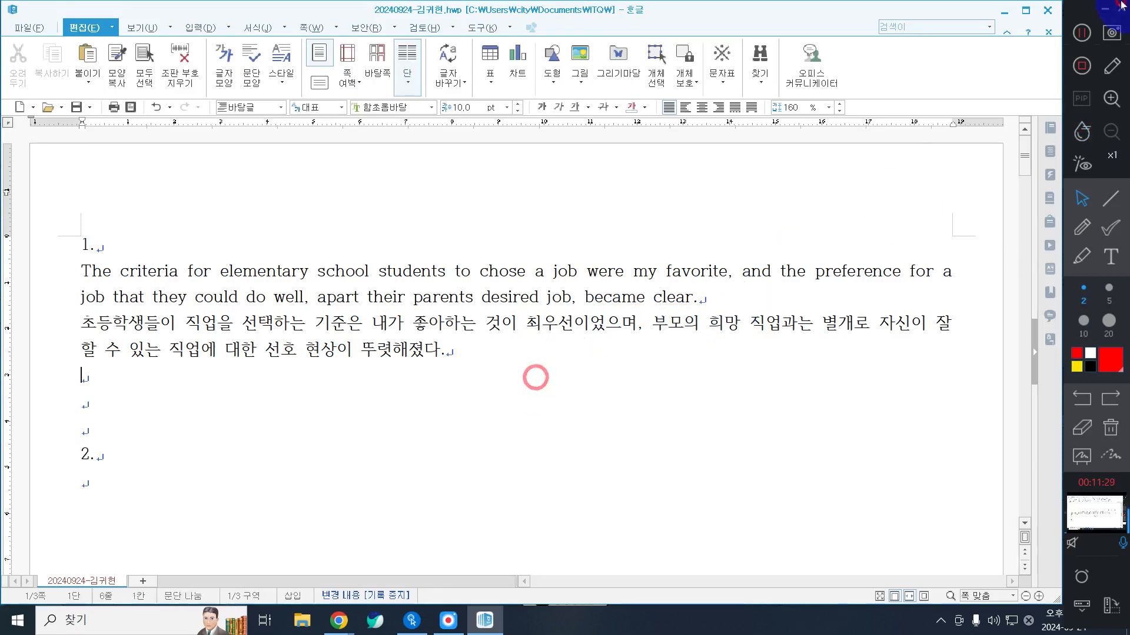
pyautogui.click(1082, 33)
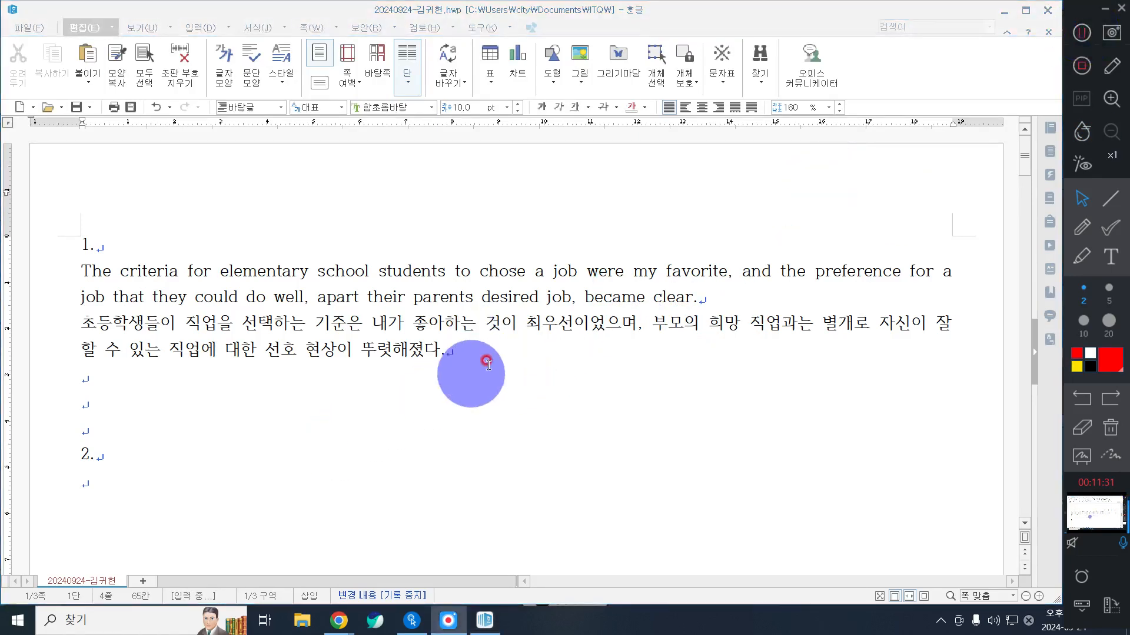
pyautogui.moveTo(500, 356); pyautogui.dragTo(44, 284)
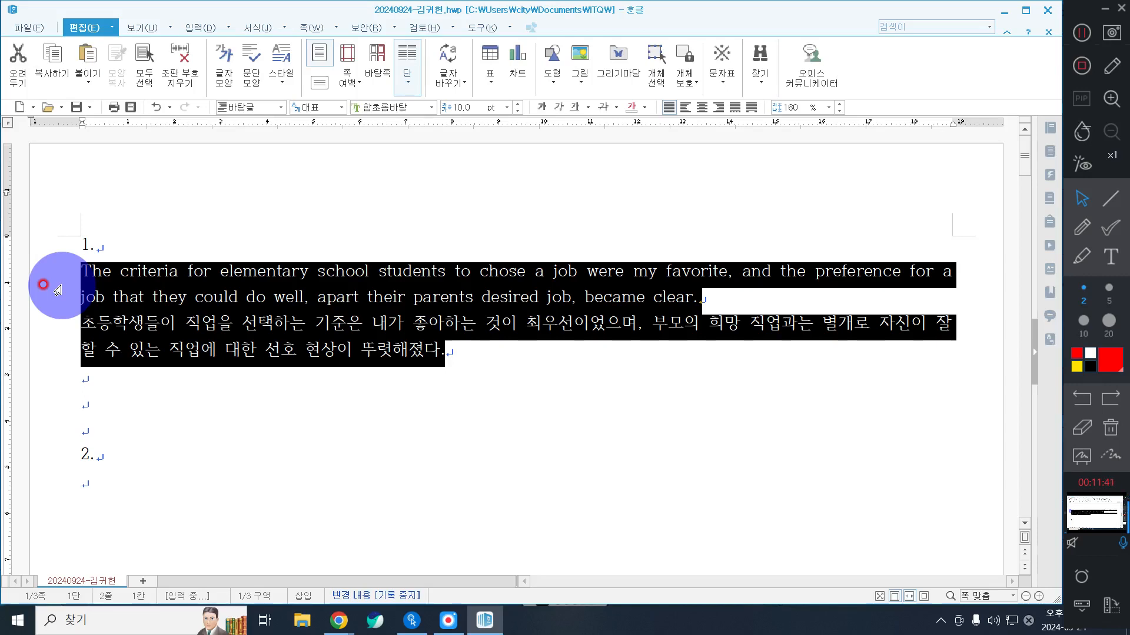
pyautogui.moveTo(466, 357); pyautogui.dragTo(28, 282)
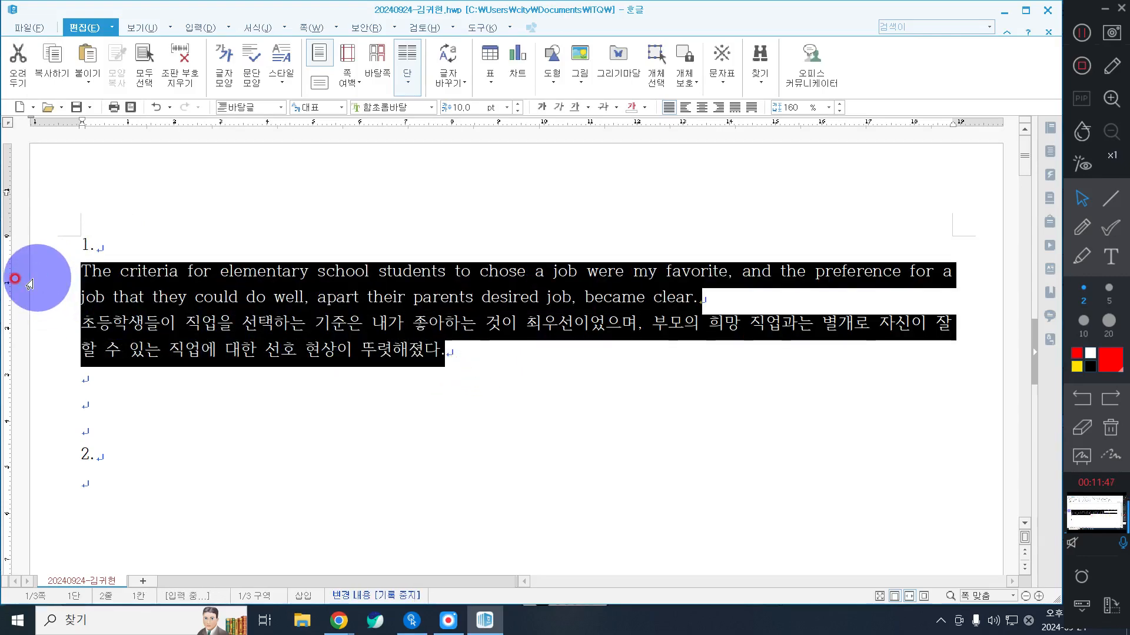
pyautogui.click(700, 322)
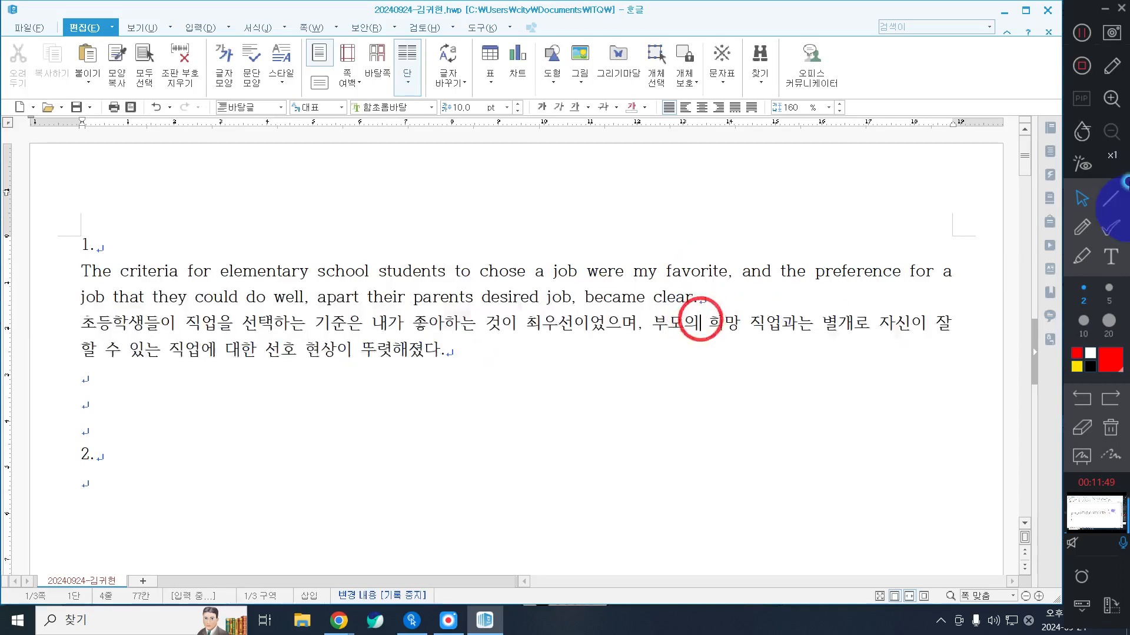
# Step: Draw a red downward annotation arrow of thickness 10 beside question 1's text, and select both the English and Korean paragraphs
pyautogui.click(1110, 200)
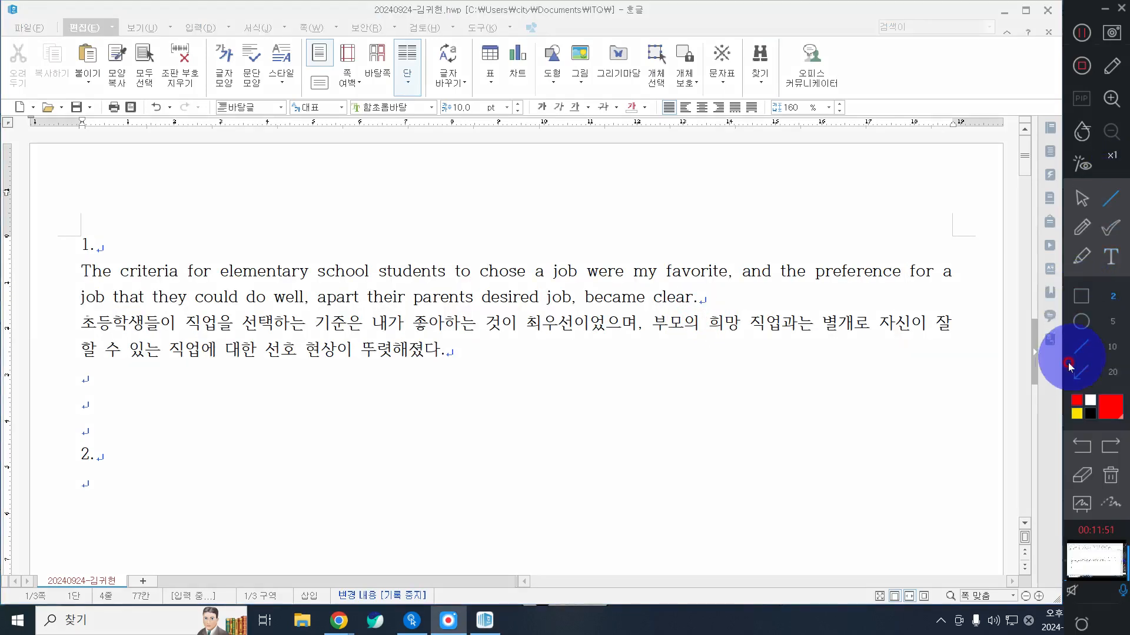
pyautogui.click(1075, 371)
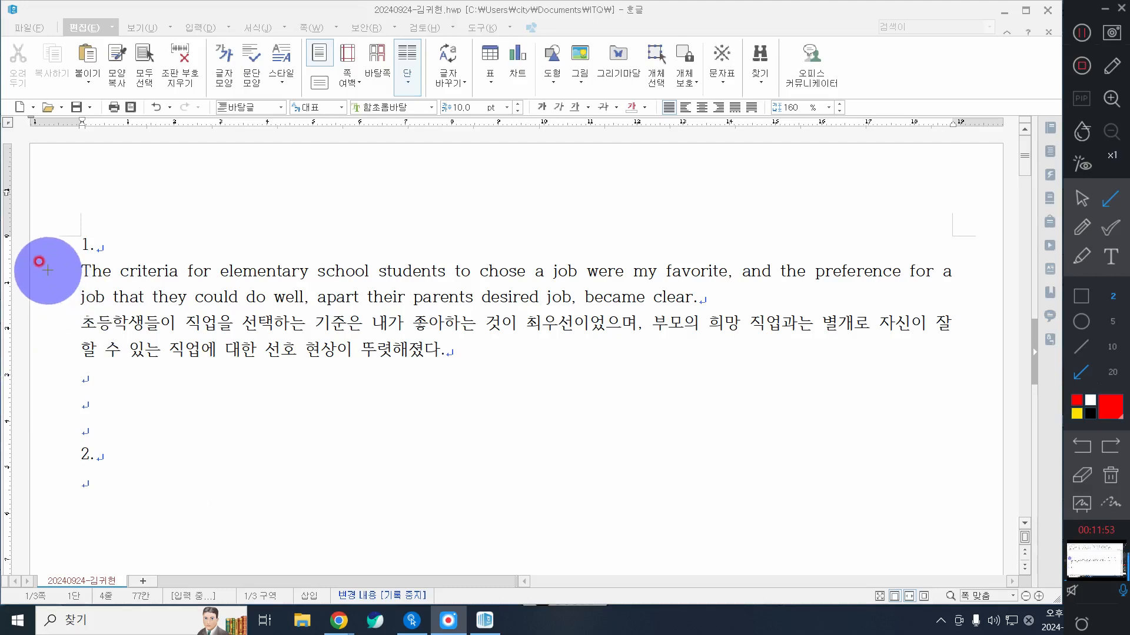
pyautogui.moveTo(48, 270); pyautogui.dragTo(39, 343)
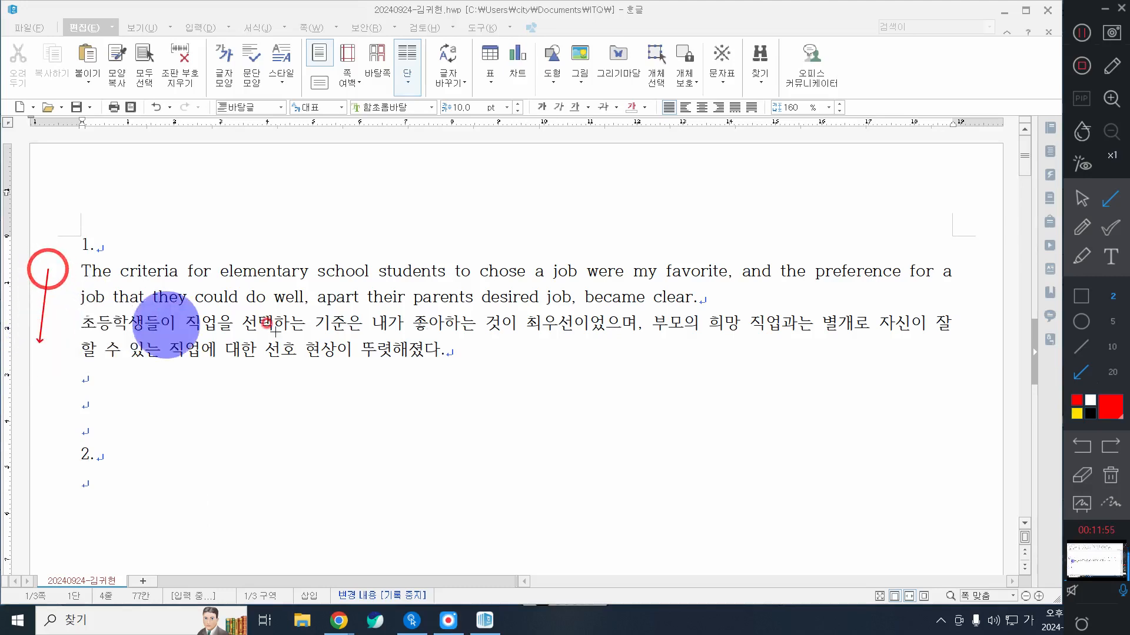
pyautogui.click(1112, 346)
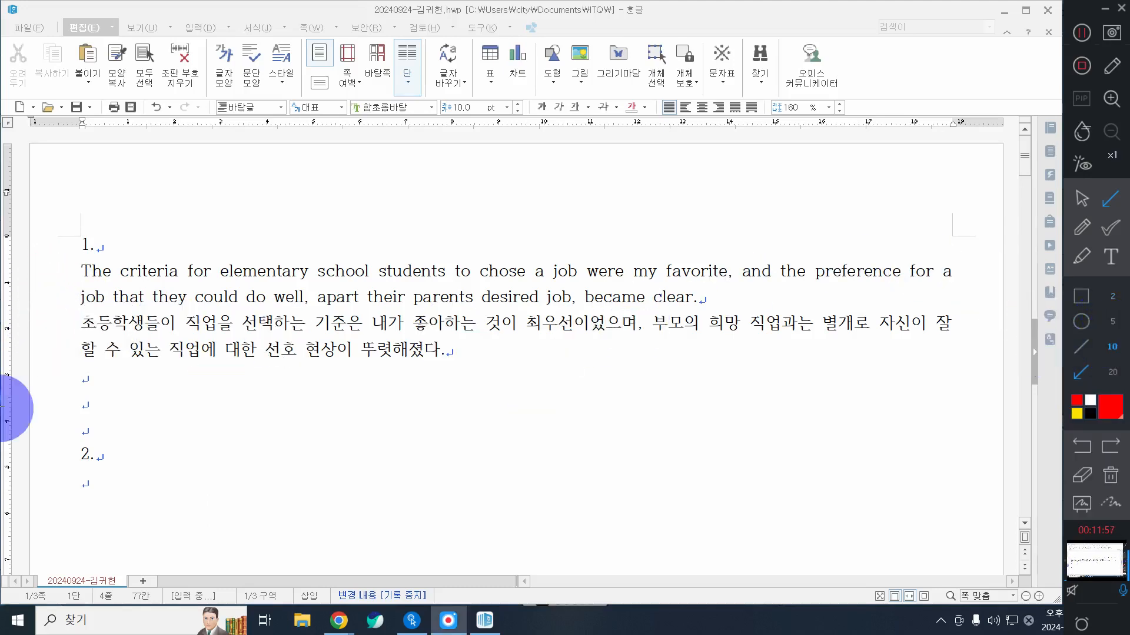
pyautogui.moveTo(51, 268); pyautogui.dragTo(54, 353)
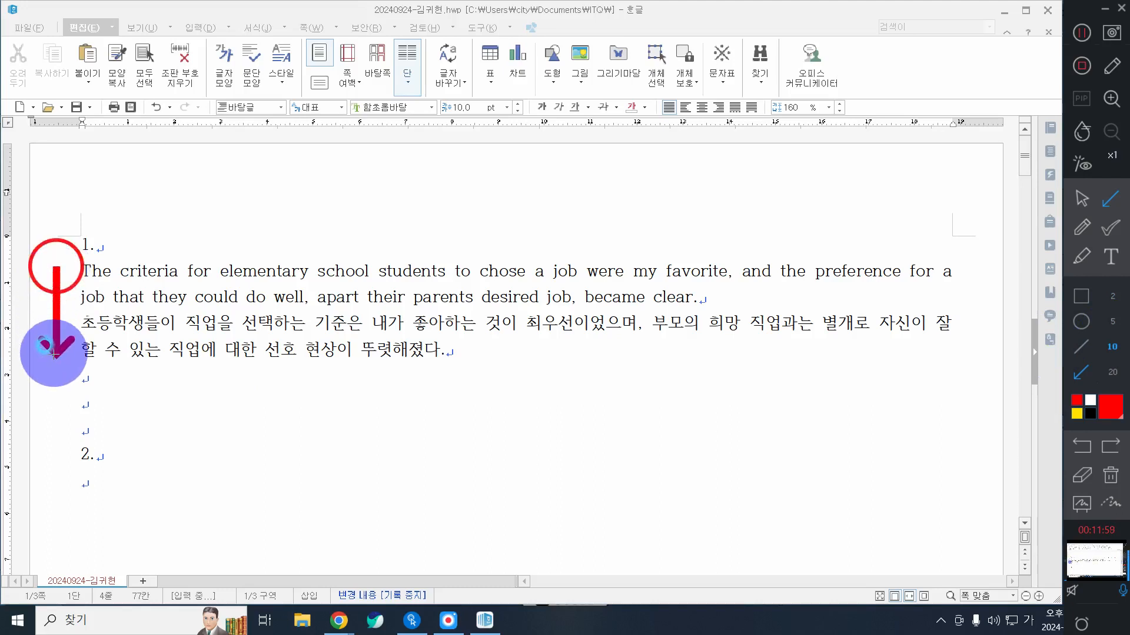
pyautogui.click(1081, 198)
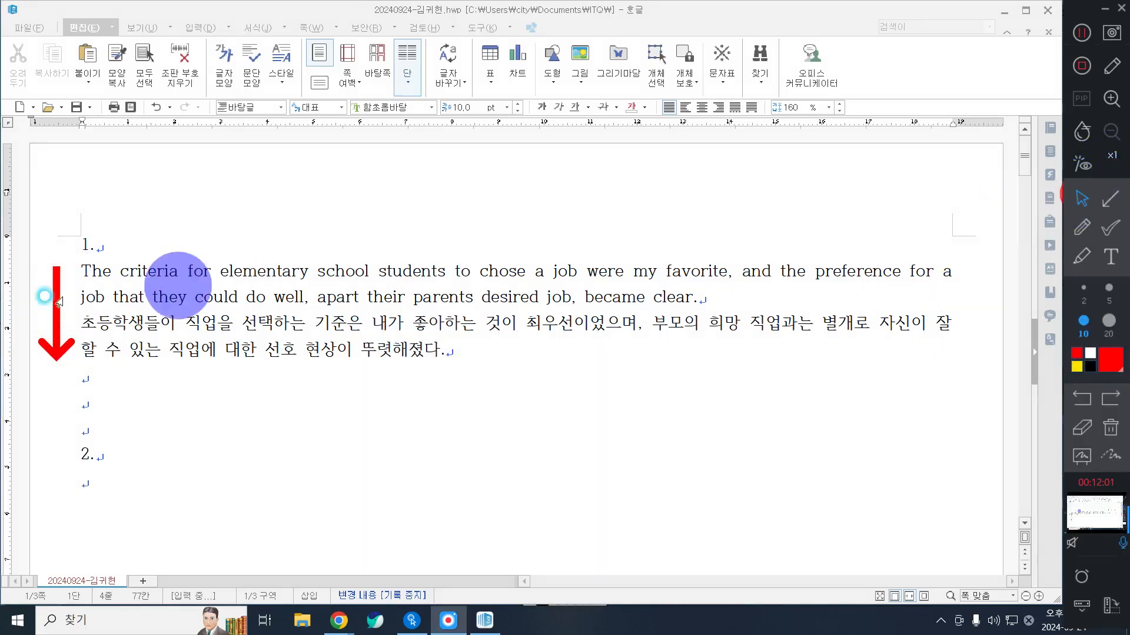
pyautogui.moveTo(34, 273); pyautogui.dragTo(24, 377)
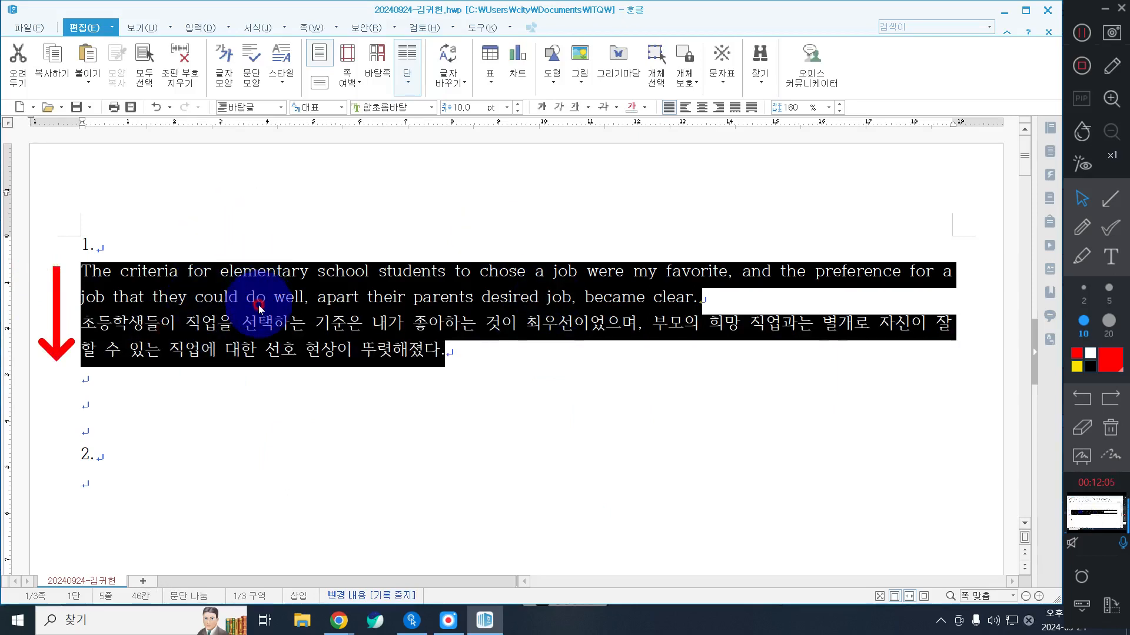
# Step: Add the red on-screen annotation text "스타일 : F6" in size 50 below the document text, and return to the document
pyautogui.click(1110, 257)
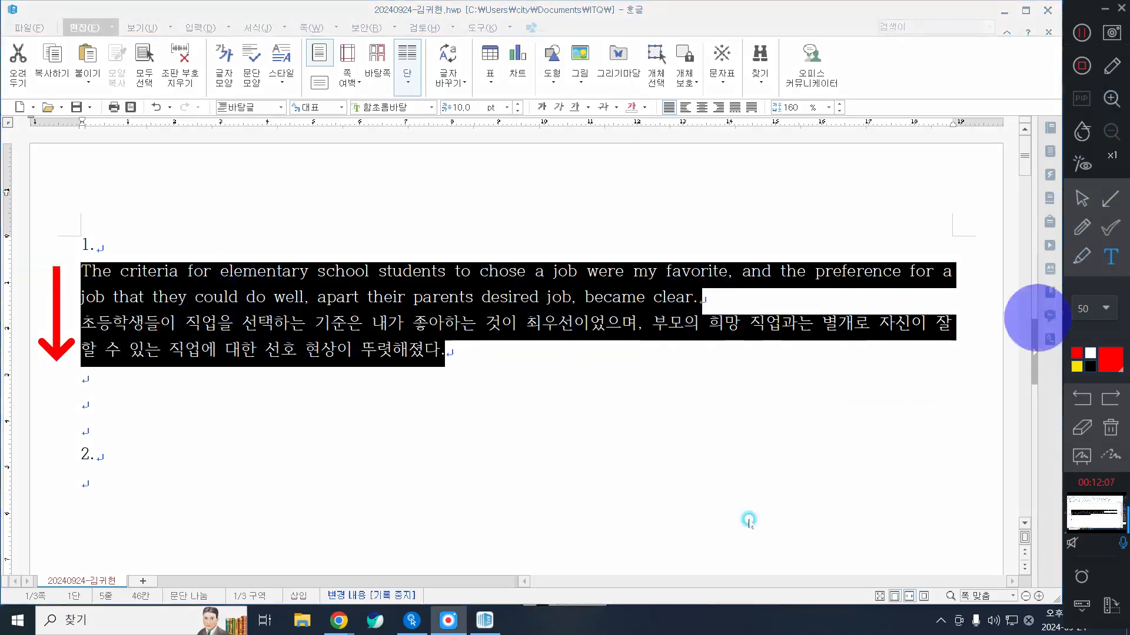
pyautogui.click(635, 554)
pyautogui.write('ㅅ')
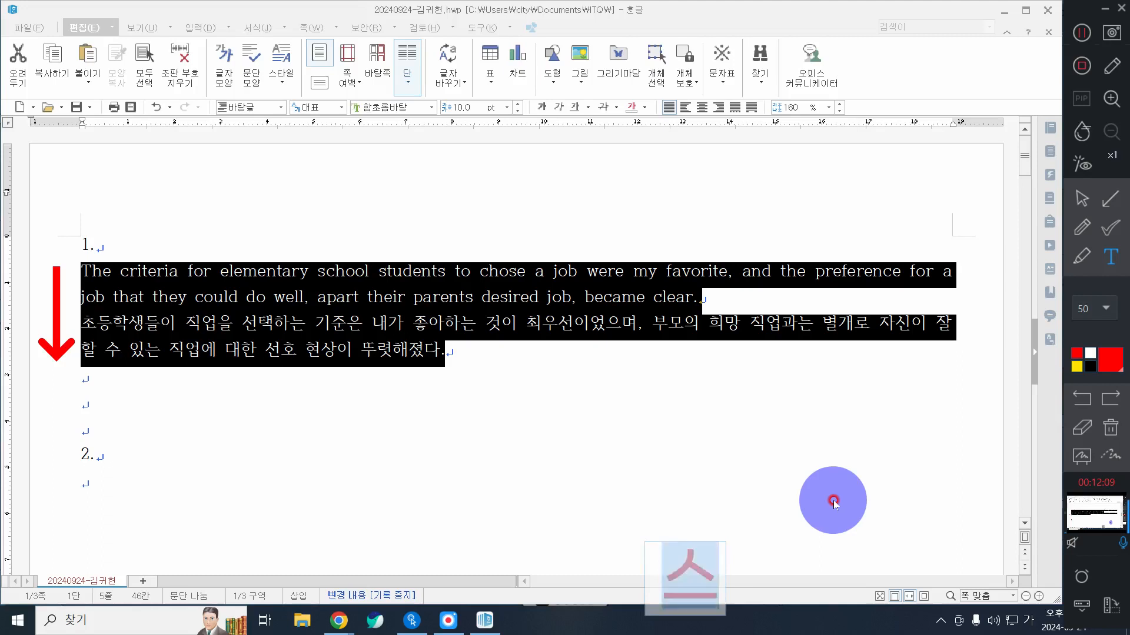
pyautogui.write('스타일 : ㄹ')
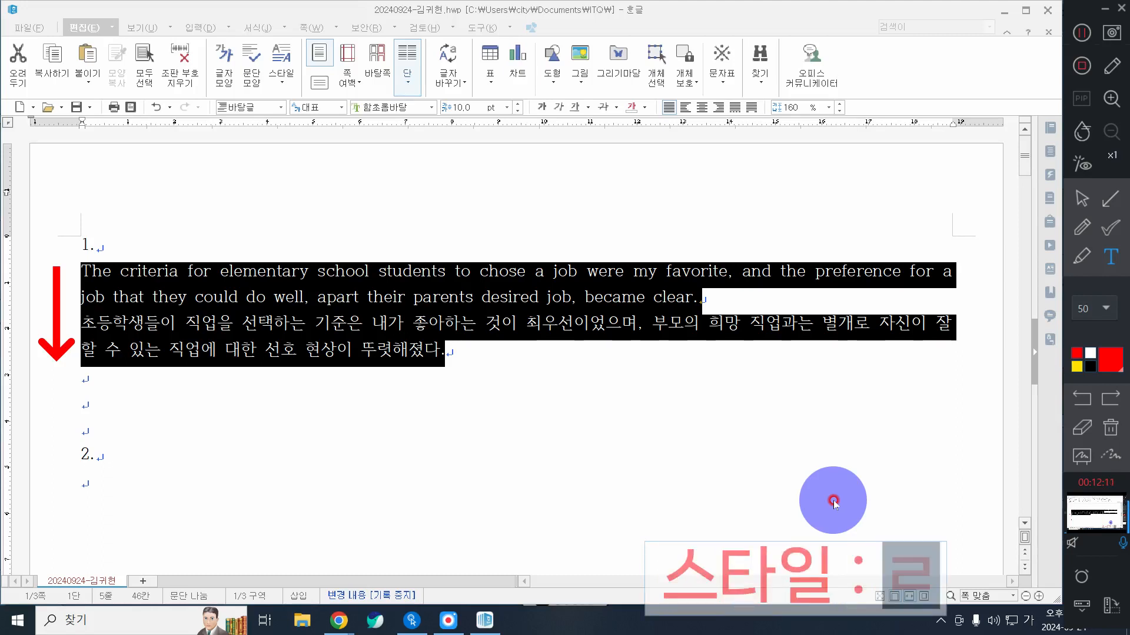
pyautogui.press('BackSpace')
pyautogui.press('Hangul')
pyautogui.write('f6')
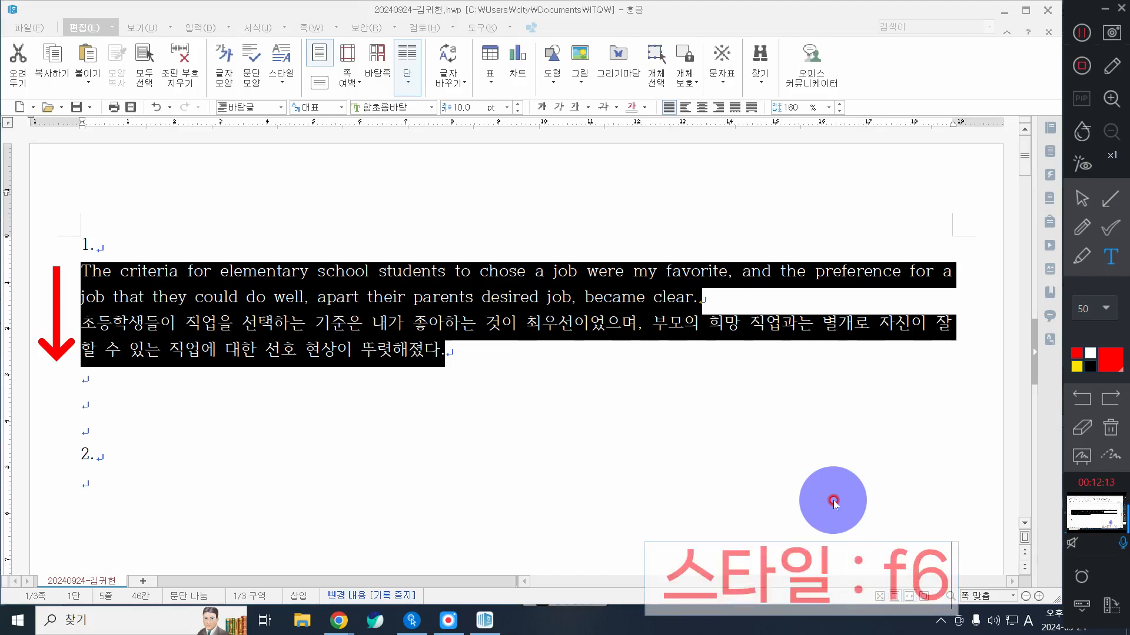
pyautogui.press('BackSpace')
pyautogui.press('BackSpace')
pyautogui.write('F^')
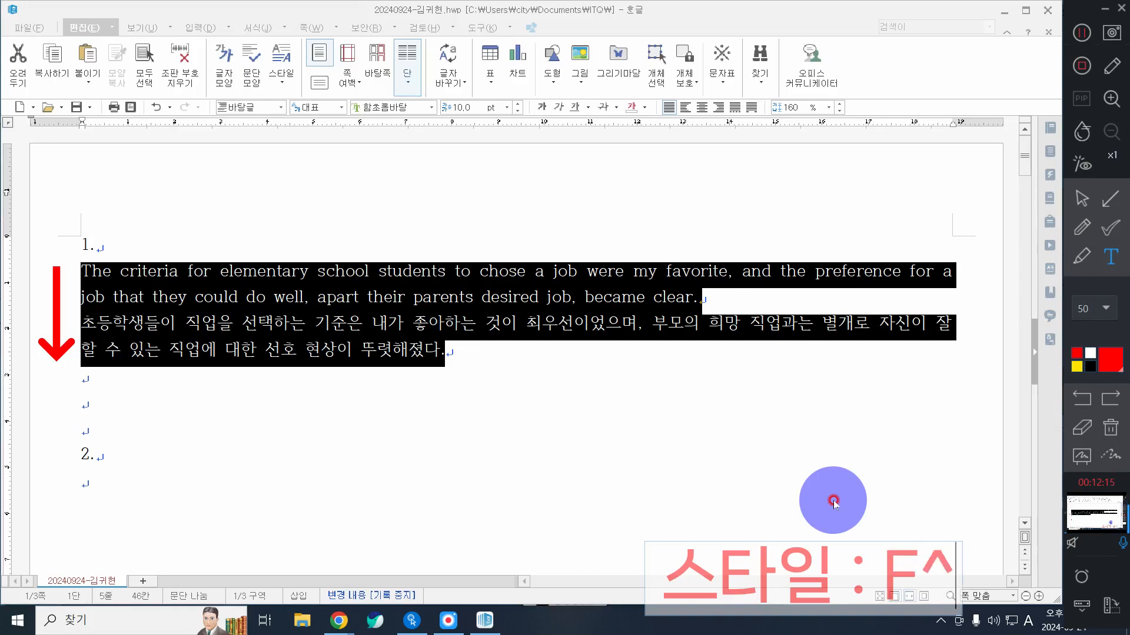
pyautogui.press('BackSpace')
pyautogui.write('6')
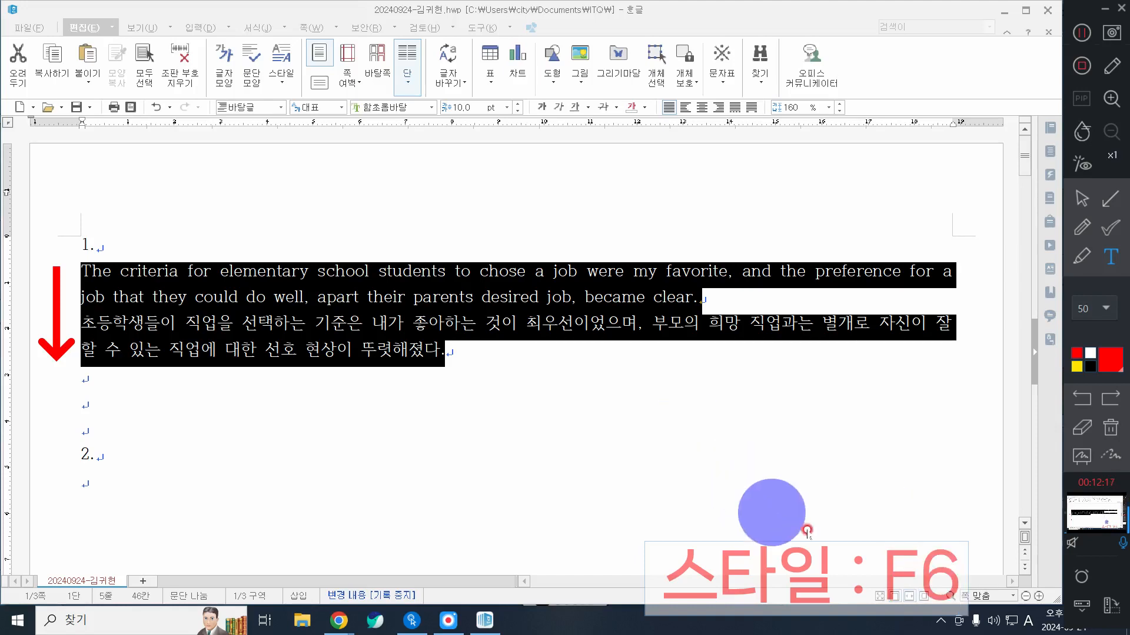
pyautogui.click(920, 440)
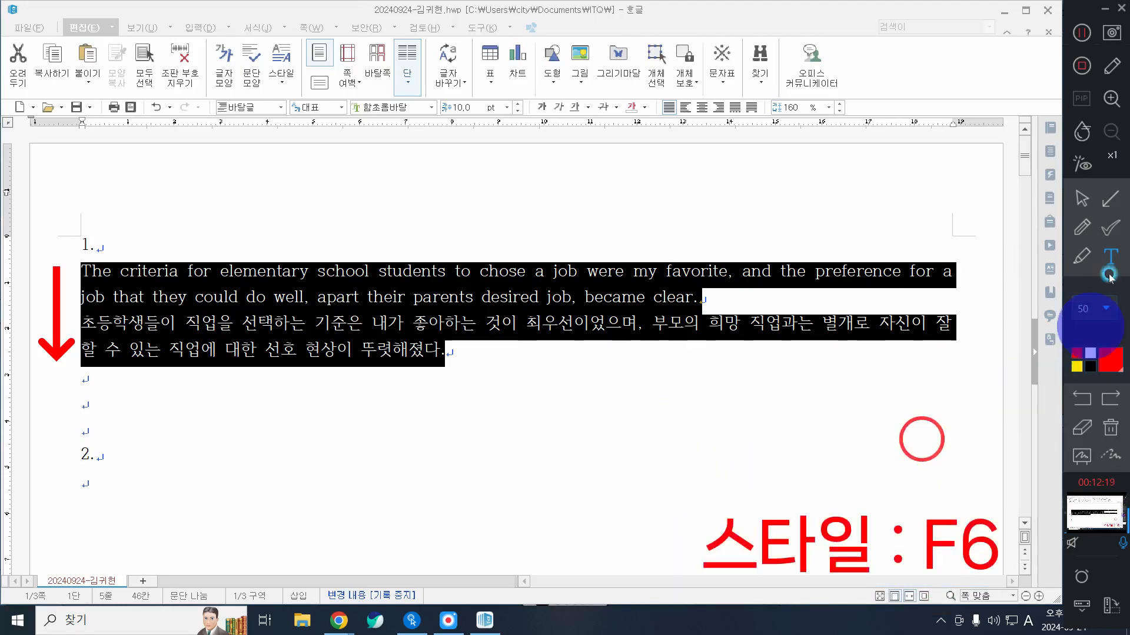
pyautogui.click(1081, 199)
pyautogui.click(528, 18)
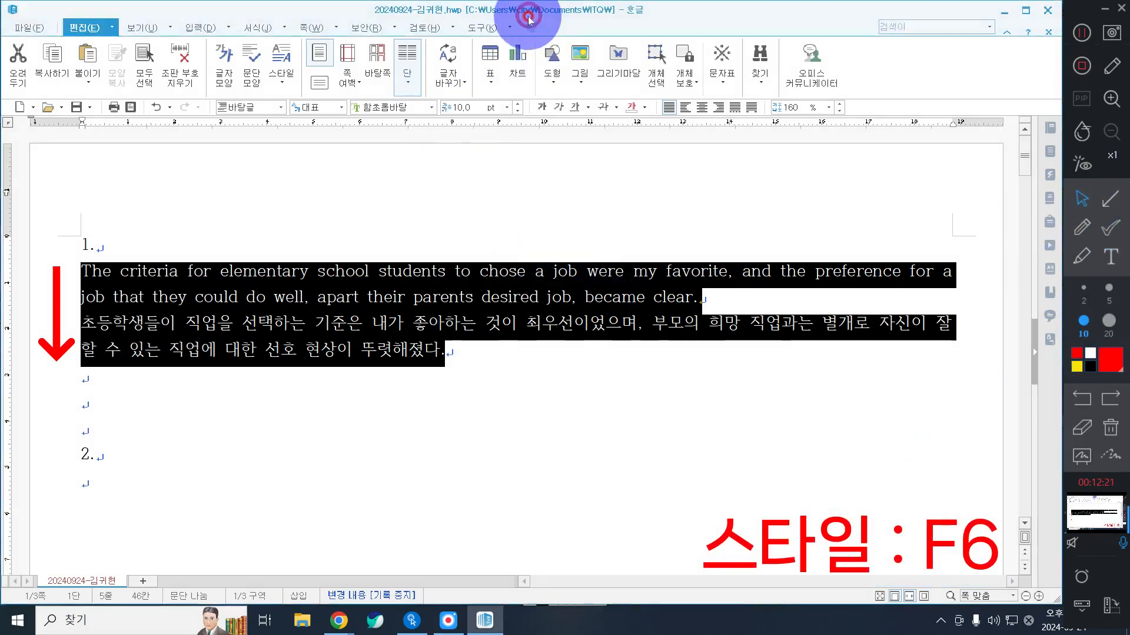
# Step: Open the style settings for the selected paragraphs and start a new paragraph style named "job"
pyautogui.press('F6')
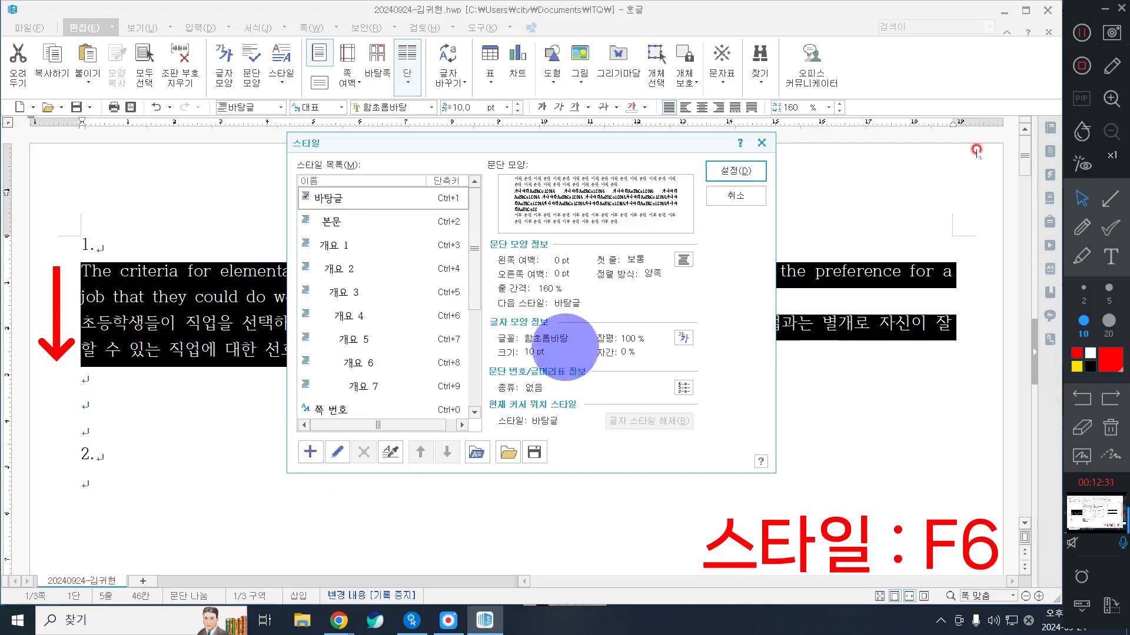
pyautogui.click(1083, 34)
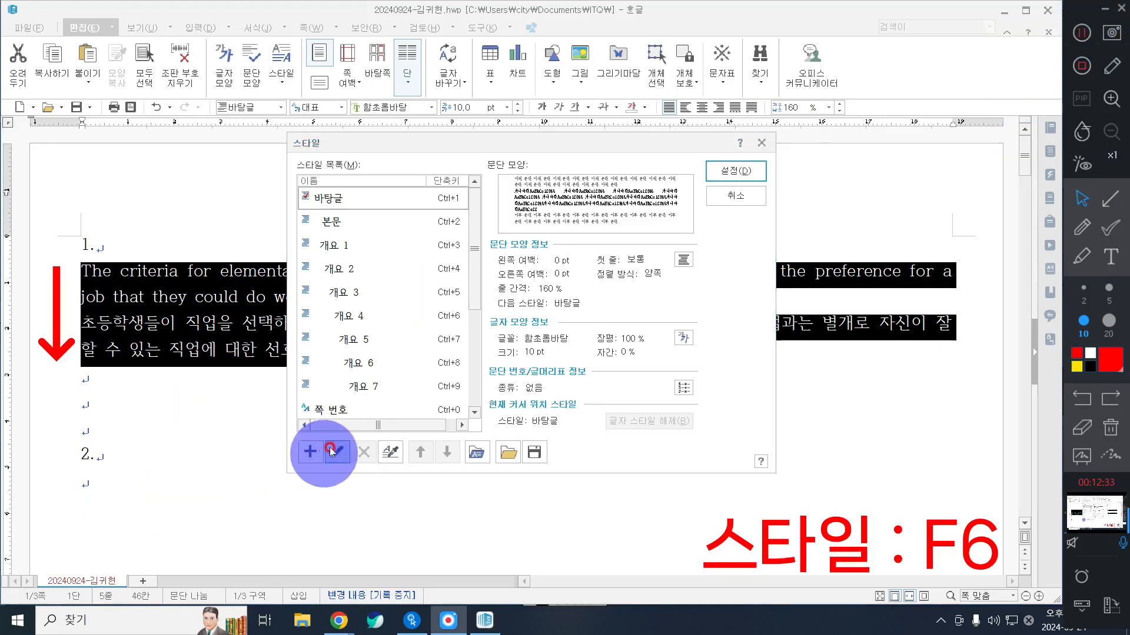
pyautogui.click(311, 452)
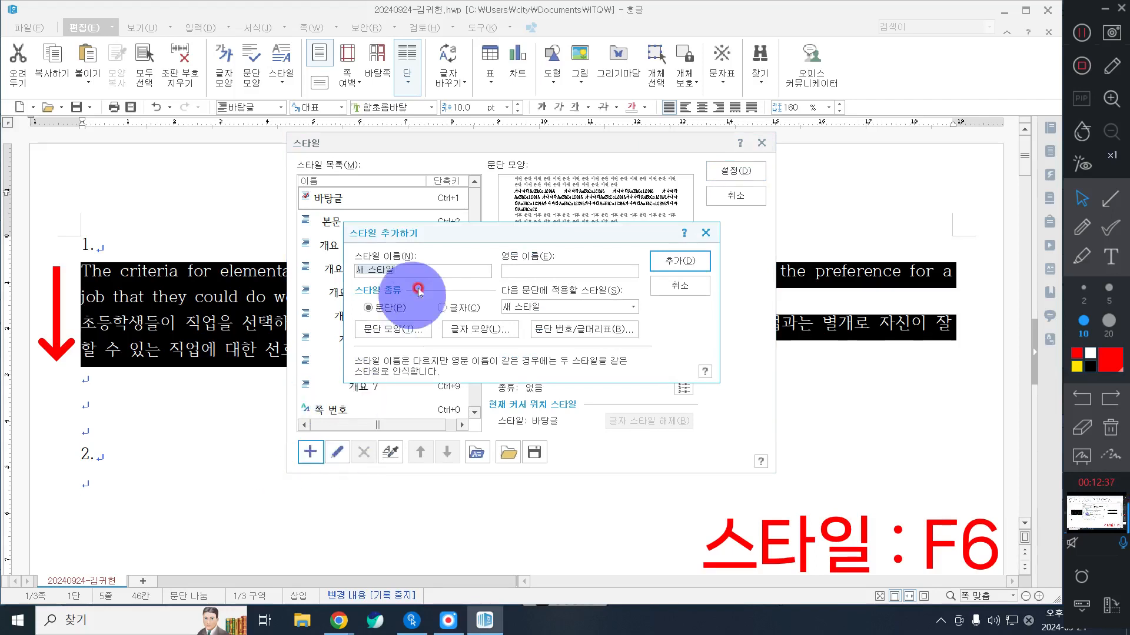
pyautogui.click(394, 270)
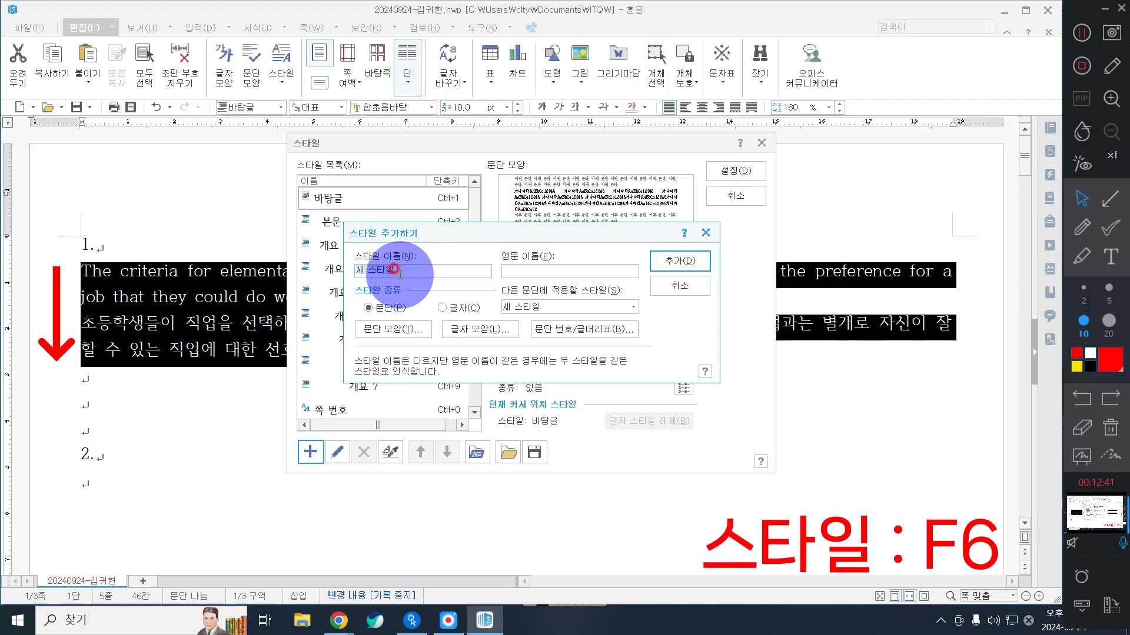
pyautogui.write('job')
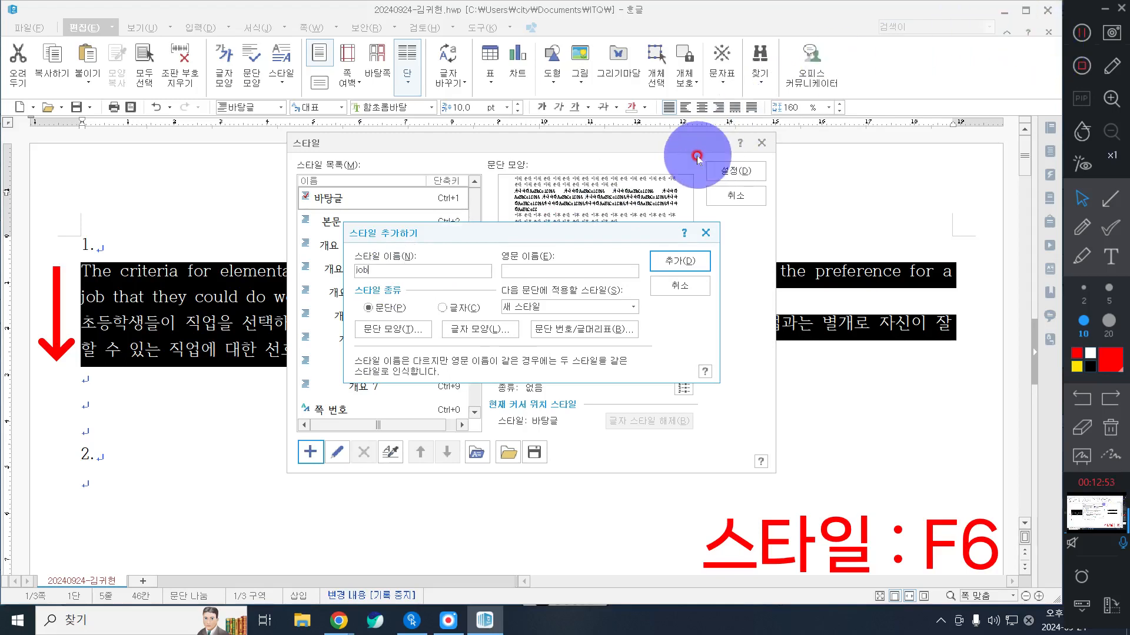
# Step: Set the job style's paragraph shape to a 15 pt left margin and 10 pt spacing below the paragraph
pyautogui.click(417, 330)
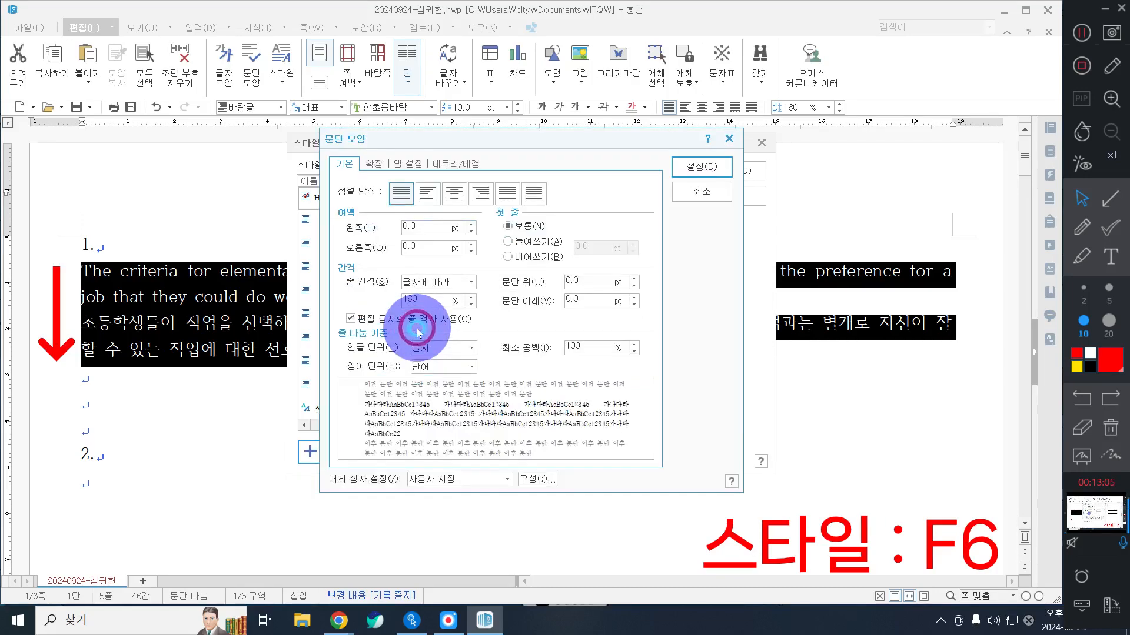
pyautogui.click(435, 229)
pyautogui.write('15')
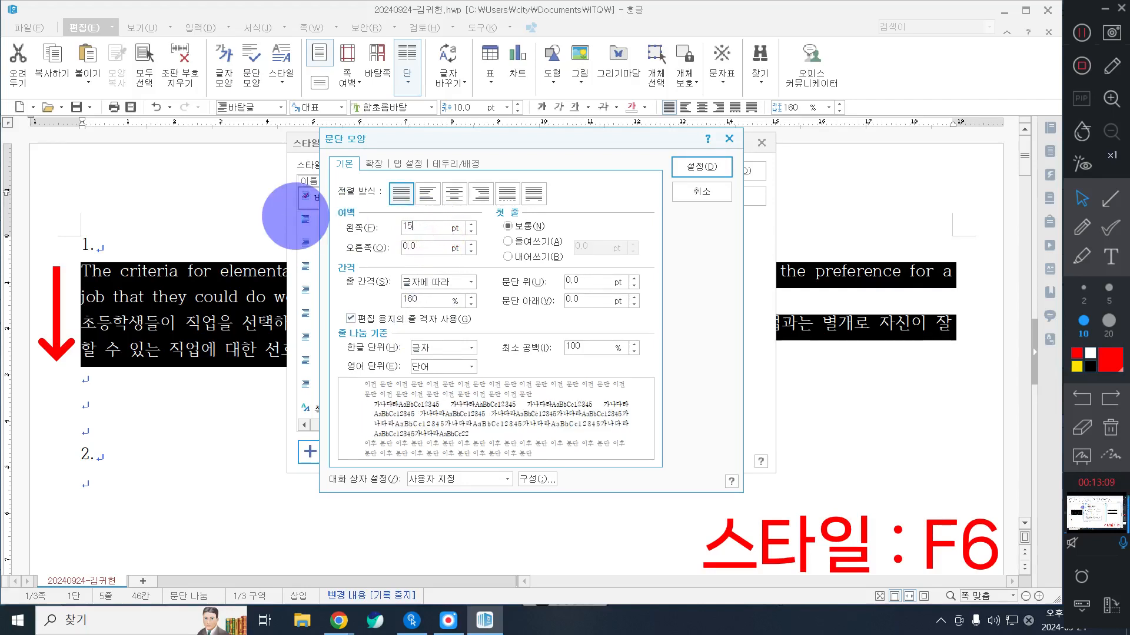
pyautogui.click(574, 273)
pyautogui.click(589, 300)
pyautogui.write('10')
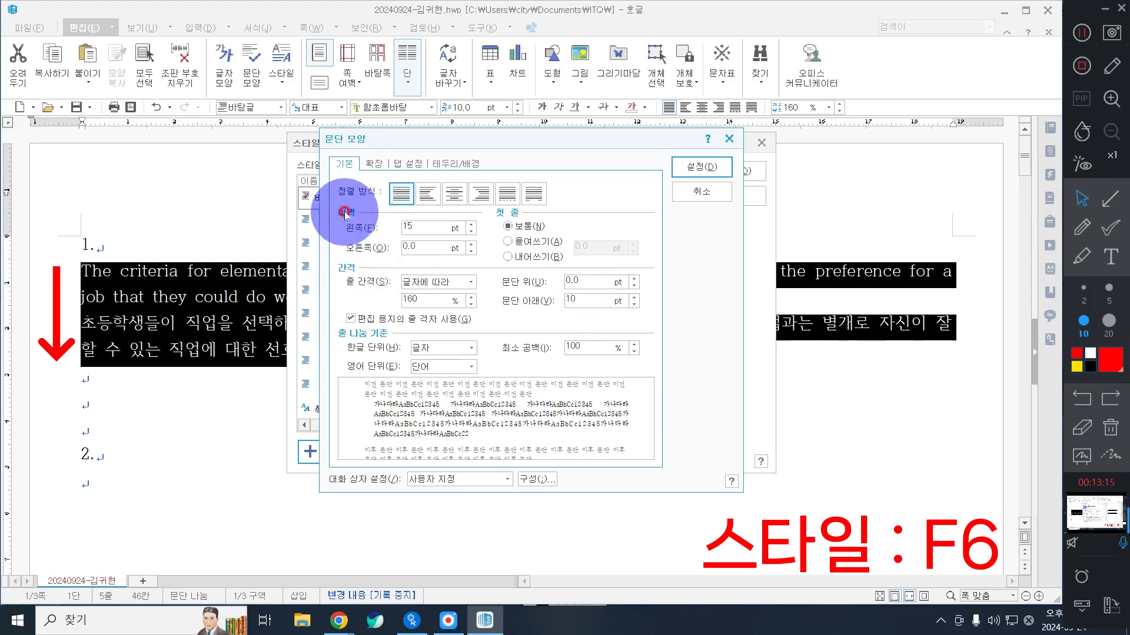
pyautogui.click(416, 219)
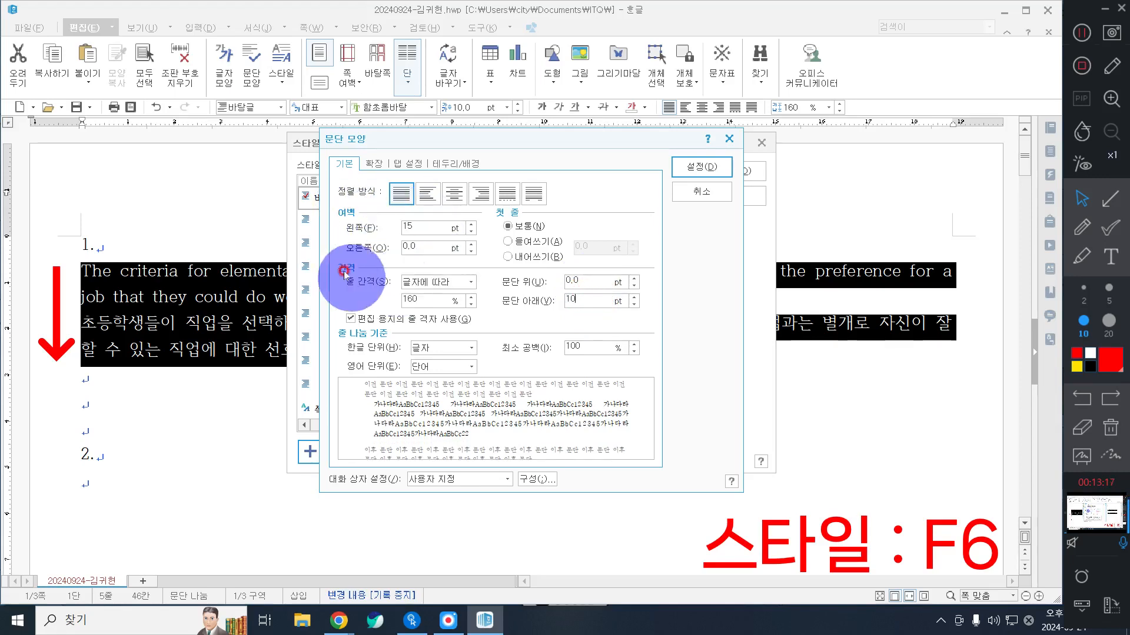
pyautogui.click(531, 300)
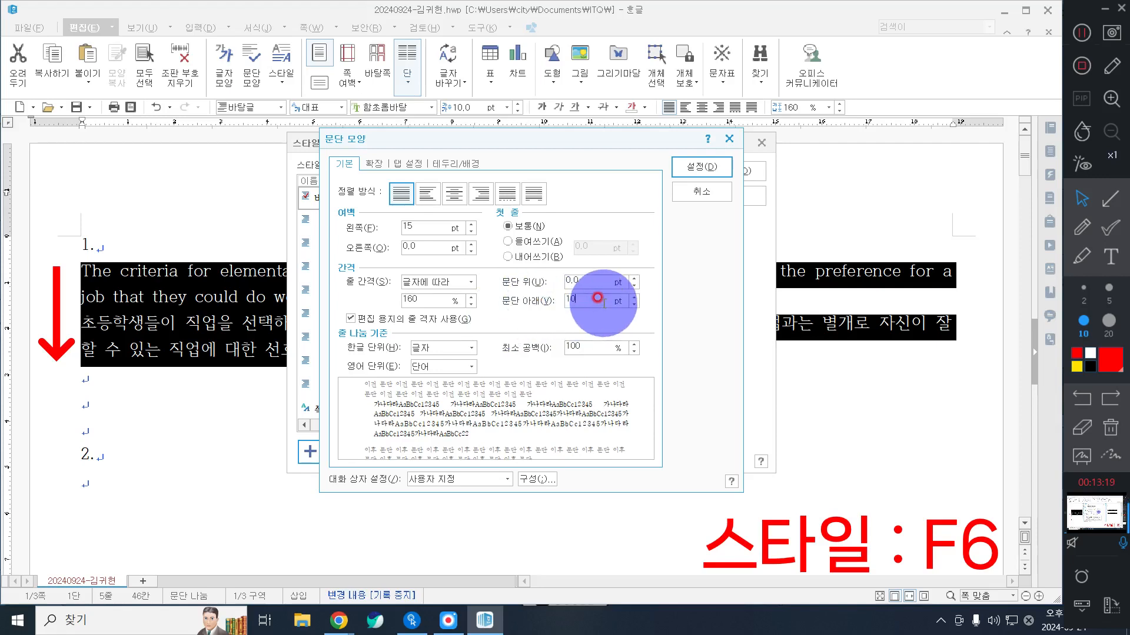
# Step: Draw a red annotation rectangle around the paragraph shape preview and a short right-pointing arrow at its indented text
pyautogui.click(1117, 204)
pyautogui.click(1083, 294)
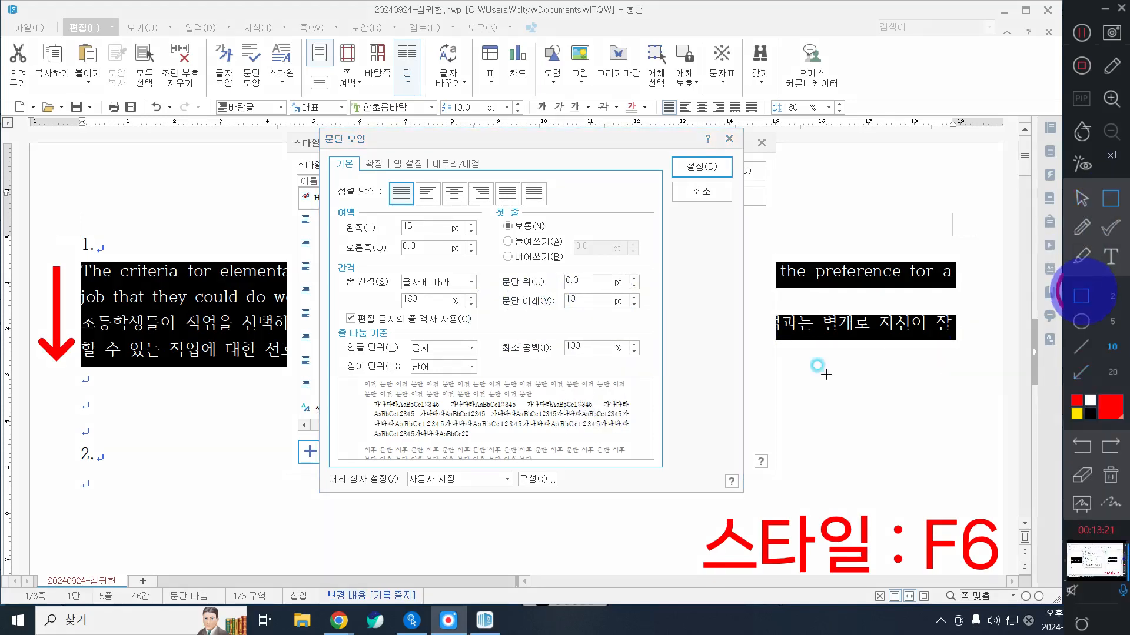
pyautogui.moveTo(329, 370)
pyautogui.mouseDown()
pyautogui.moveTo(498, 443)
pyautogui.moveTo(673, 470)
pyautogui.mouseUp()
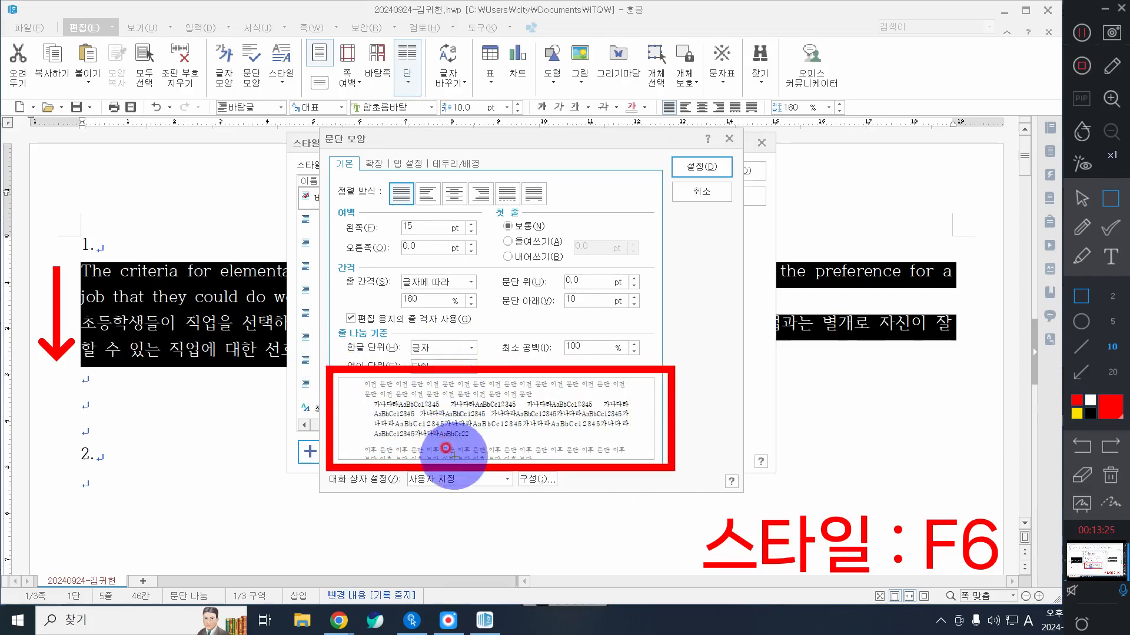
pyautogui.click(1081, 372)
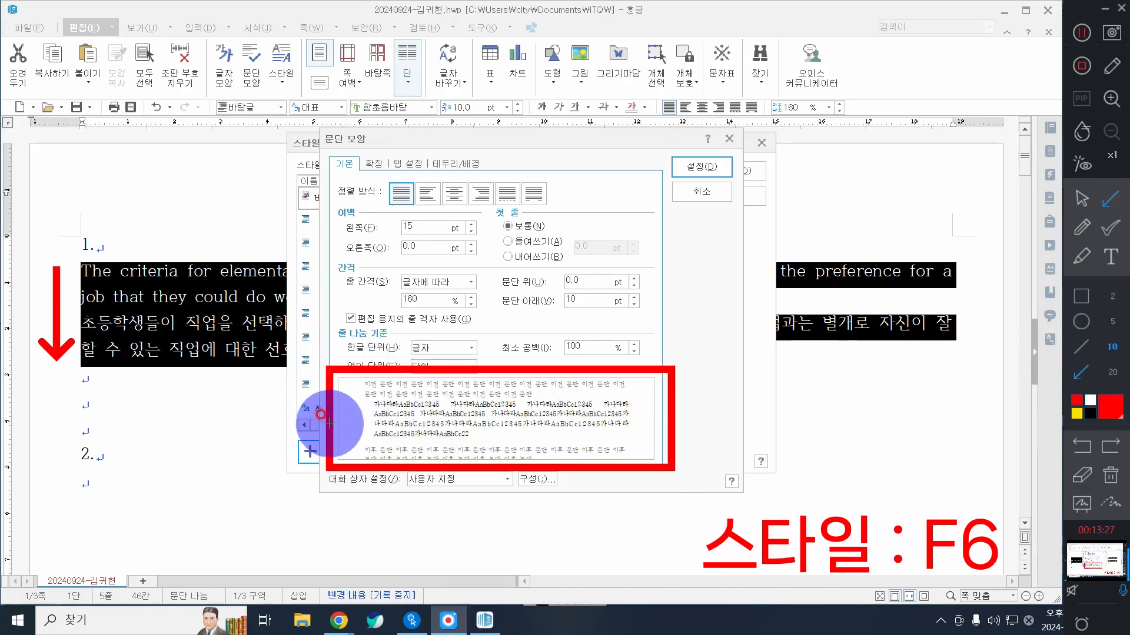
pyautogui.moveTo(343, 406); pyautogui.dragTo(374, 404)
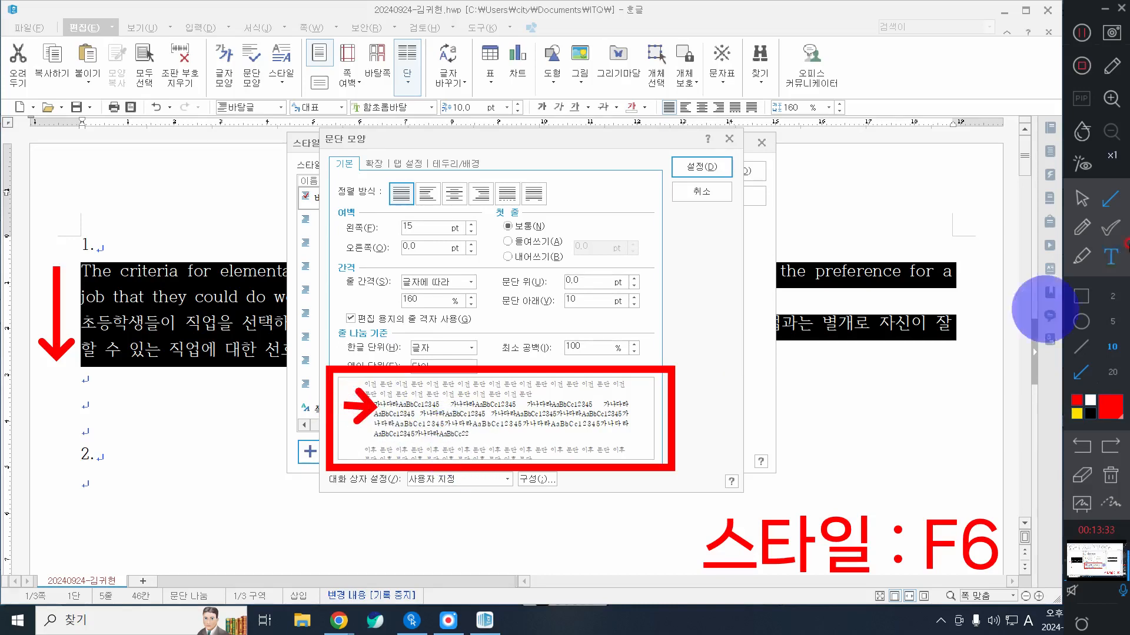
pyautogui.click(1082, 198)
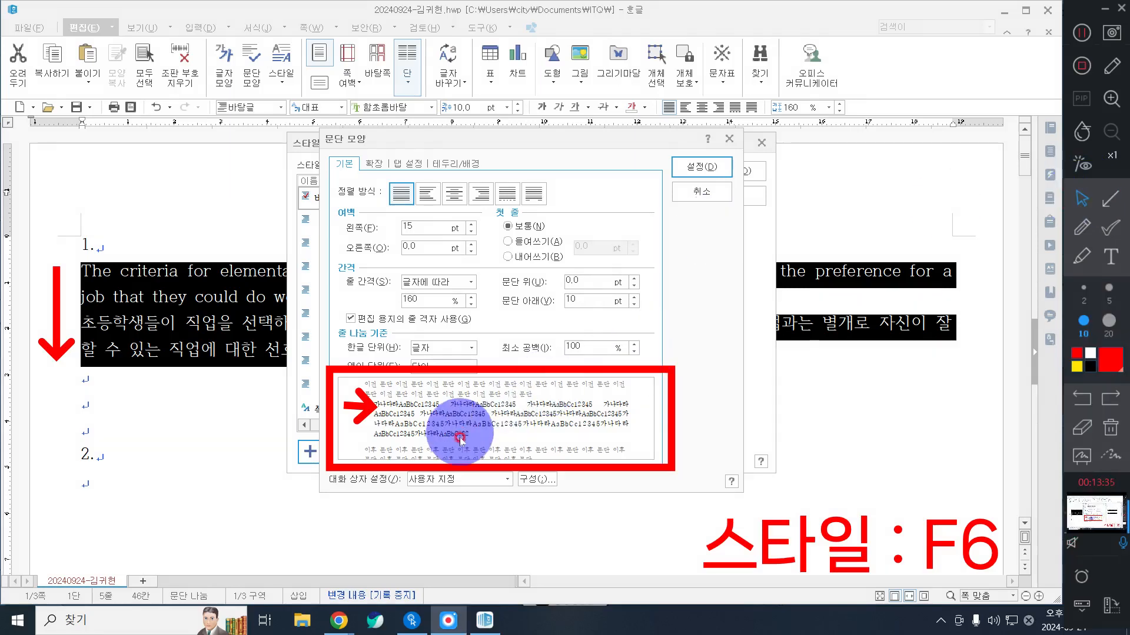
# Step: Accept the paragraph shape settings and erase all on-screen annotations
pyautogui.click(708, 168)
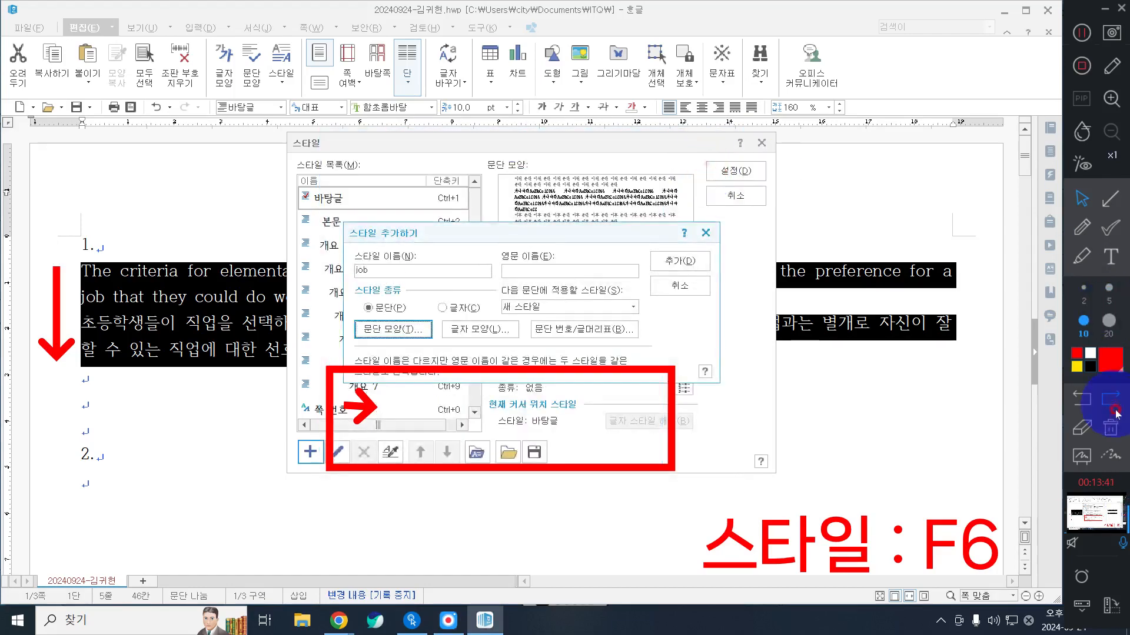
pyautogui.click(1111, 430)
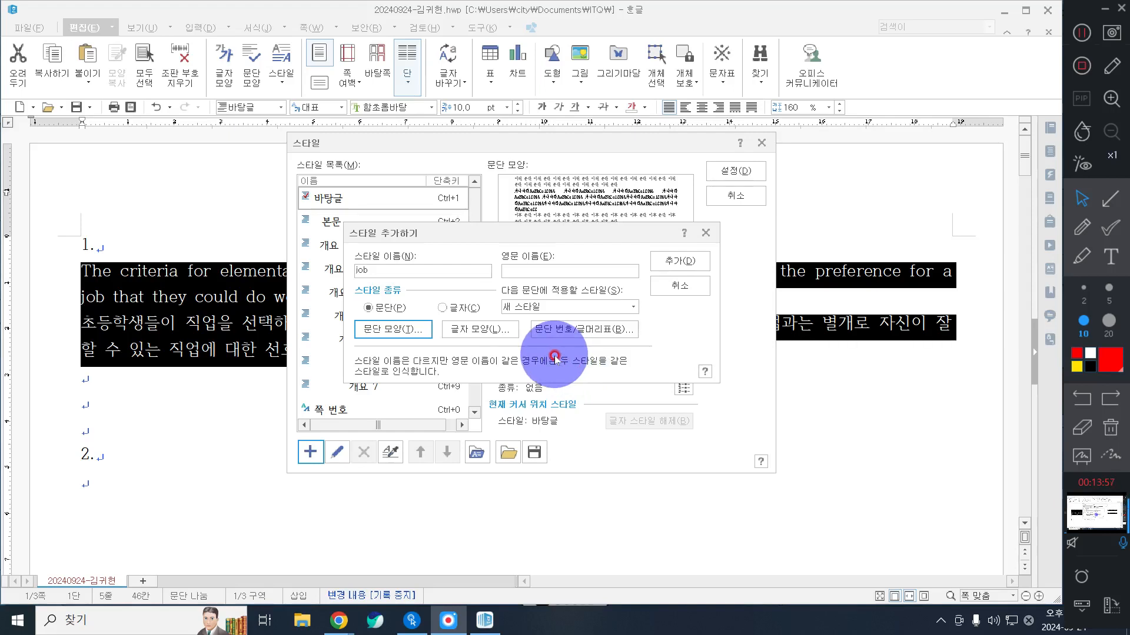
# Step: Open the job style's character shape settings and assign the 굴림 font to the 한글 language
pyautogui.click(509, 334)
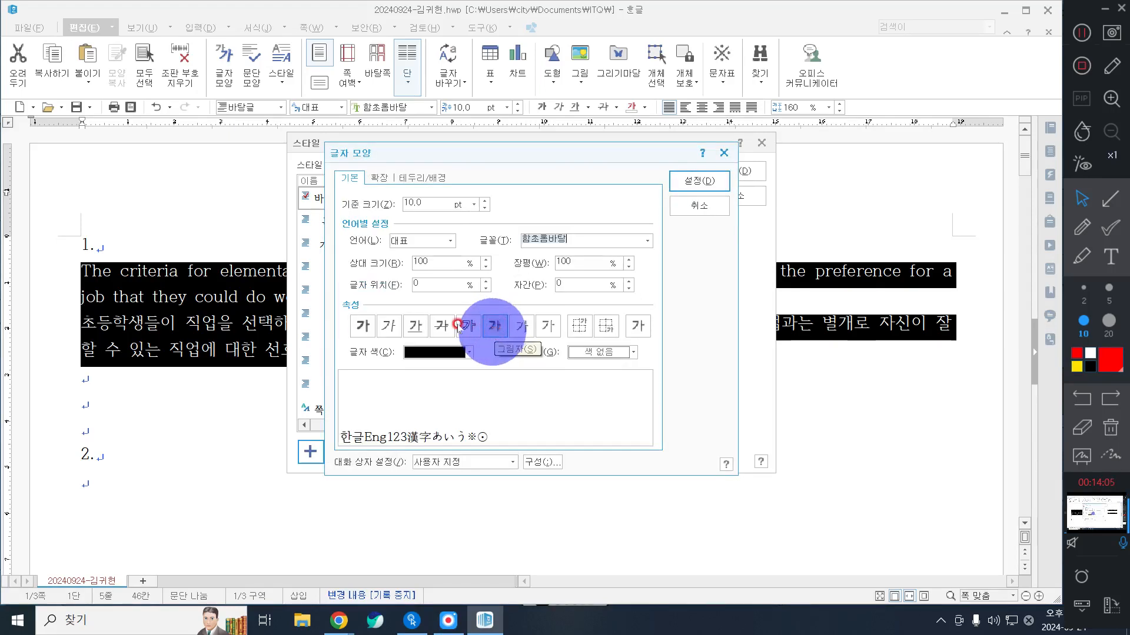
pyautogui.click(410, 243)
pyautogui.click(413, 259)
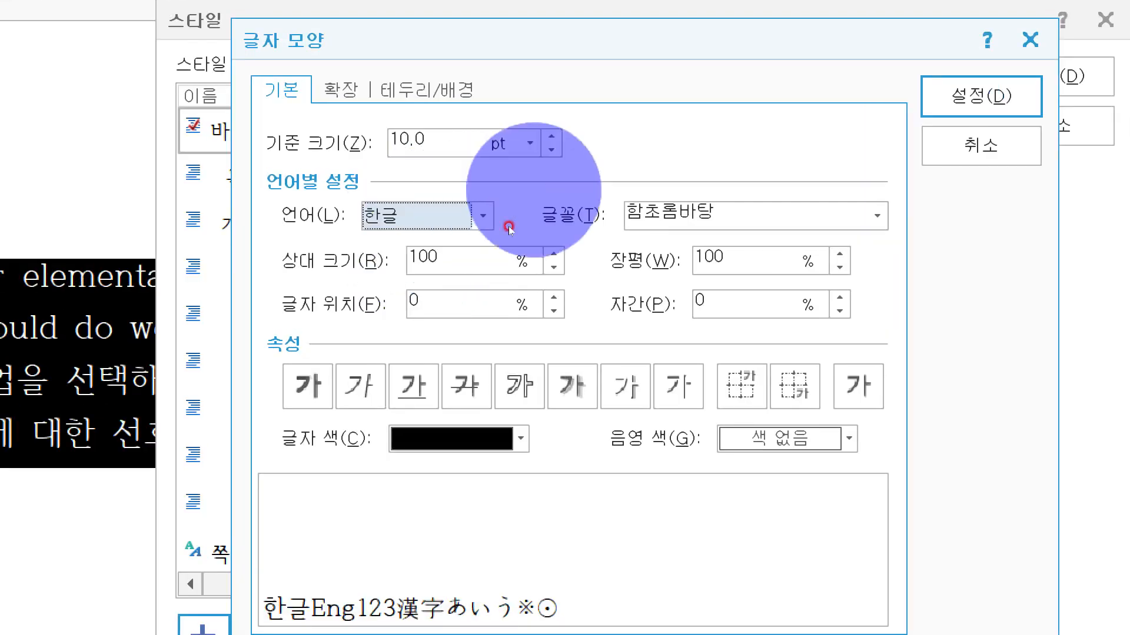
pyautogui.click(877, 216)
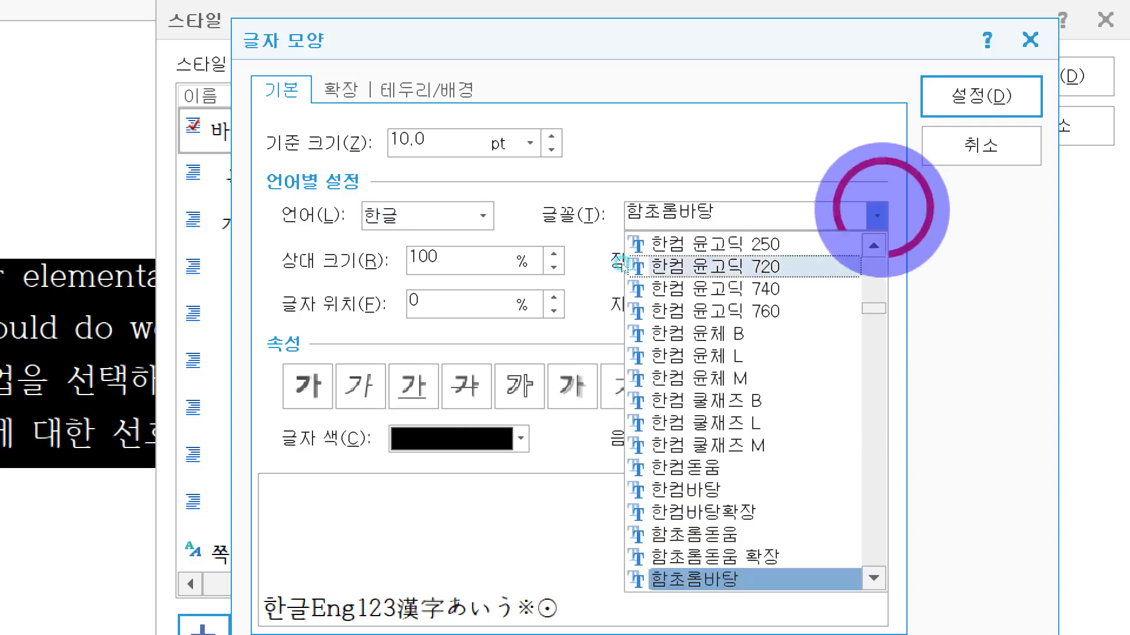
pyautogui.scroll(15, 729, 423)
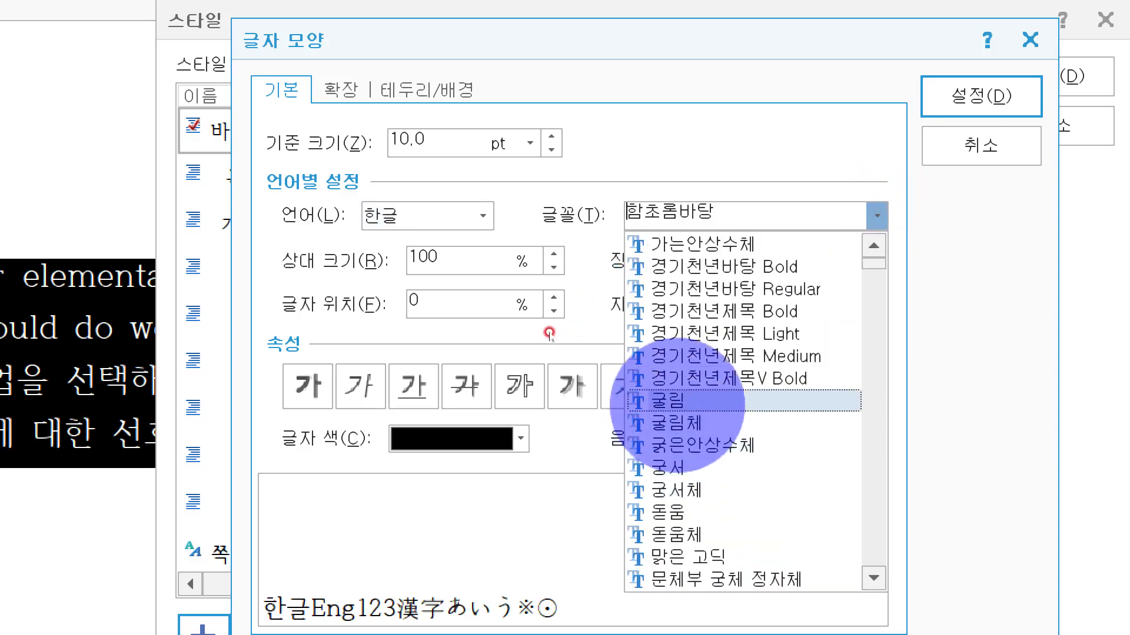
pyautogui.click(669, 401)
pyautogui.click(877, 215)
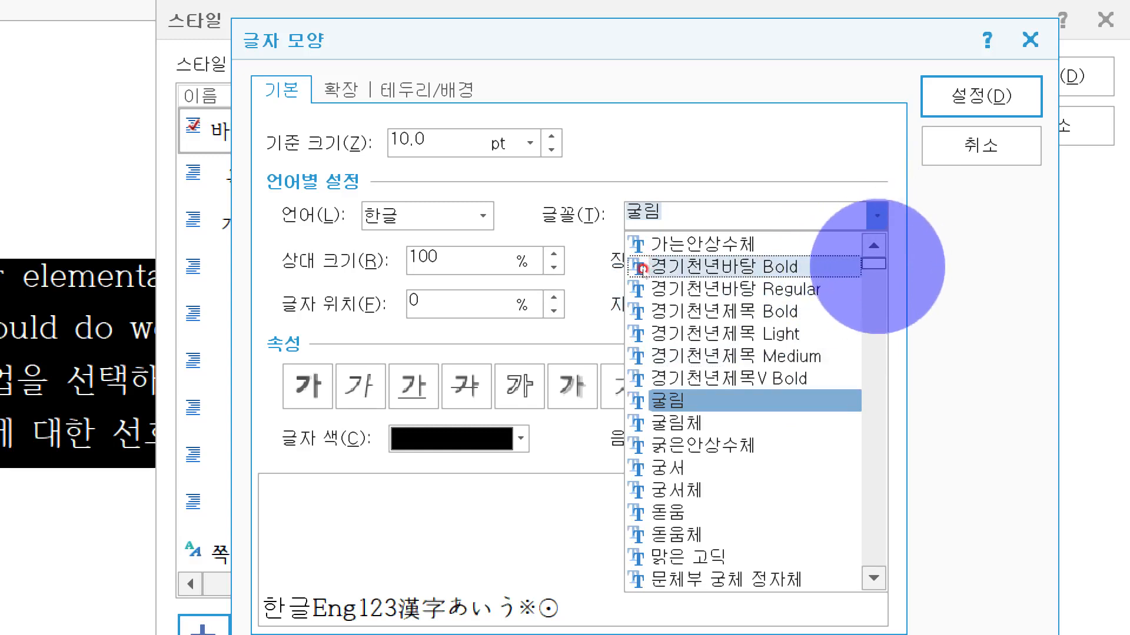
pyautogui.click(952, 252)
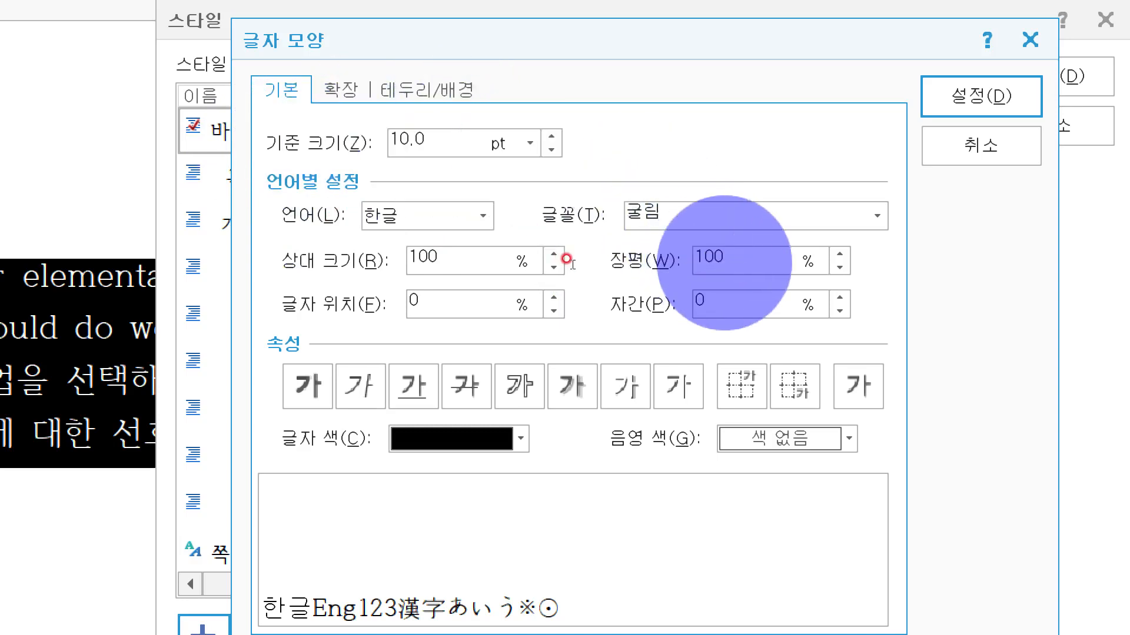
# Step: Set the 한글 character width (장평) to 95% and the letter spacing (자간) to 5%
pyautogui.click(718, 261)
pyautogui.write('95')
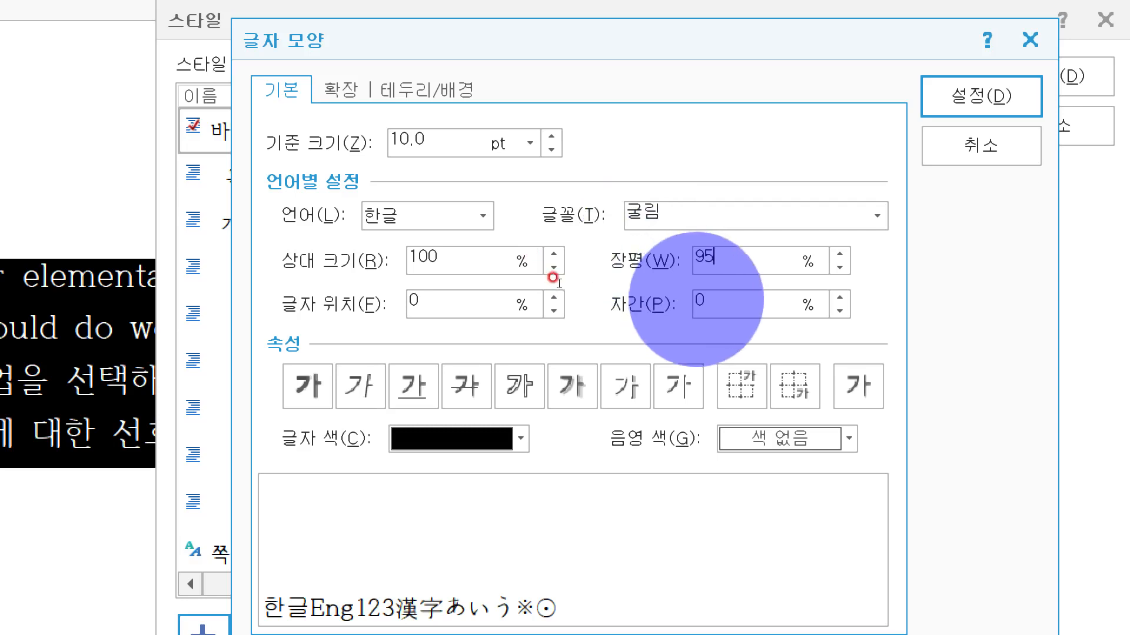
pyautogui.click(709, 302)
pyautogui.write('5')
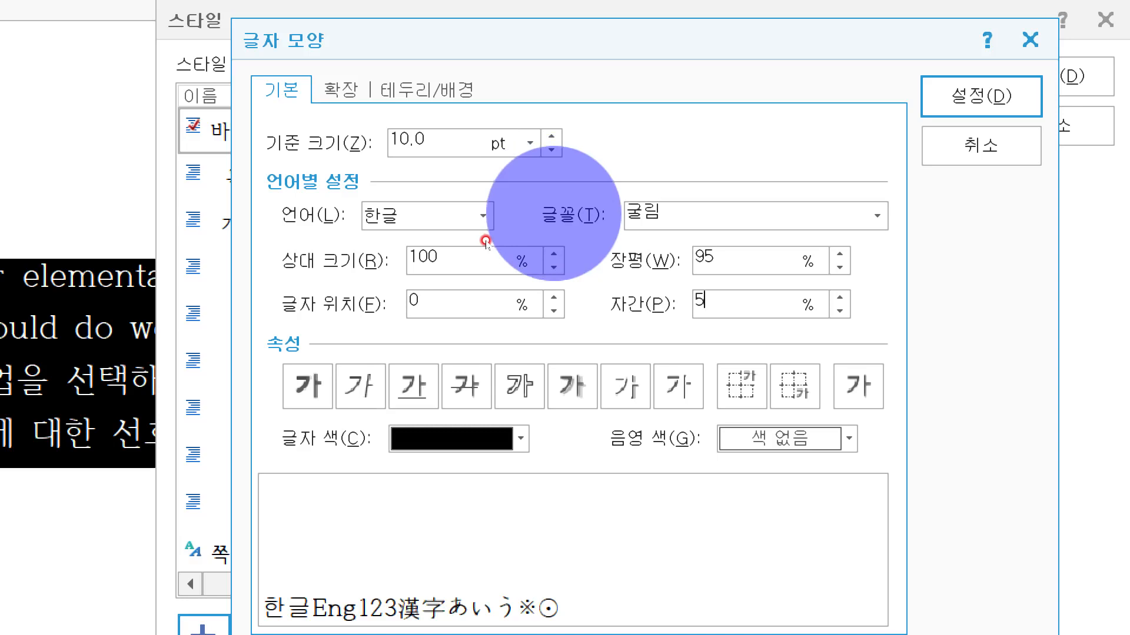
# Step: Switch the character shape language to 영문 and assign it the 돋움 font
pyautogui.click(435, 218)
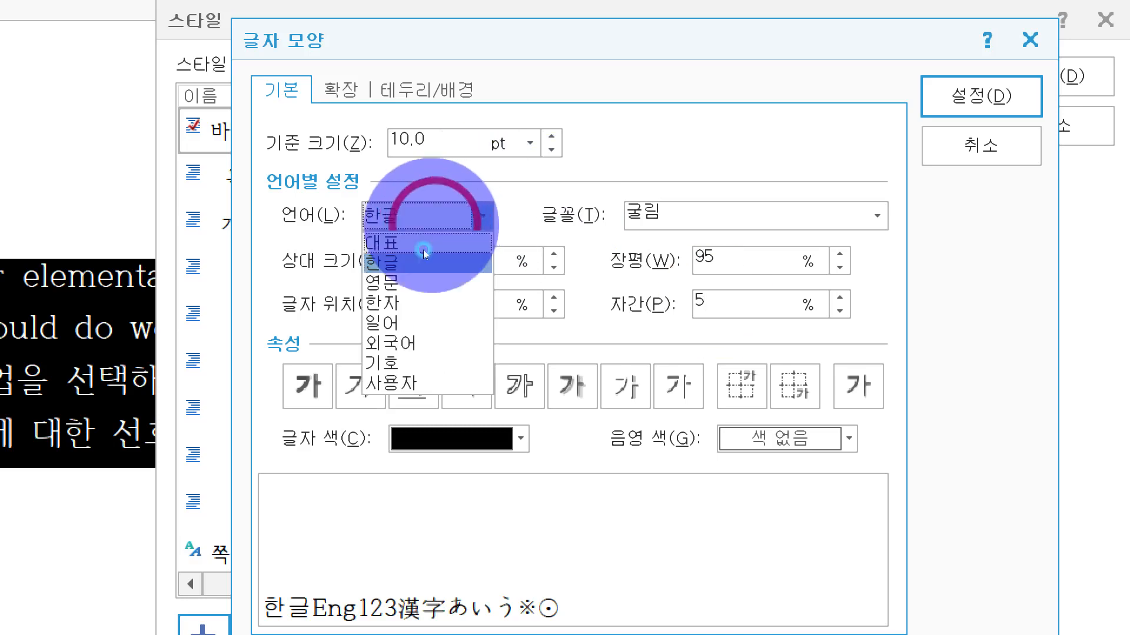
pyautogui.click(412, 283)
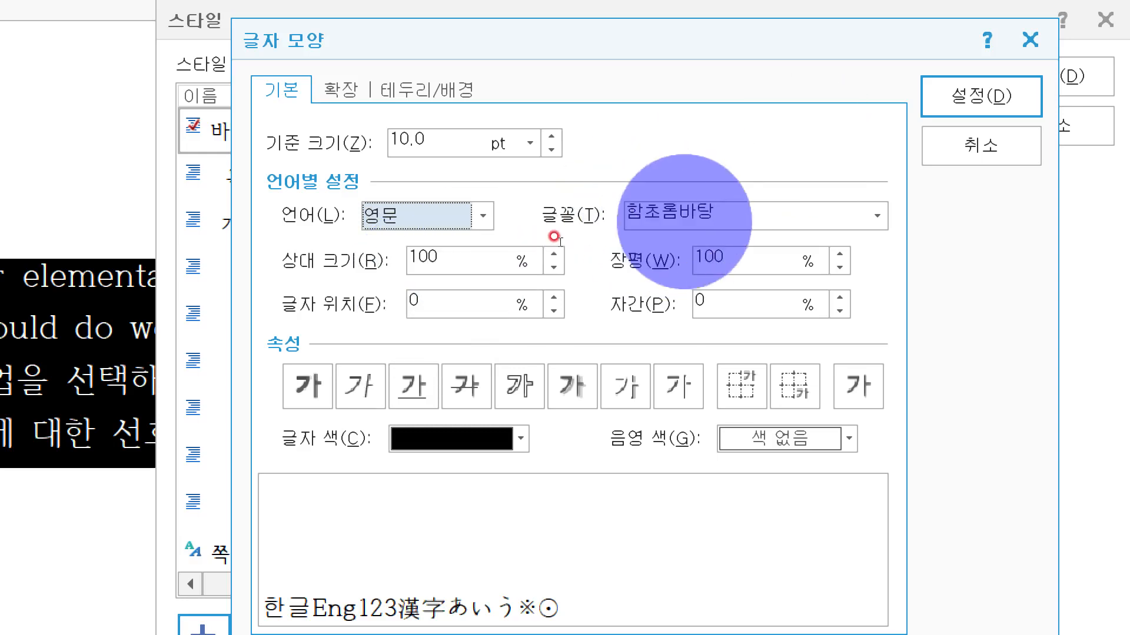
pyautogui.click(735, 209)
pyautogui.write('ㄷ')
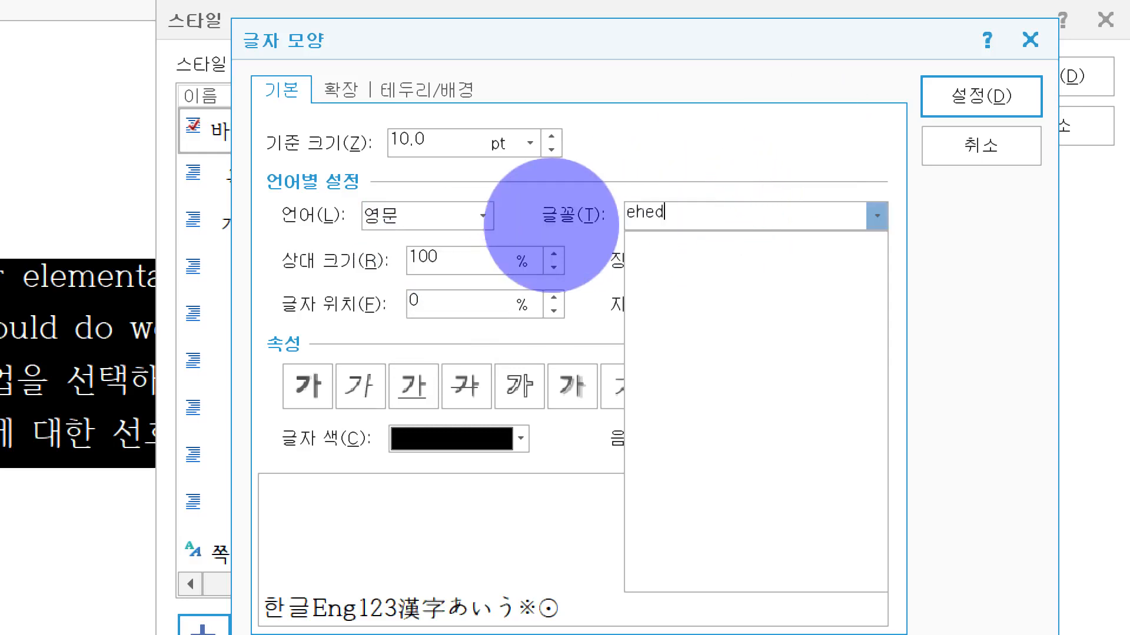
pyautogui.press('BackSpace')
pyautogui.write('도우')
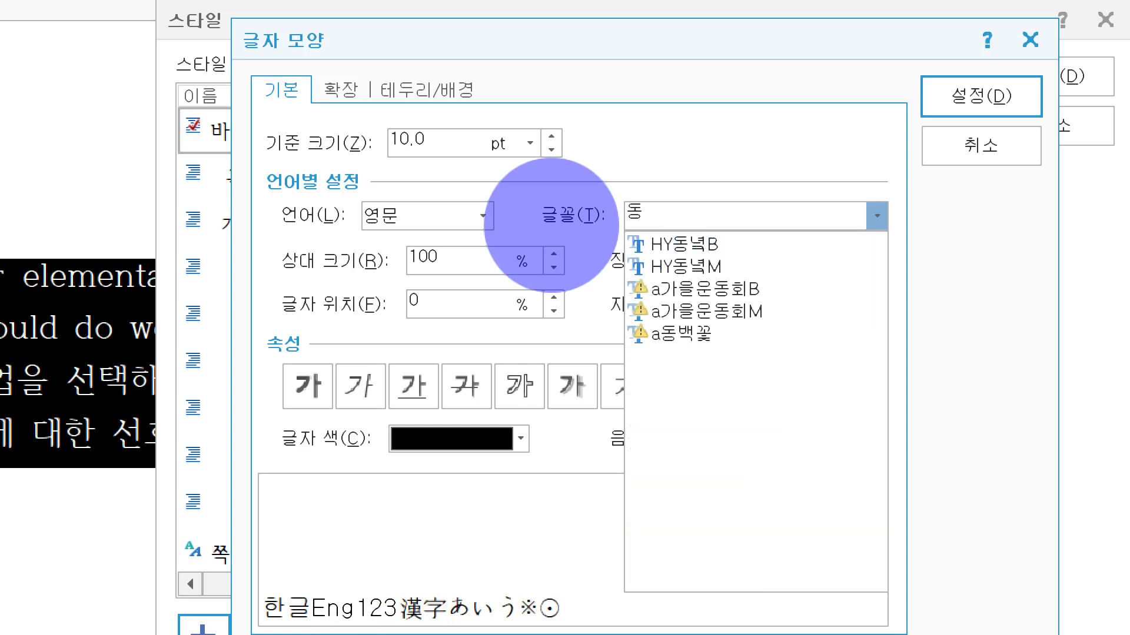
pyautogui.press('BackSpace')
pyautogui.press('BackSpace')
pyautogui.write('돋움')
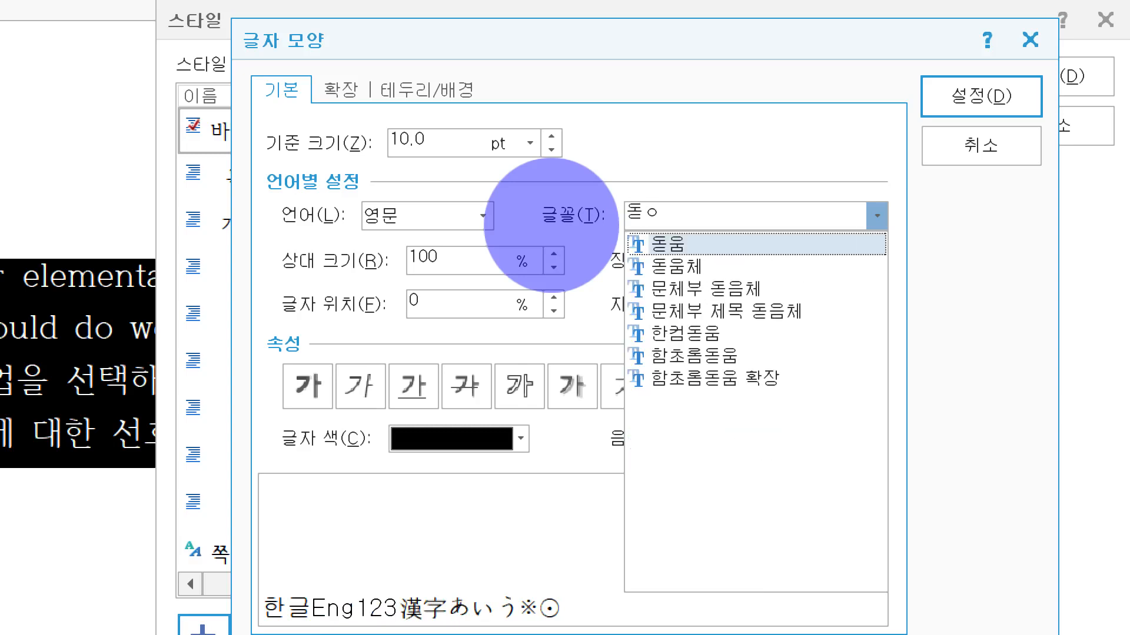
pyautogui.press('Return')
pyautogui.press('Tab')
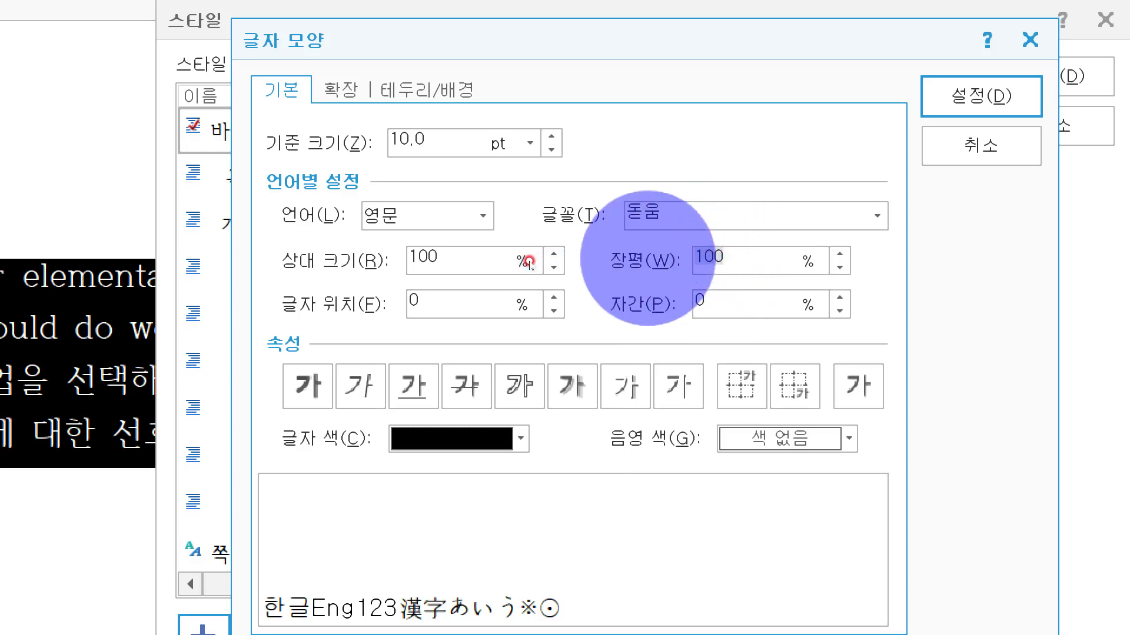
# Step: Set the 영문 character width (장평) to 95% and letter spacing (자간) to 5%, and accept the character shape settings
pyautogui.write('95')
pyautogui.press('Tab')
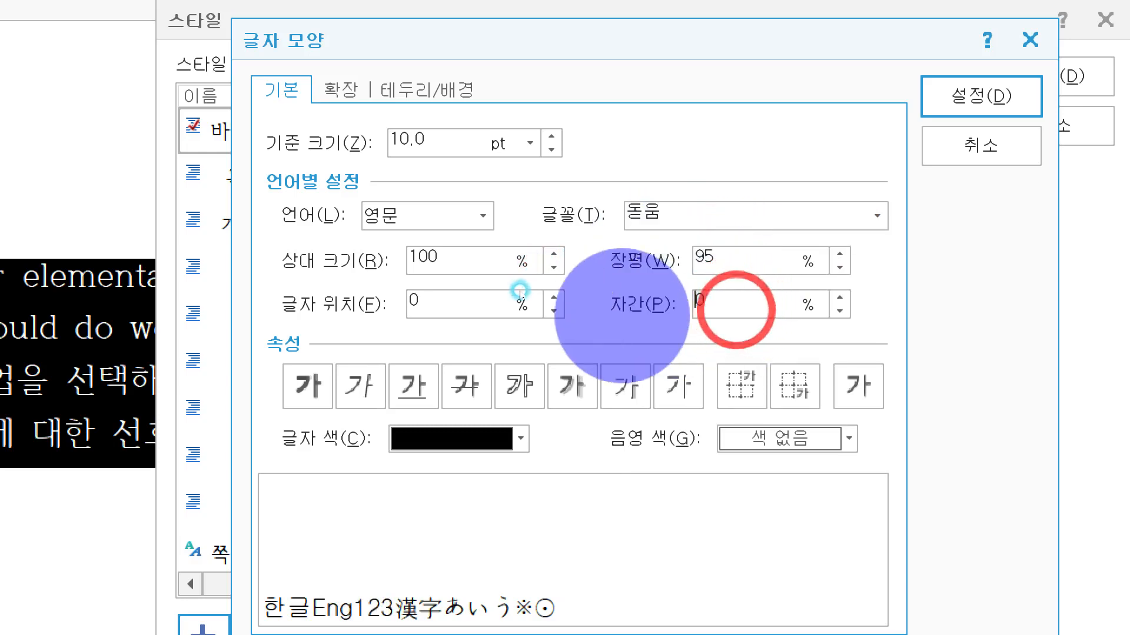
pyautogui.write('5')
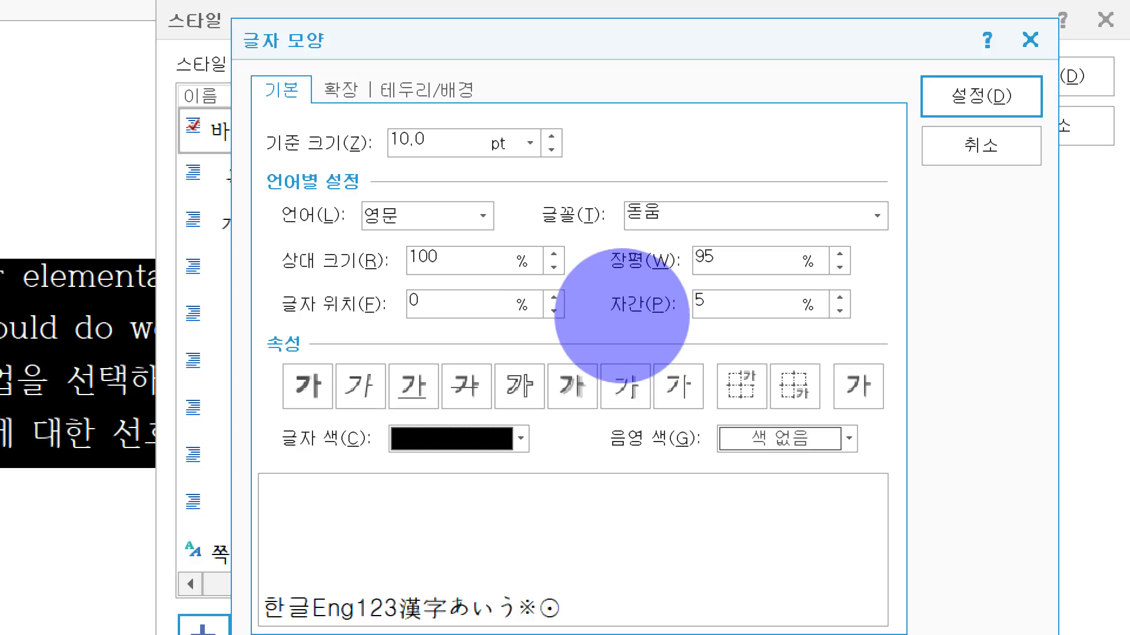
pyautogui.click(981, 96)
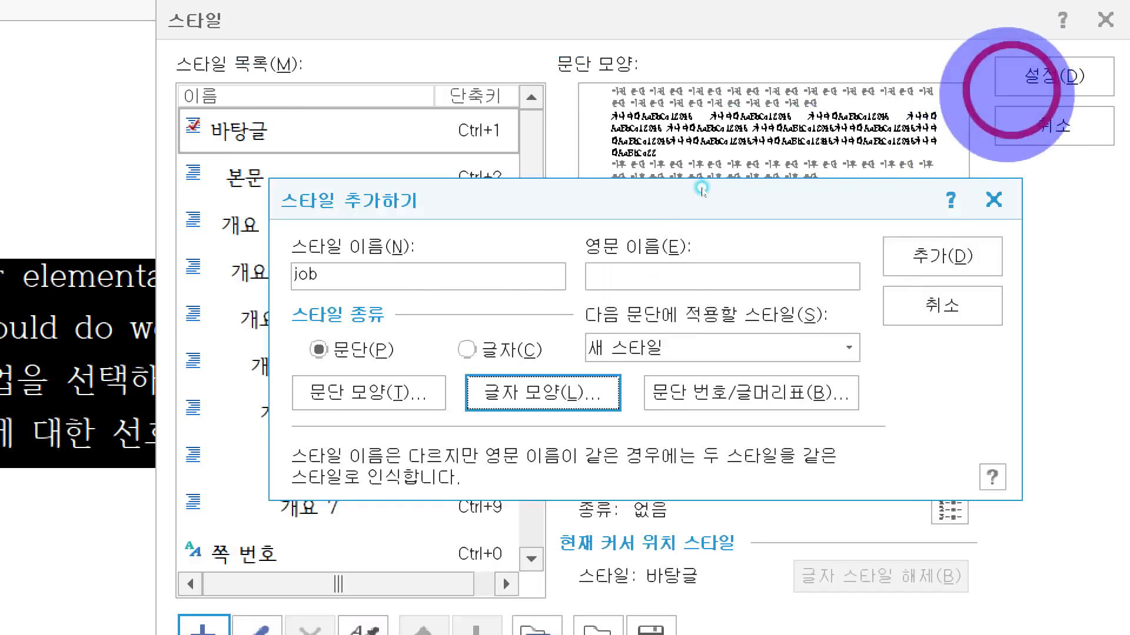
# Step: Add the job style to the style list and apply it to the selected English and Korean paragraphs
pyautogui.click(942, 255)
pyautogui.click(1060, 70)
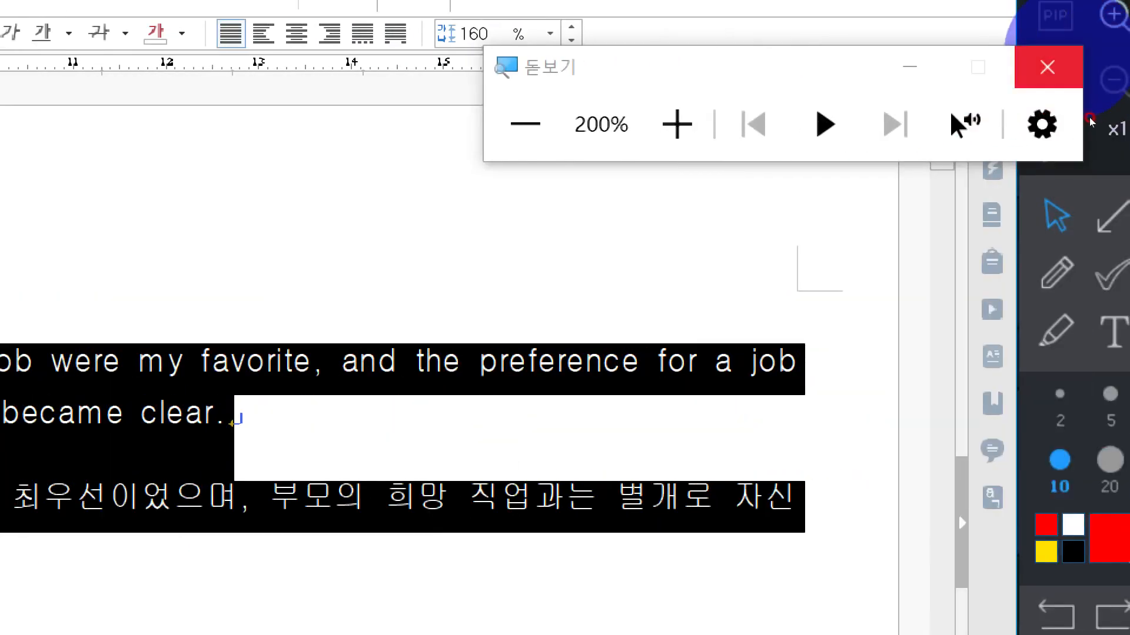
# Step: Deselect the styled paragraphs and correct the spelling of "chose" to "choose" in the English sentence
pyautogui.click(1042, 68)
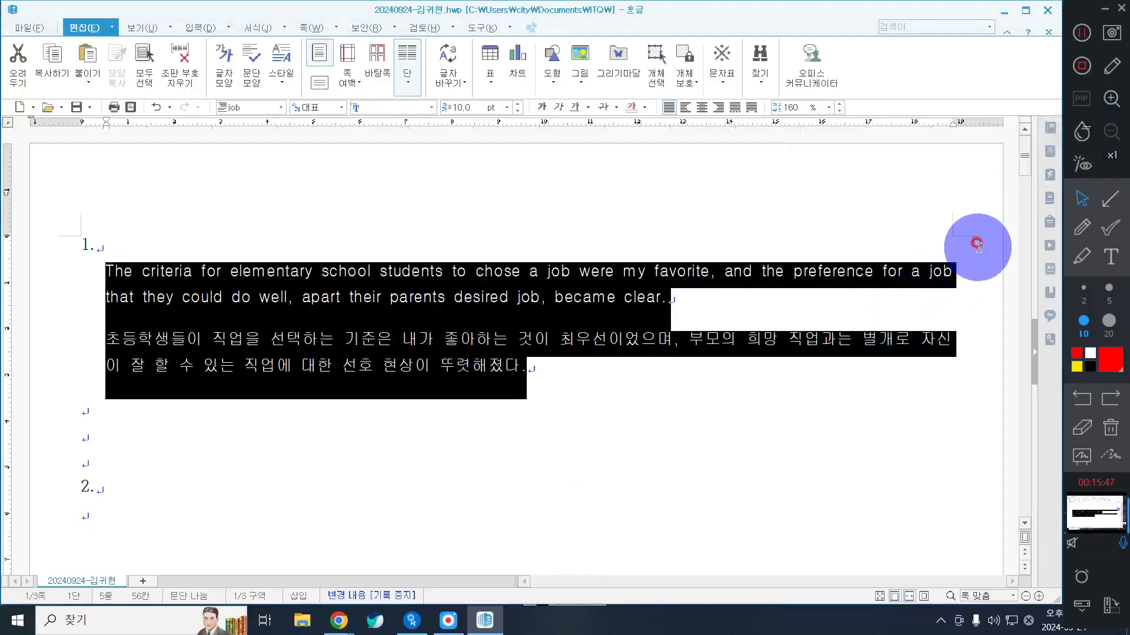
pyautogui.click(887, 298)
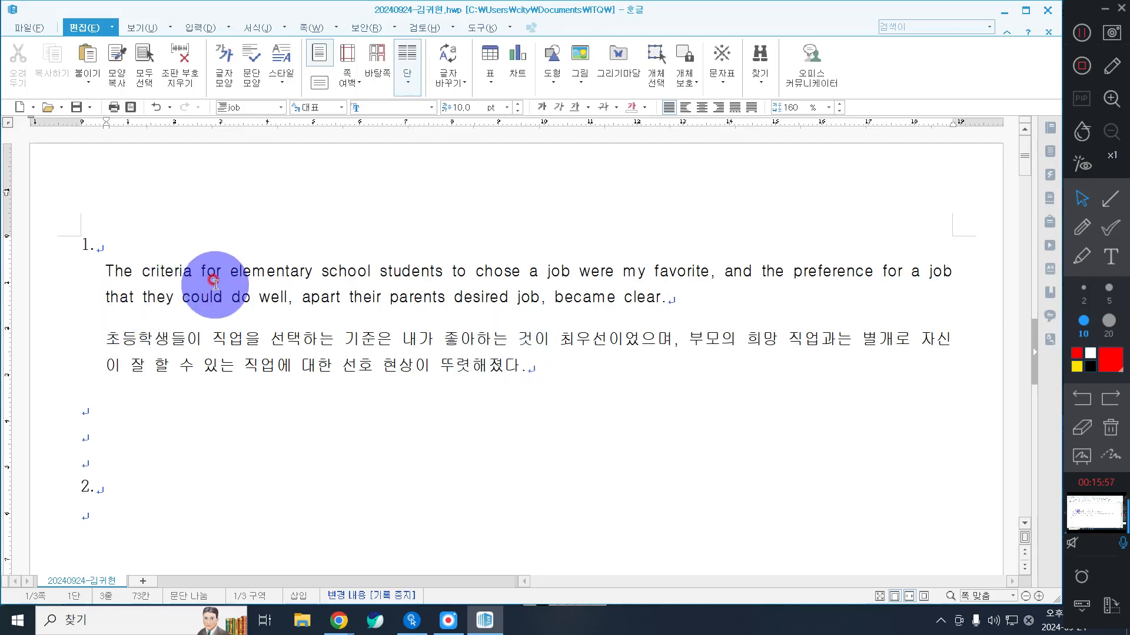
pyautogui.click(318, 269)
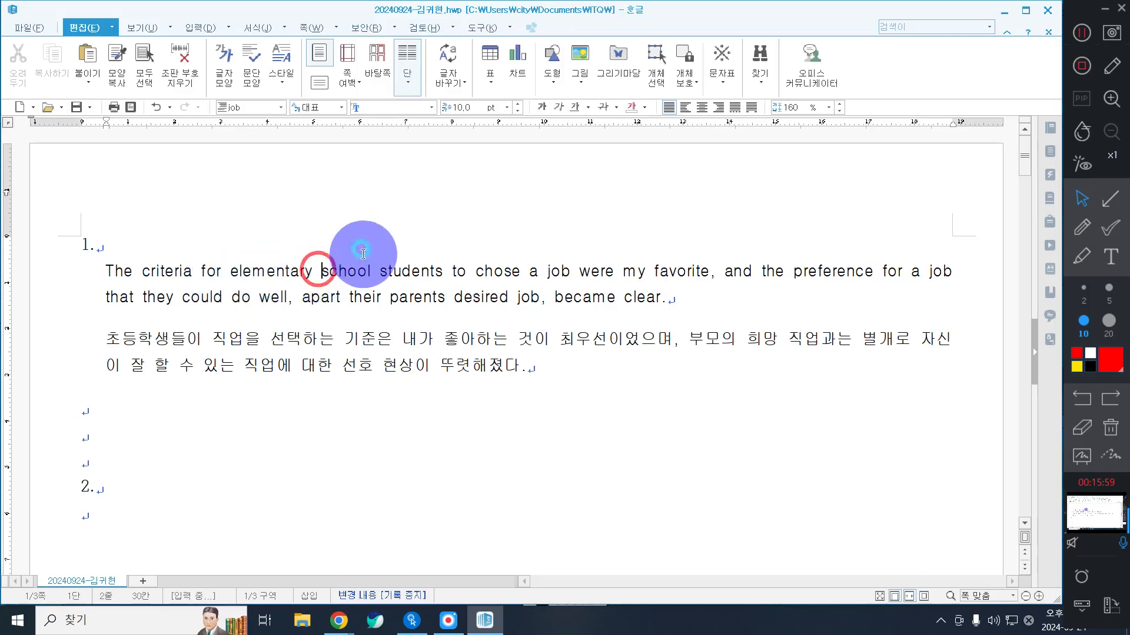
pyautogui.press('Right')
pyautogui.press('Right')
pyautogui.press('Right')
pyautogui.press('Right')
pyautogui.press('Left')
pyautogui.press('Left')
pyautogui.press('Left')
pyautogui.press('Left')
pyautogui.press('Left')
pyautogui.write('o')
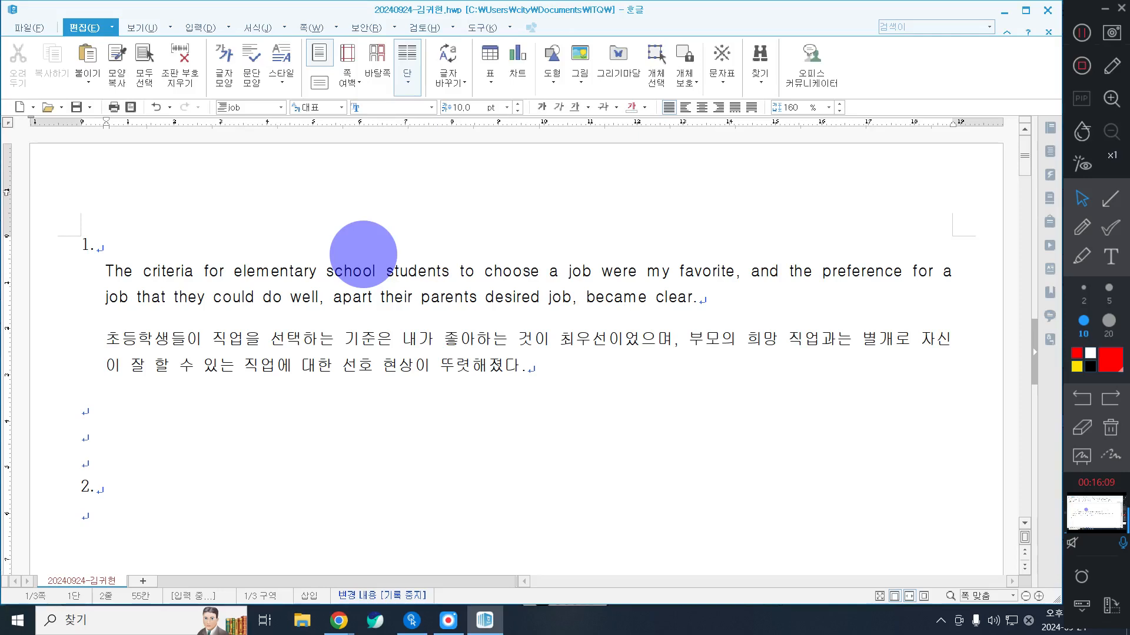
# Step: Save the exam document under its existing file name
pyautogui.click(629, 343)
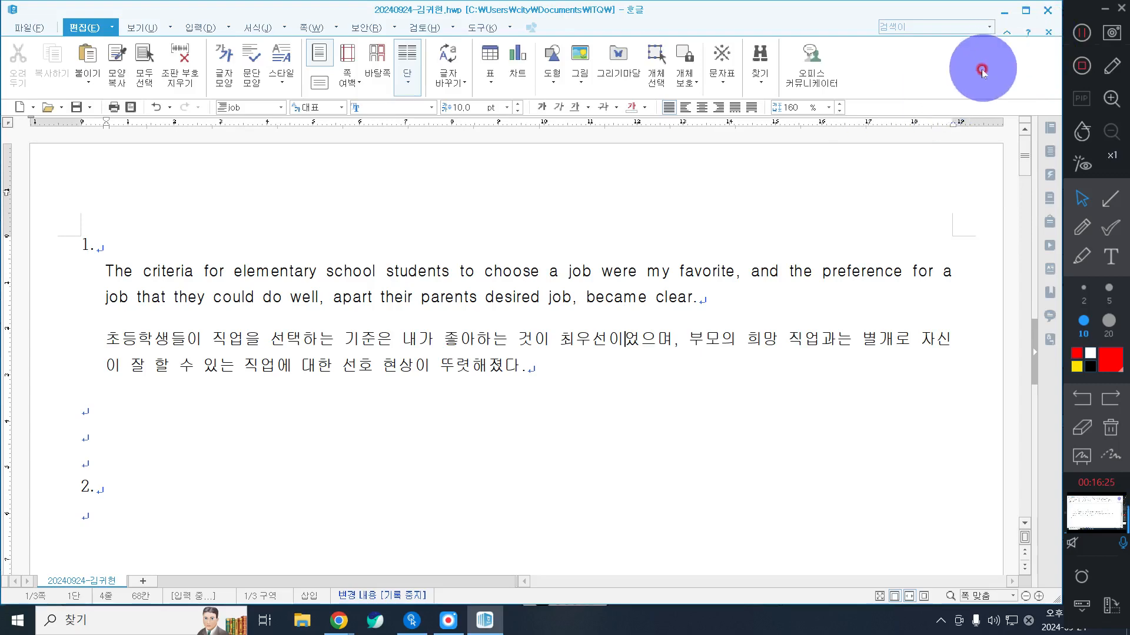
pyautogui.click(23, 27)
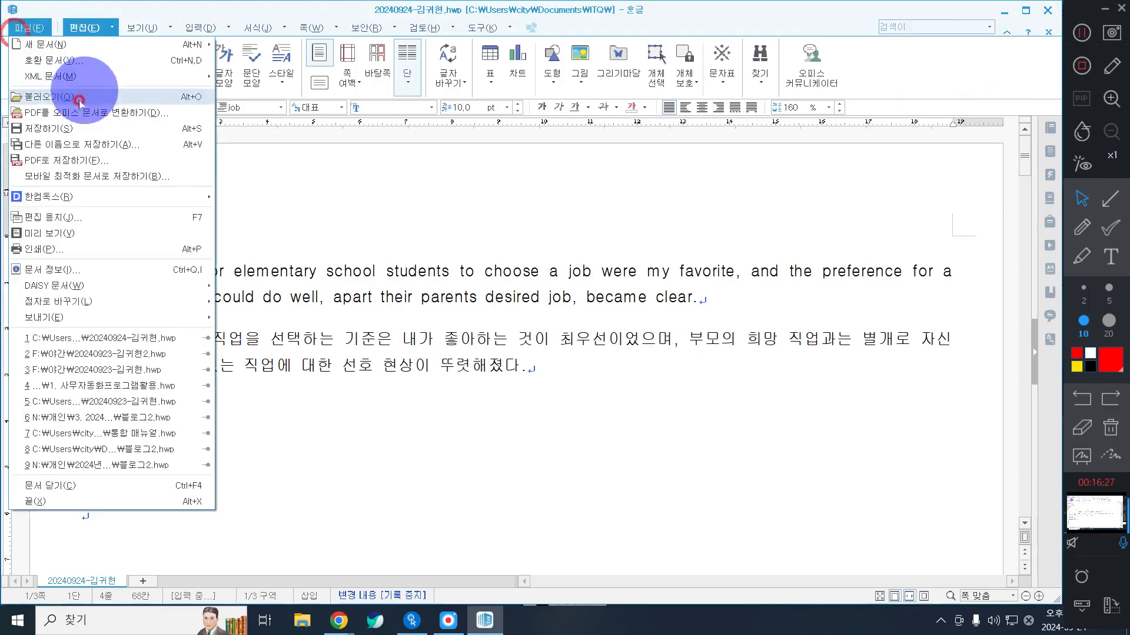
pyautogui.click(69, 129)
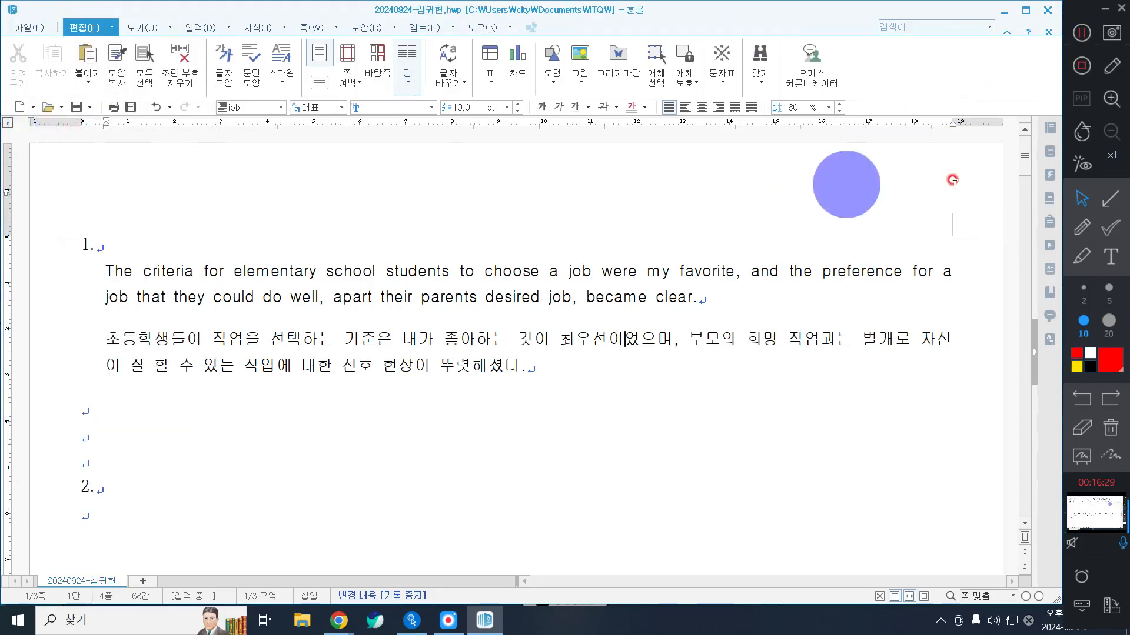
# Step: Insert a table with 5 rows and 6 columns, treated as a character, on the empty line below number 2
pyautogui.click(106, 519)
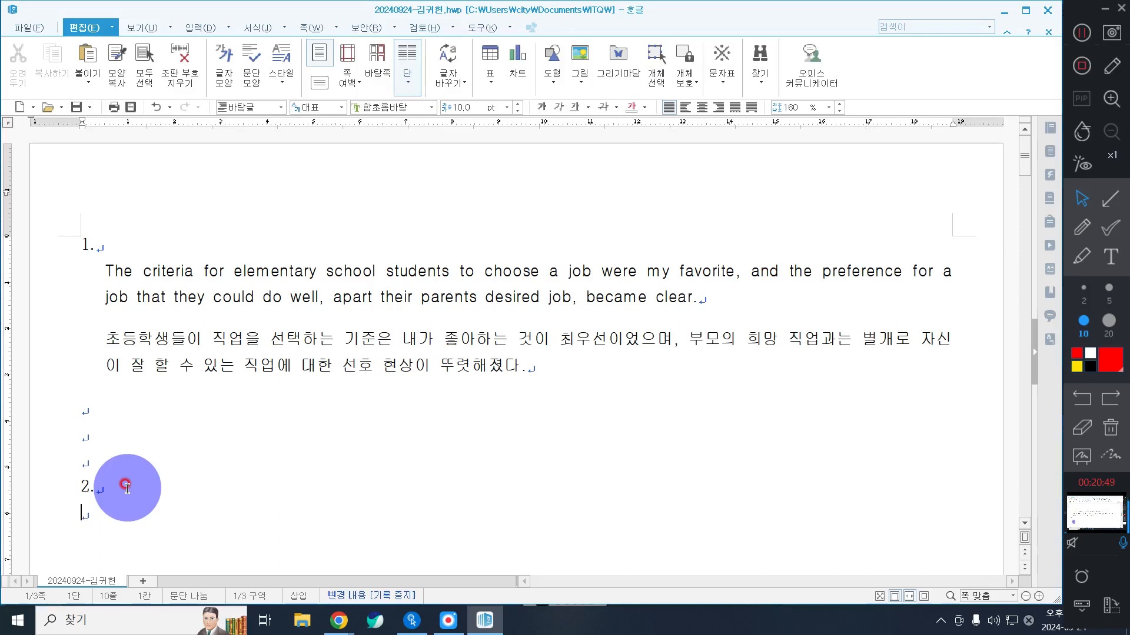
pyautogui.scroll(-2, 106, 471)
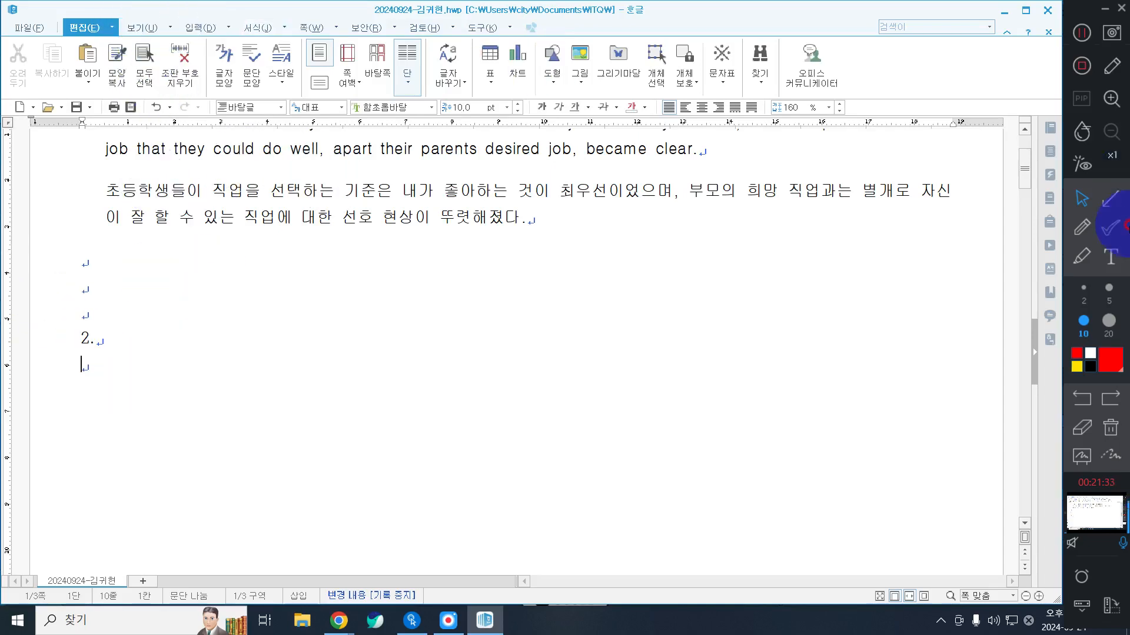
pyautogui.click(200, 27)
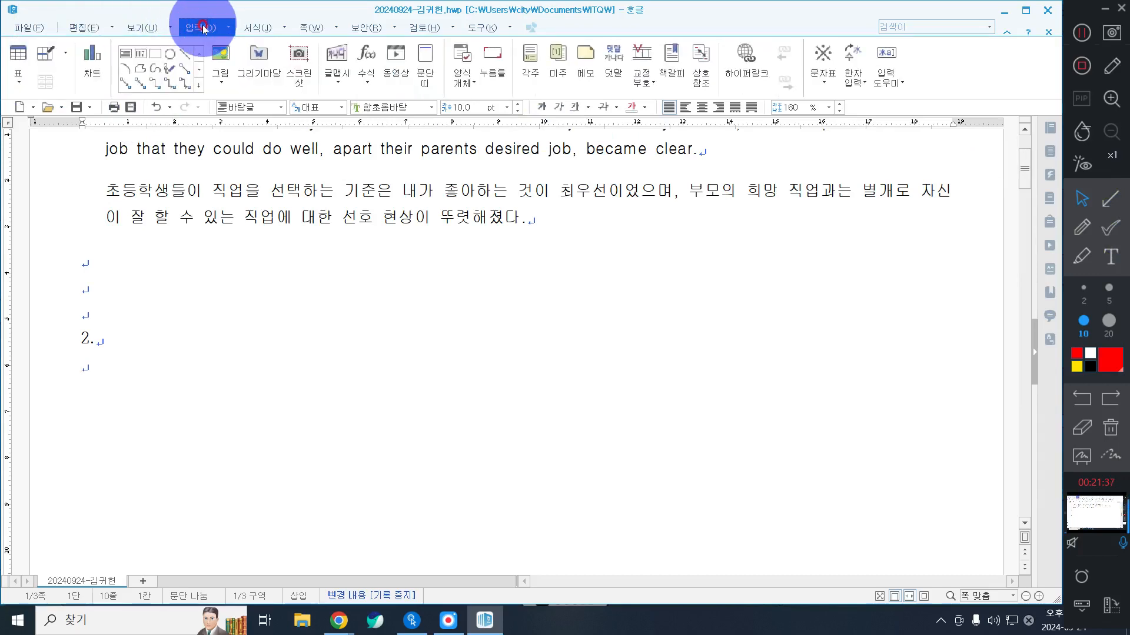
pyautogui.click(19, 55)
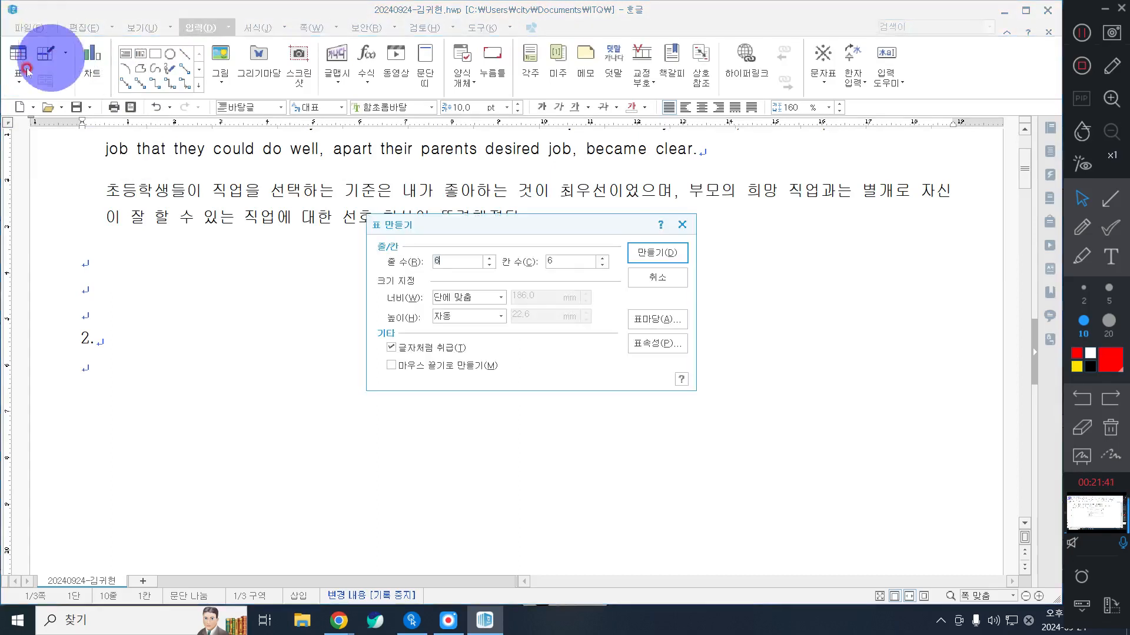
pyautogui.doubleClick(462, 259)
pyautogui.write('5')
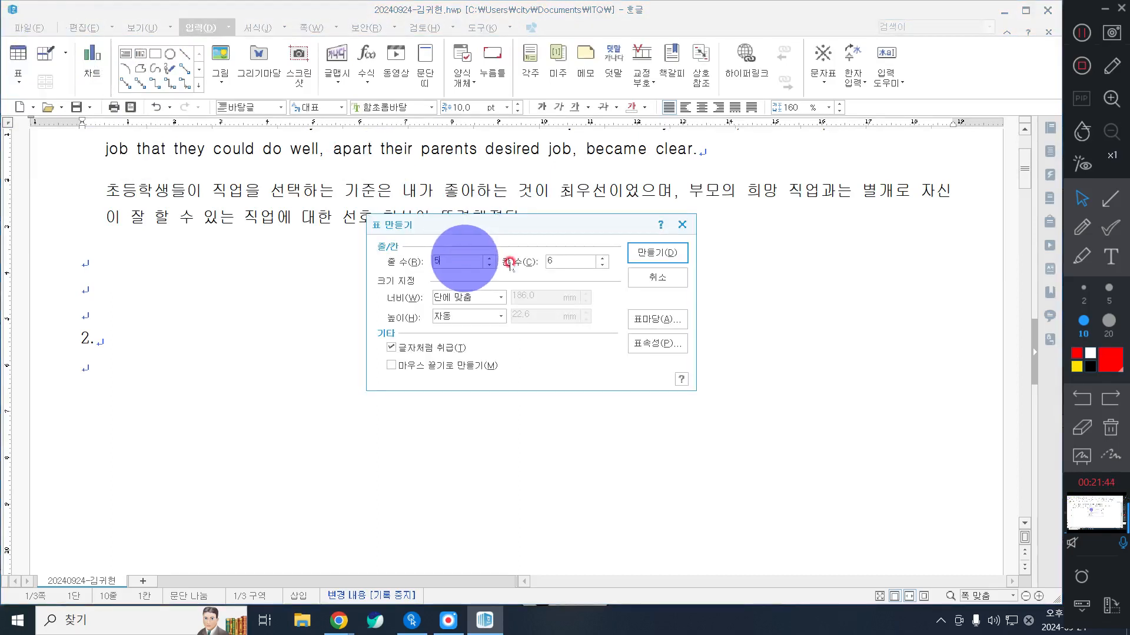
pyautogui.doubleClick(554, 263)
pyautogui.moveTo(565, 265); pyautogui.dragTo(548, 259)
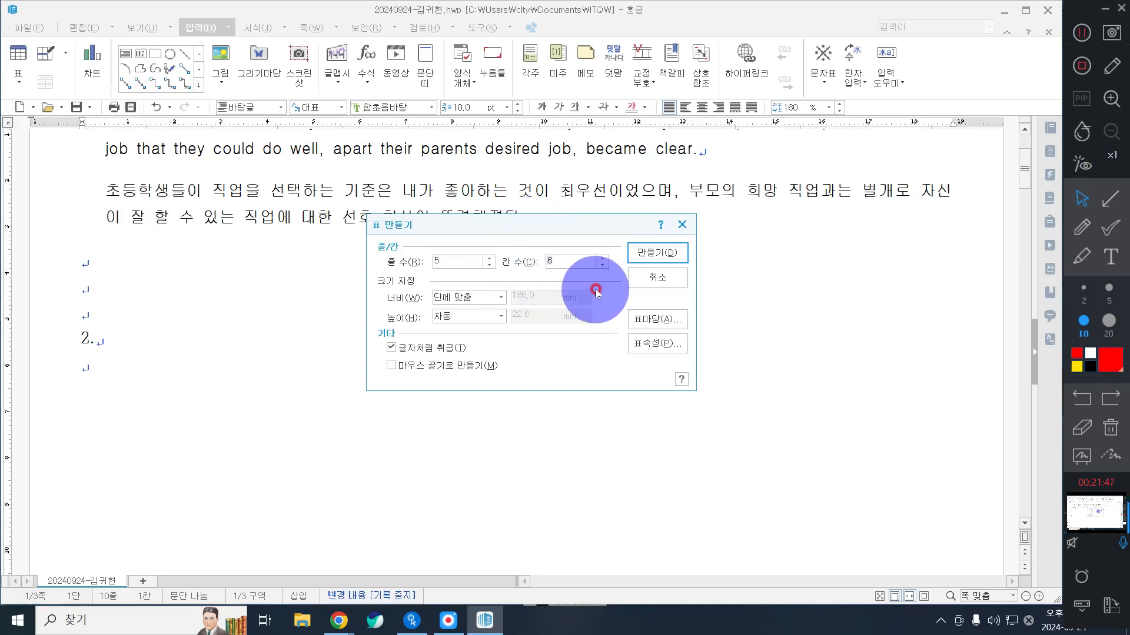
pyautogui.click(665, 252)
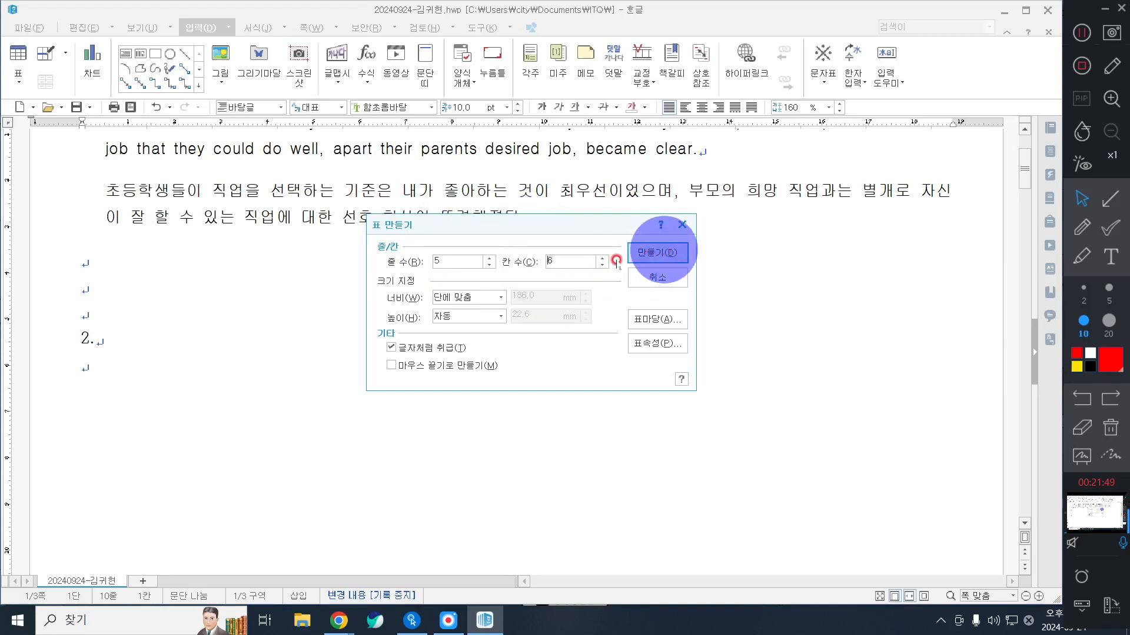
pyautogui.click(450, 255)
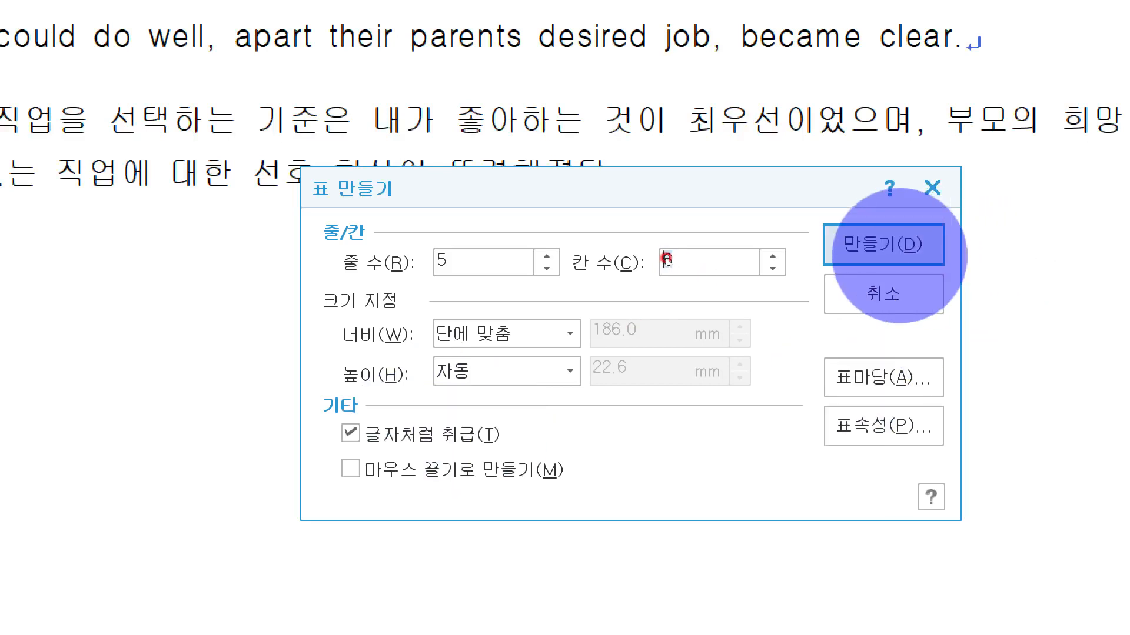
pyautogui.press('Return')
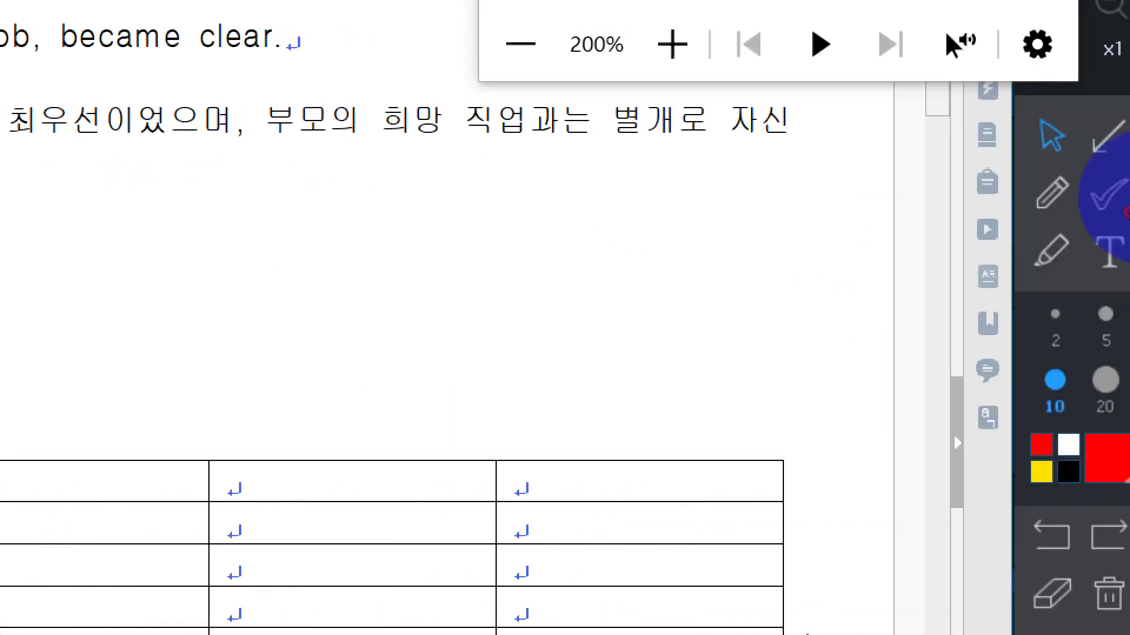
pyautogui.click(1024, 40)
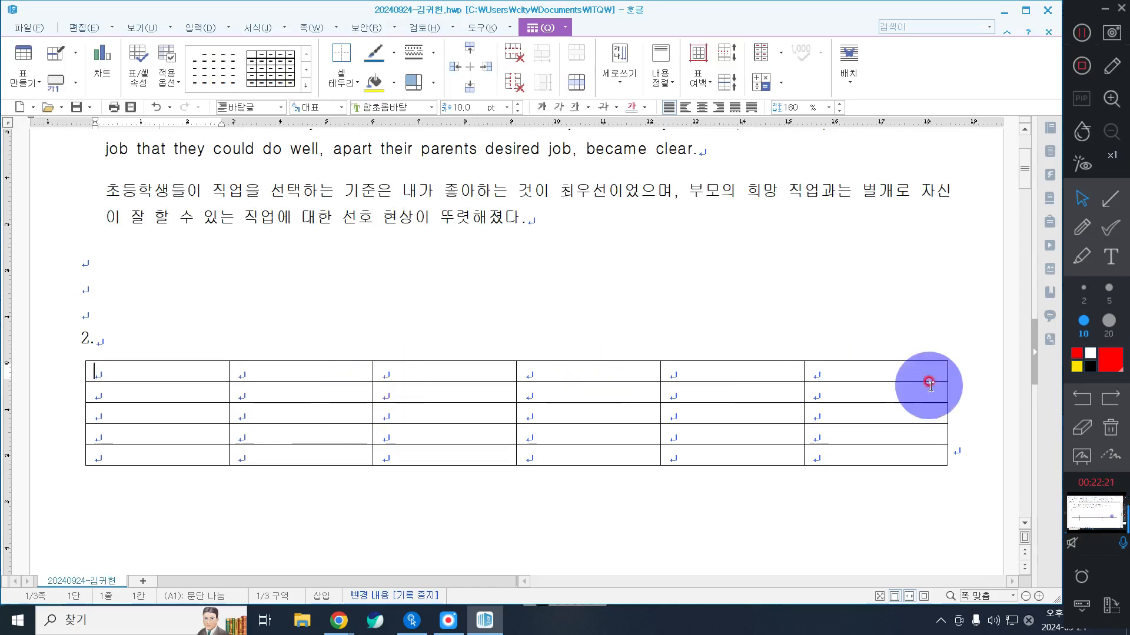
# Step: Try narrowing the whole table from its outer edge, and undo the resize
pyautogui.click(948, 401)
pyautogui.moveTo(948, 402); pyautogui.dragTo(615, 411)
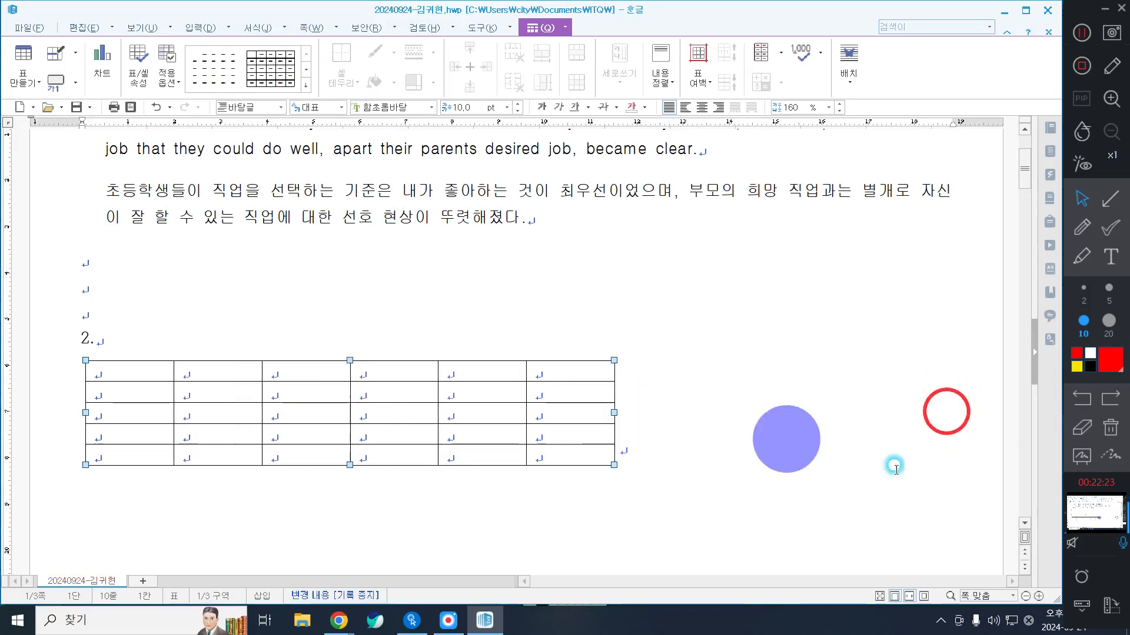
pyautogui.click(893, 467)
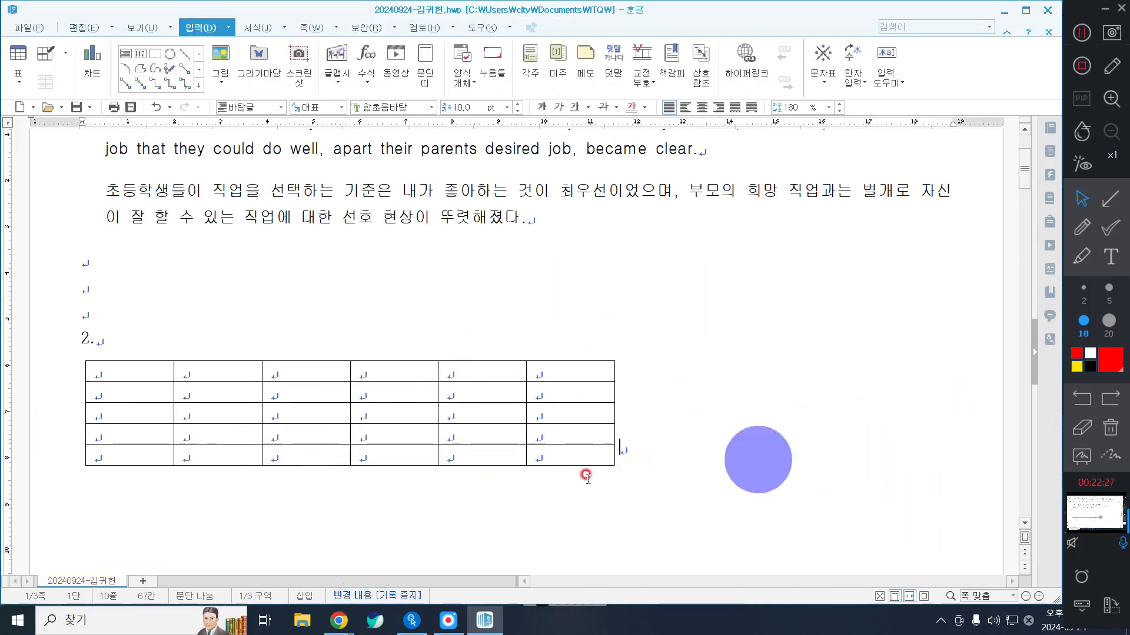
pyautogui.hotkey('ctrl', 'z')
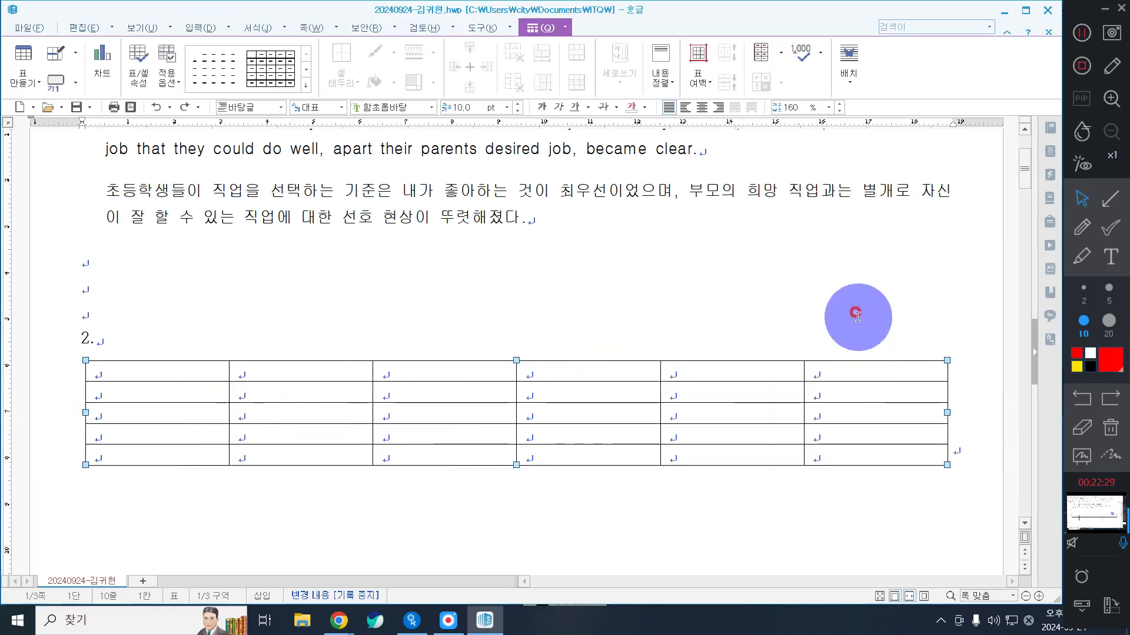
pyautogui.click(856, 316)
# Step: Try deleting the table with the text cursor placed just after it, and undo the deletion
pyautogui.click(111, 344)
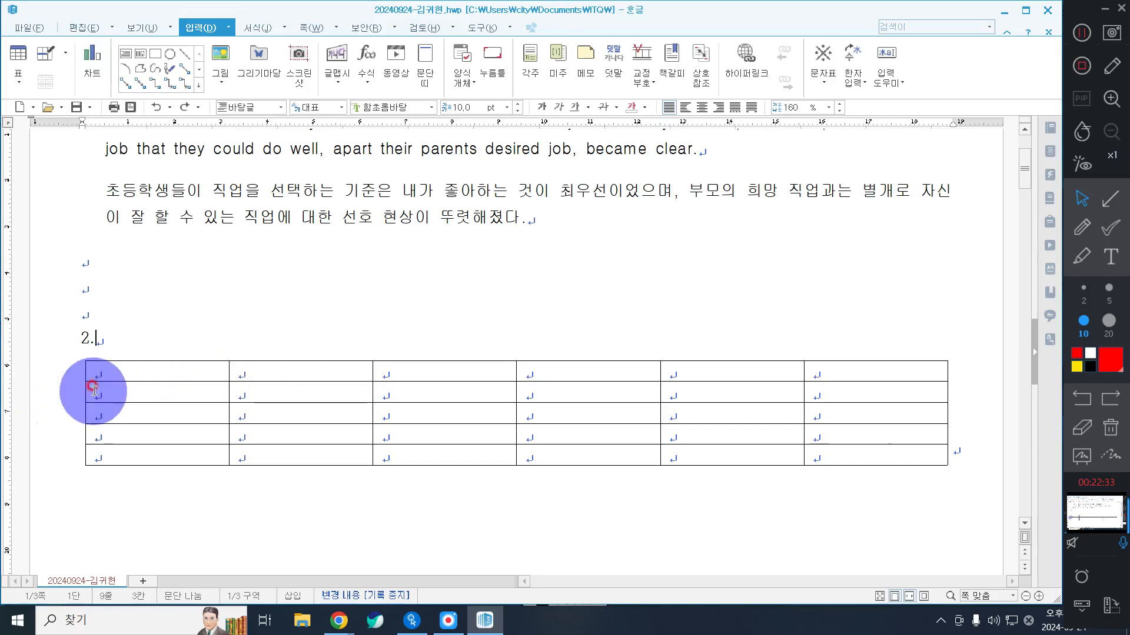
pyautogui.click(969, 457)
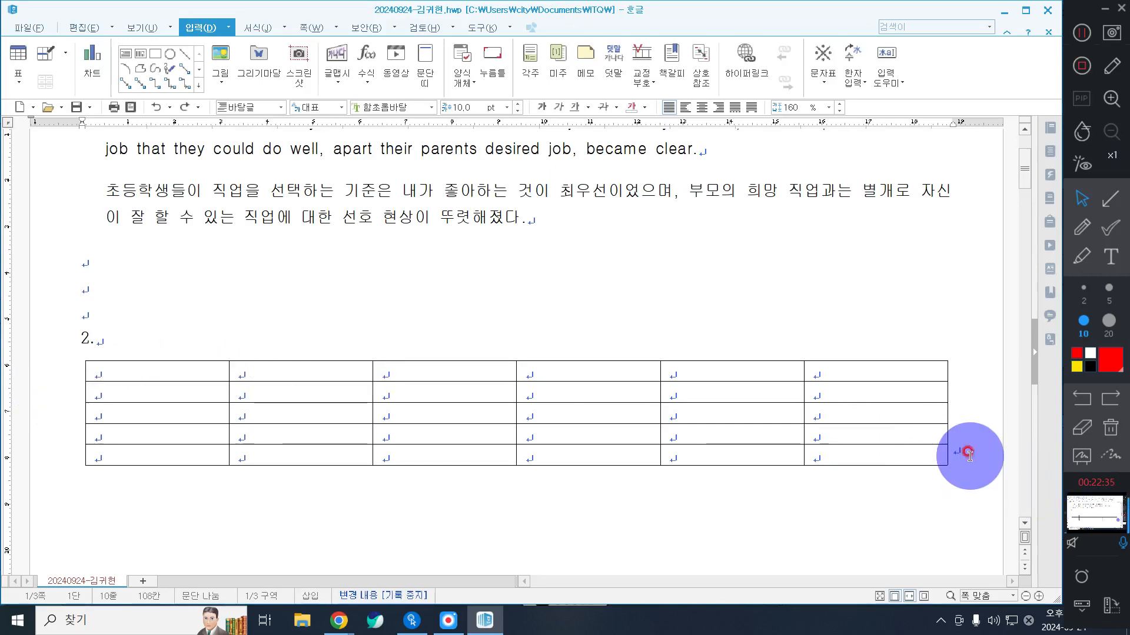
pyautogui.press('BackSpace')
pyautogui.click(527, 343)
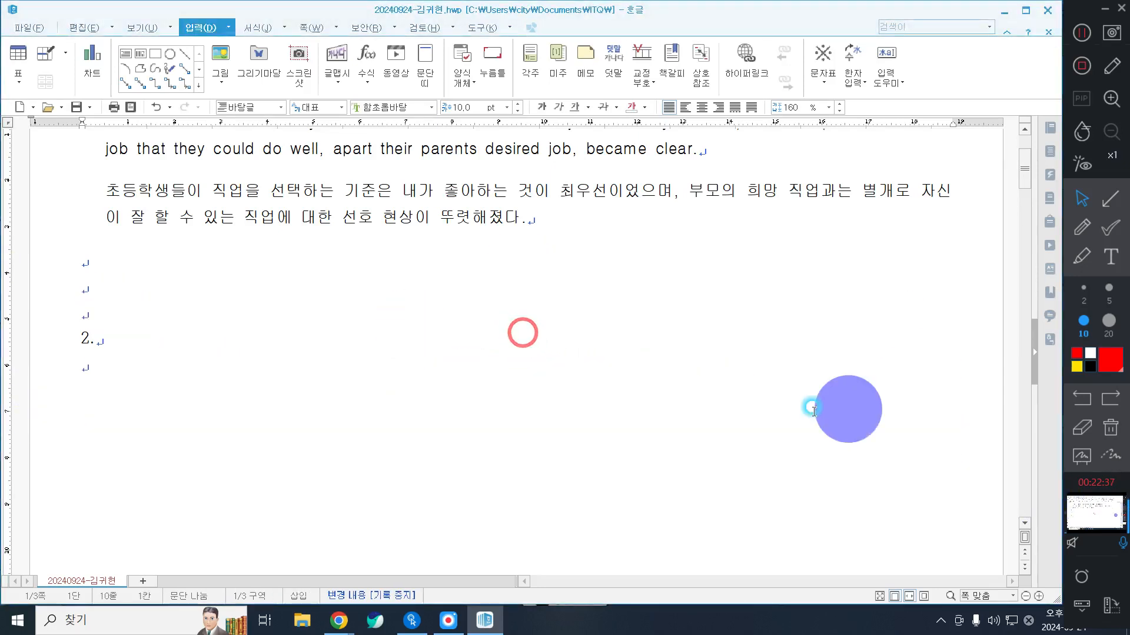
pyautogui.hotkey('ctrl', 'z')
# Step: Try pushing the table down with three blank lines after number 2, and remove those lines again
pyautogui.click(127, 347)
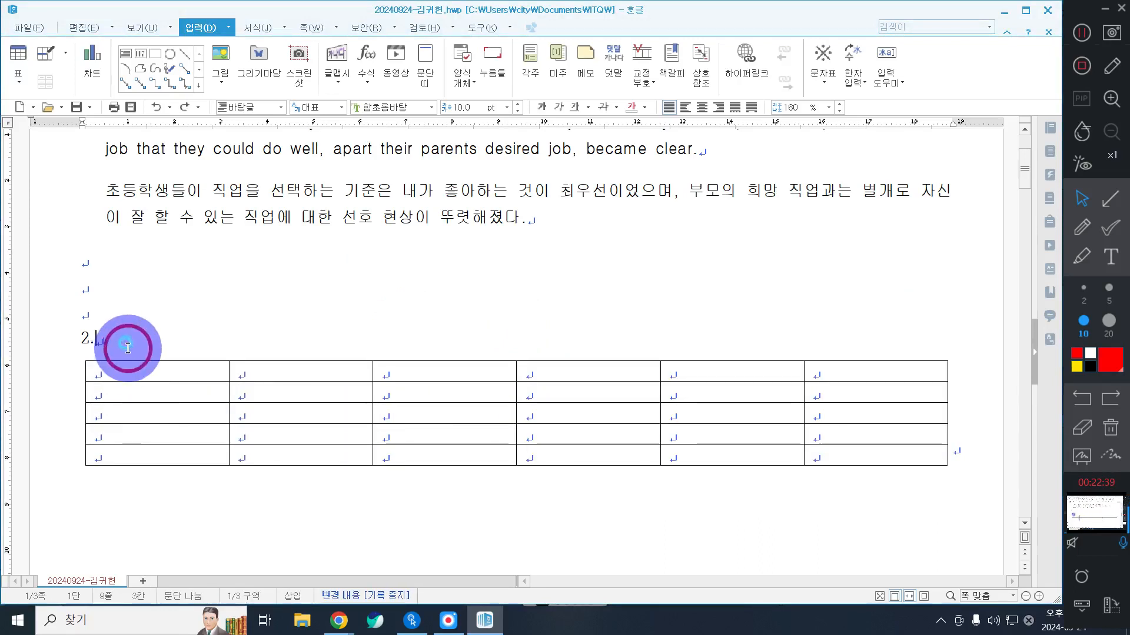
pyautogui.press('Return')
pyautogui.press('Return')
pyautogui.press('Return')
pyautogui.press('Return')
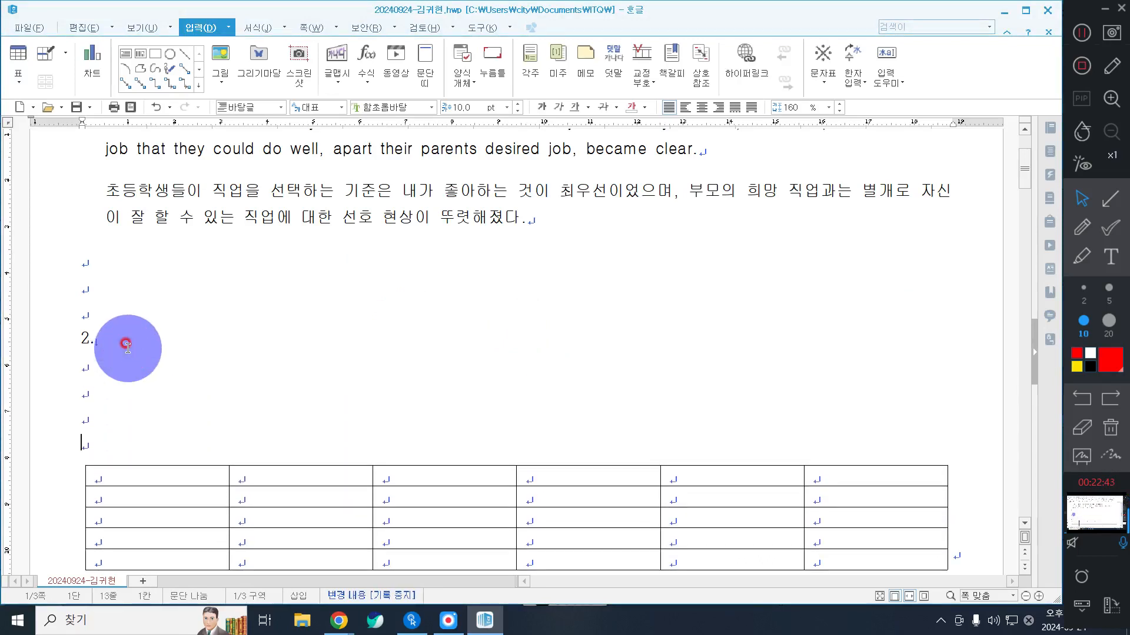
pyautogui.press('BackSpace')
pyautogui.press('BackSpace')
pyautogui.press('BackSpace')
pyautogui.press('BackSpace')
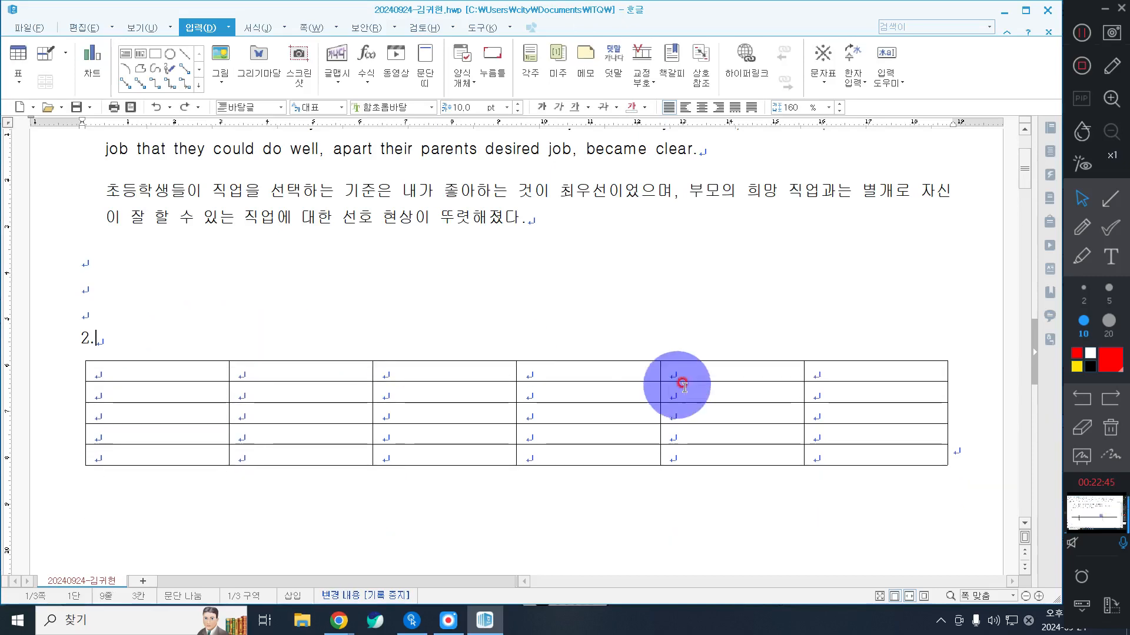
# Step: Fill the first three header cells of the table with 구반, 1분기 and 2분기
pyautogui.click(967, 446)
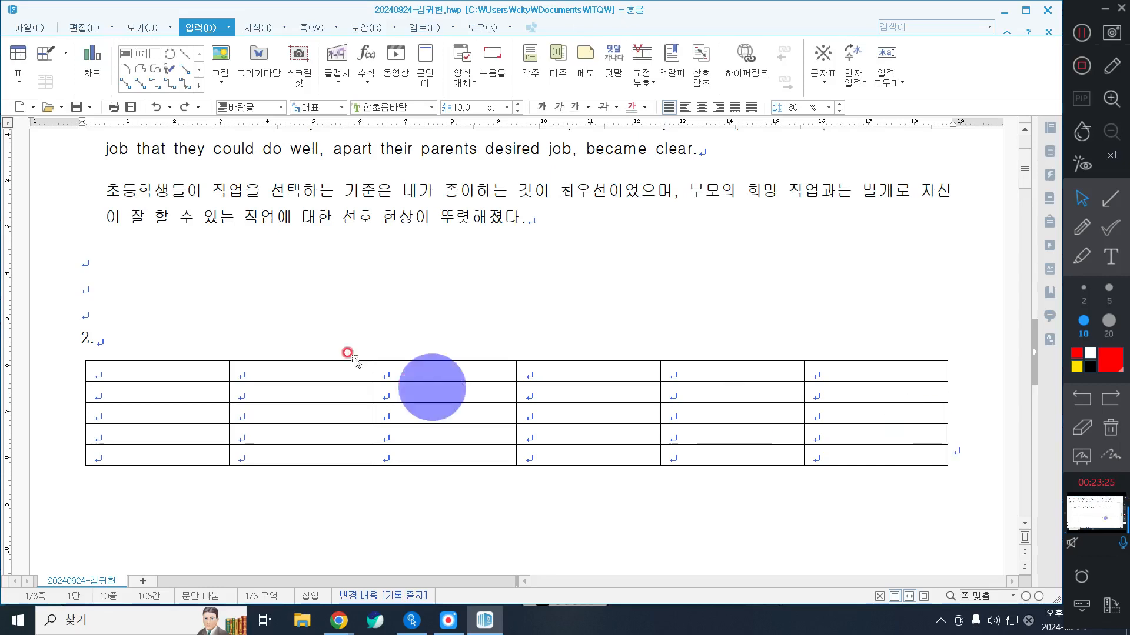
pyautogui.click(130, 366)
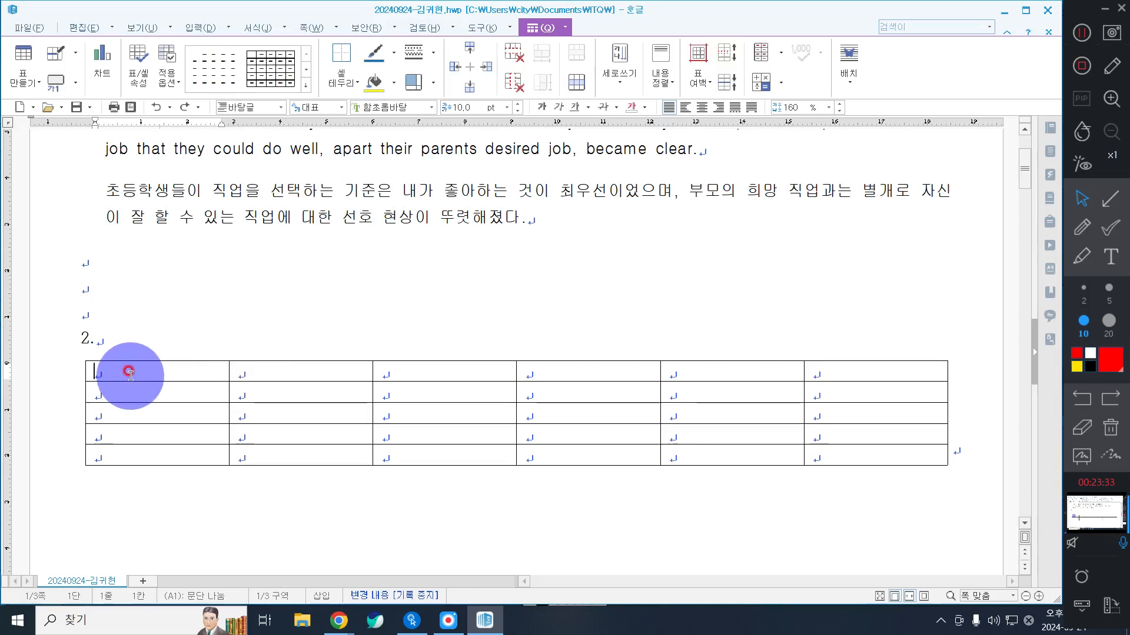
pyautogui.write('굽')
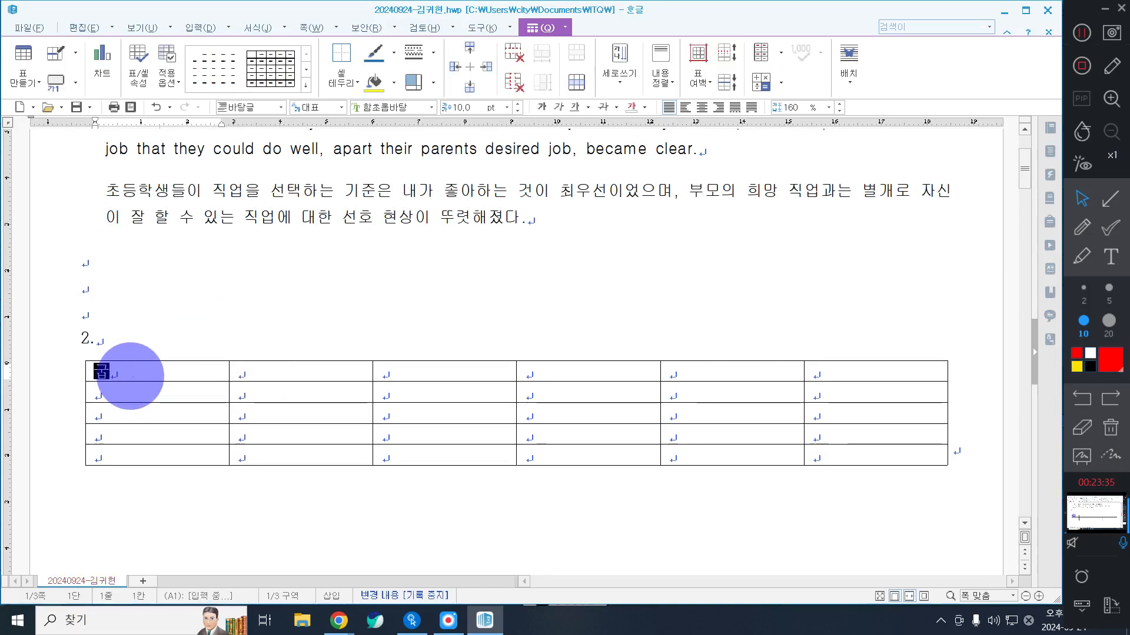
pyautogui.write('반')
pyautogui.press('Tab')
pyautogui.write('1')
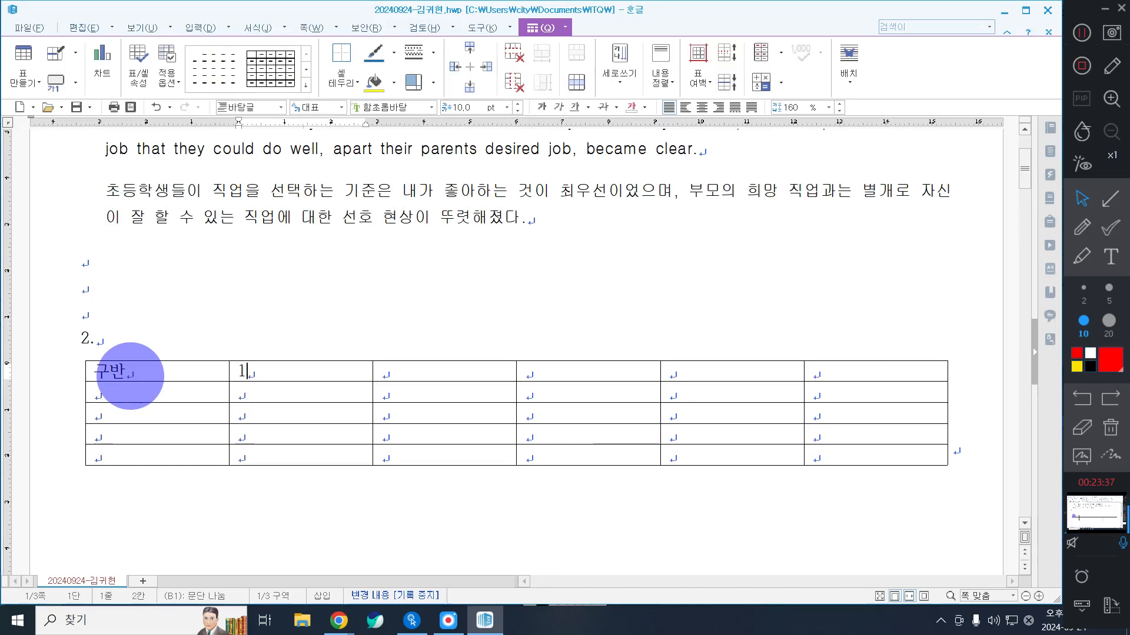
pyautogui.write('분기')
pyautogui.press('Tab')
pyautogui.write('2')
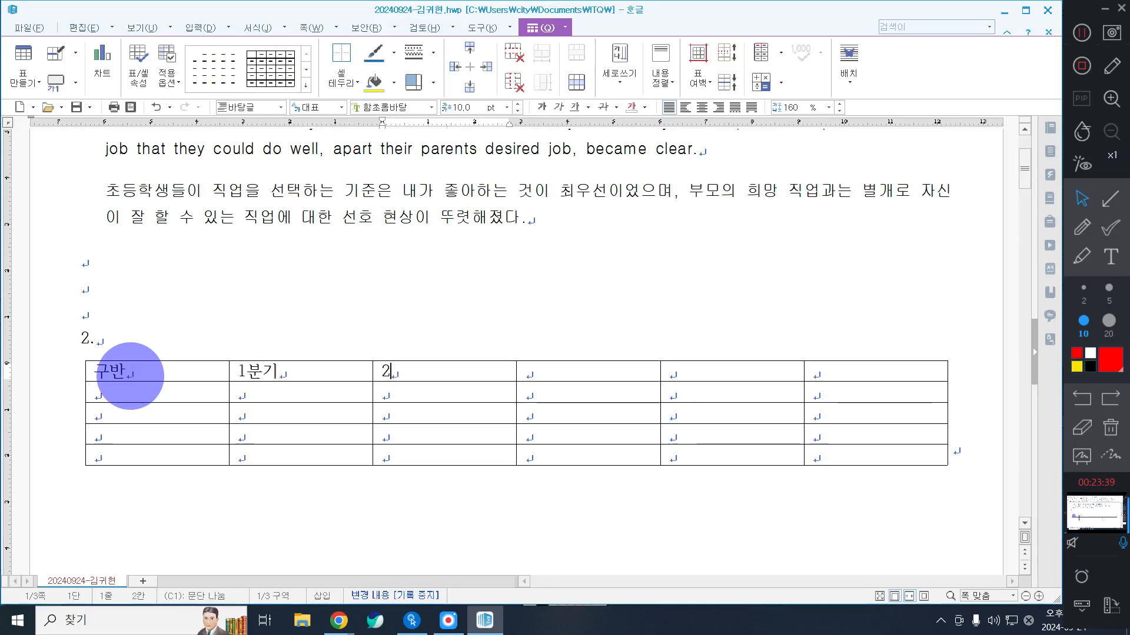
pyautogui.write('ㅂ')
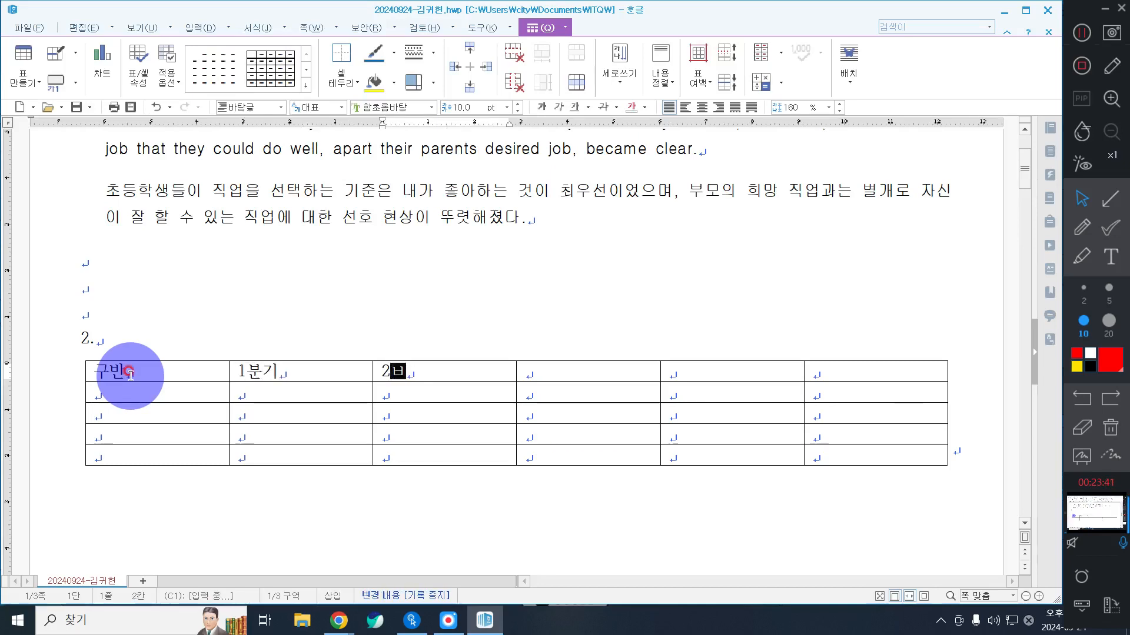
pyautogui.write('분기')
pyautogui.press('Tab')
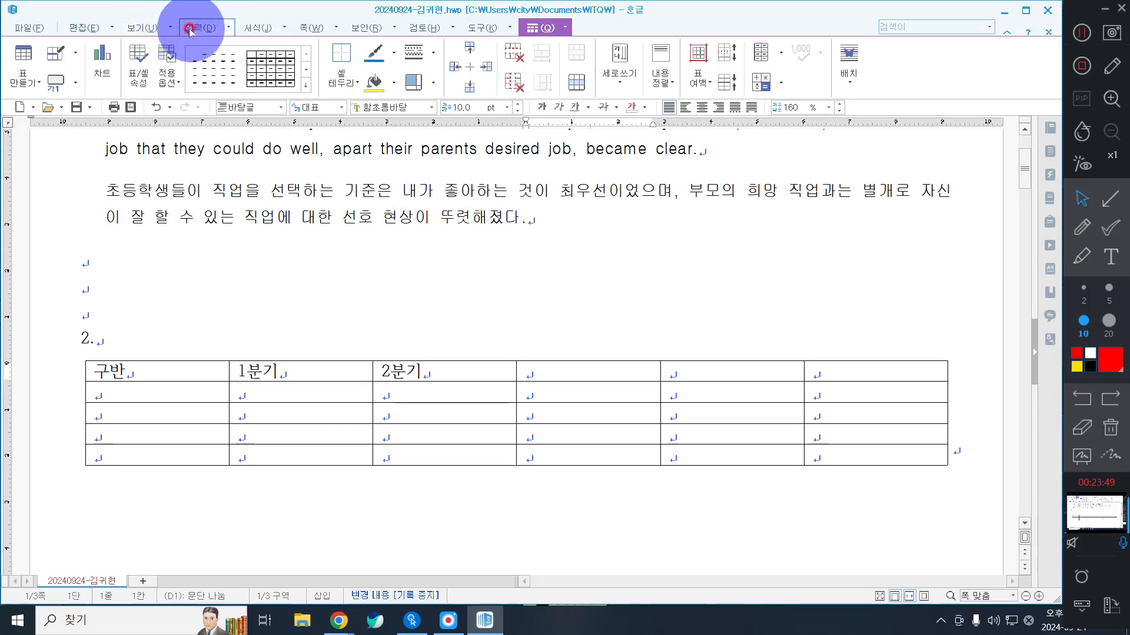
# Step: Fill the remaining header cells of the question 2 table with 3분기, 4분기 and 합계
pyautogui.scroll(-3, 483, 359)
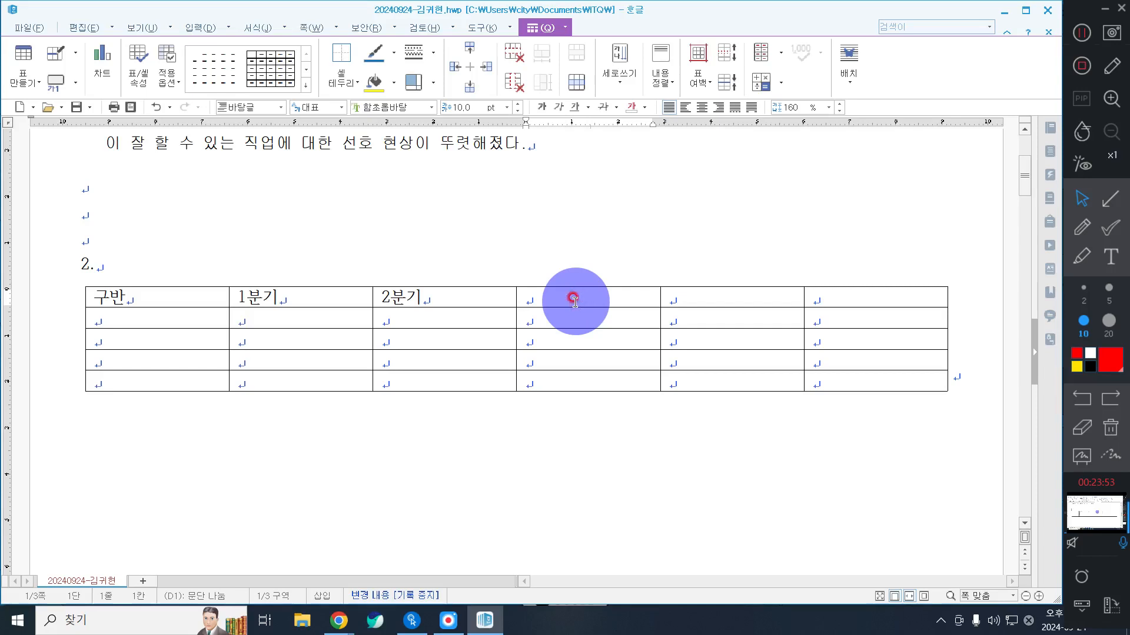
pyautogui.write('3분기')
pyautogui.press('Tab')
pyautogui.write('4ㅂ')
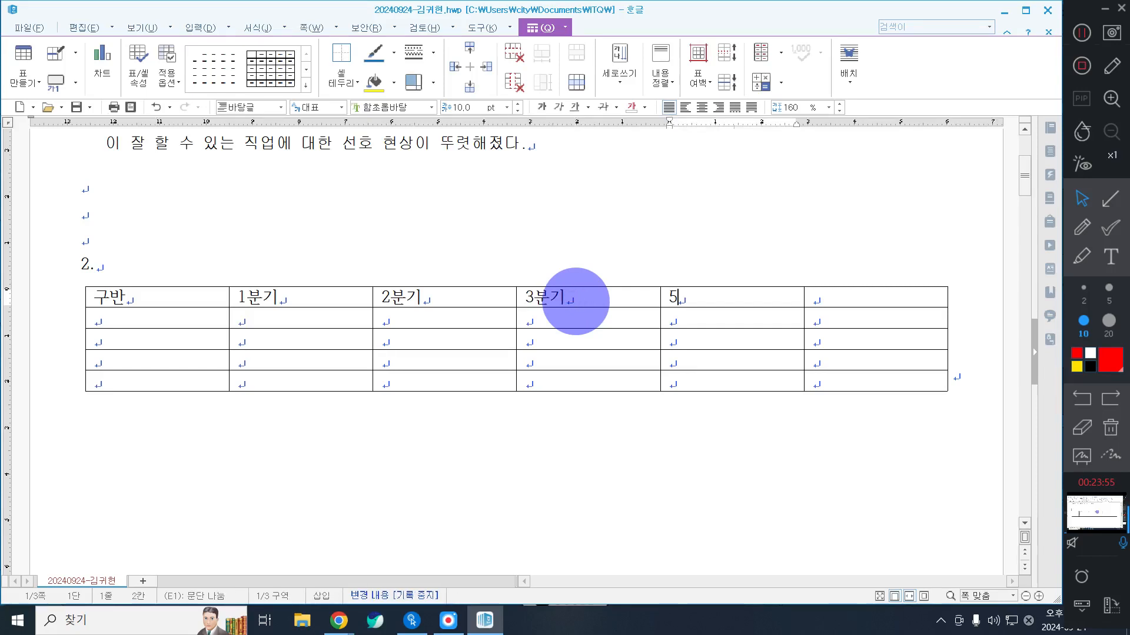
pyautogui.write('기')
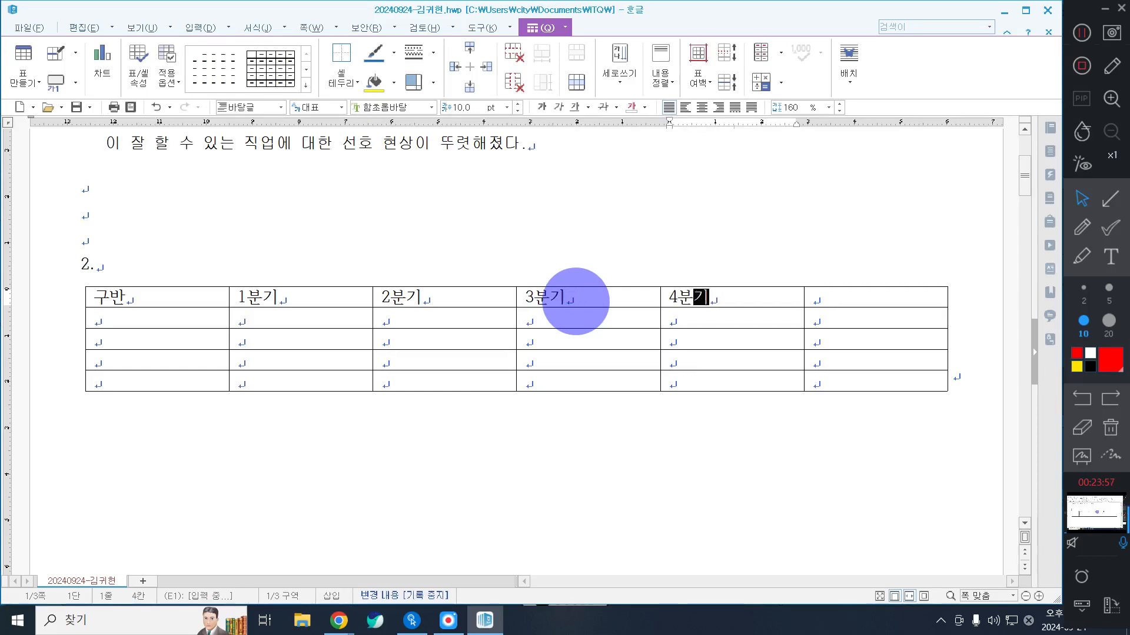
pyautogui.press('Tab')
pyautogui.write('합계')
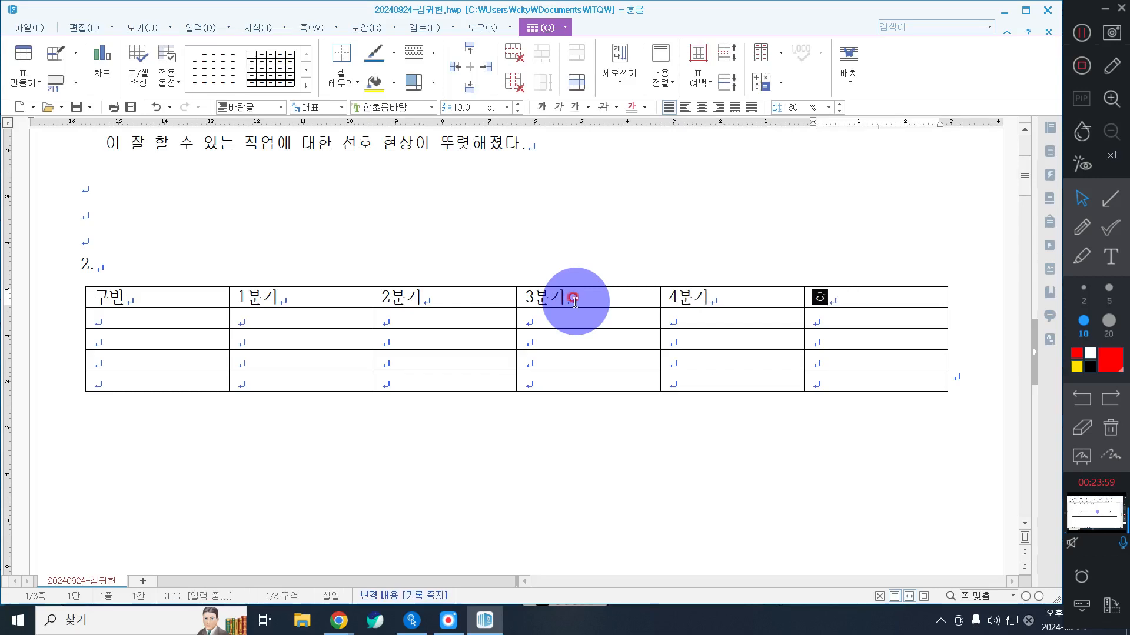
# Step: Enter the row labels 경찰관, 소방관, 의사 and 요리사 down the table's first column
pyautogui.press('Tab')
pyautogui.write('경찰관')
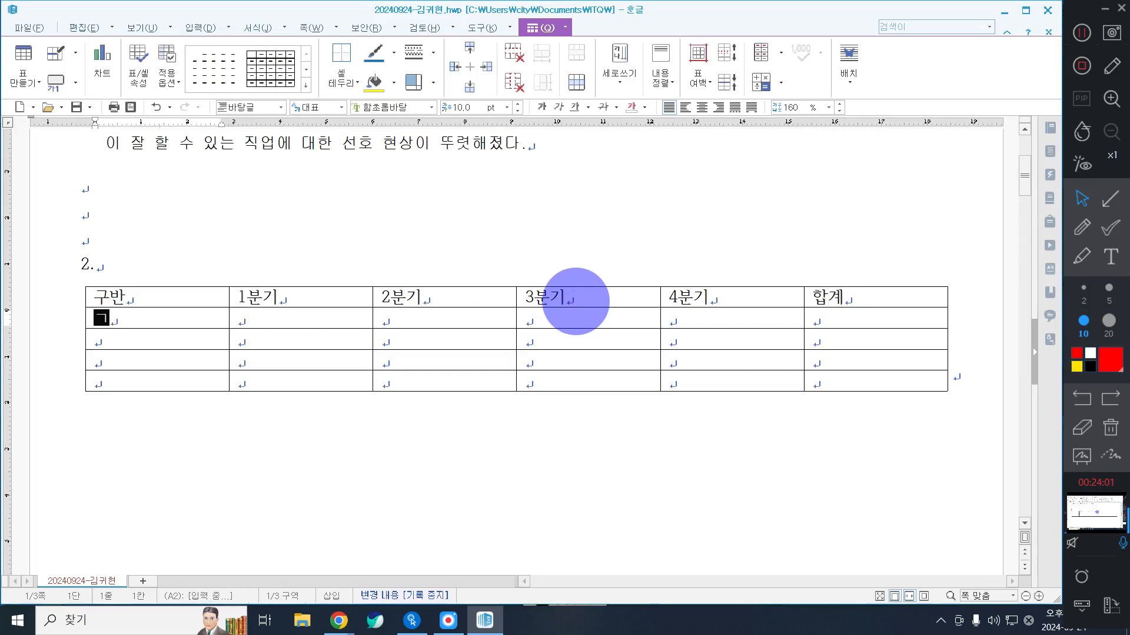
pyautogui.press('Down')
pyautogui.write('소방관')
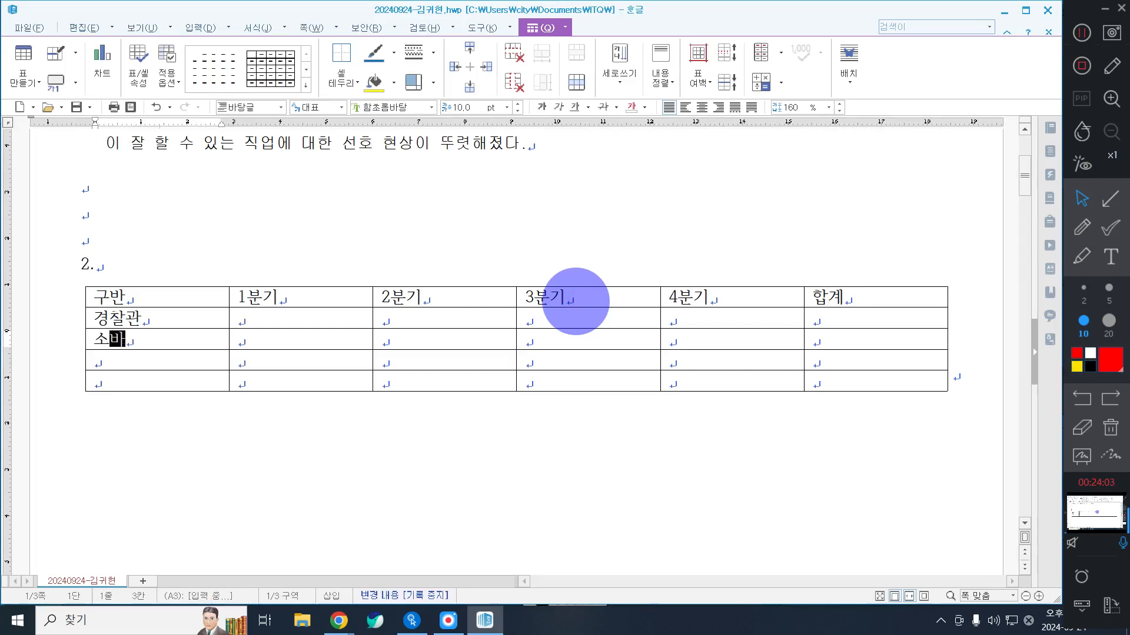
pyautogui.press('Down')
pyautogui.write('의사')
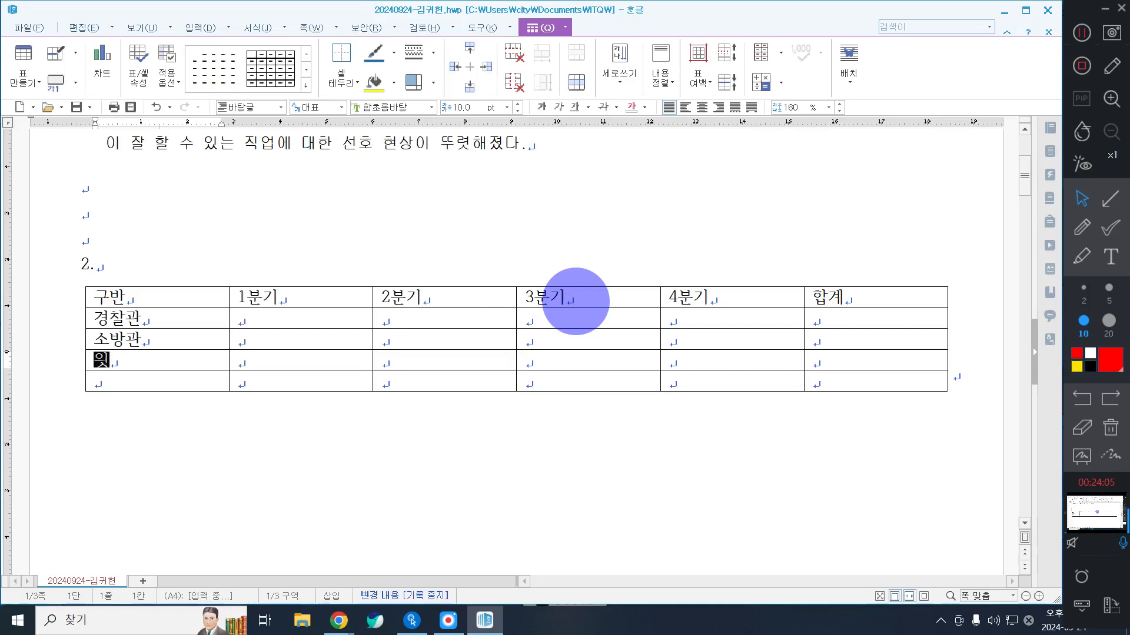
pyautogui.press('Down')
pyautogui.write('욥리사')
# Step: Fill the 경찰관 row's four quarter cells with 20000, 35000, 23800 and 12800
pyautogui.press('Right')
pyautogui.press('Up')
pyautogui.press('Up')
pyautogui.press('Up')
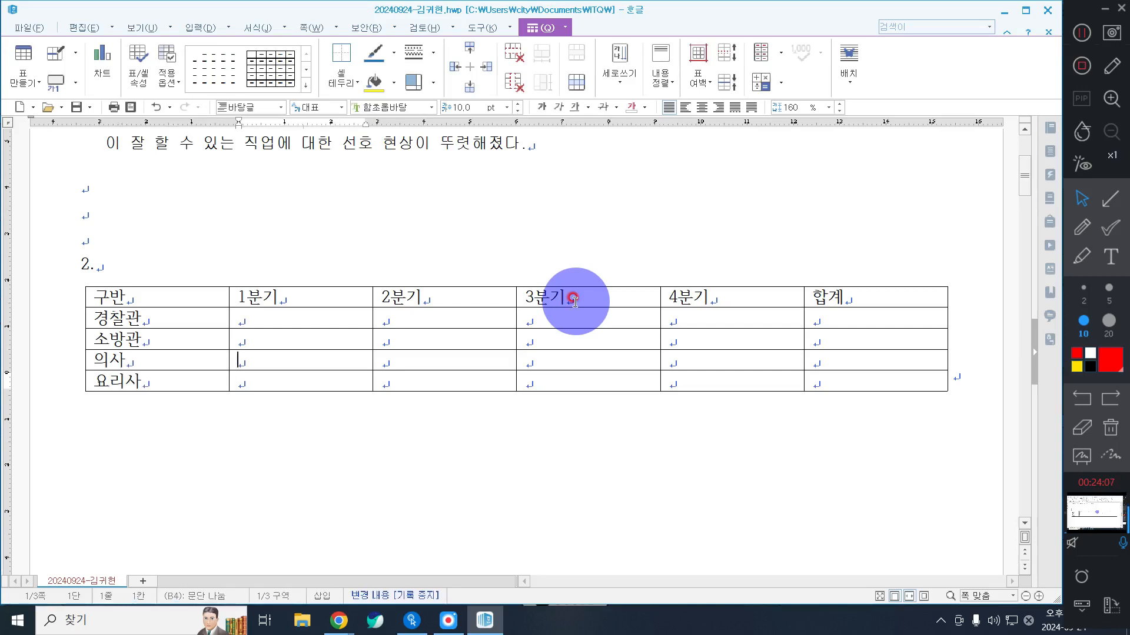
pyautogui.write('20000')
pyautogui.press('Tab')
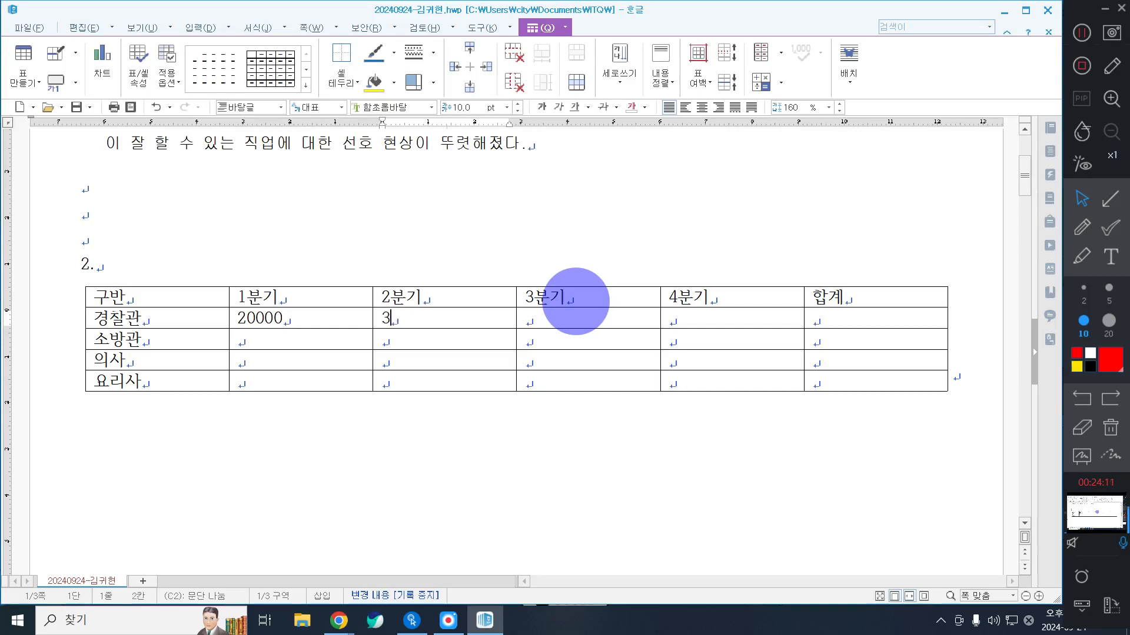
pyautogui.write('35000')
pyautogui.press('Tab')
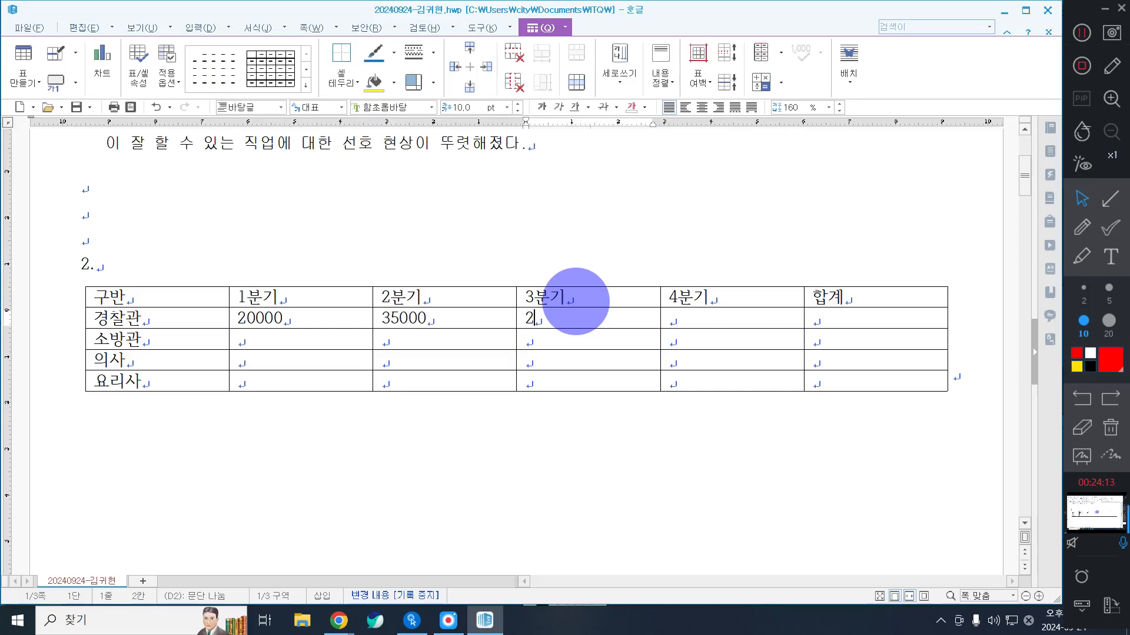
pyautogui.write('23800')
pyautogui.press('Tab')
pyautogui.write('1')
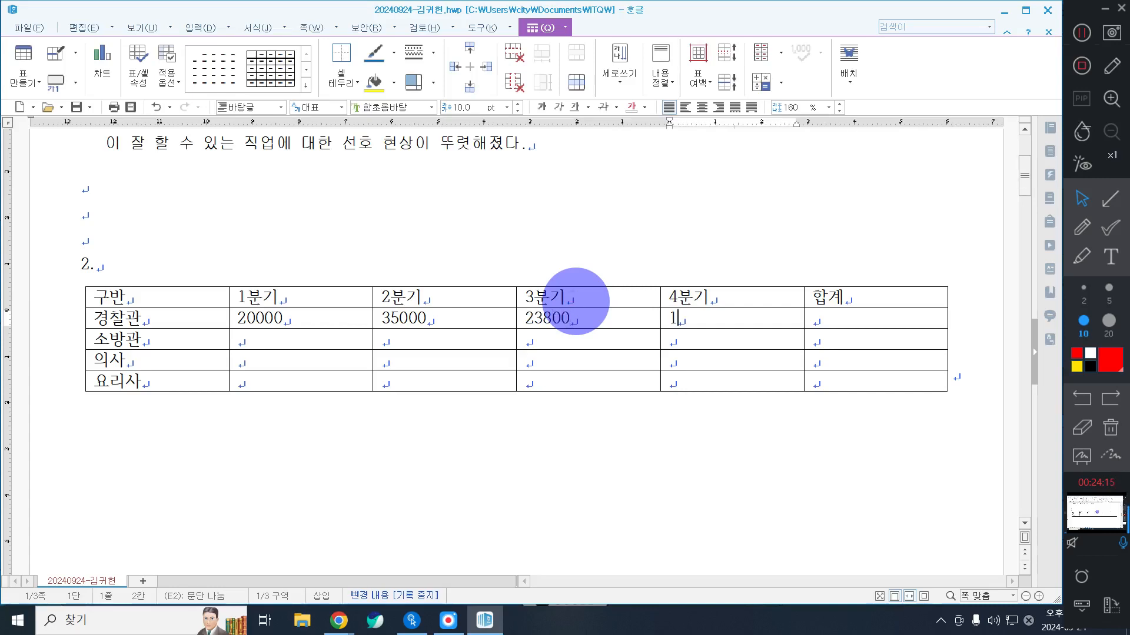
pyautogui.write('2800')
pyautogui.press('Tab')
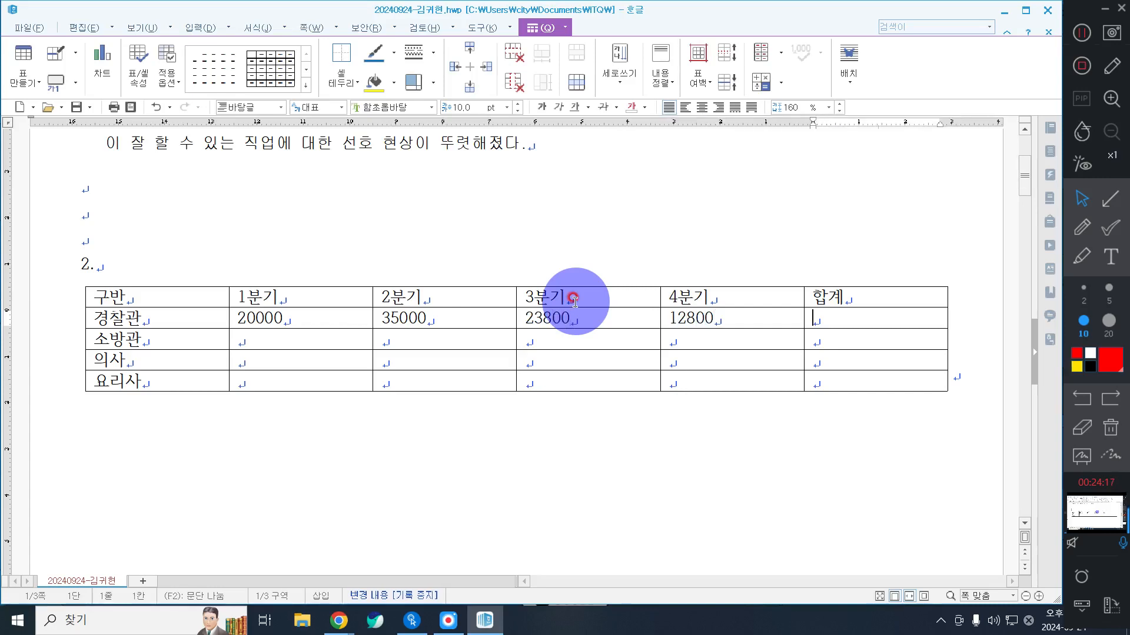
# Step: Fill the 소방관 row's four quarter cells with 20000, 13800, 10600 and 27270
pyautogui.press('Tab')
pyautogui.press('Tab')
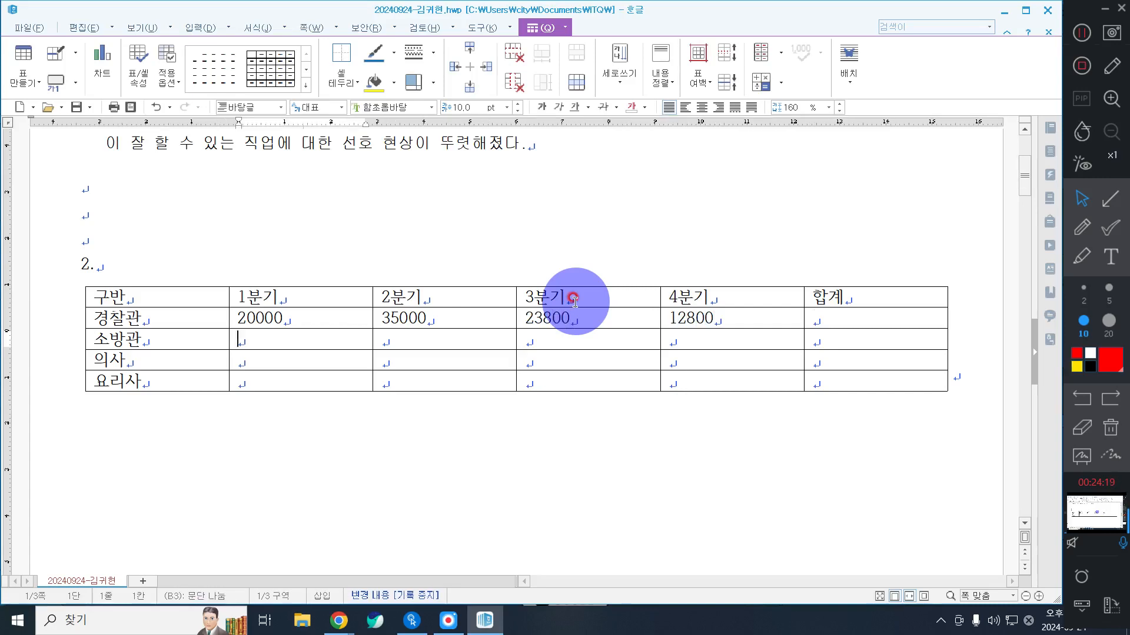
pyautogui.write('20000')
pyautogui.press('Tab')
pyautogui.write('1')
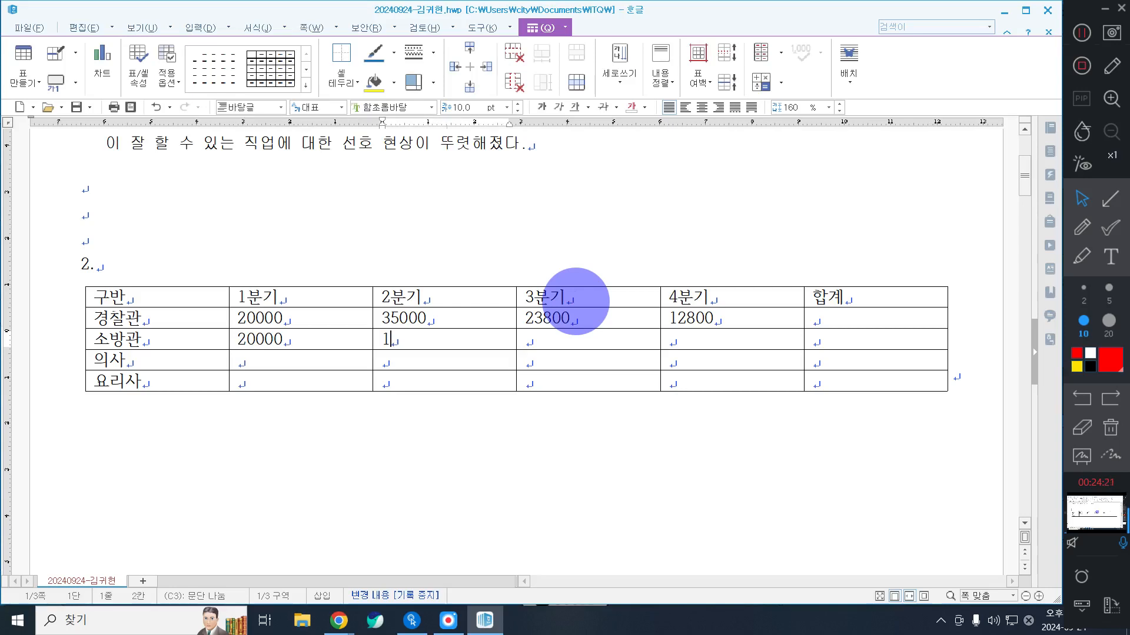
pyautogui.write('3800')
pyautogui.press('Tab')
pyautogui.write('1')
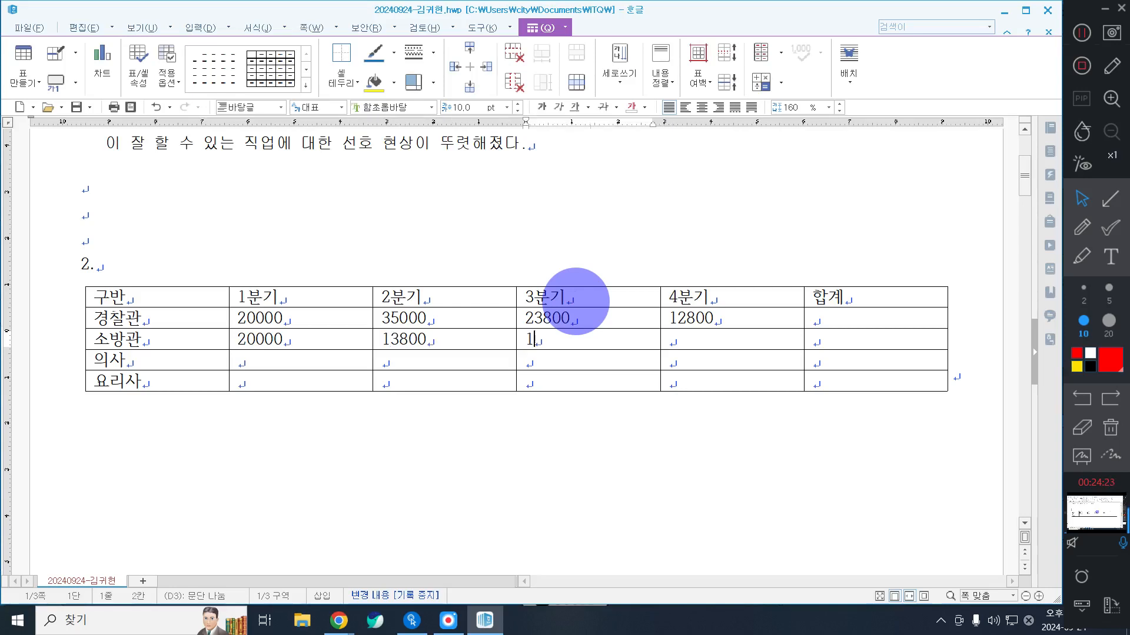
pyautogui.write('0600')
pyautogui.press('Tab')
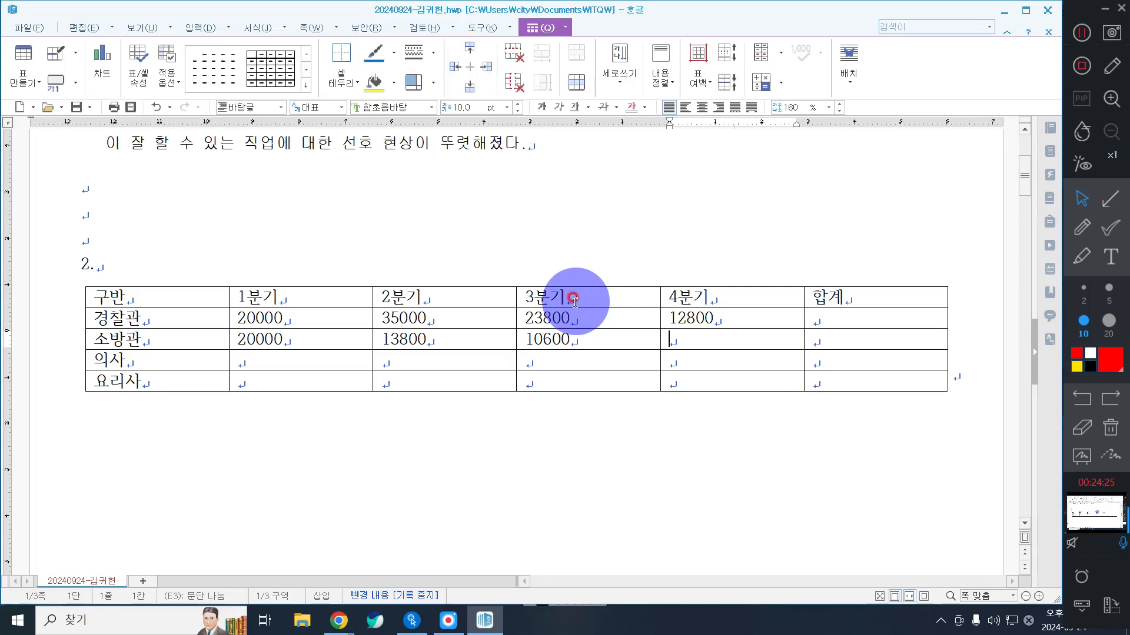
pyautogui.write('21210')
pyautogui.press('BackSpace')
pyautogui.press('BackSpace')
pyautogui.press('BackSpace')
pyautogui.press('BackSpace')
pyautogui.press('BackSpace')
pyautogui.write('27270')
# Step: Fill the 의사 row's four quarter cells with 11500, 10000, 15000 and 17000
pyautogui.press('Tab')
pyautogui.press('Tab')
pyautogui.press('Tab')
pyautogui.write('11')
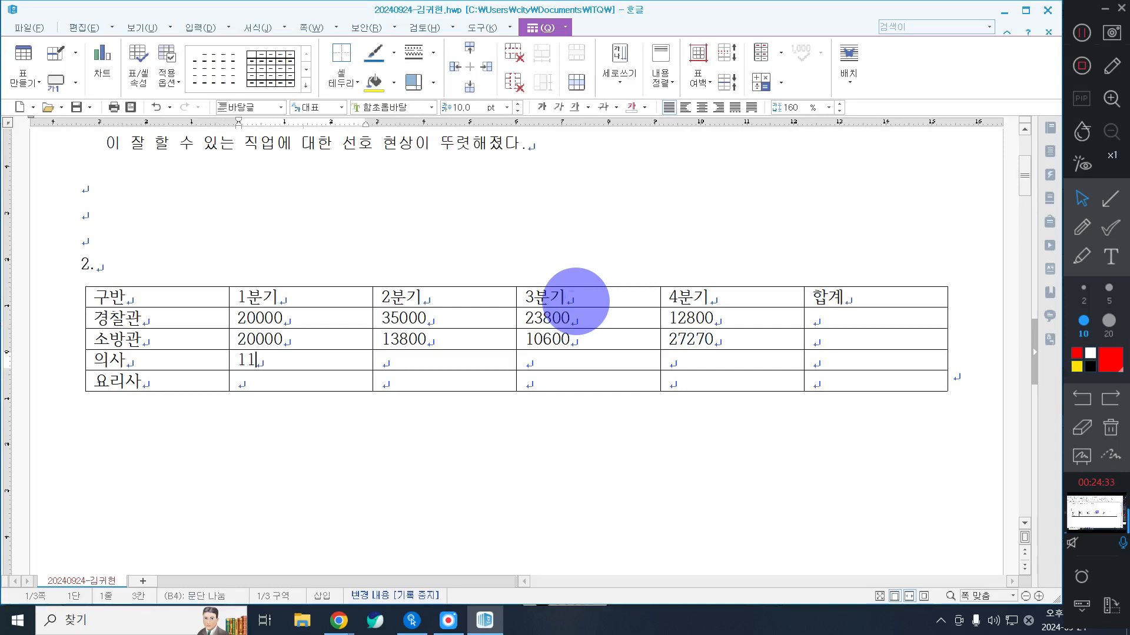
pyautogui.write('500')
pyautogui.press('Tab')
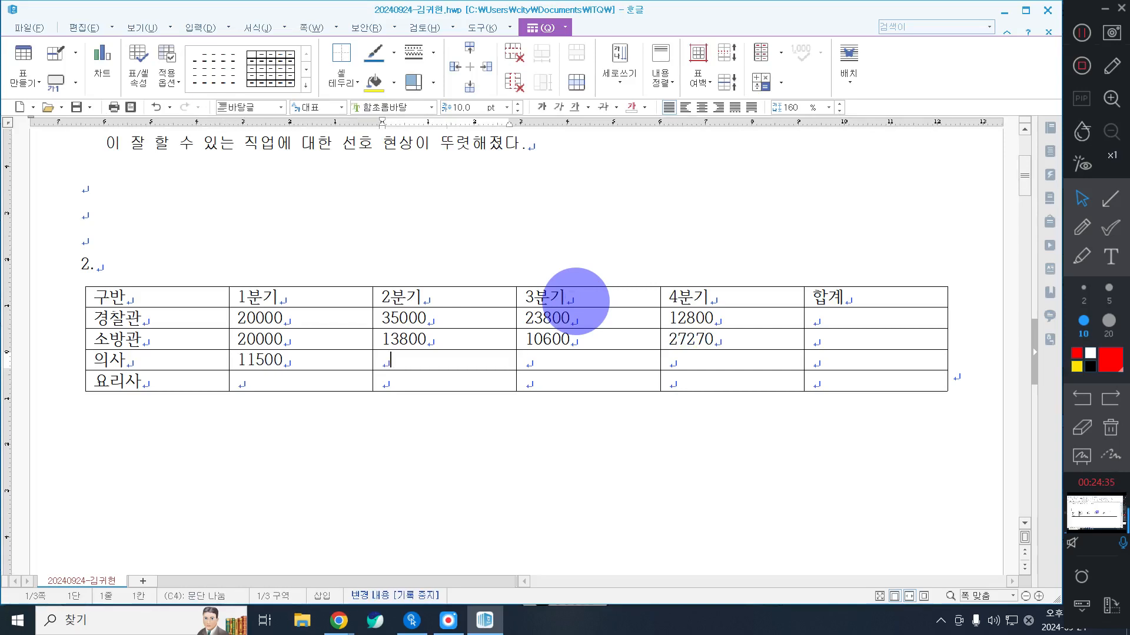
pyautogui.write('10000')
pyautogui.press('Tab')
pyautogui.write('1')
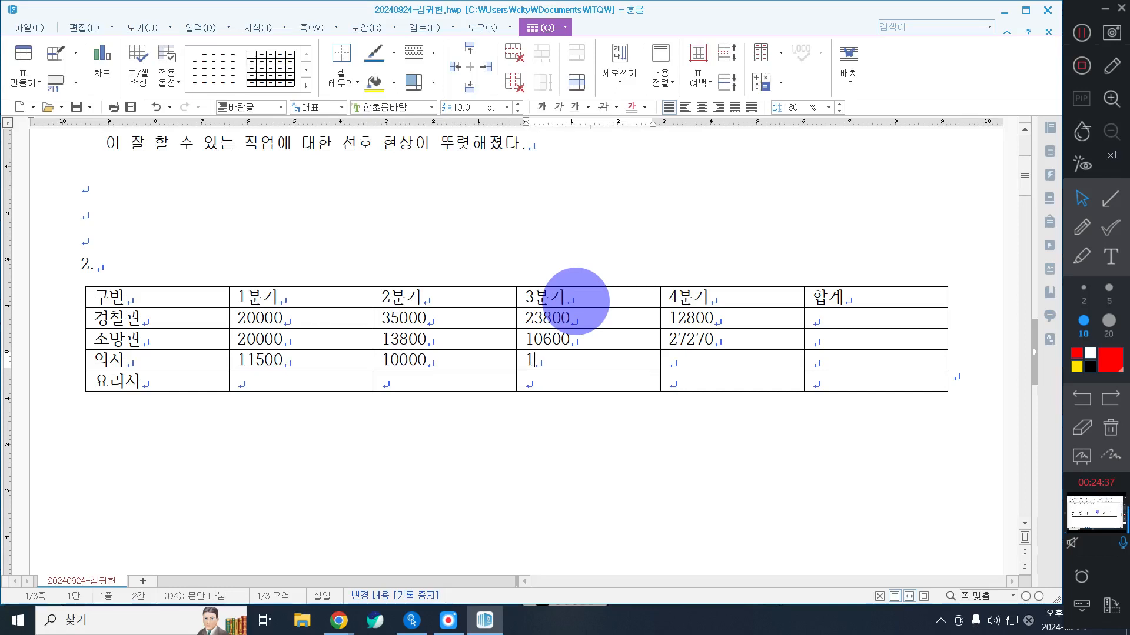
pyautogui.write('5000')
pyautogui.press('Tab')
pyautogui.write('1')
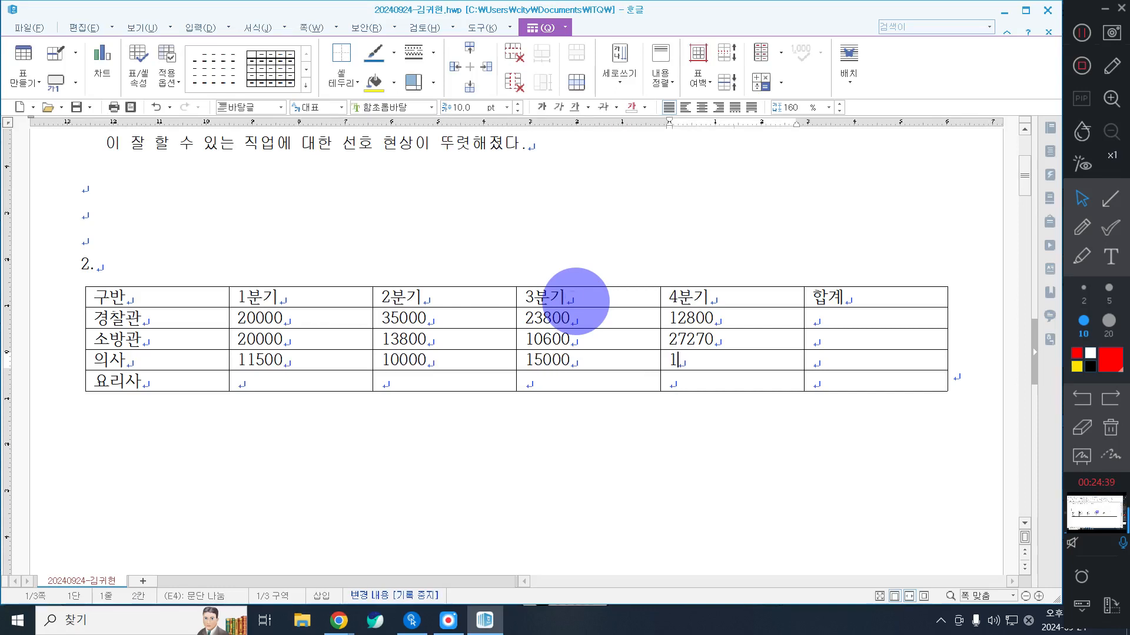
pyautogui.write('7000')
# Step: Fill the 요리사 row's four quarter cells with 23600, 27800, 24500 and 29800
pyautogui.press('Tab')
pyautogui.press('Tab')
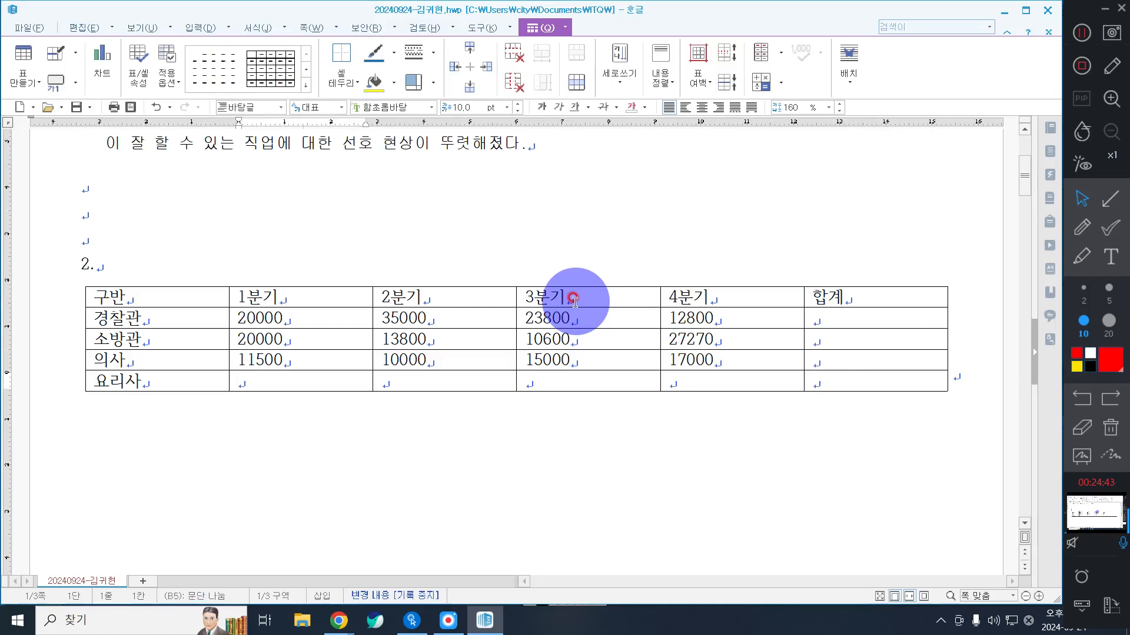
pyautogui.write('23600')
pyautogui.press('Tab')
pyautogui.write('2')
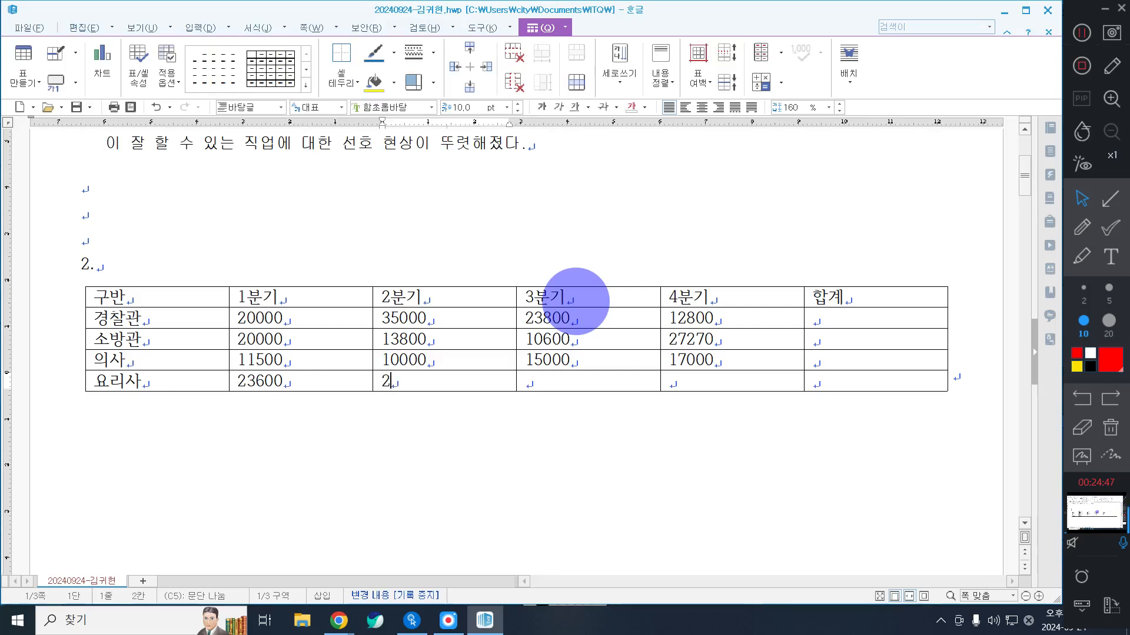
pyautogui.write('7800')
pyautogui.press('Tab')
pyautogui.write('2')
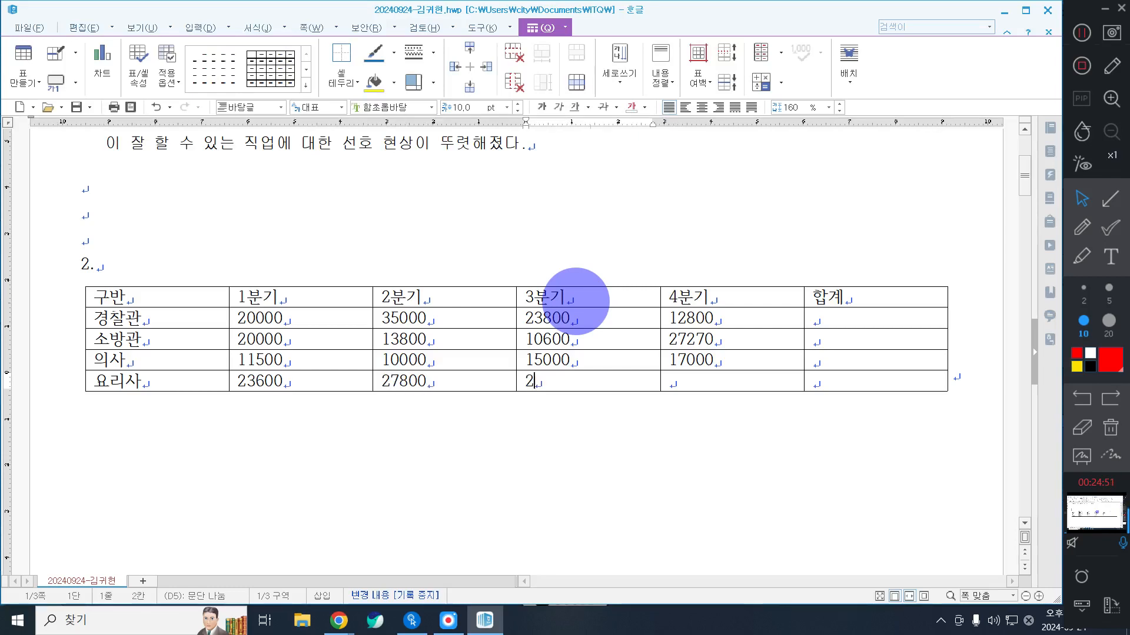
pyautogui.write('4500')
pyautogui.press('Tab')
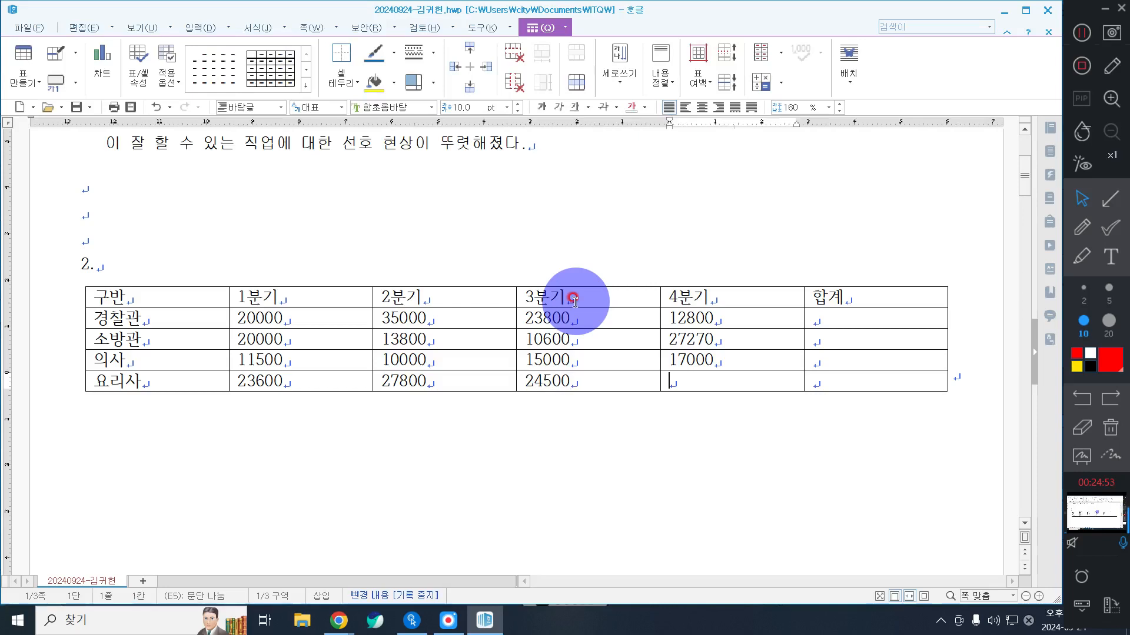
pyautogui.write('29800')
pyautogui.click(1075, 32)
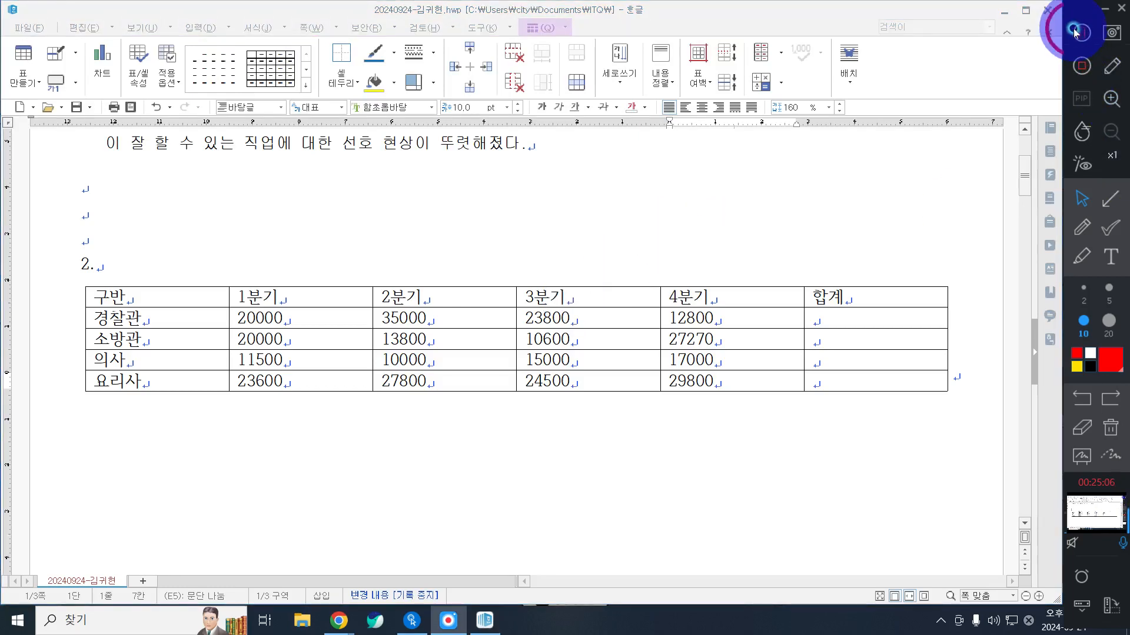
# Step: Correct the first header cell of the table to 구분
pyautogui.click(200, 316)
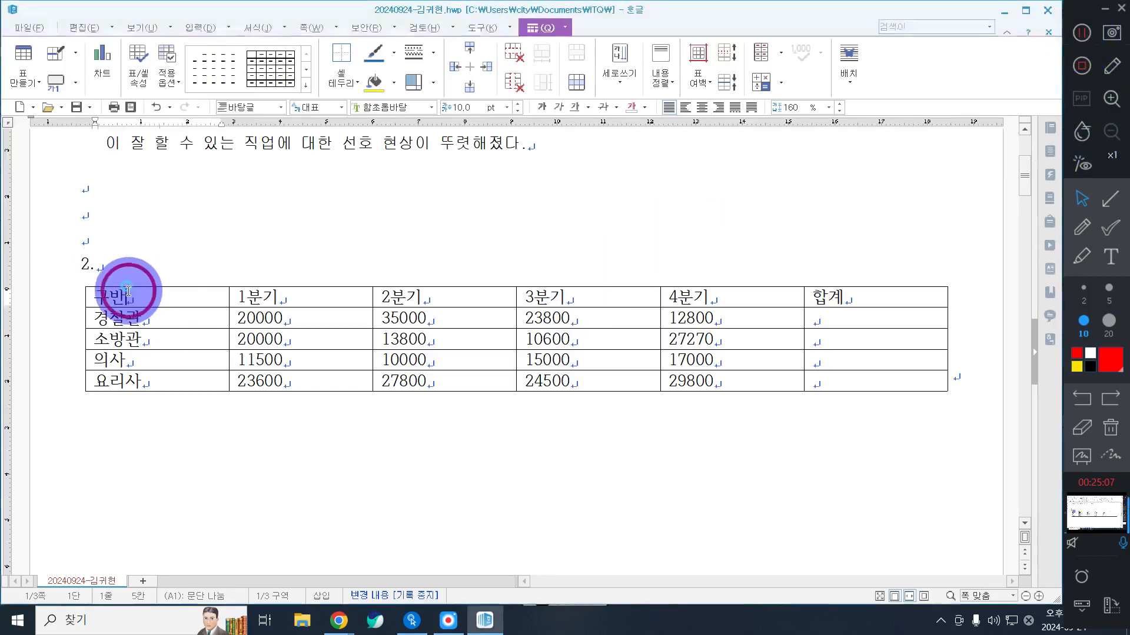
pyautogui.click(159, 291)
pyautogui.press('BackSpace')
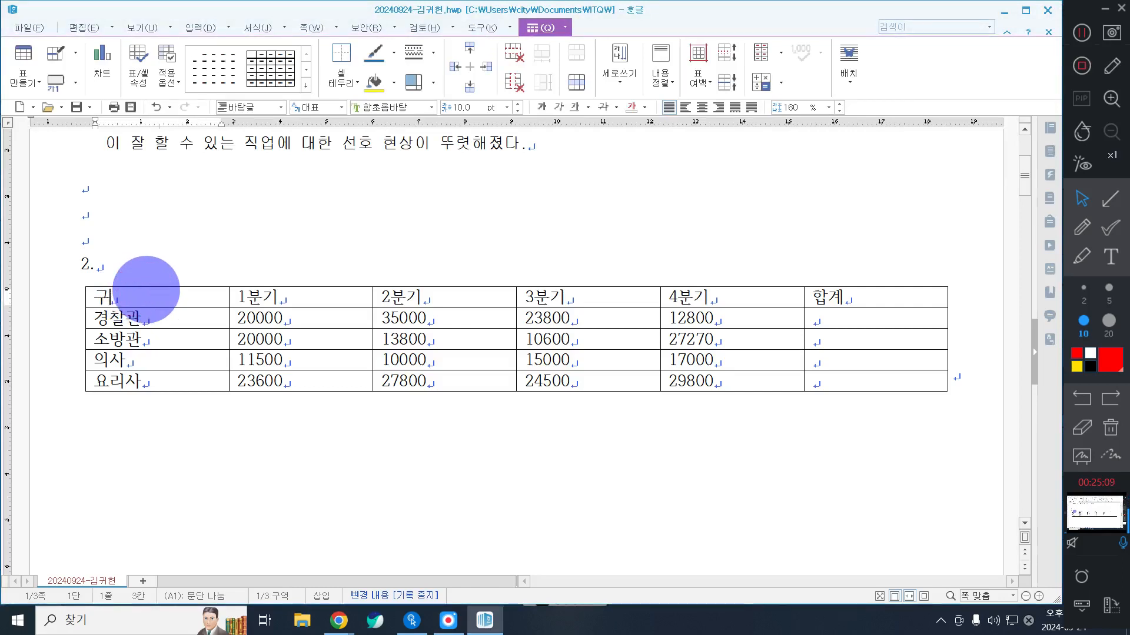
pyautogui.write('분')
# Step: Set the font of the entire quarterly job table under question 2 to 돋움
pyautogui.moveTo(168, 291); pyautogui.dragTo(851, 424)
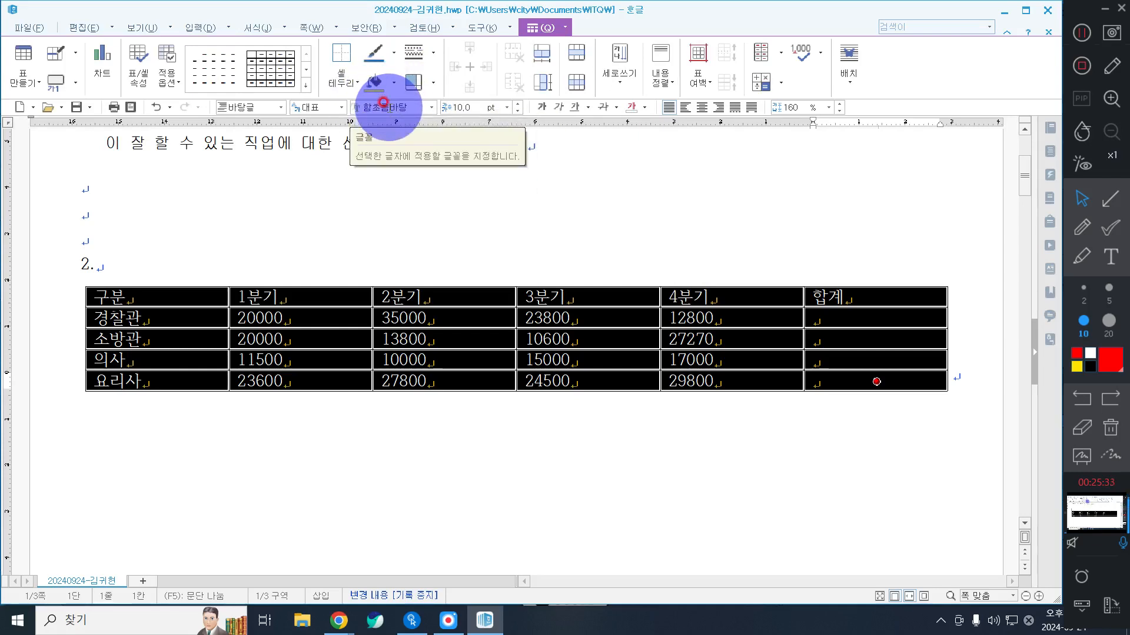
pyautogui.click(431, 106)
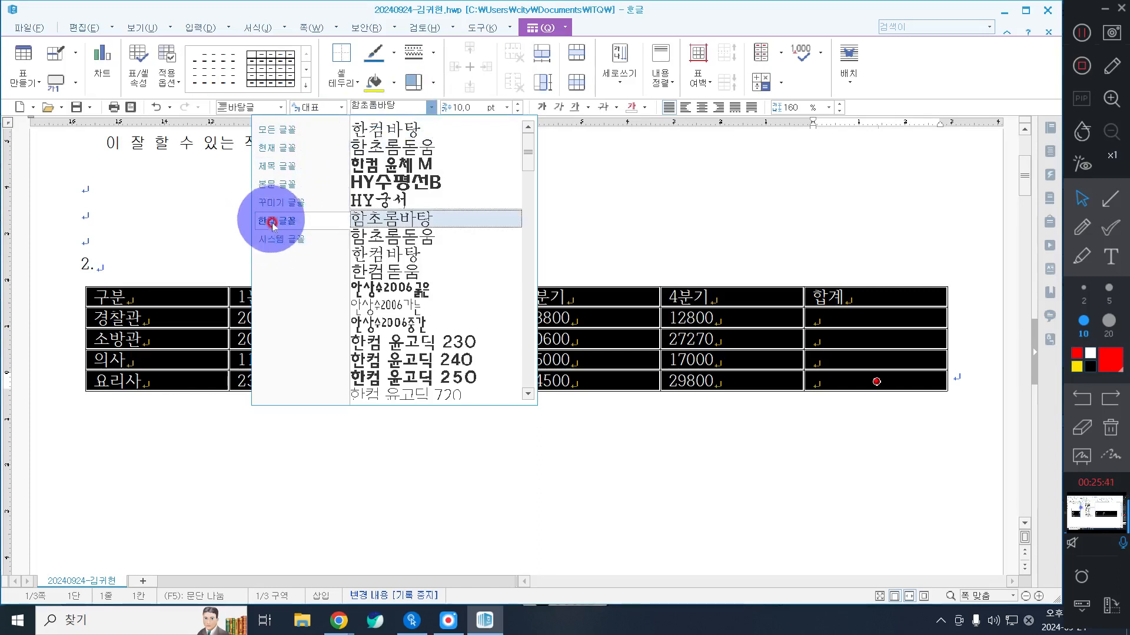
pyautogui.click(275, 129)
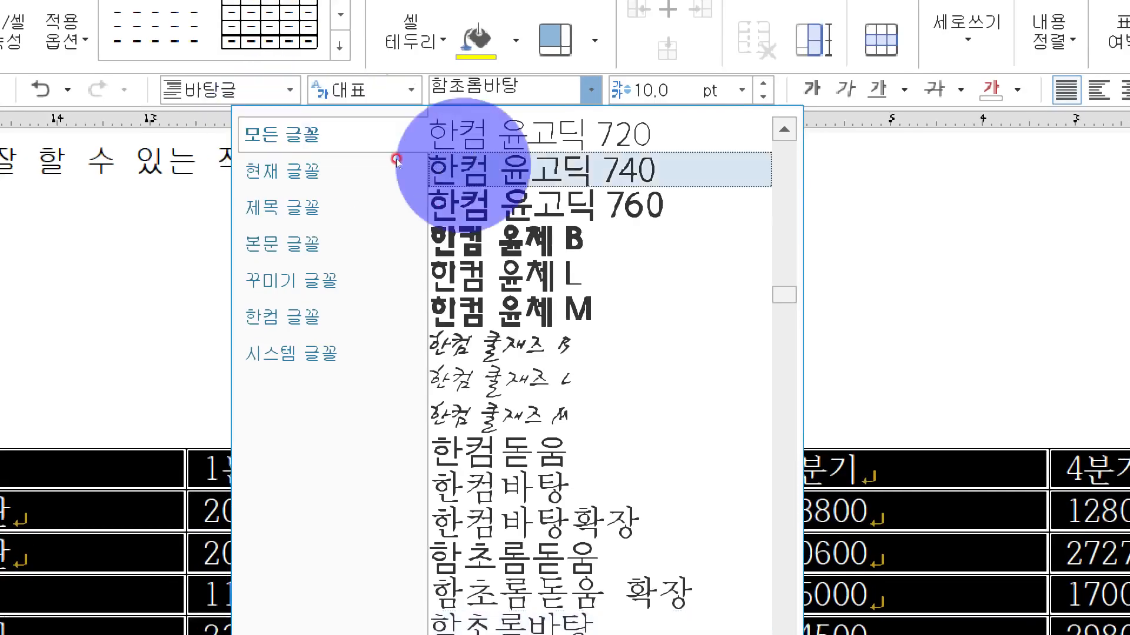
pyautogui.scroll(4, 355, 169)
pyautogui.scroll(15, 437, 211)
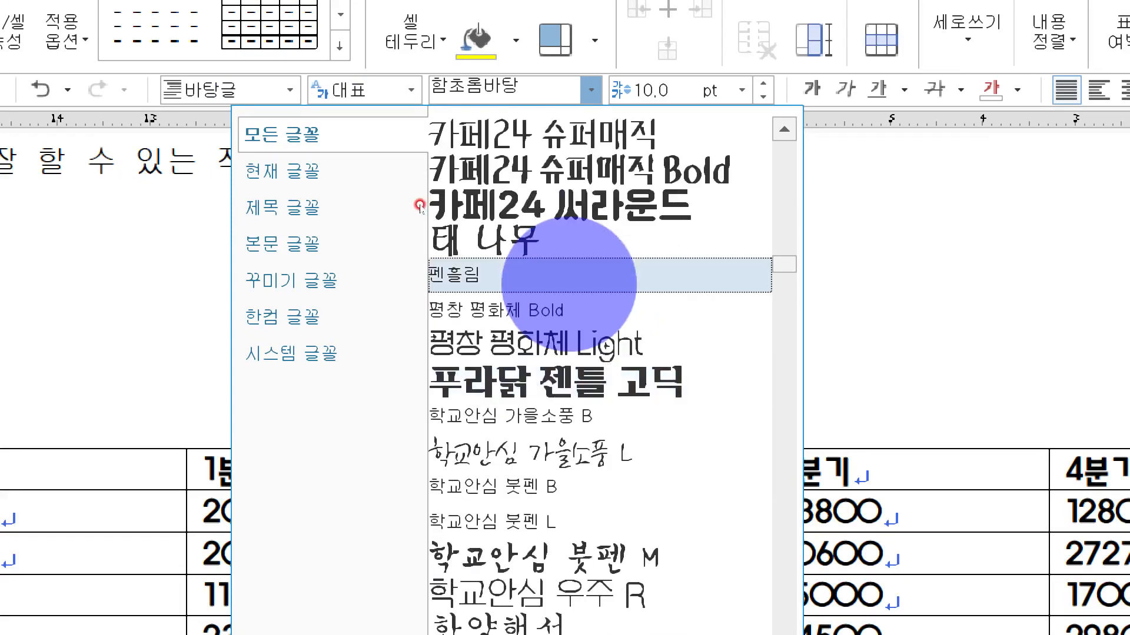
pyautogui.scroll(5, 419, 206)
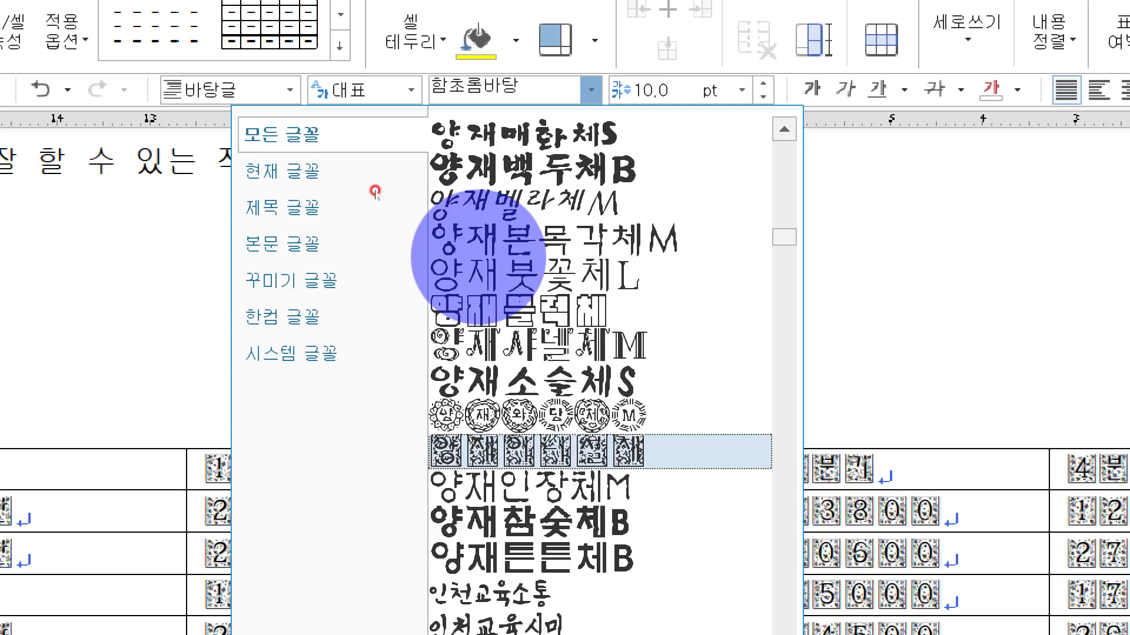
pyautogui.scroll(2, 375, 191)
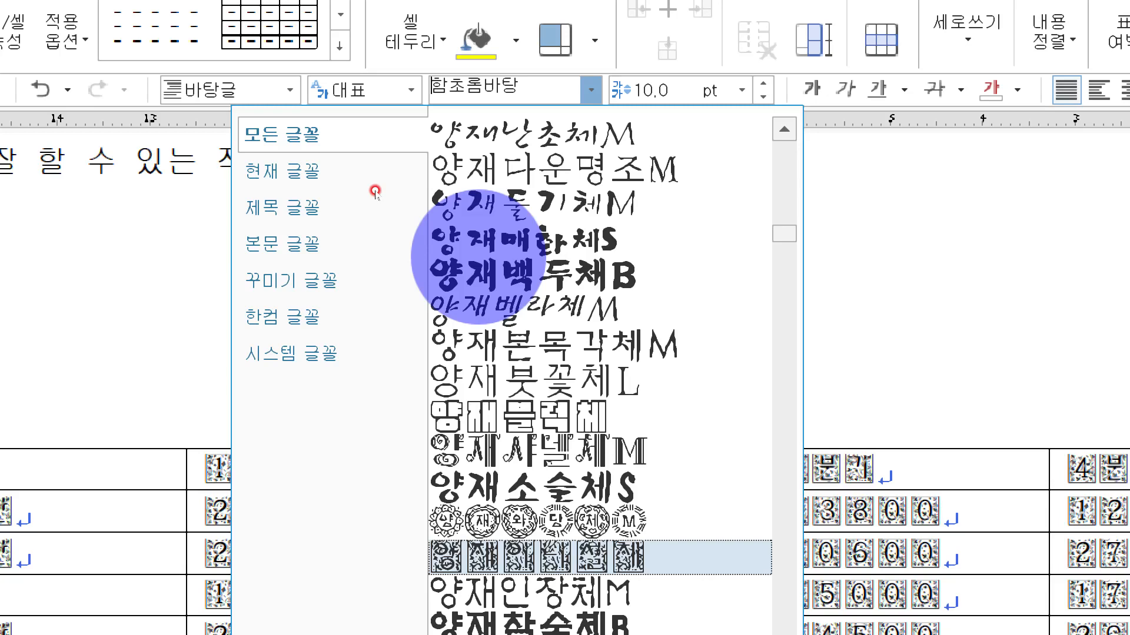
pyautogui.scroll(6, 375, 191)
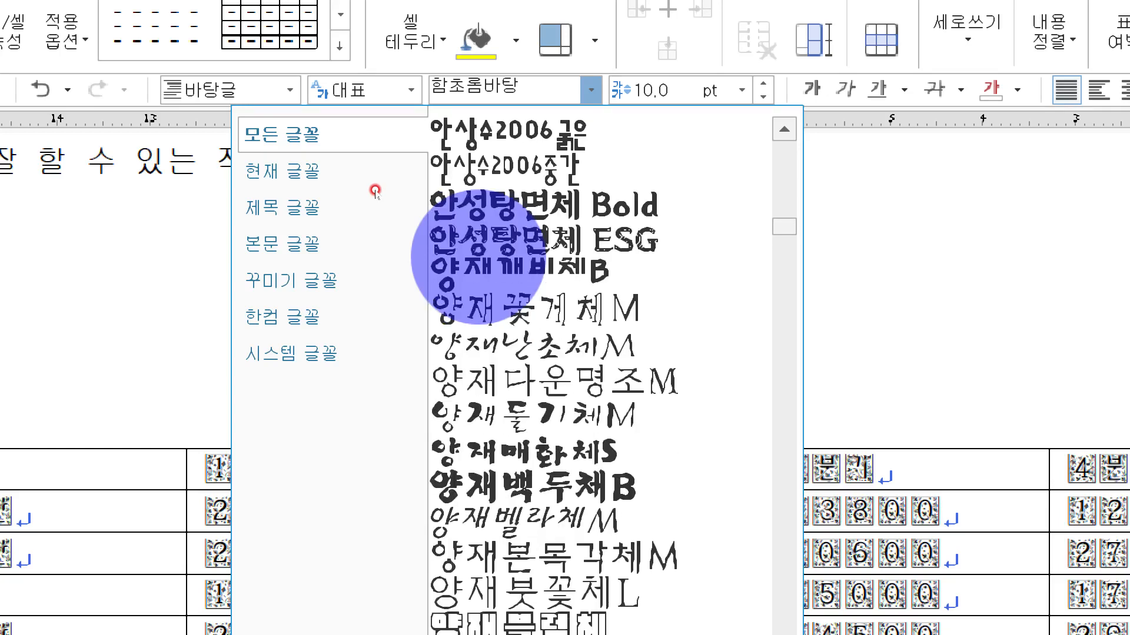
pyautogui.scroll(10, 412, 235)
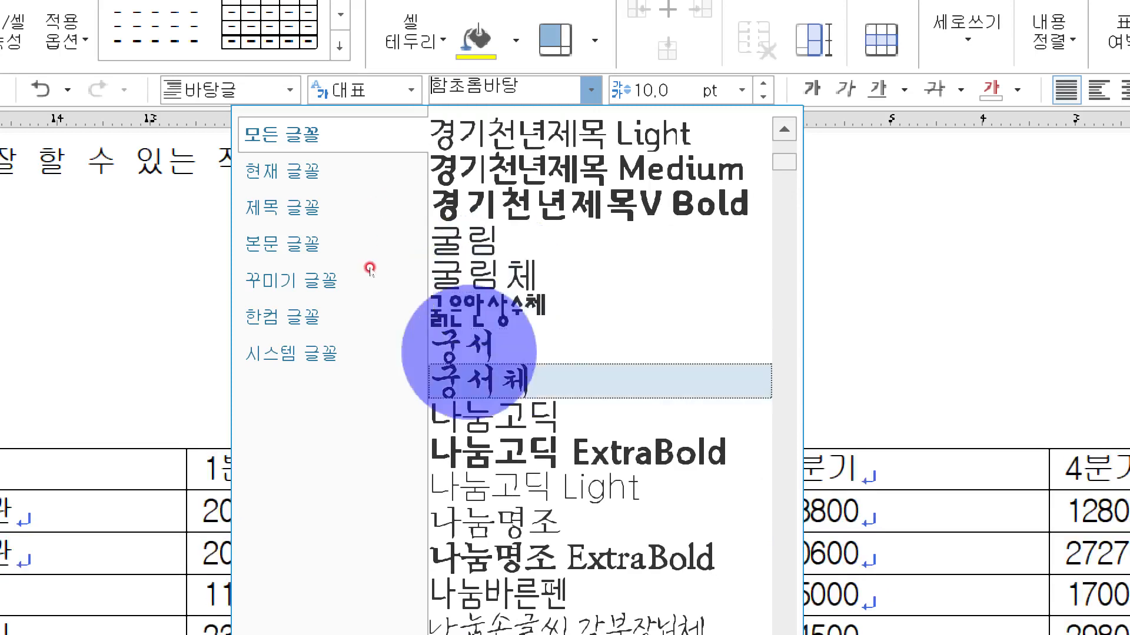
pyautogui.scroll(-10, 377, 271)
pyautogui.scroll(-10, 392, 272)
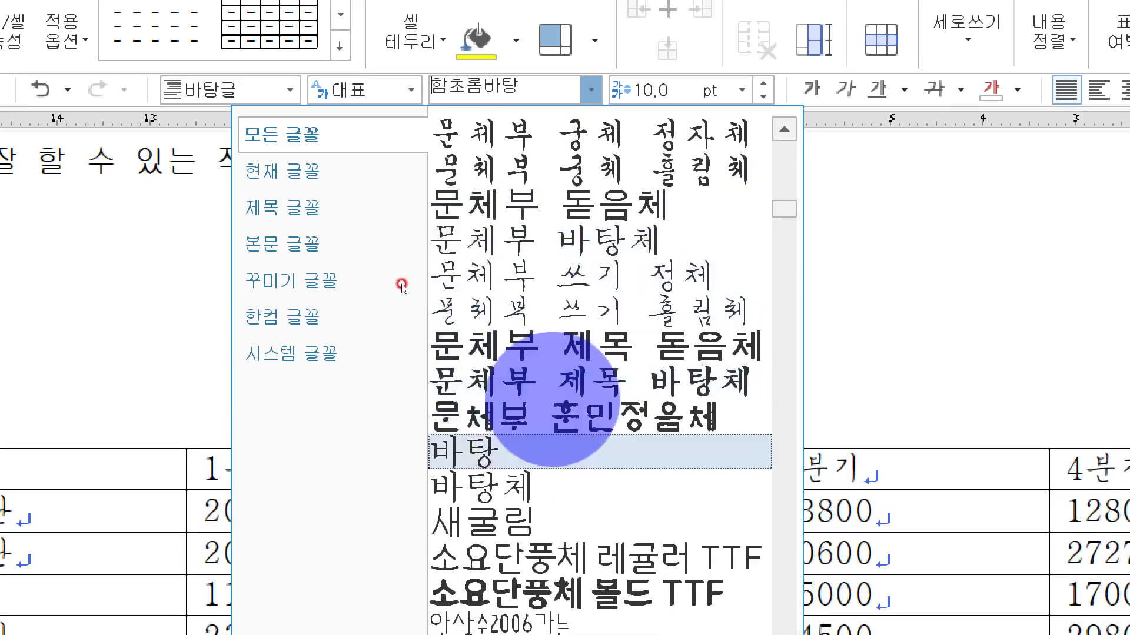
pyautogui.scroll(5, 389, 217)
pyautogui.scroll(3, 386, 206)
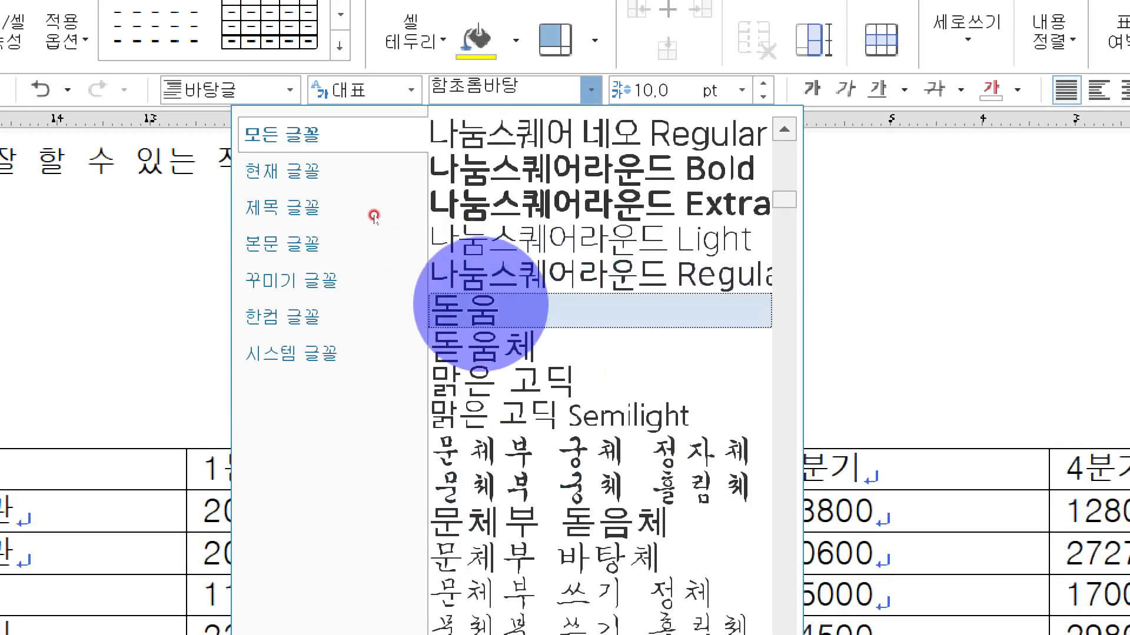
pyautogui.click(465, 239)
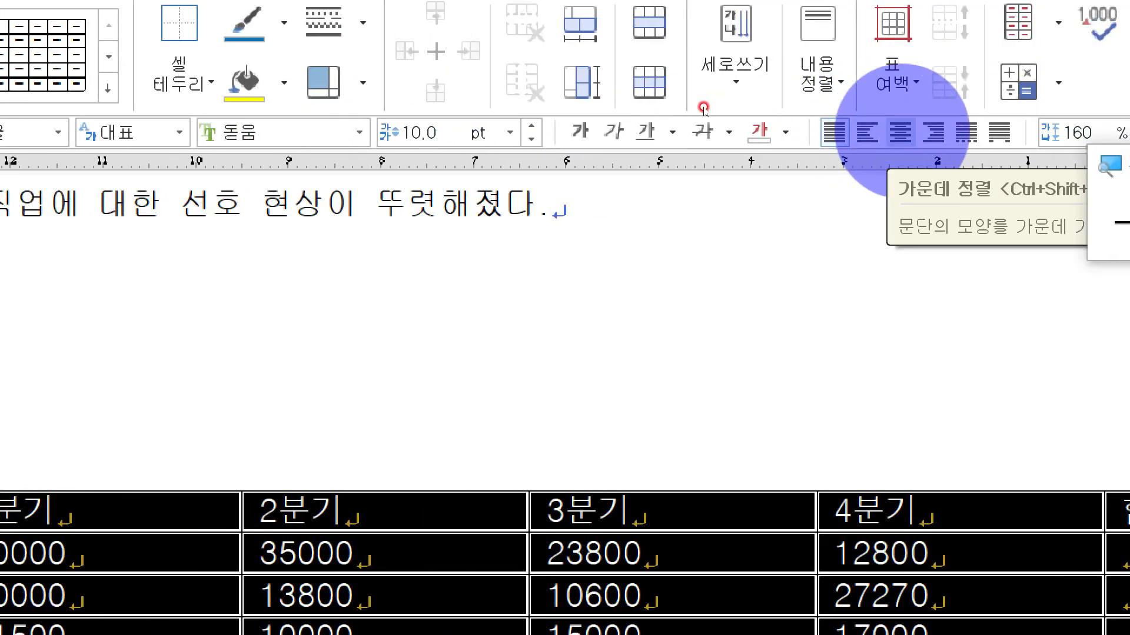
# Step: Center-align the text in all table cells and make every row slightly taller
pyautogui.click(900, 131)
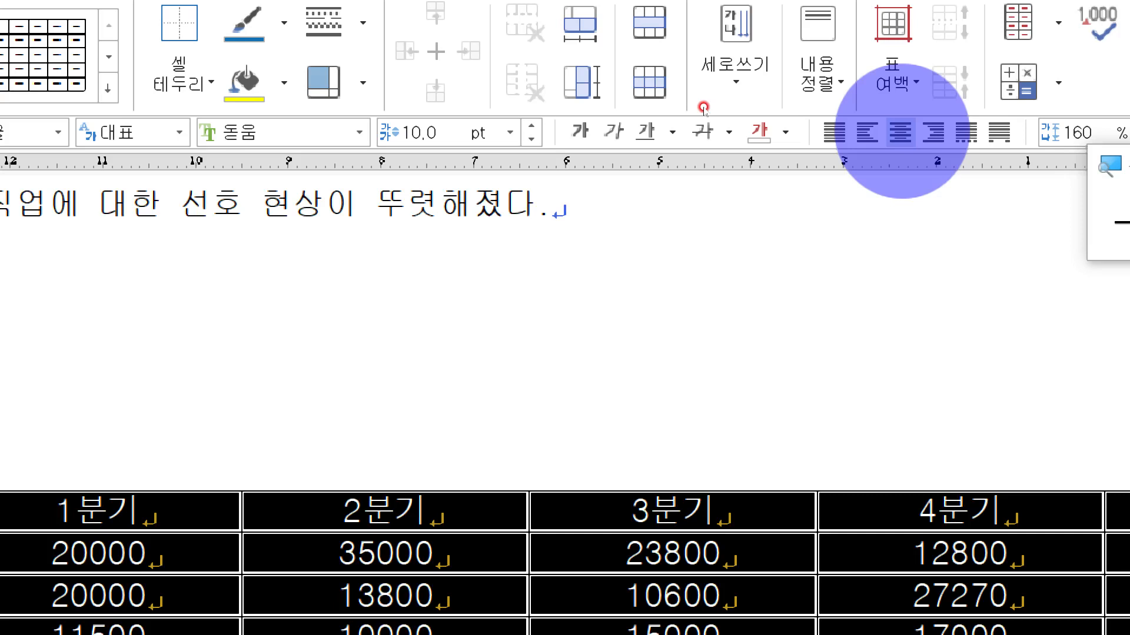
pyautogui.hotkey('ctrl', 'Down')
pyautogui.hotkey('ctrl', 'Down')
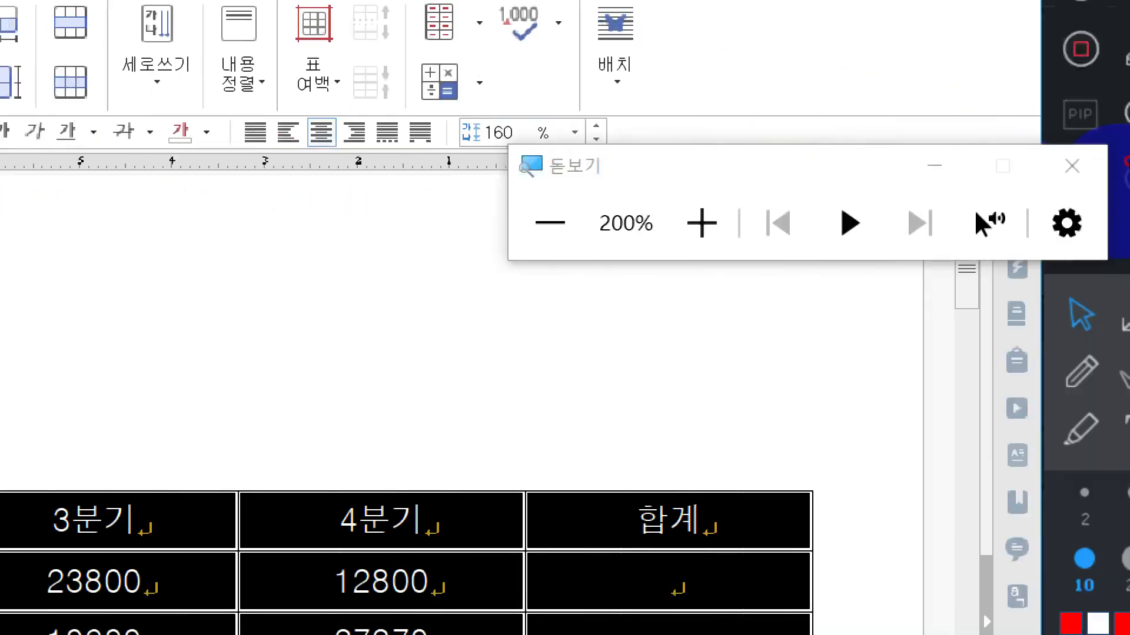
pyautogui.click(1025, 166)
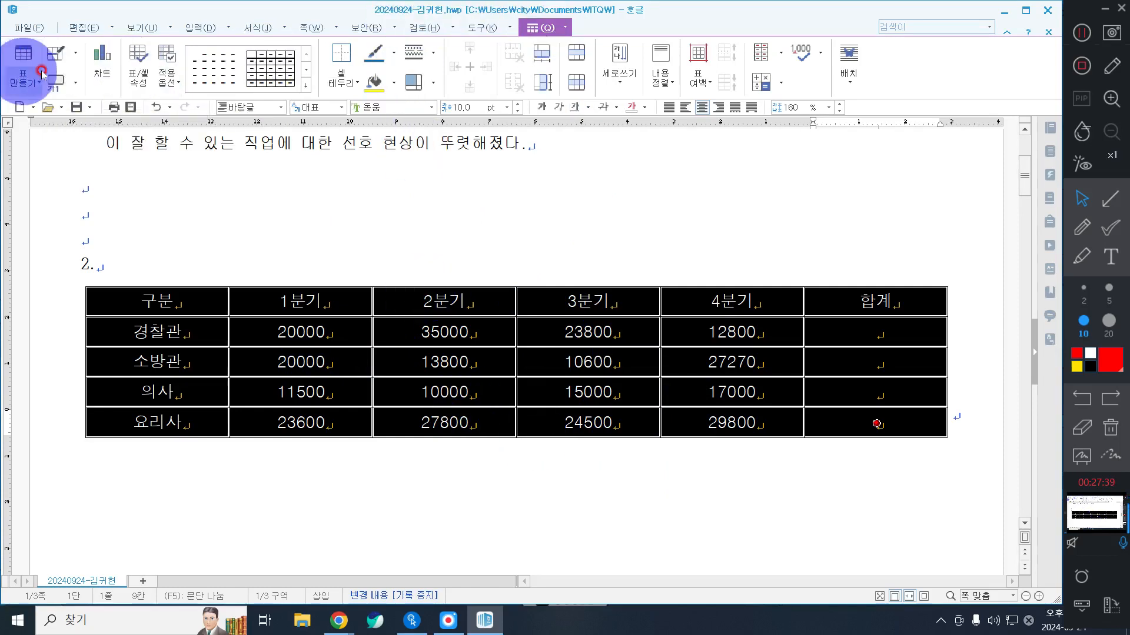
# Step: Add a caption above the quarterly job table
pyautogui.click(59, 82)
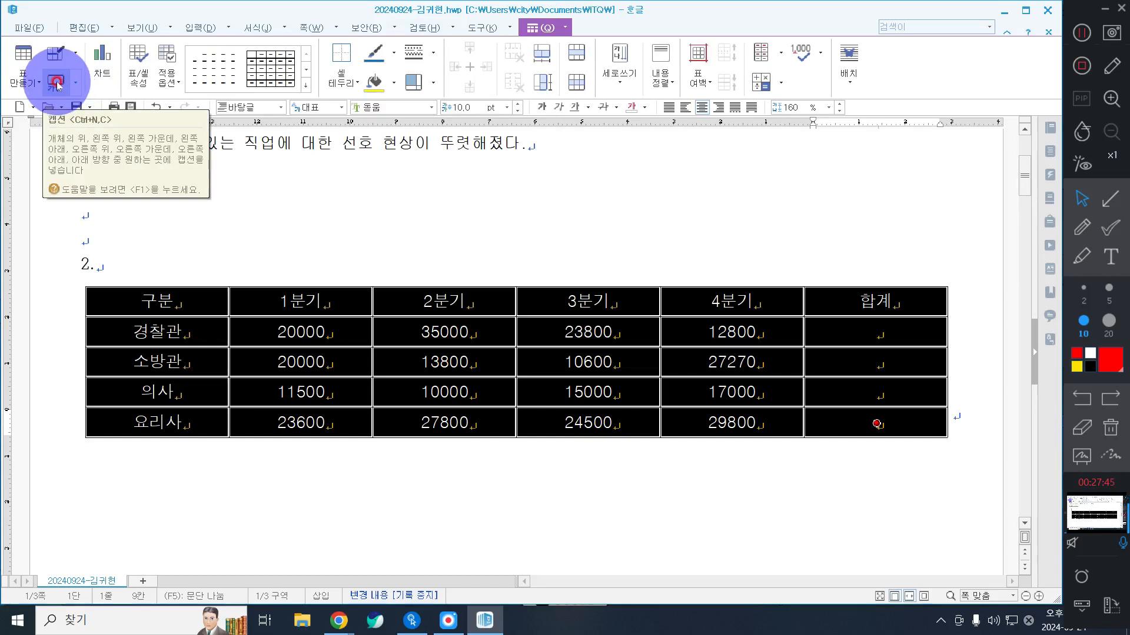
pyautogui.click(77, 83)
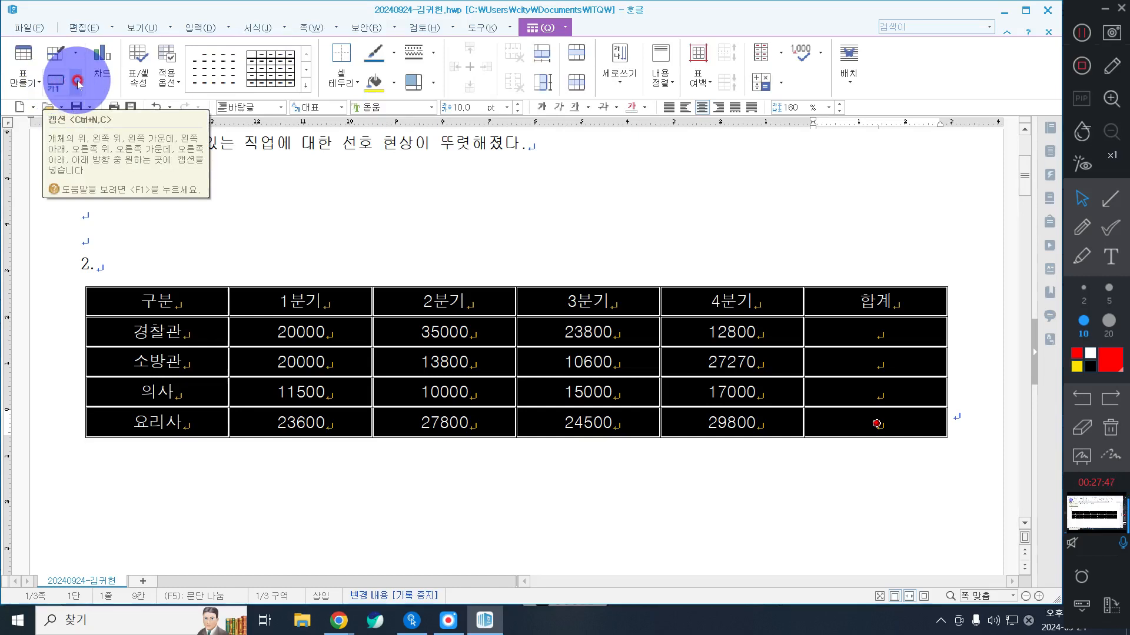
pyautogui.click(77, 82)
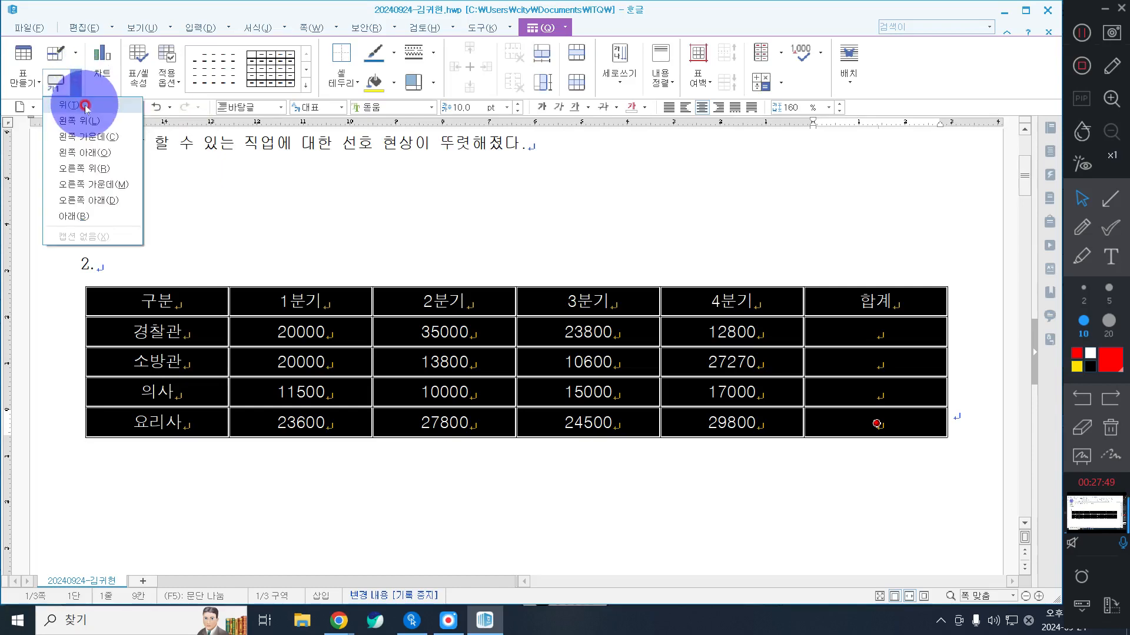
pyautogui.click(85, 106)
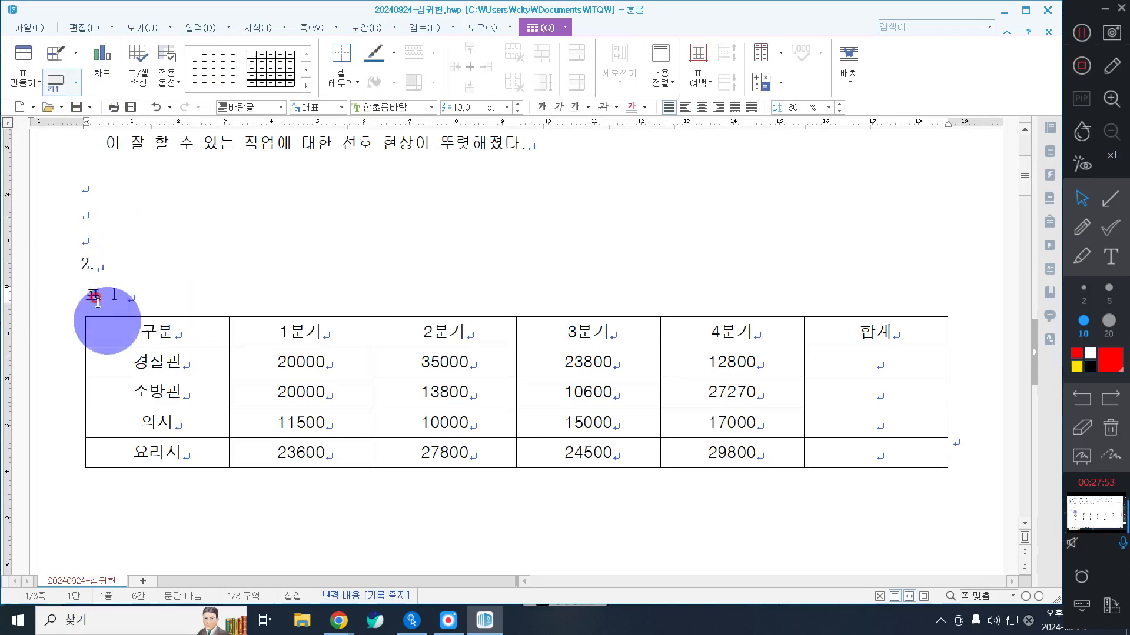
# Step: Delete the default text 표 1 from the table caption
pyautogui.moveTo(140, 296); pyautogui.dragTo(62, 292)
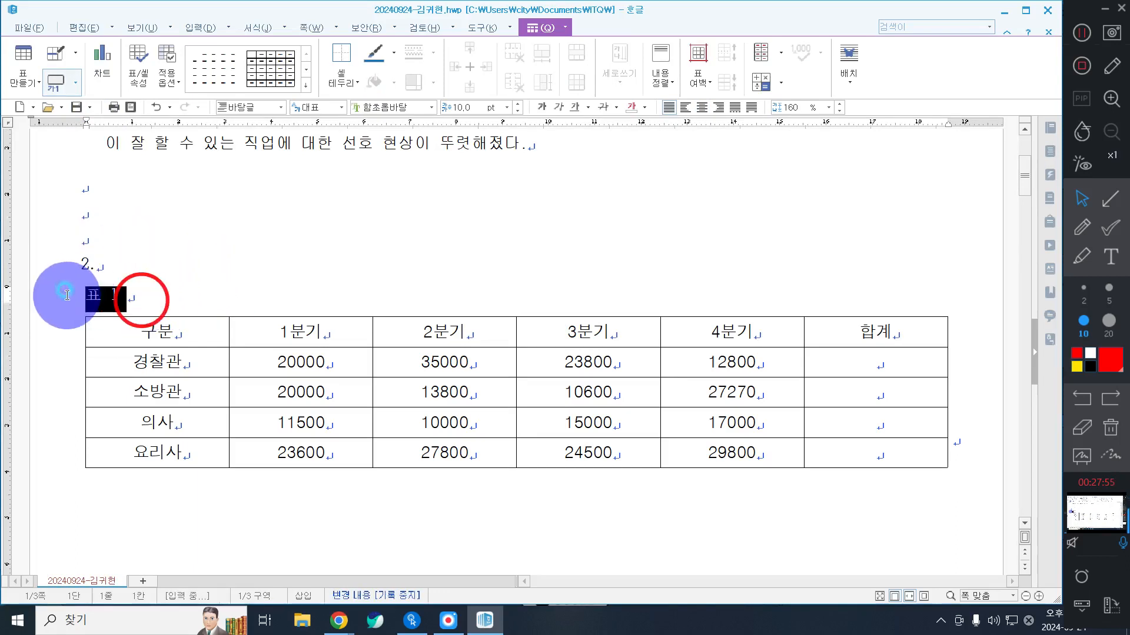
pyautogui.click(141, 295)
pyautogui.moveTo(141, 295); pyautogui.dragTo(89, 294)
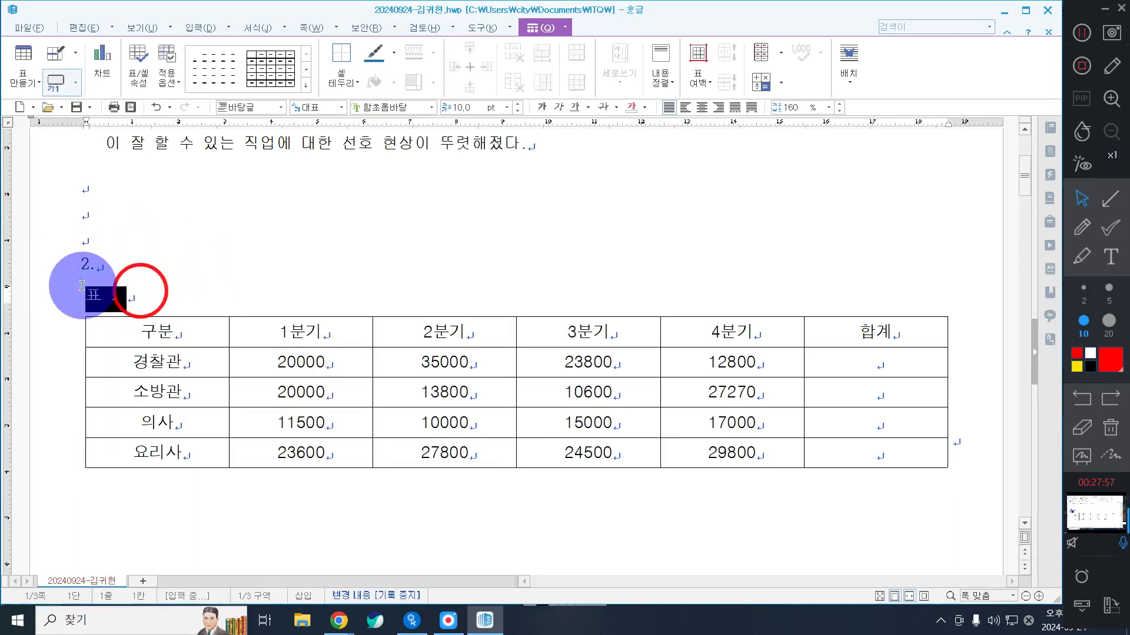
pyautogui.press('F9')
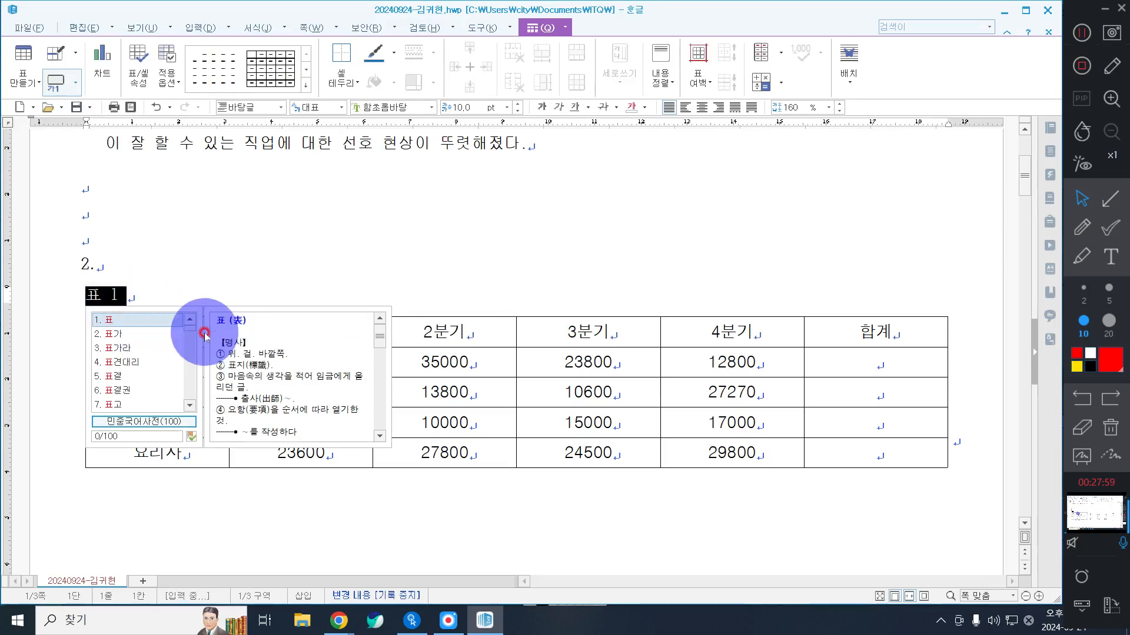
pyautogui.press('Escape')
pyautogui.press('Delete')
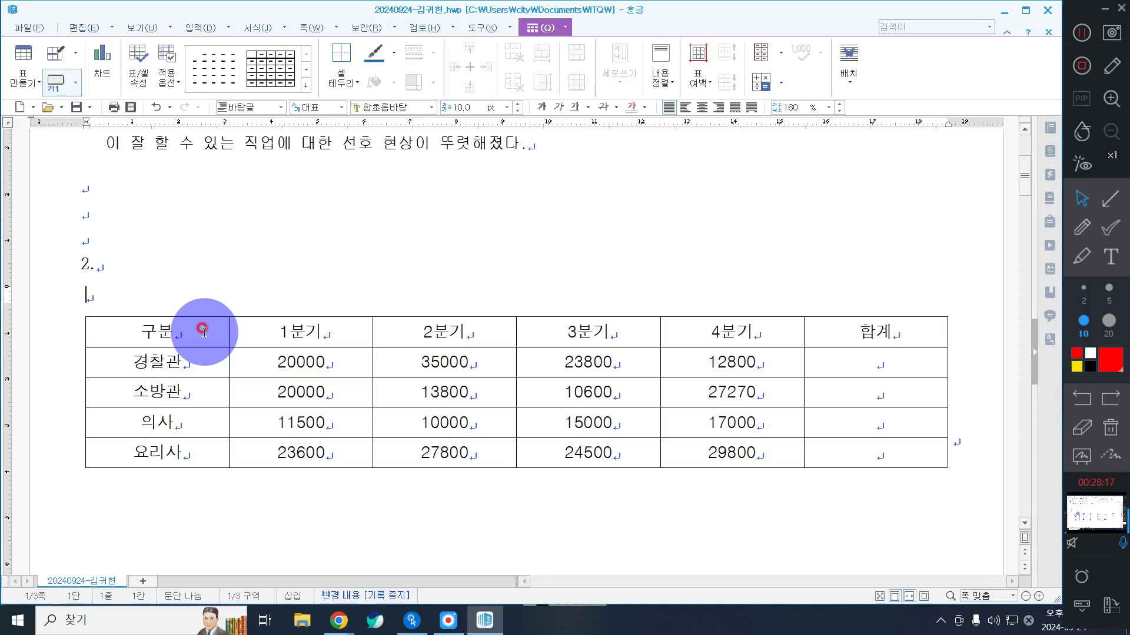
# Step: Enter the table caption 직업체험 현장학습 누적 인원(단위 : 명)
pyautogui.write('직업체허')
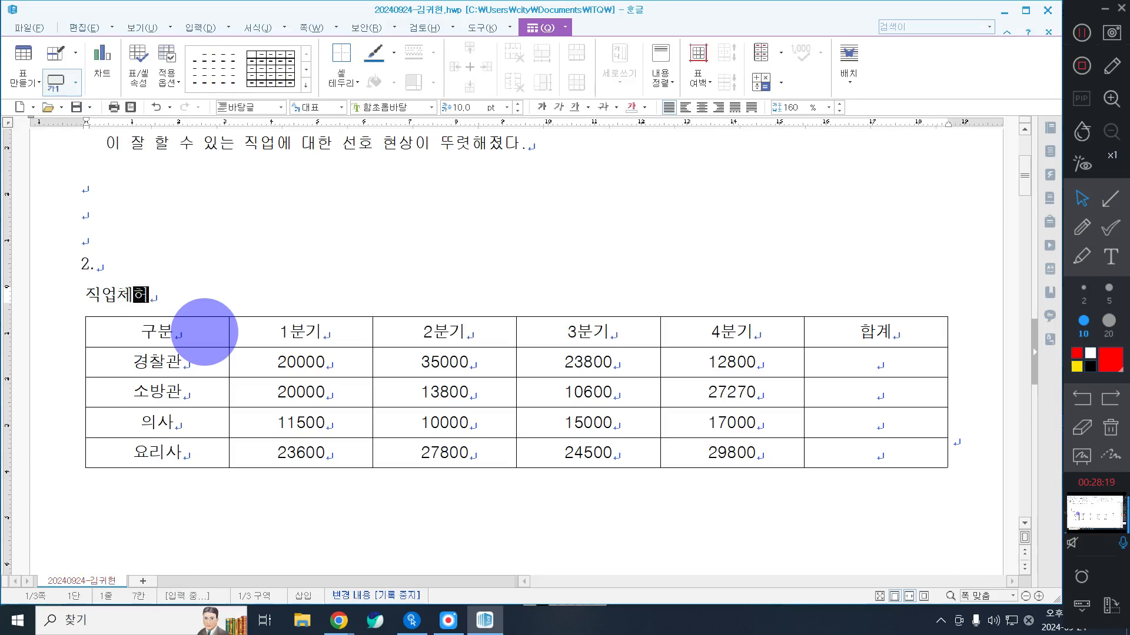
pyautogui.write('험 현장학')
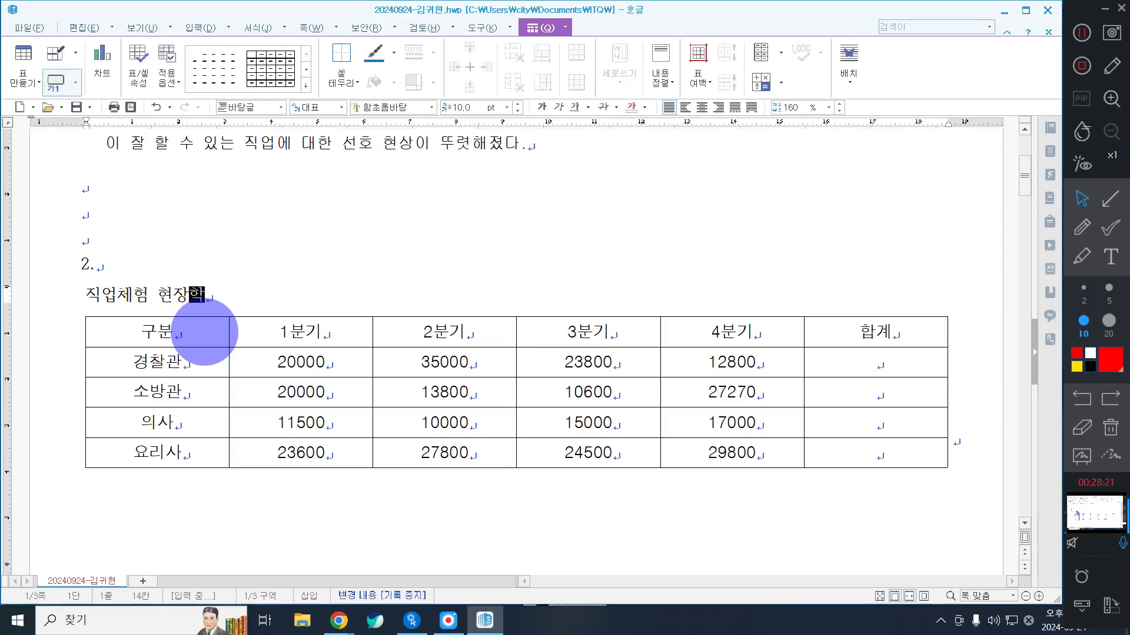
pyautogui.write('습 누적 인원')
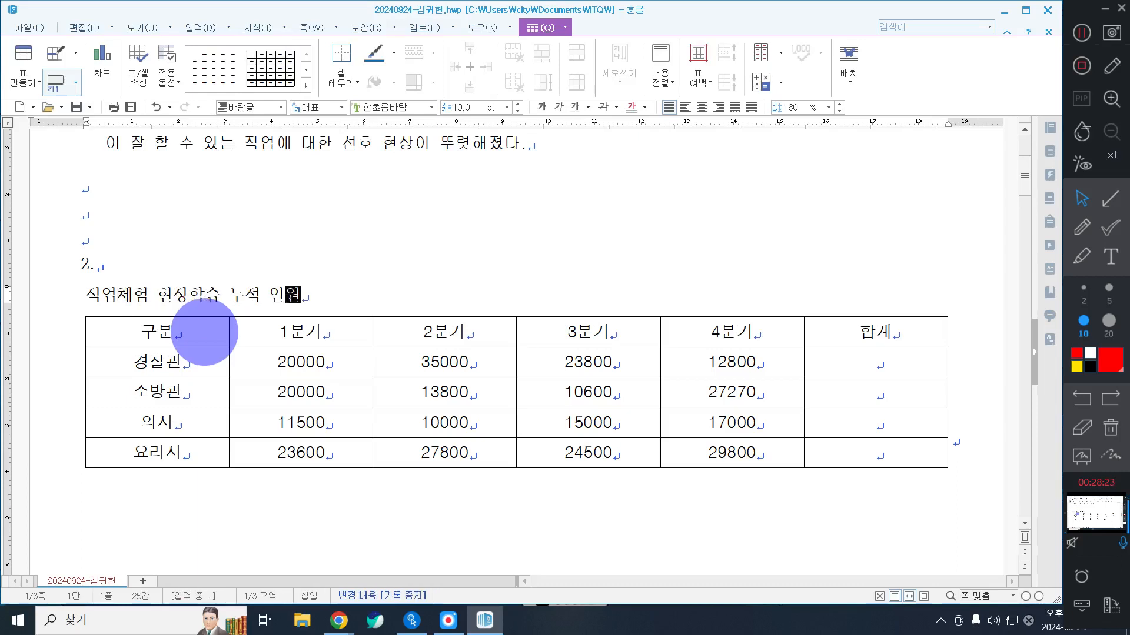
pyautogui.write('(단위 ')
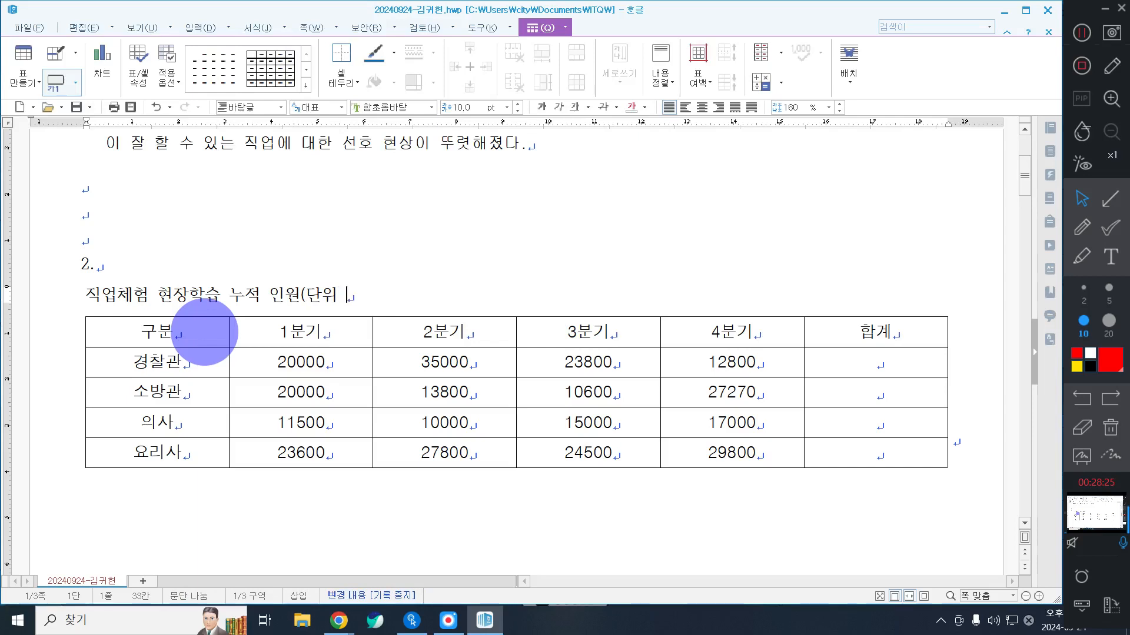
pyautogui.write(': 명)')
pyautogui.press('BackSpace')
# Step: Set the whole table caption in the 돋움 font and align it to the right
pyautogui.tripleClick(326, 307)
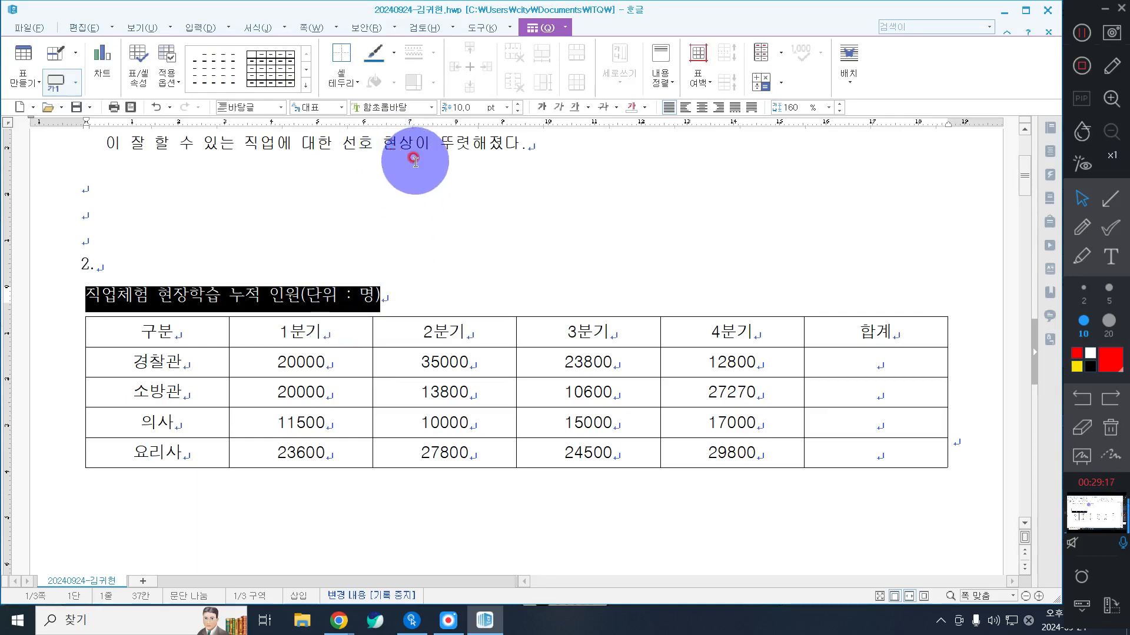
pyautogui.click(430, 107)
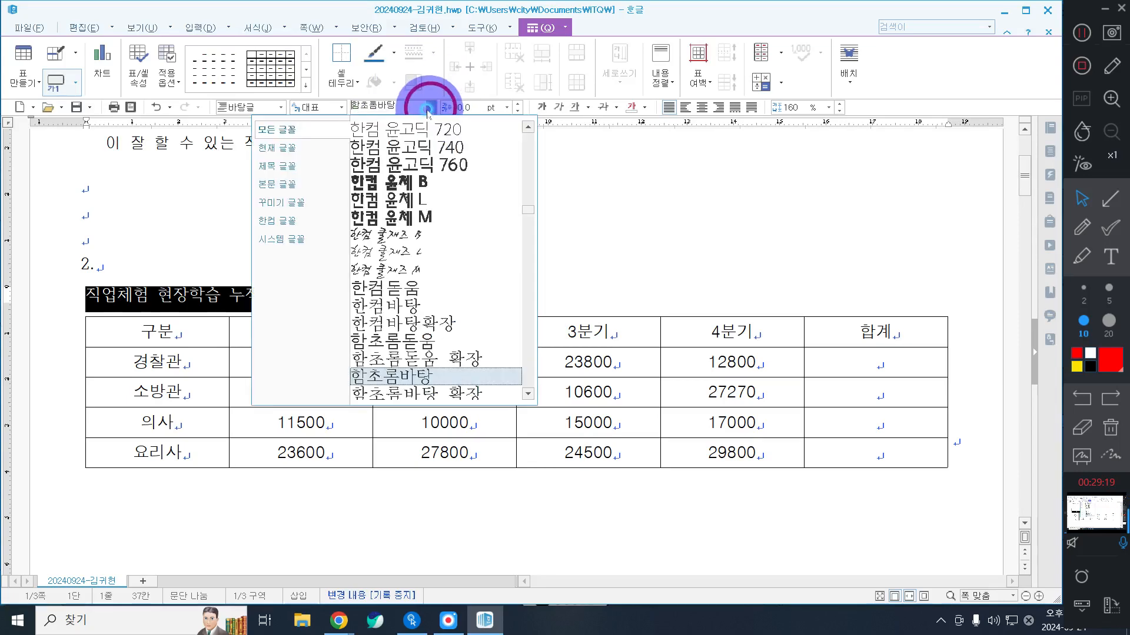
pyautogui.moveTo(525, 209); pyautogui.dragTo(510, 118)
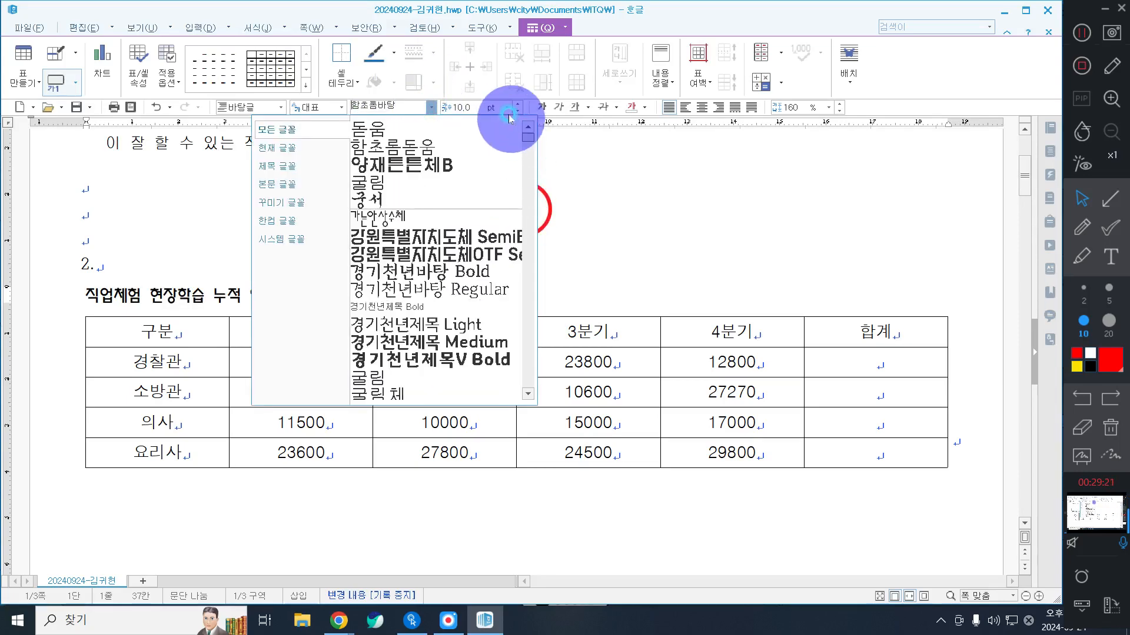
pyautogui.click(448, 126)
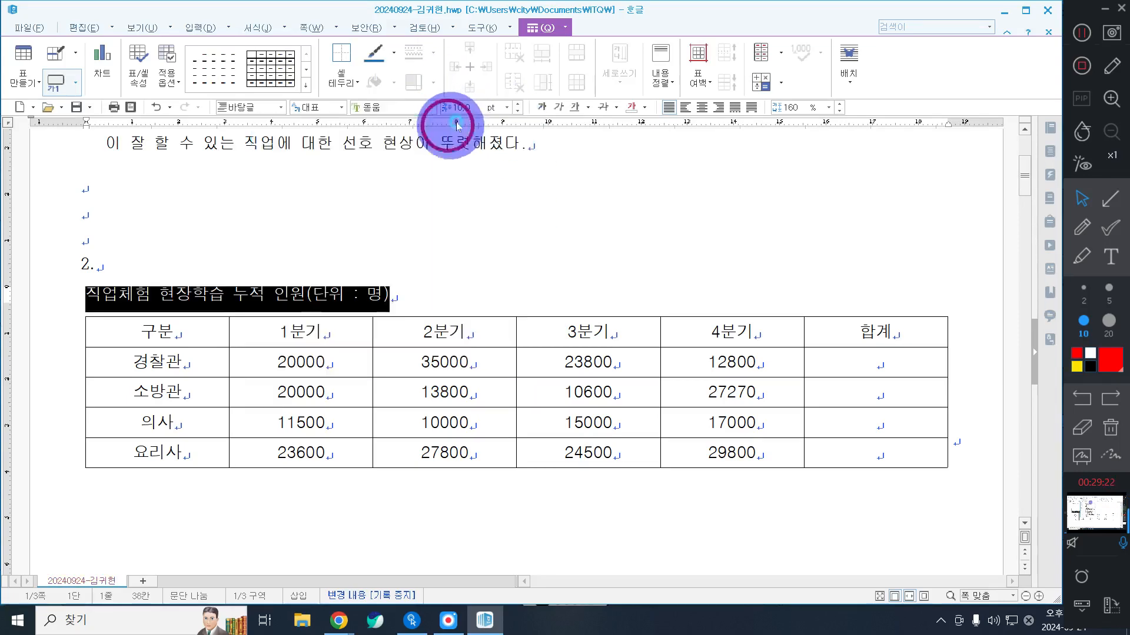
pyautogui.click(719, 108)
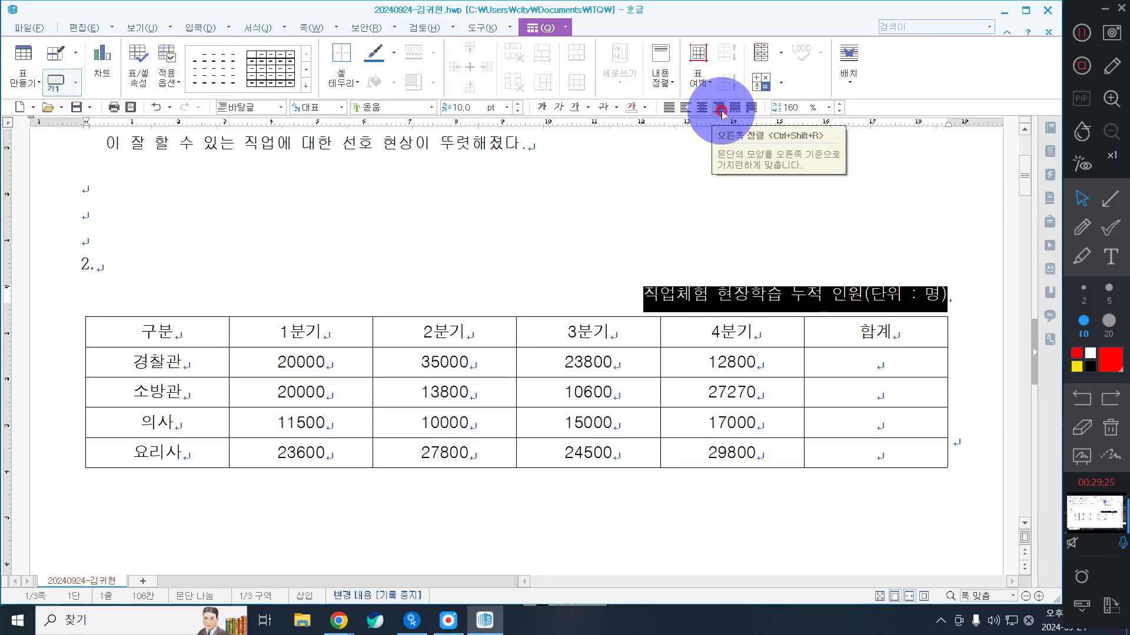
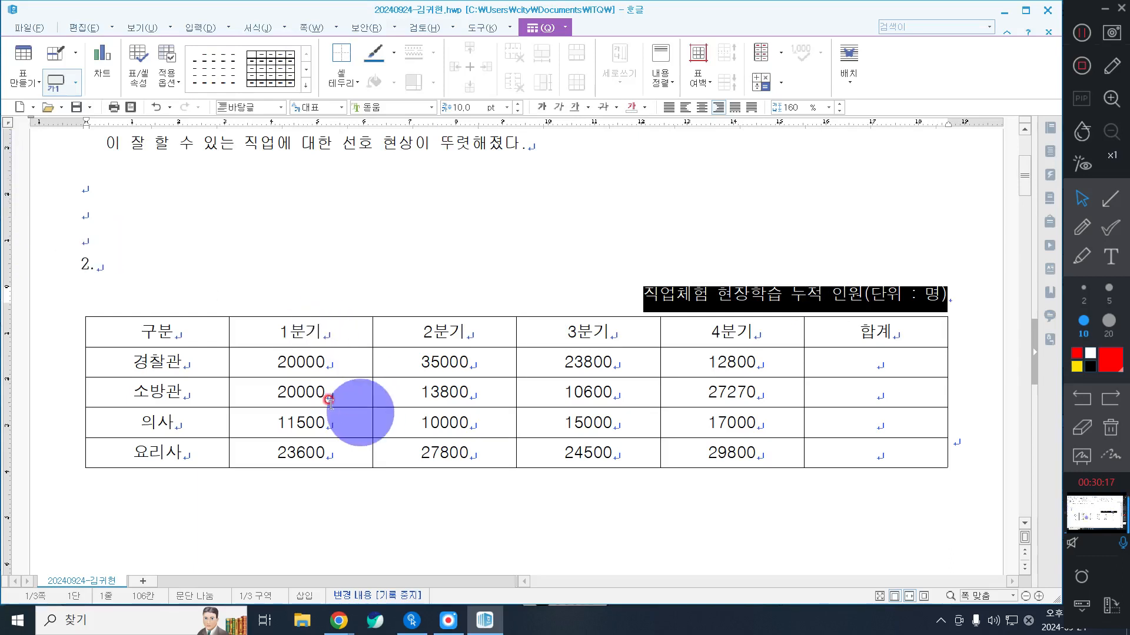
# Step: Right-align the number cells of the job table, from 1분기 through 합계 in the 경찰관 to 요리사 rows
pyautogui.moveTo(262, 362); pyautogui.dragTo(877, 453)
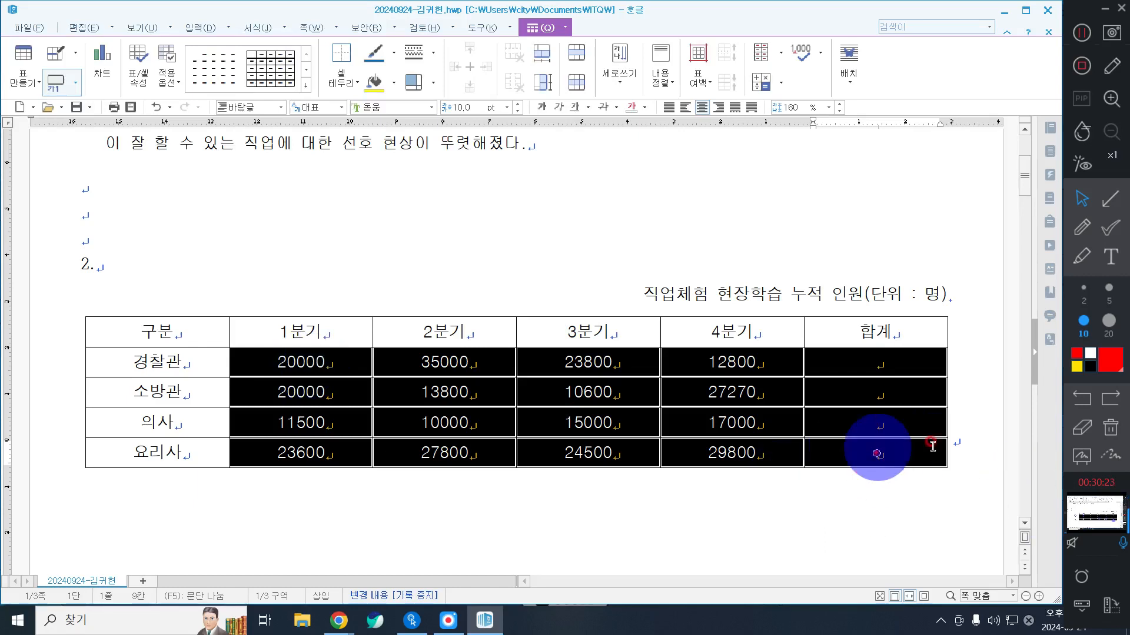
pyautogui.click(1108, 202)
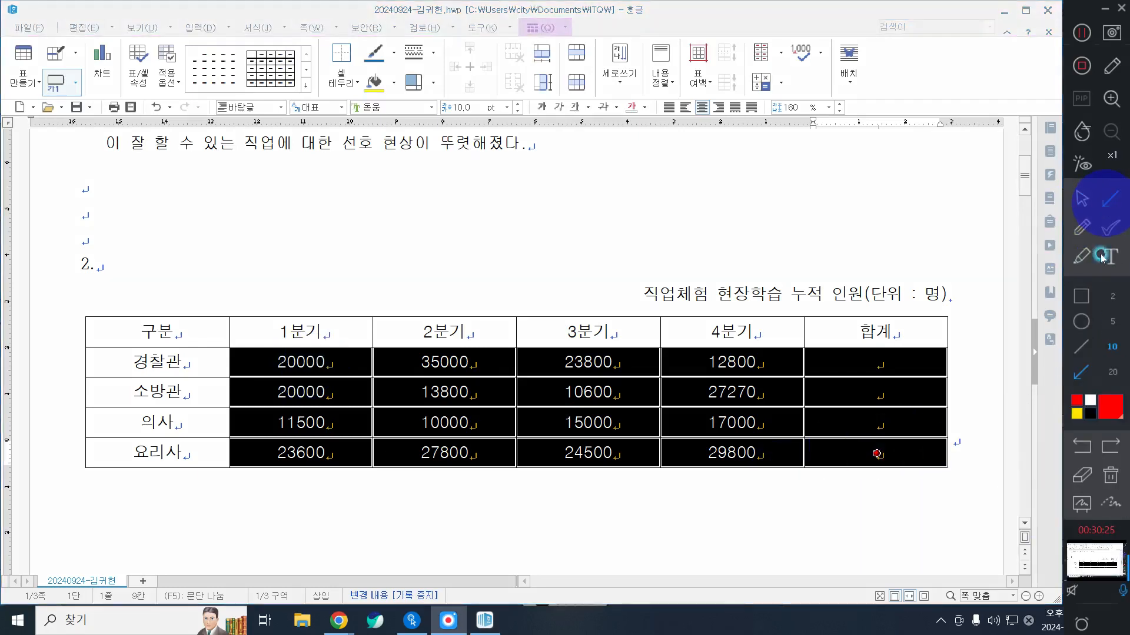
pyautogui.click(1082, 300)
pyautogui.moveTo(214, 335)
pyautogui.mouseDown()
pyautogui.moveTo(539, 447)
pyautogui.moveTo(965, 507)
pyautogui.moveTo(968, 491)
pyautogui.mouseUp()
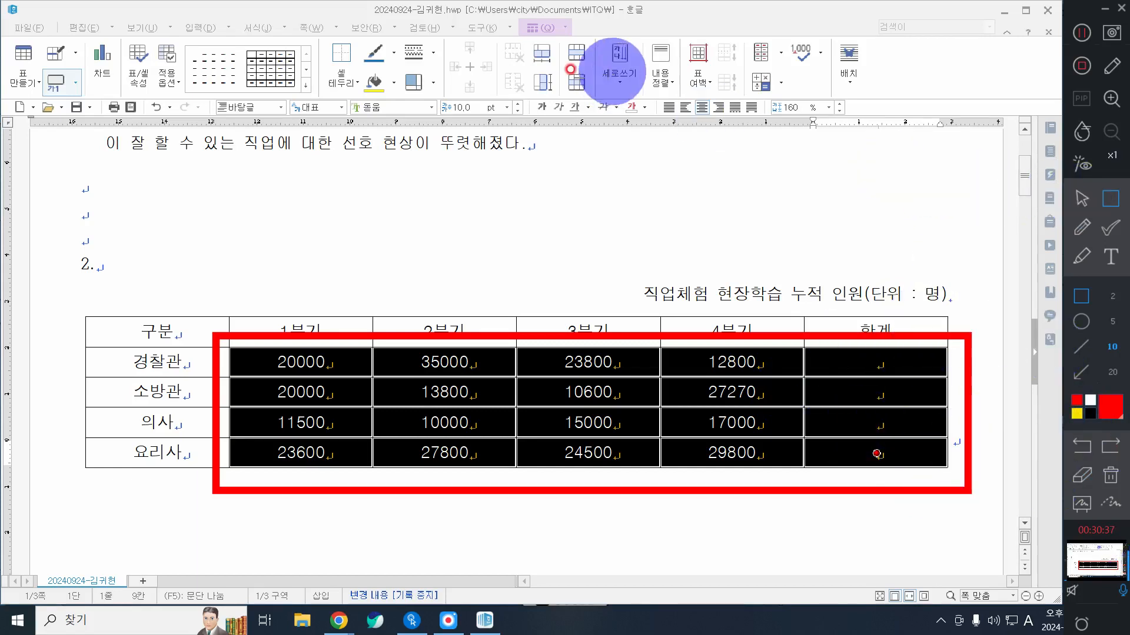
pyautogui.moveTo(654, 85); pyautogui.dragTo(784, 130)
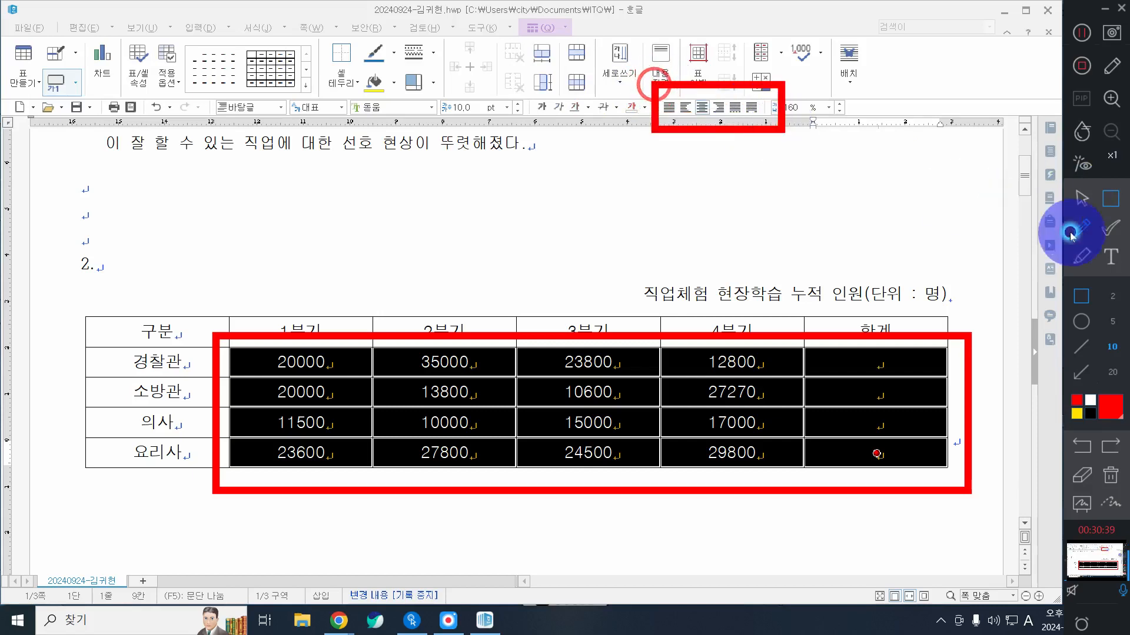
pyautogui.click(1082, 199)
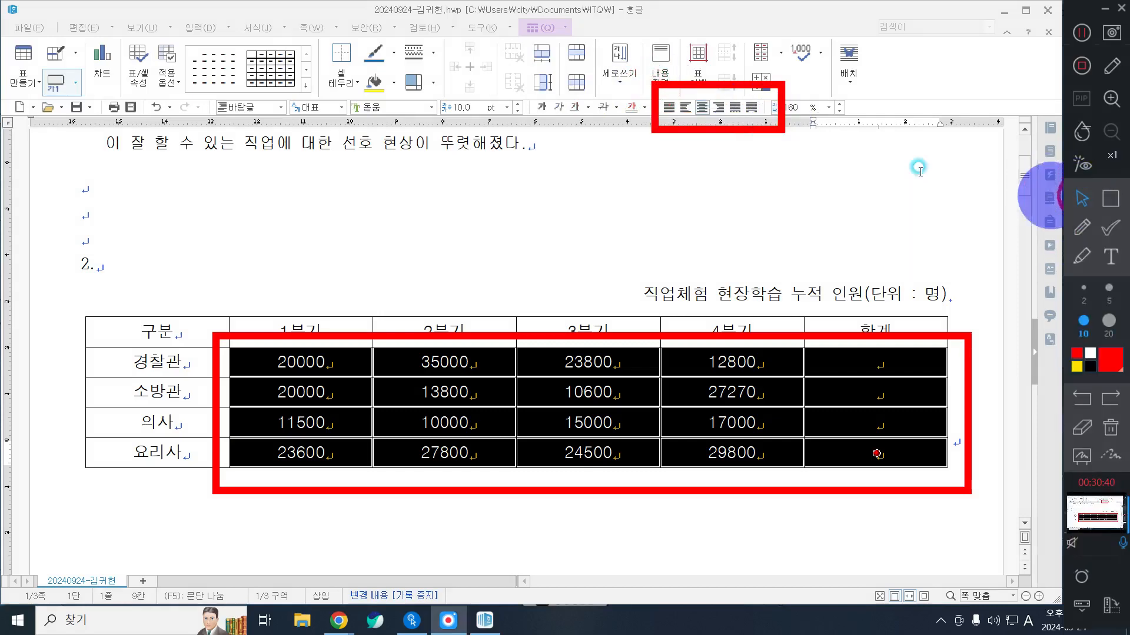
pyautogui.click(722, 107)
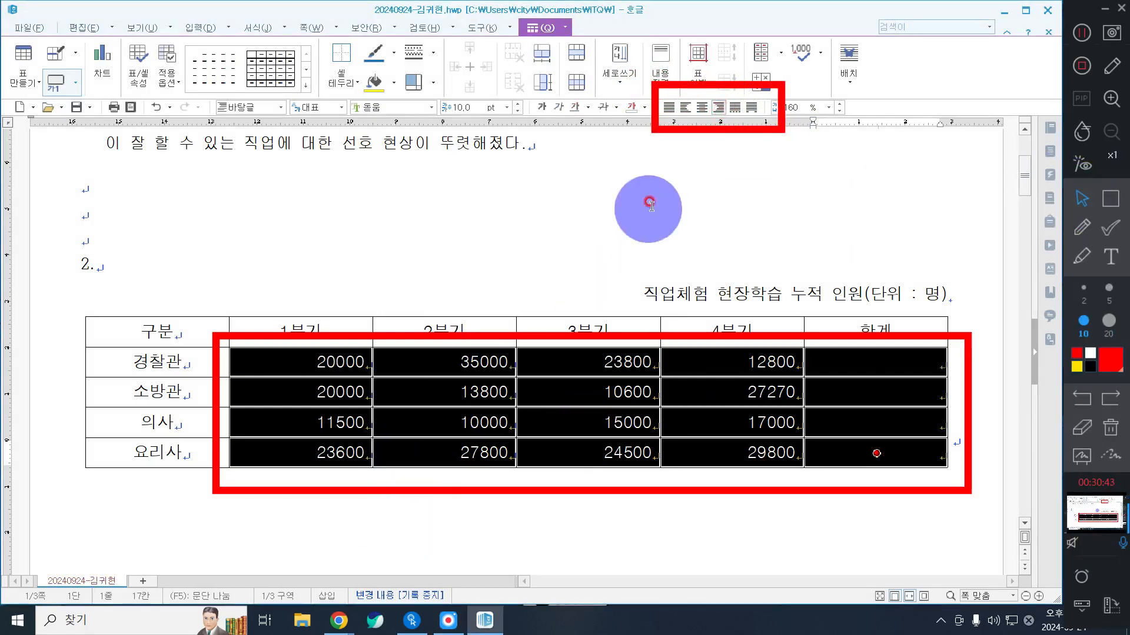
pyautogui.click(719, 107)
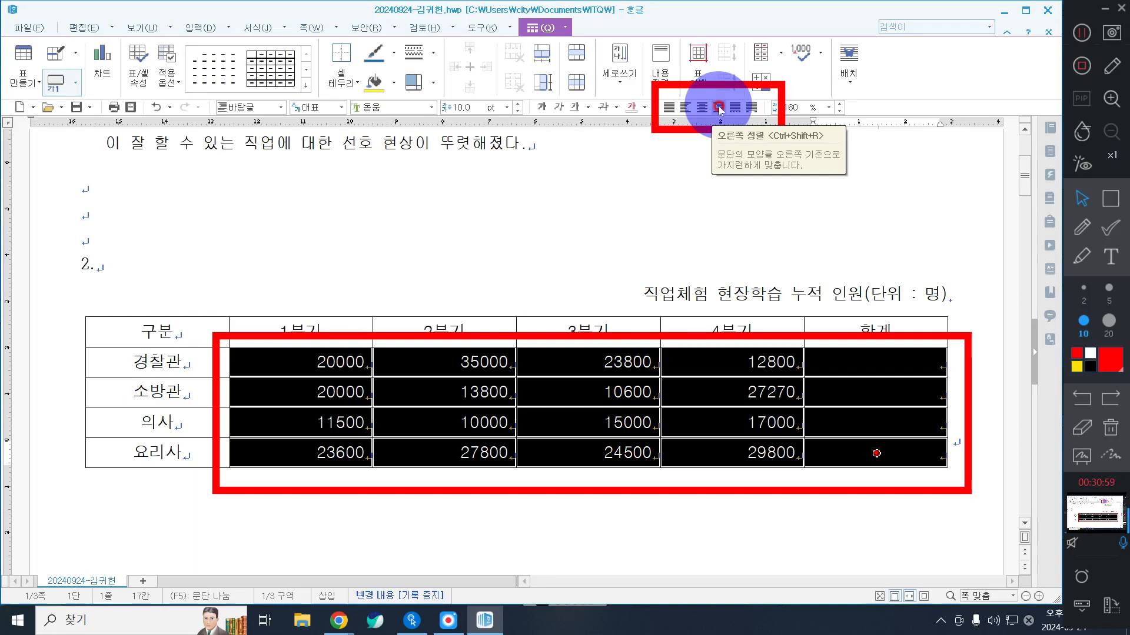
pyautogui.click(719, 108)
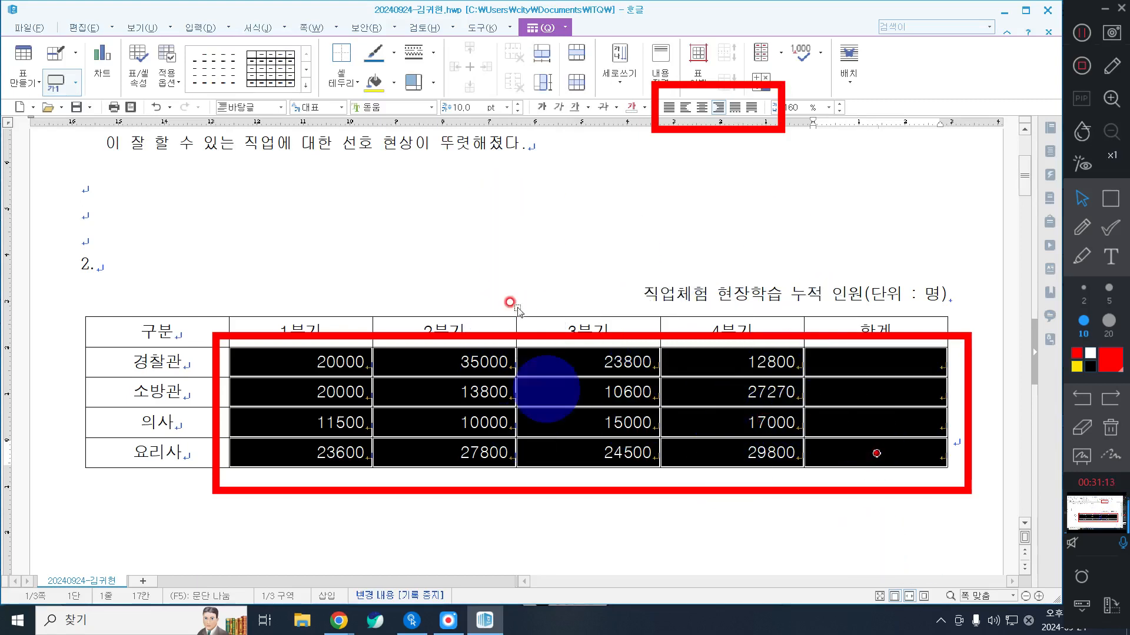
# Step: Add thousands-separator commas to the selected number cells in the job table
pyautogui.rightClick(532, 216)
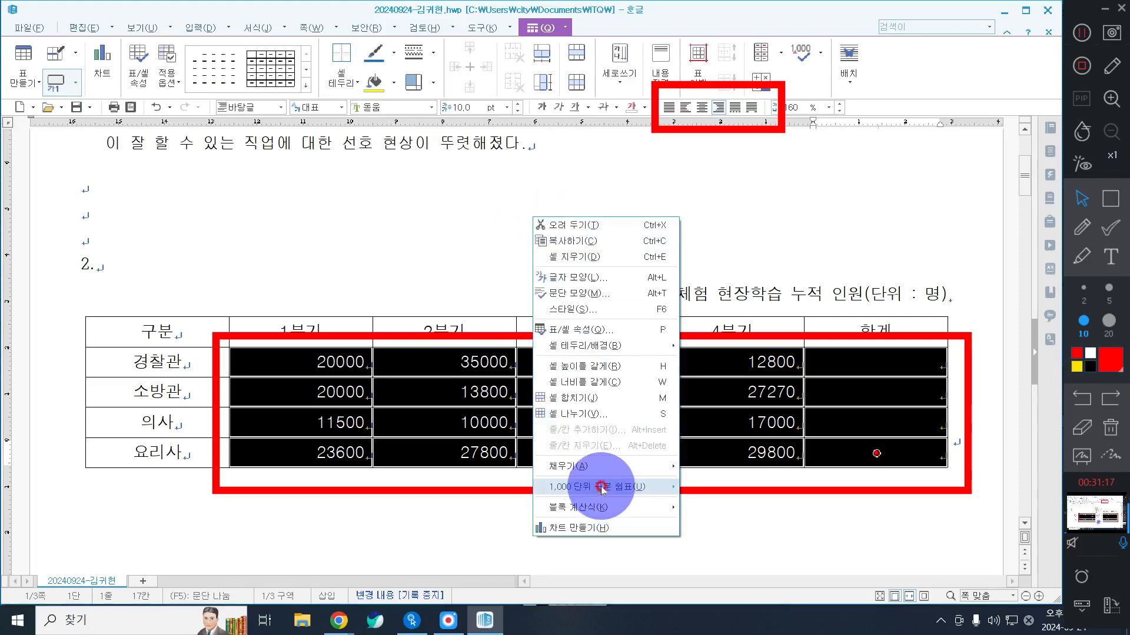
pyautogui.moveTo(601, 487)
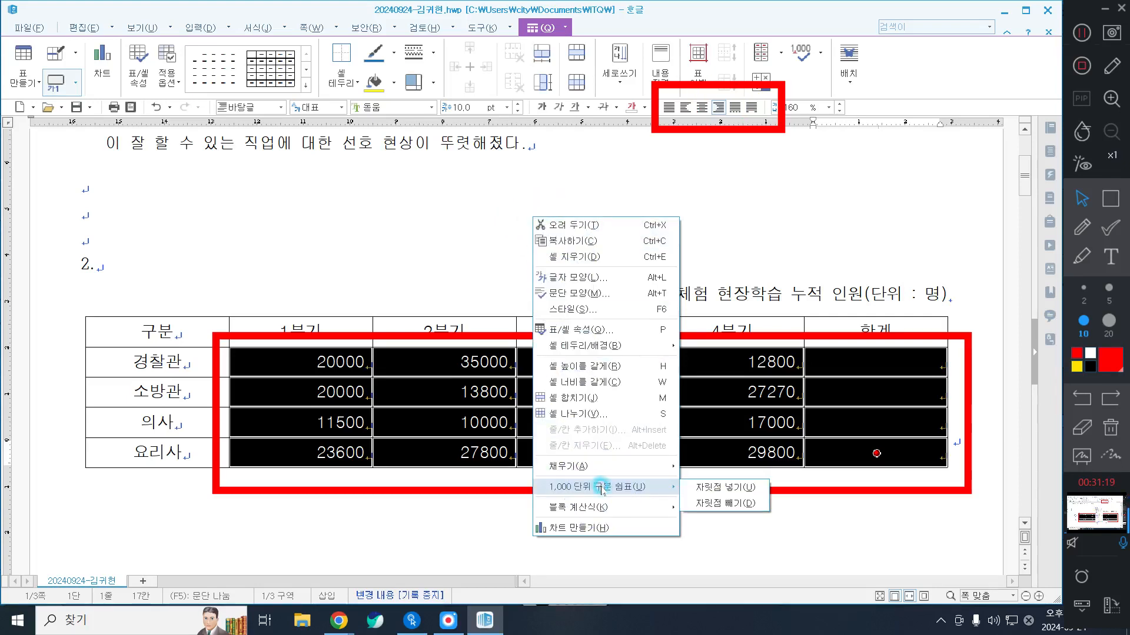
pyautogui.click(719, 488)
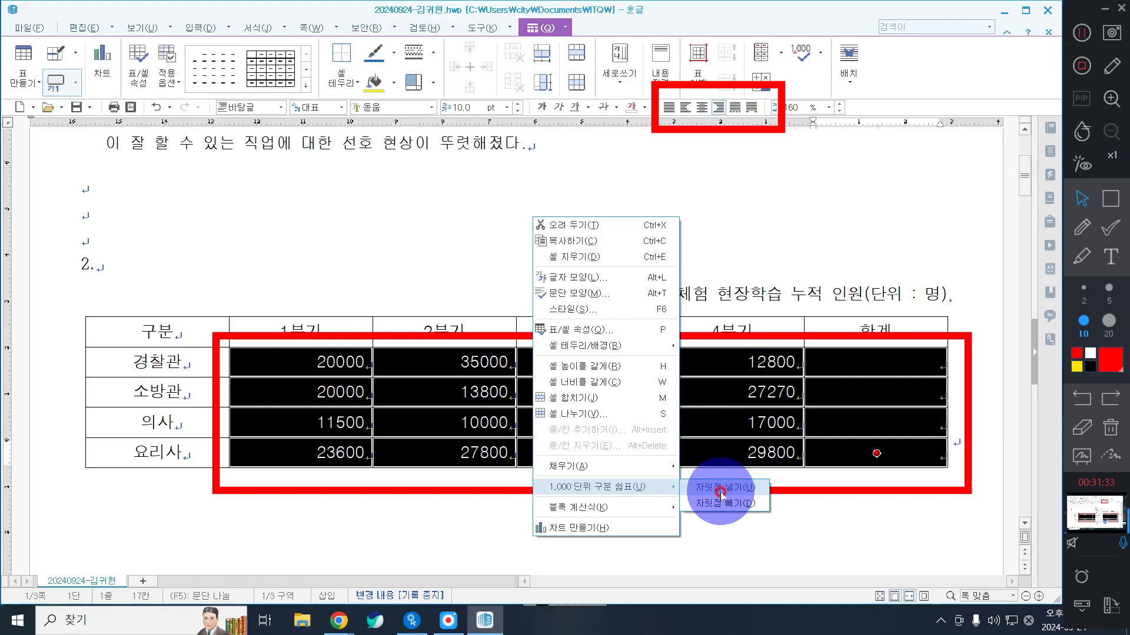
pyautogui.click(720, 488)
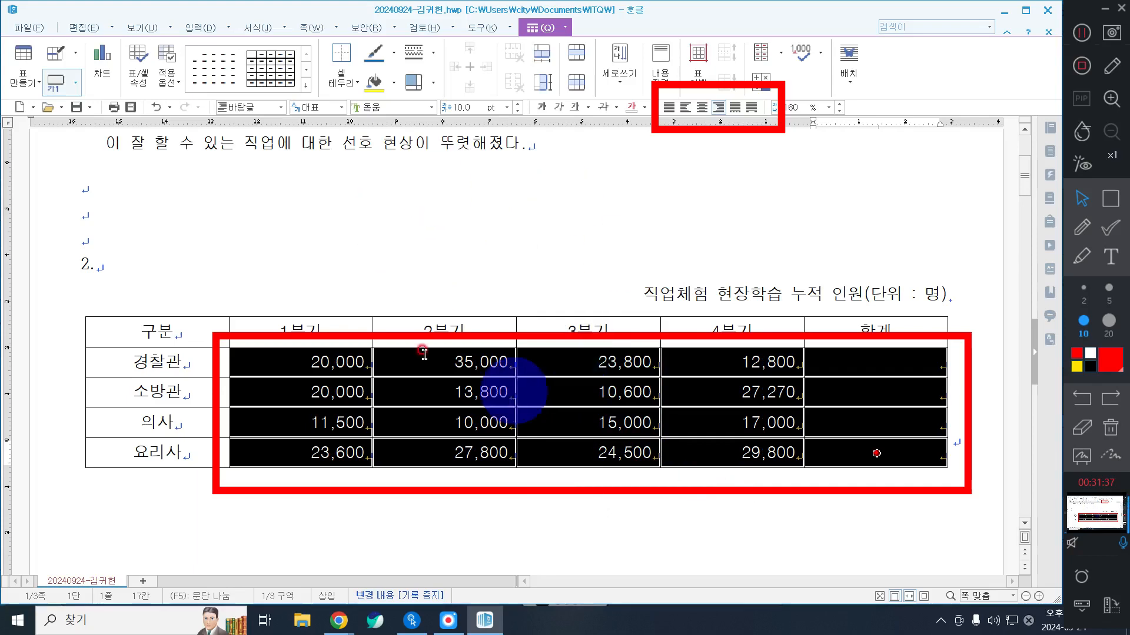
pyautogui.click(1111, 428)
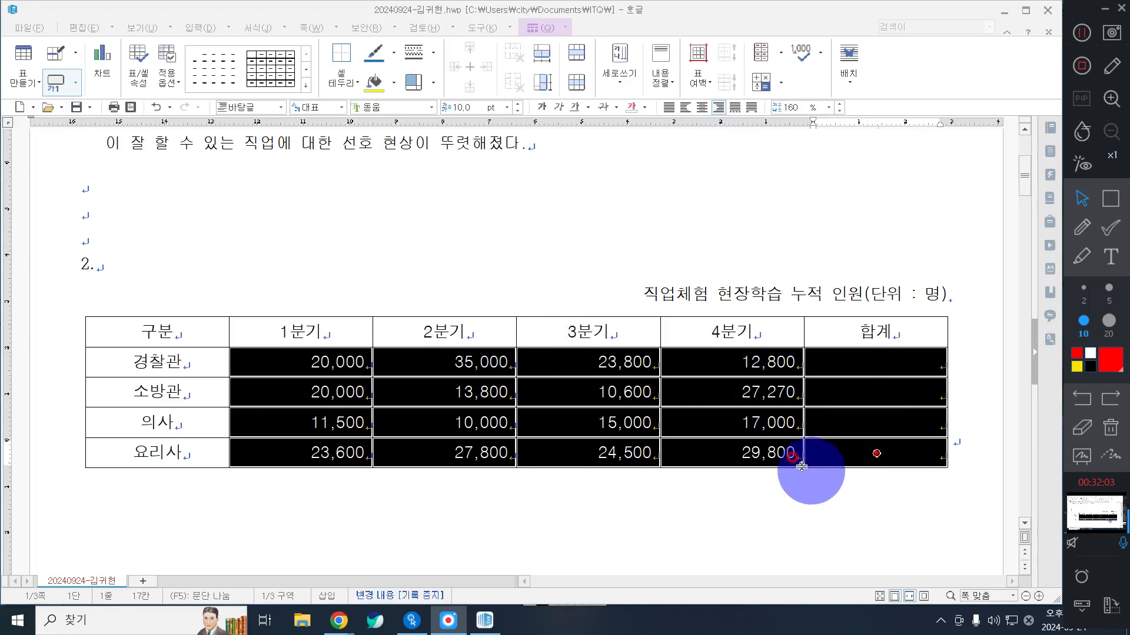
# Step: Fill the cells from 구분 to 4분기, header row through 의사 row, with 노랑 (RGB 255,255,0) from the 오피스 color theme
pyautogui.moveTo(158, 328); pyautogui.dragTo(727, 393)
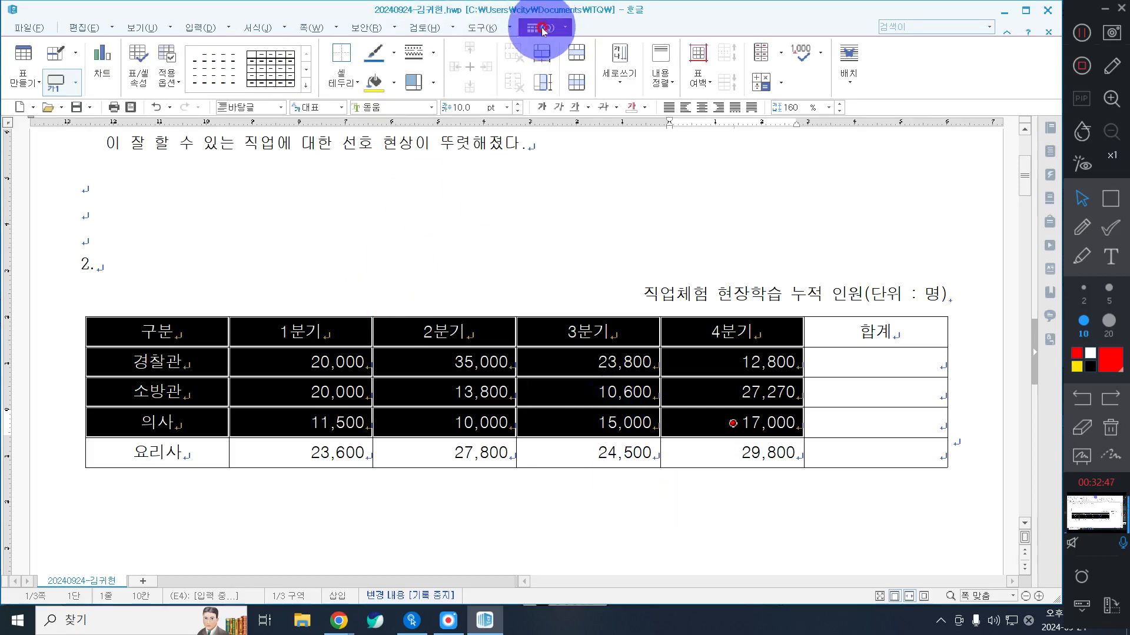
pyautogui.click(395, 83)
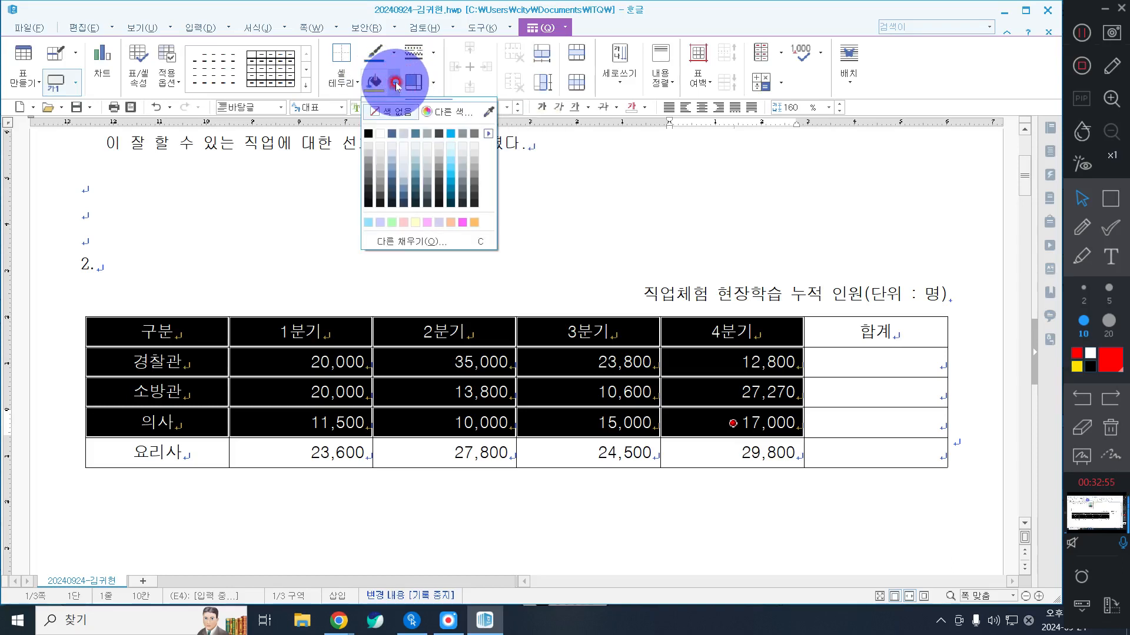
pyautogui.click(491, 135)
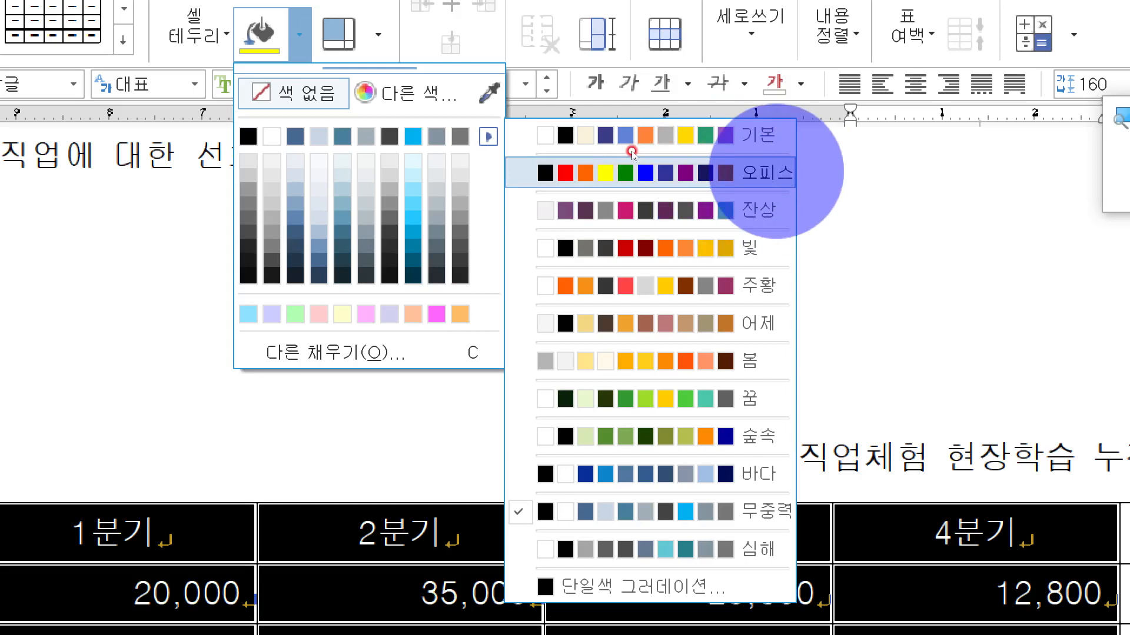
pyautogui.click(770, 173)
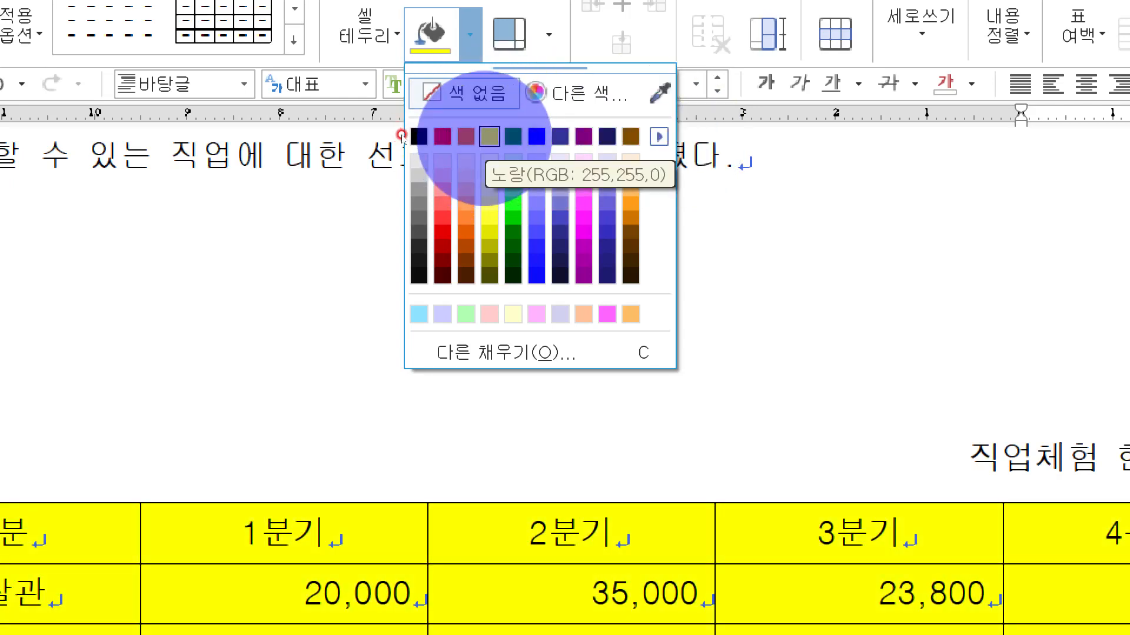
pyautogui.click(537, 136)
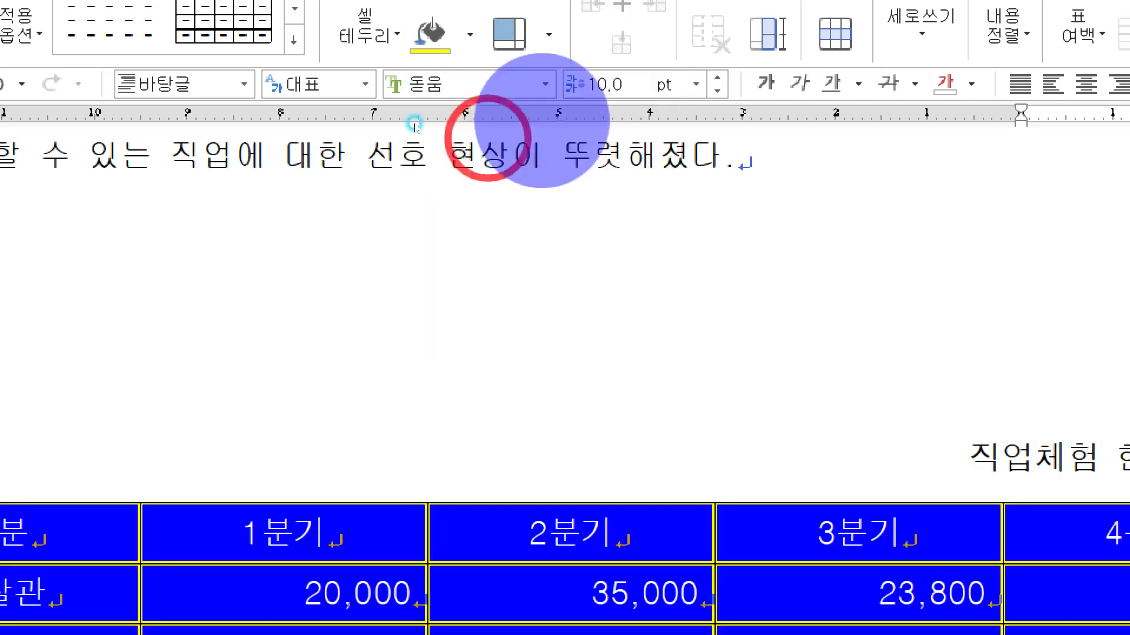
# Step: Switch the cell fill palette to the 기본 theme, return it to 오피스, and reapply 노랑 (RGB 255,255,0) to the same cells
pyautogui.click(470, 34)
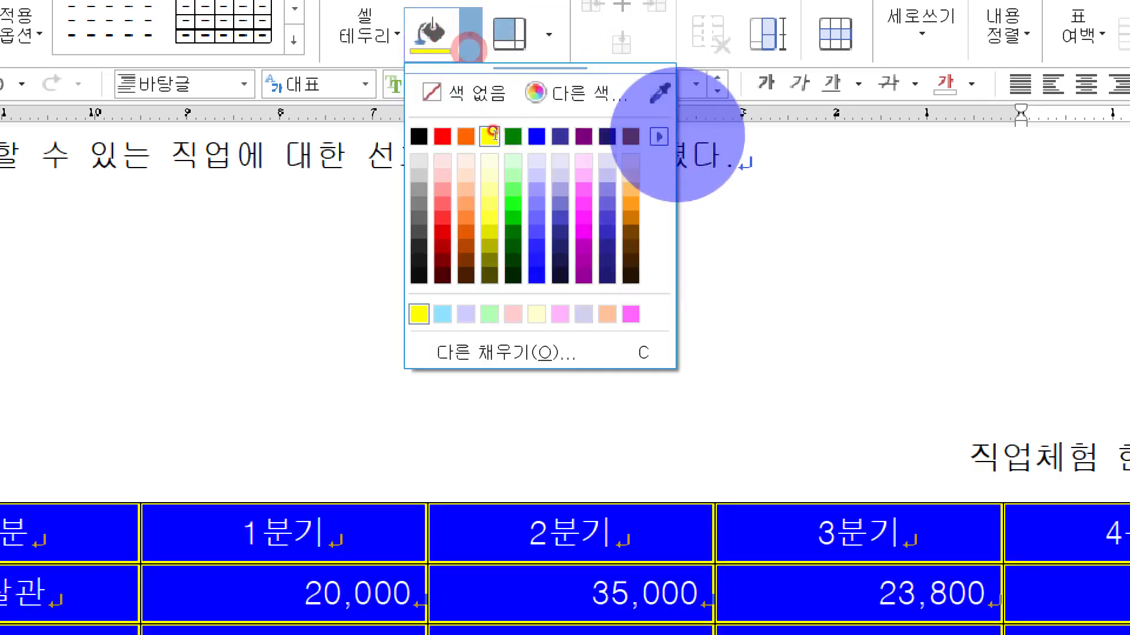
pyautogui.click(659, 136)
pyautogui.click(724, 135)
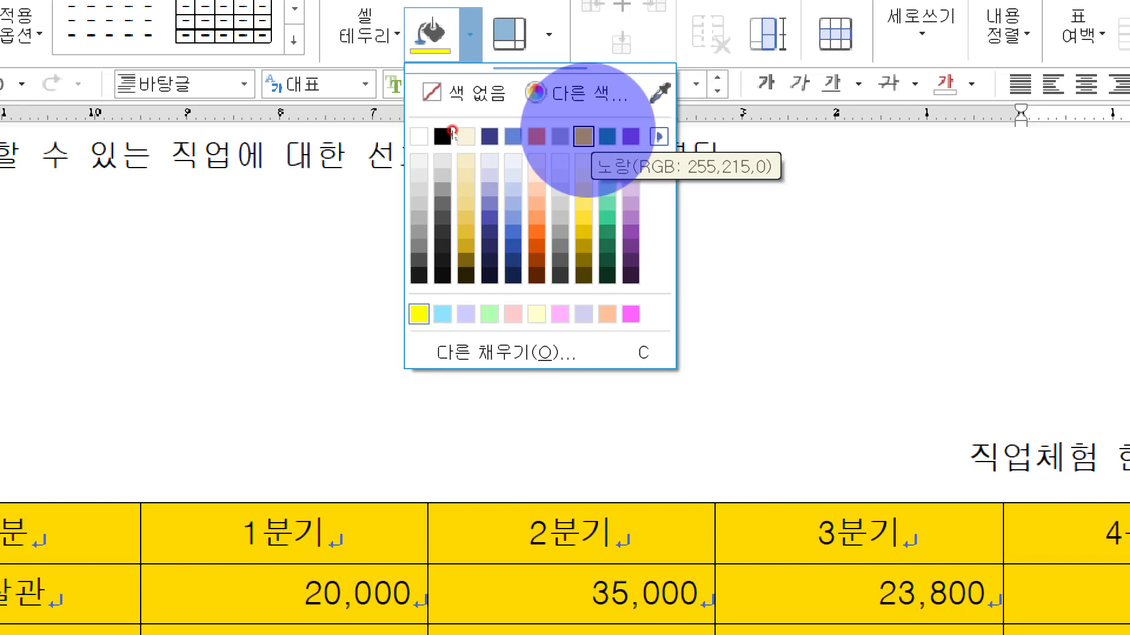
pyautogui.click(659, 136)
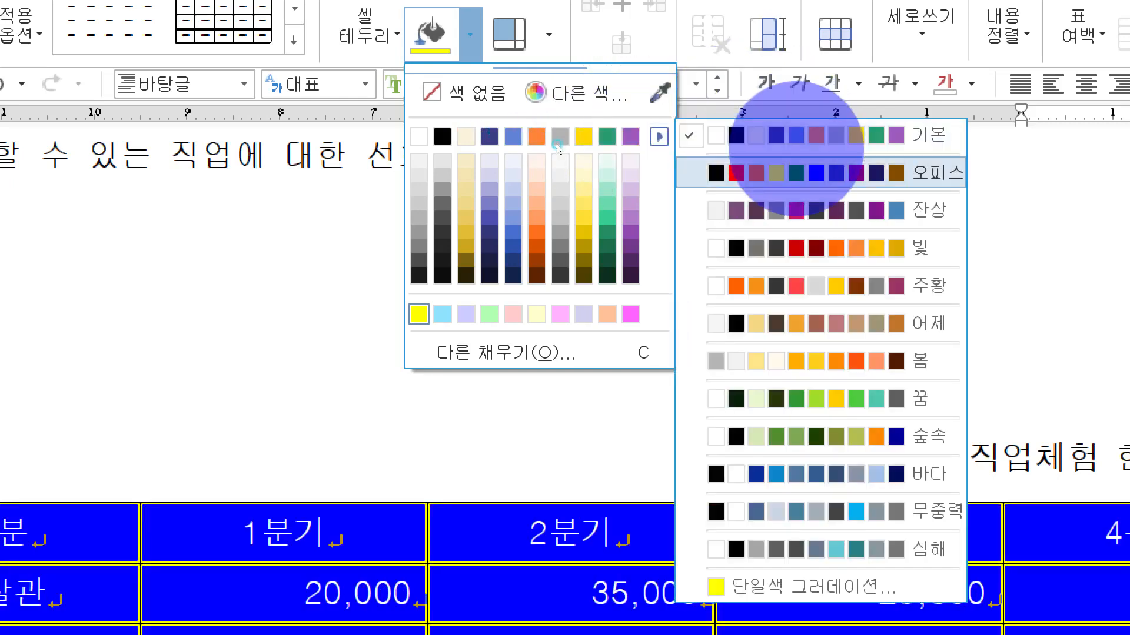
pyautogui.click(796, 171)
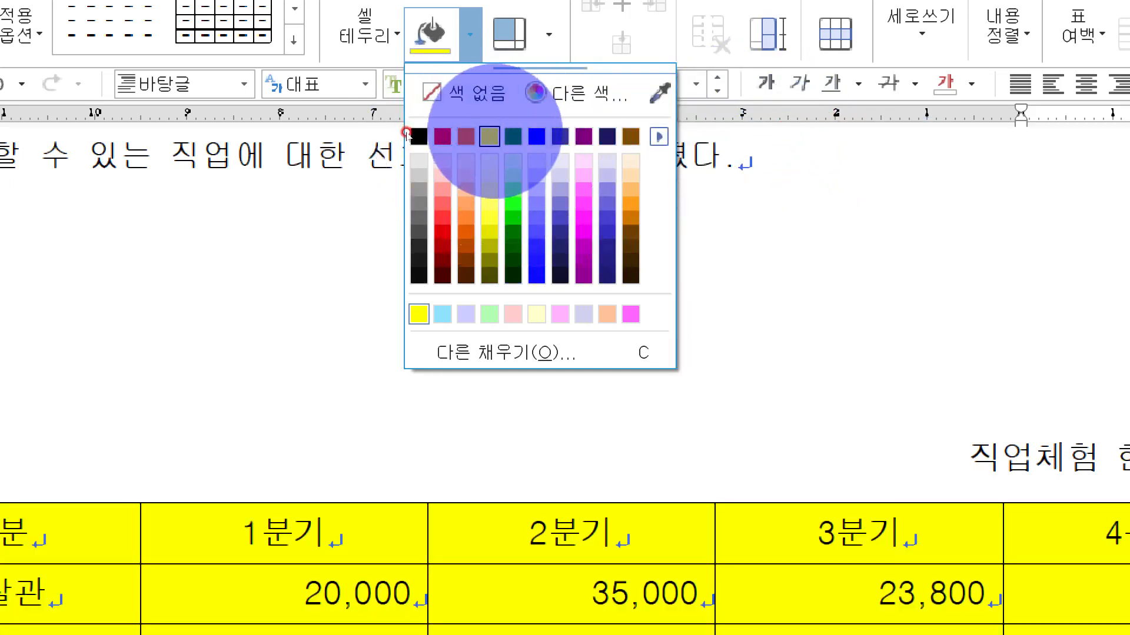
pyautogui.click(536, 136)
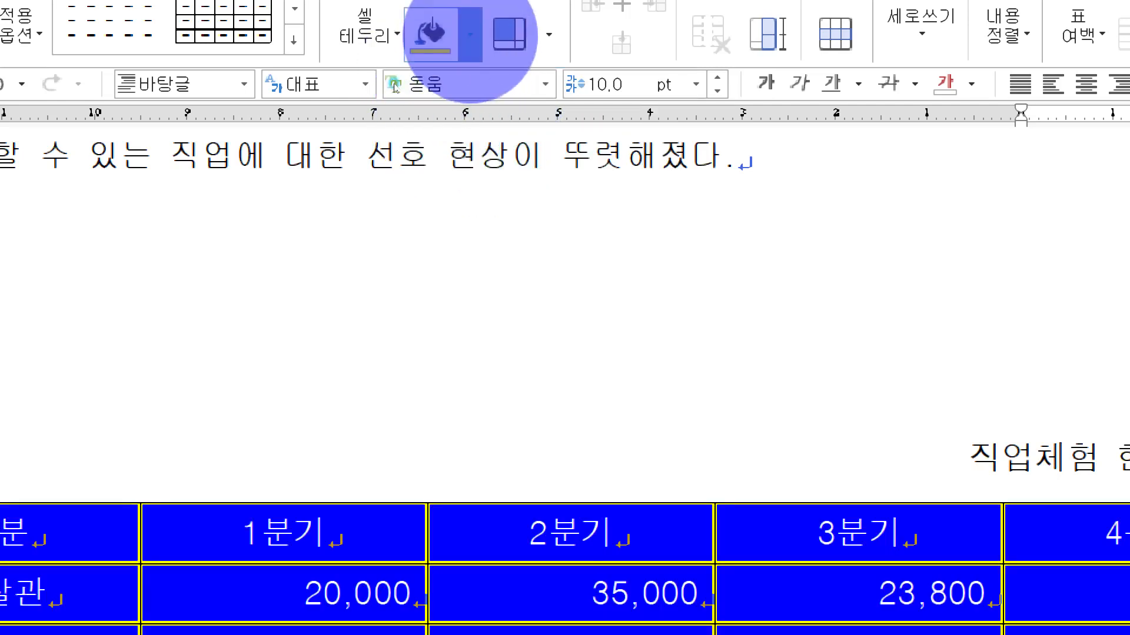
pyautogui.click(469, 34)
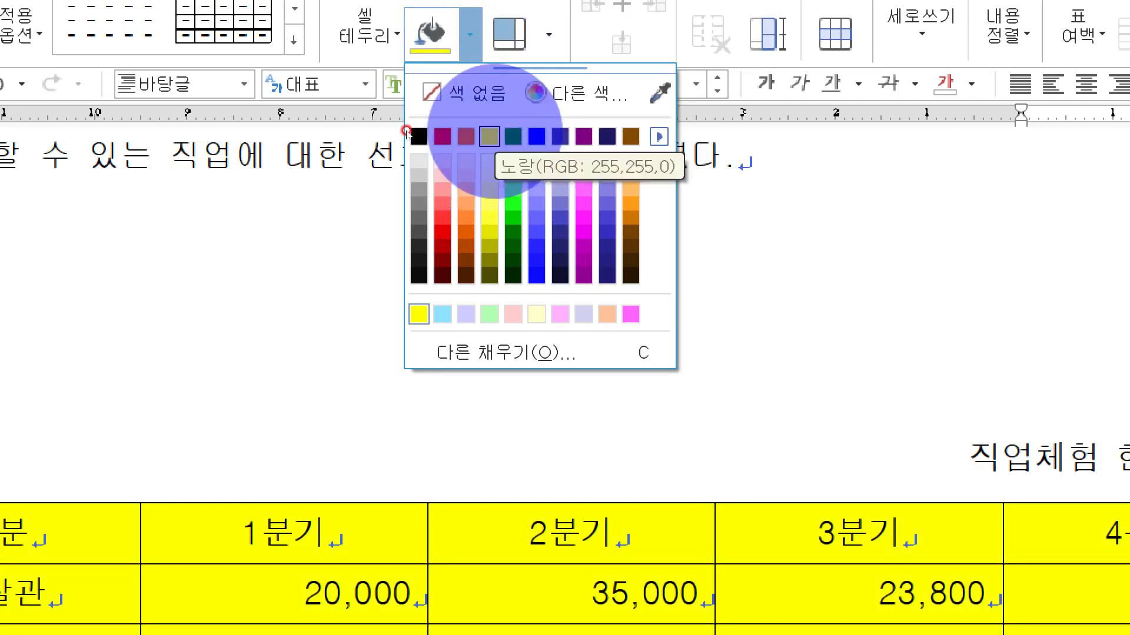
pyautogui.click(490, 136)
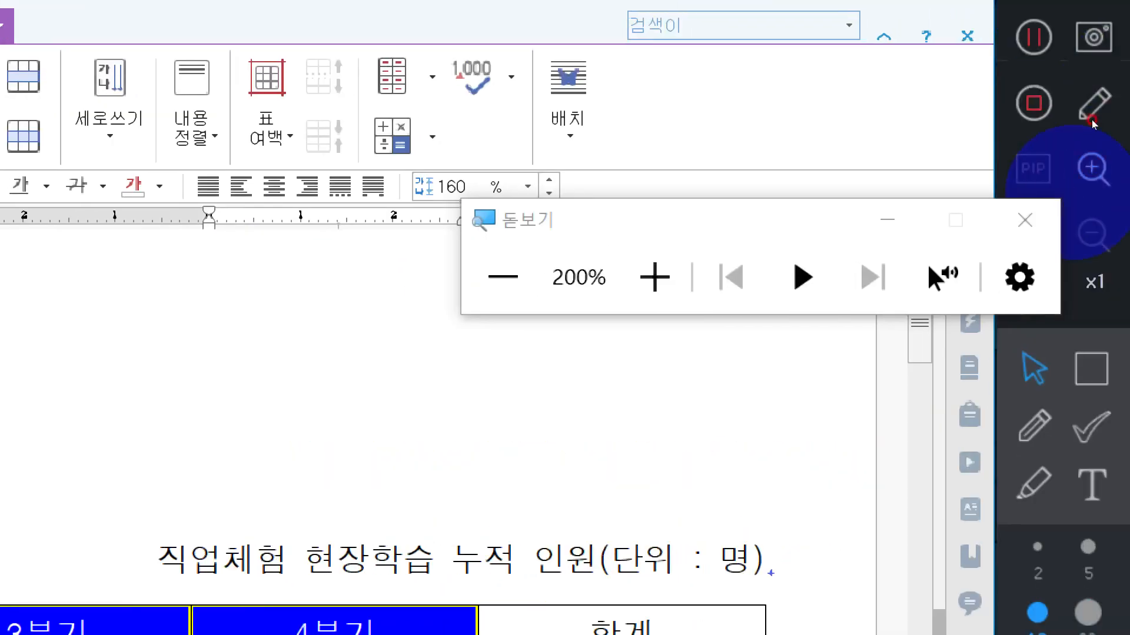
pyautogui.click(1038, 221)
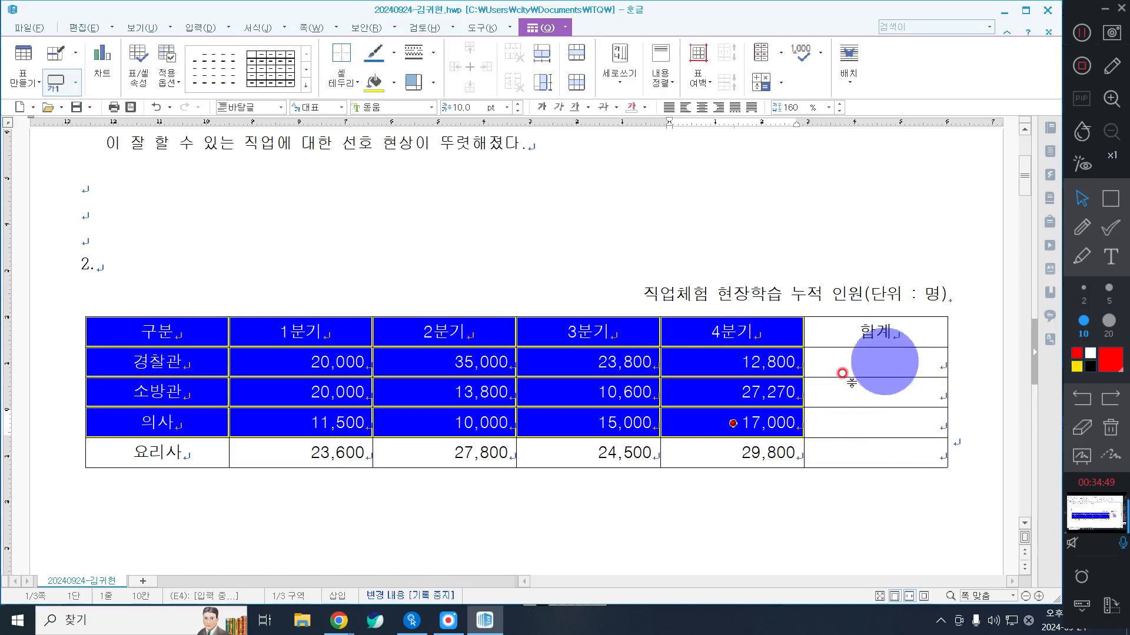
# Step: Calculate the 합계 cells for the 경찰관, 소방관 and 의사 rows with the block sum of their four quarterly values
pyautogui.moveTo(318, 360); pyautogui.dragTo(855, 421)
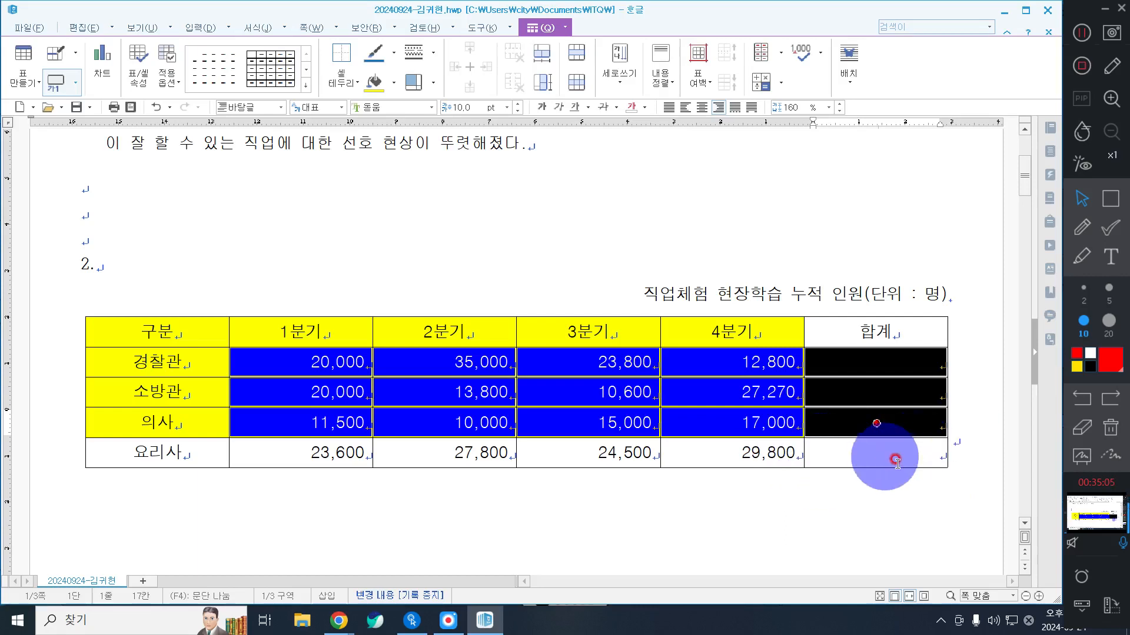
pyautogui.rightClick(507, 202)
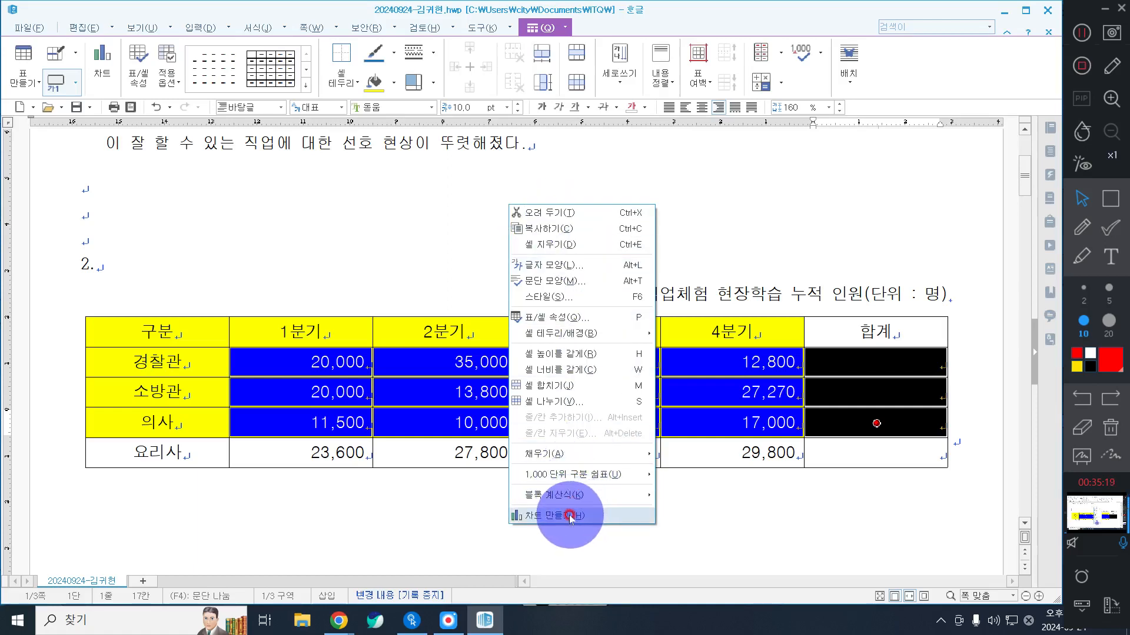
pyautogui.click(561, 497)
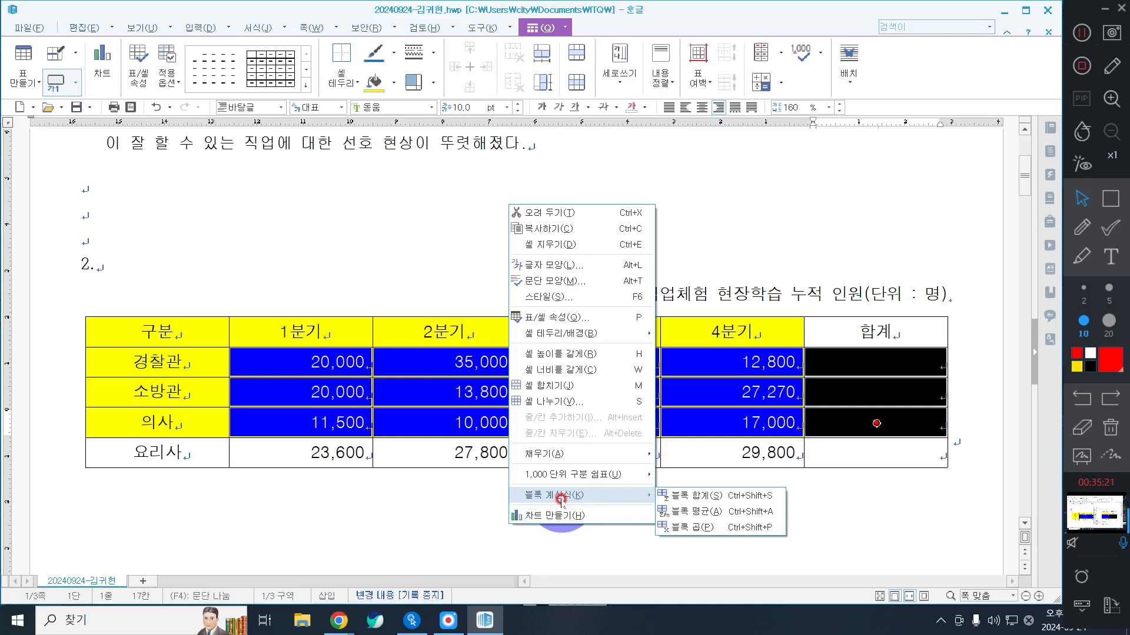
pyautogui.click(561, 497)
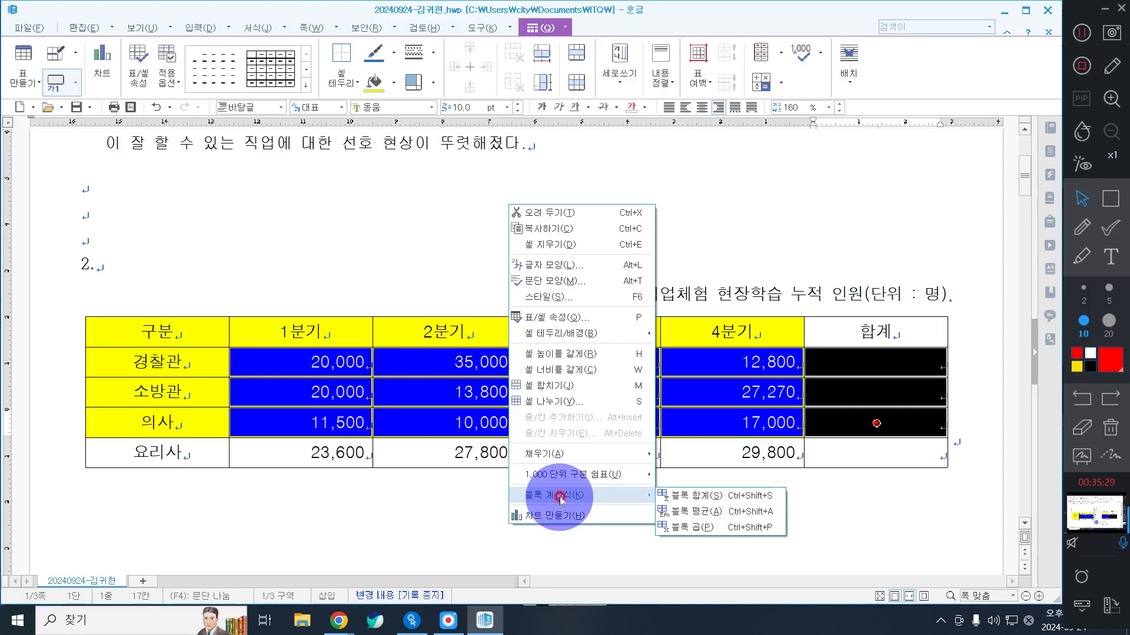
pyautogui.click(689, 498)
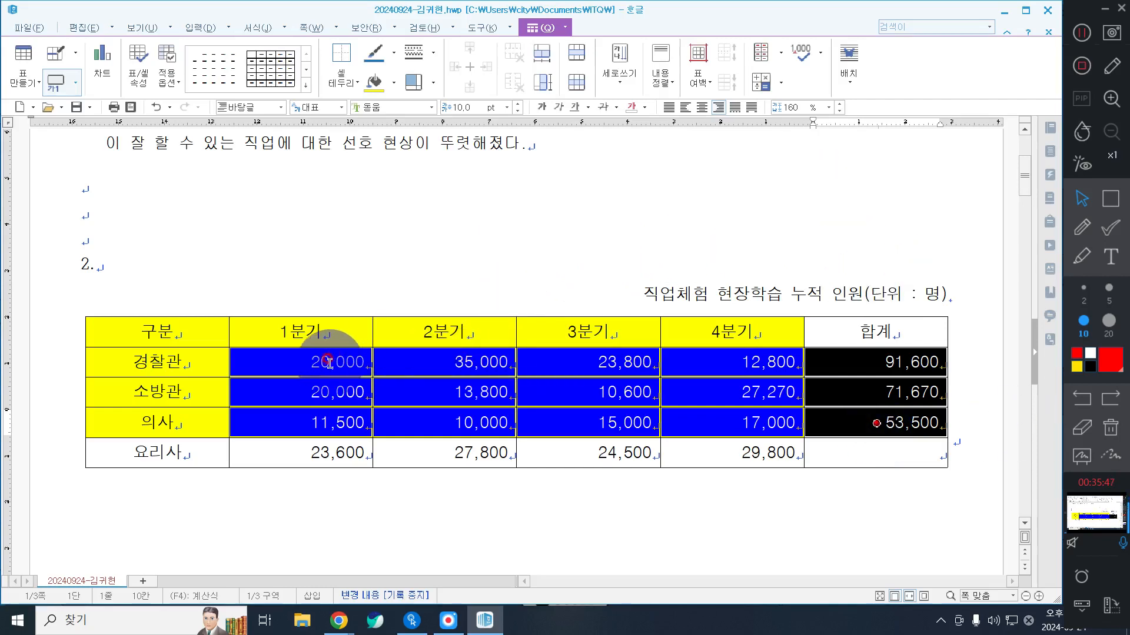
pyautogui.rightClick(330, 199)
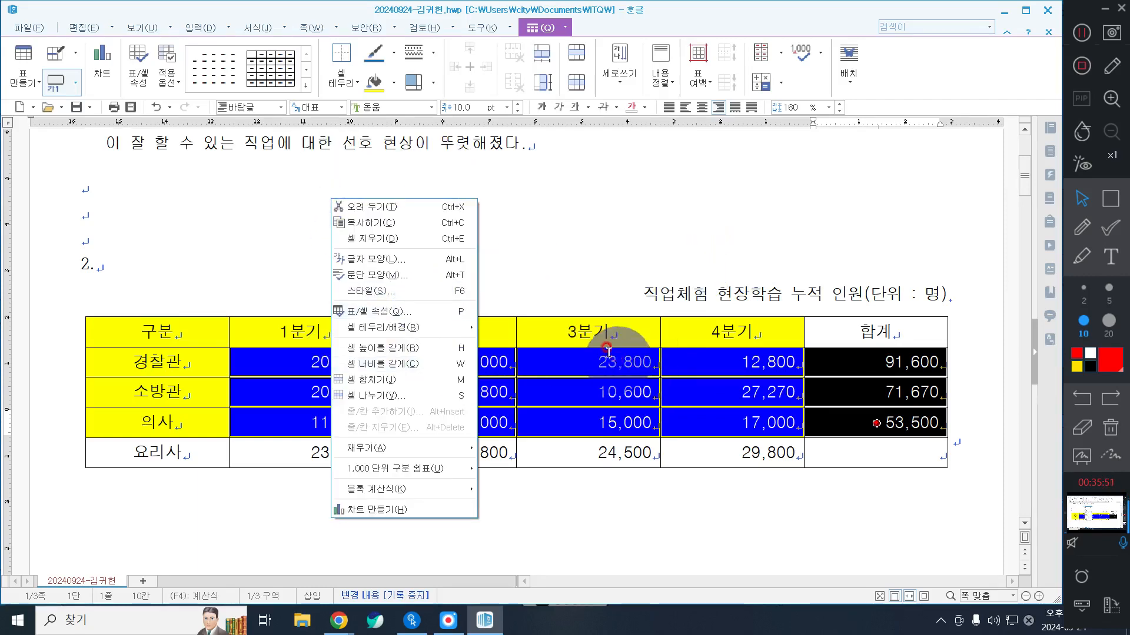
pyautogui.click(562, 362)
pyautogui.rightClick(562, 361)
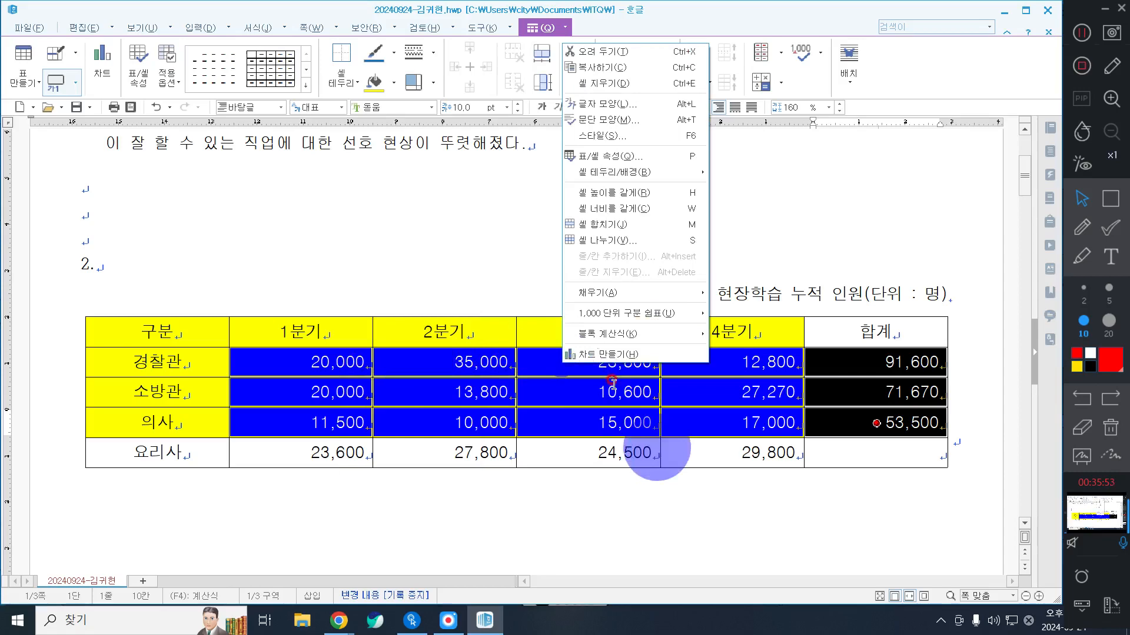
pyautogui.rightClick(456, 377)
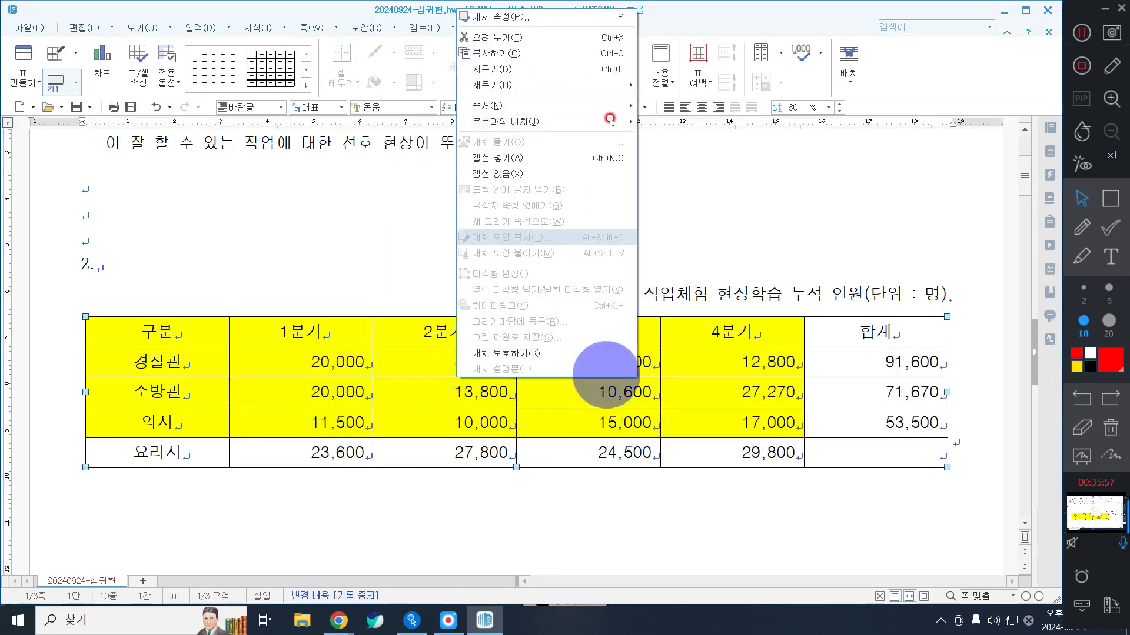
pyautogui.click(309, 215)
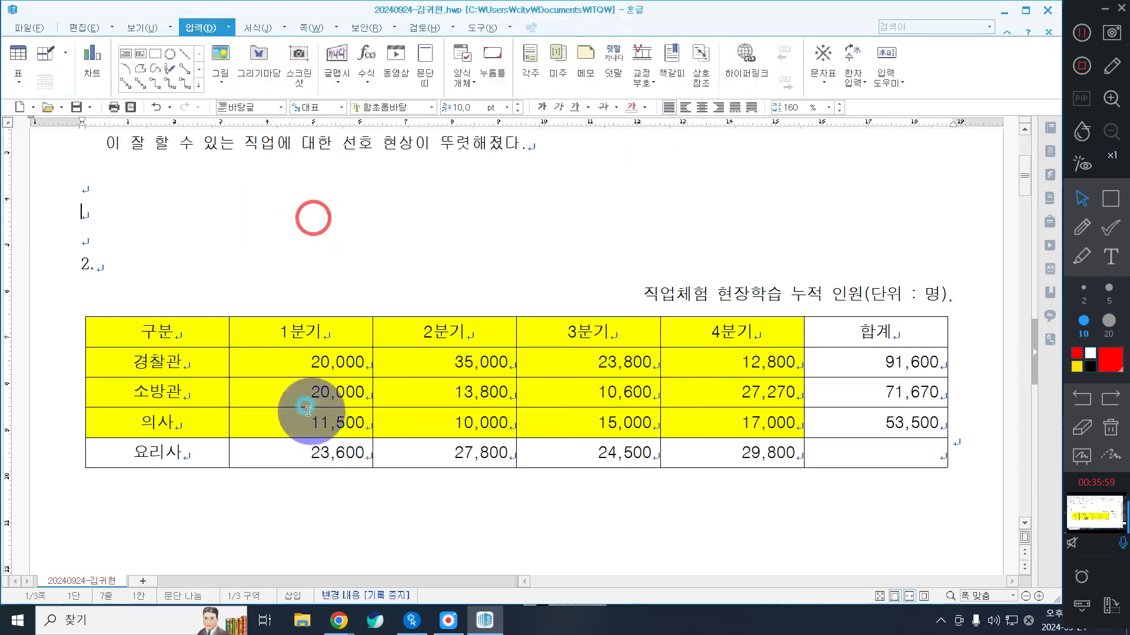
# Step: Apply a 이중 실선 (double solid line) border, 0.5 mm thick, to the outer edges of the whole job table
pyautogui.click(283, 360)
pyautogui.moveTo(493, 391); pyautogui.dragTo(934, 421)
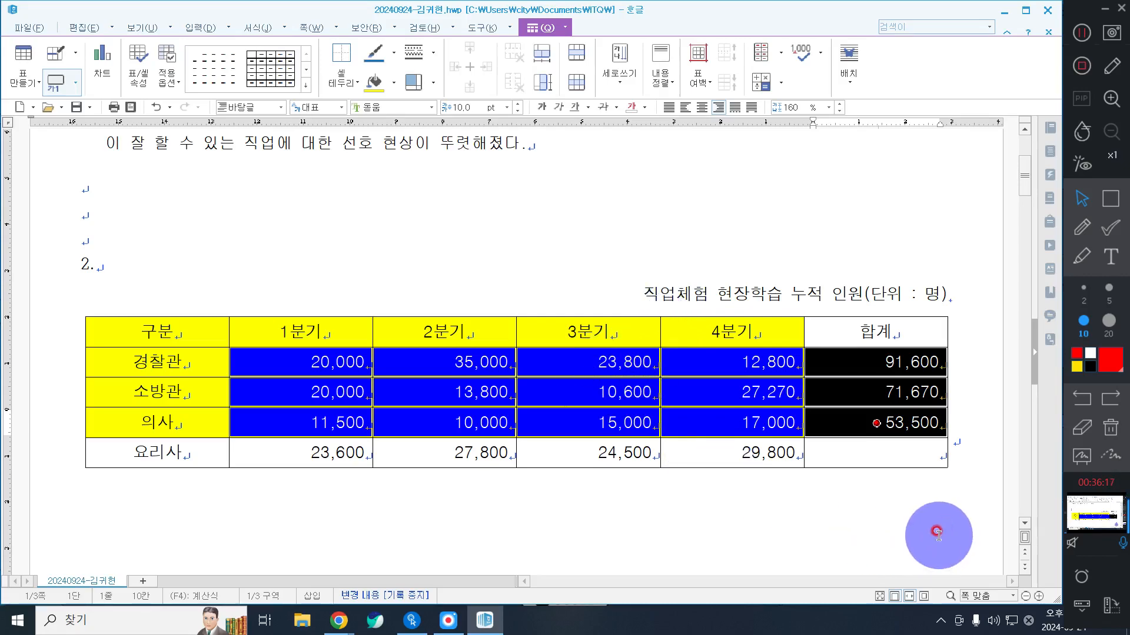
pyautogui.moveTo(213, 337); pyautogui.dragTo(1021, 488)
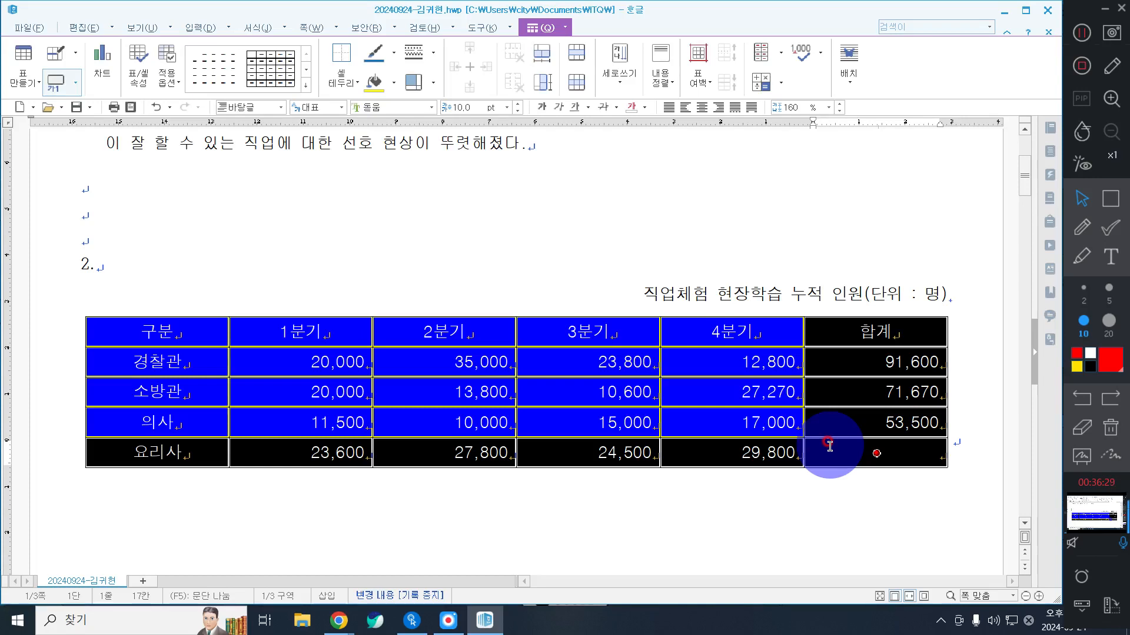
pyautogui.rightClick(449, 185)
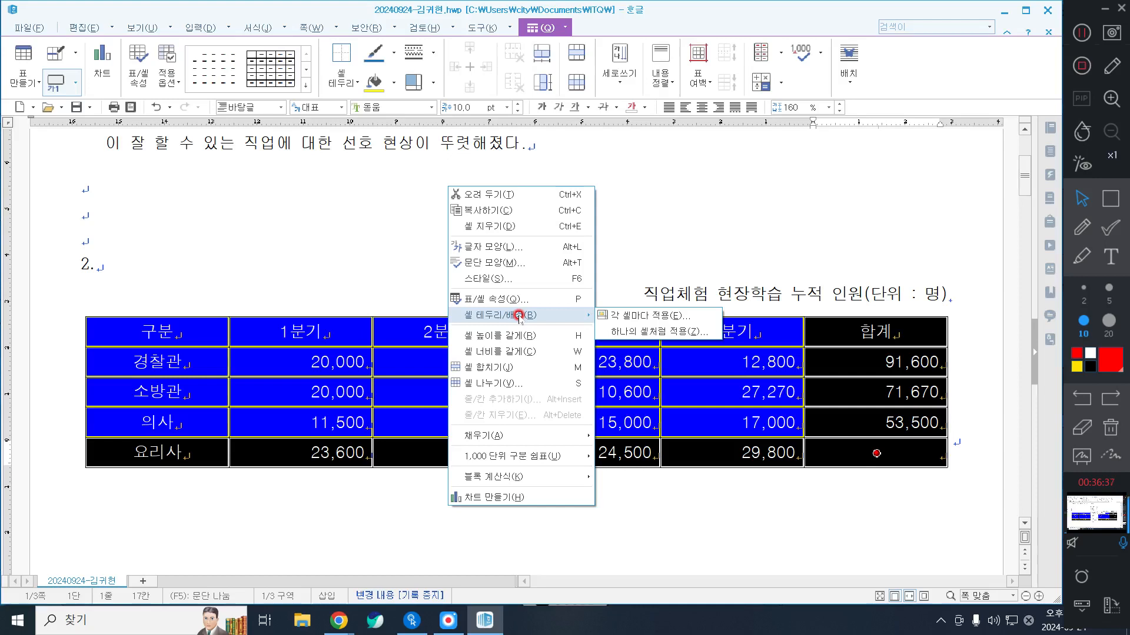
pyautogui.click(623, 318)
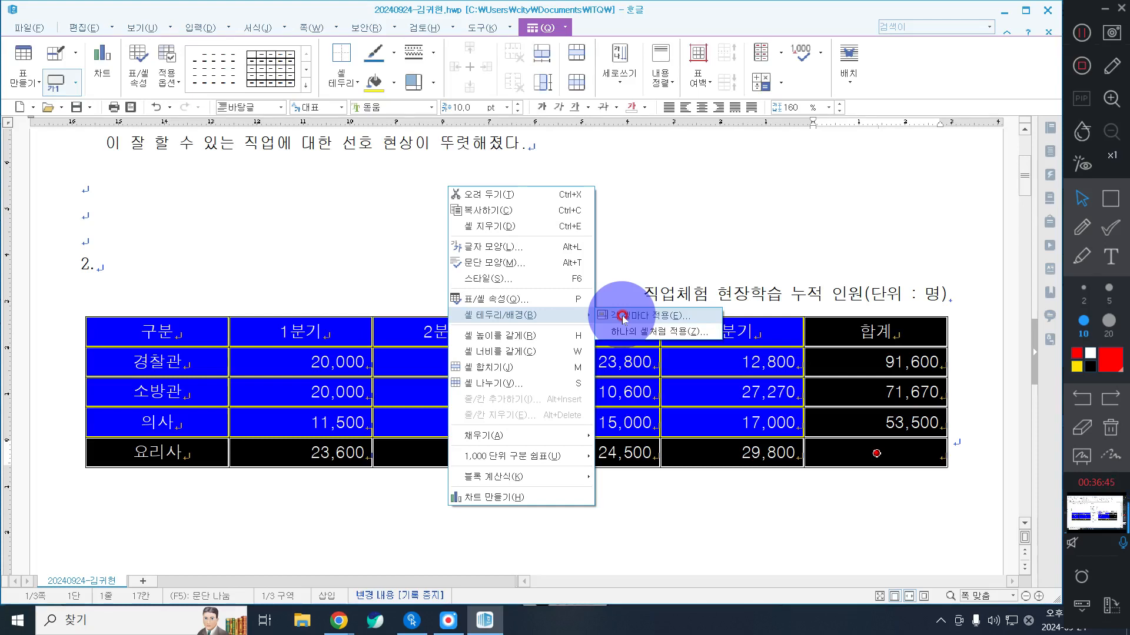
pyautogui.click(623, 318)
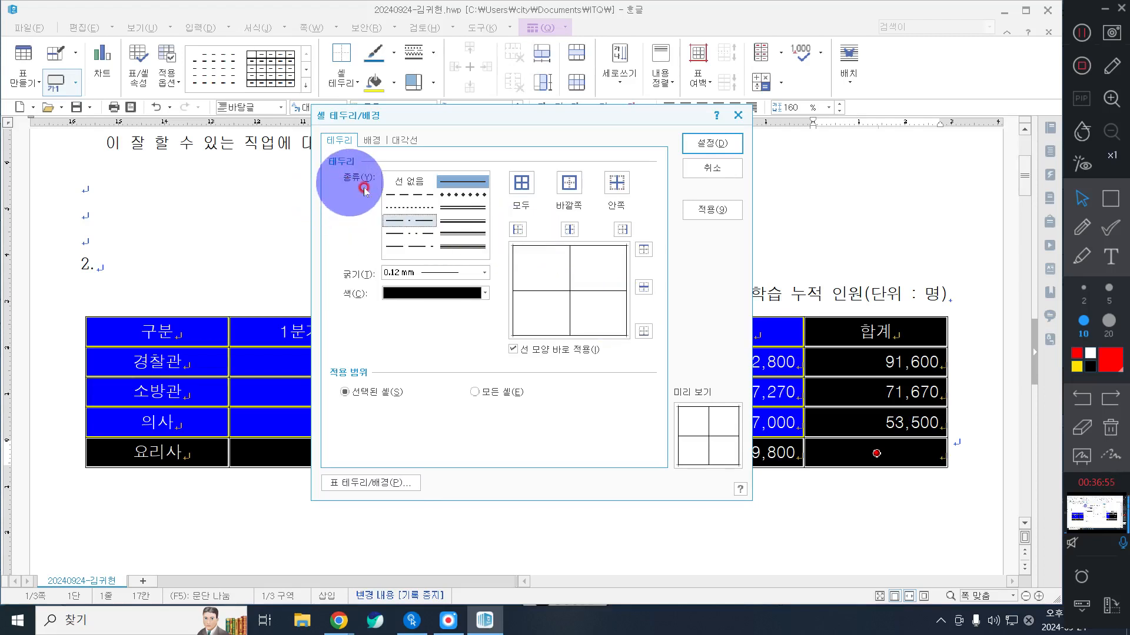
pyautogui.click(450, 211)
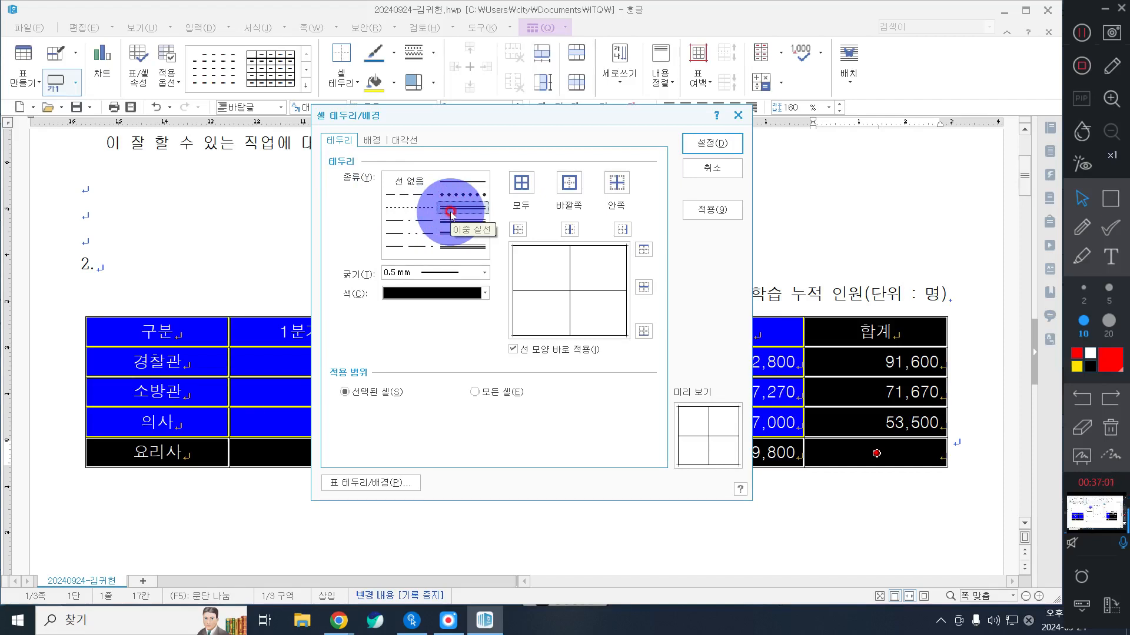
pyautogui.click(572, 185)
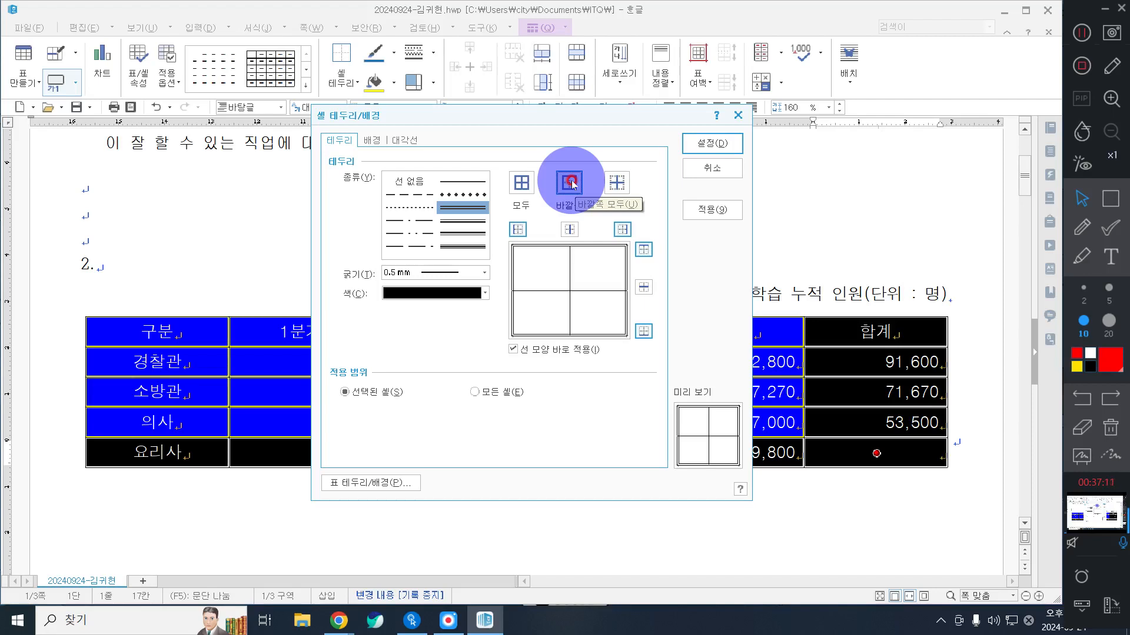
pyautogui.click(726, 144)
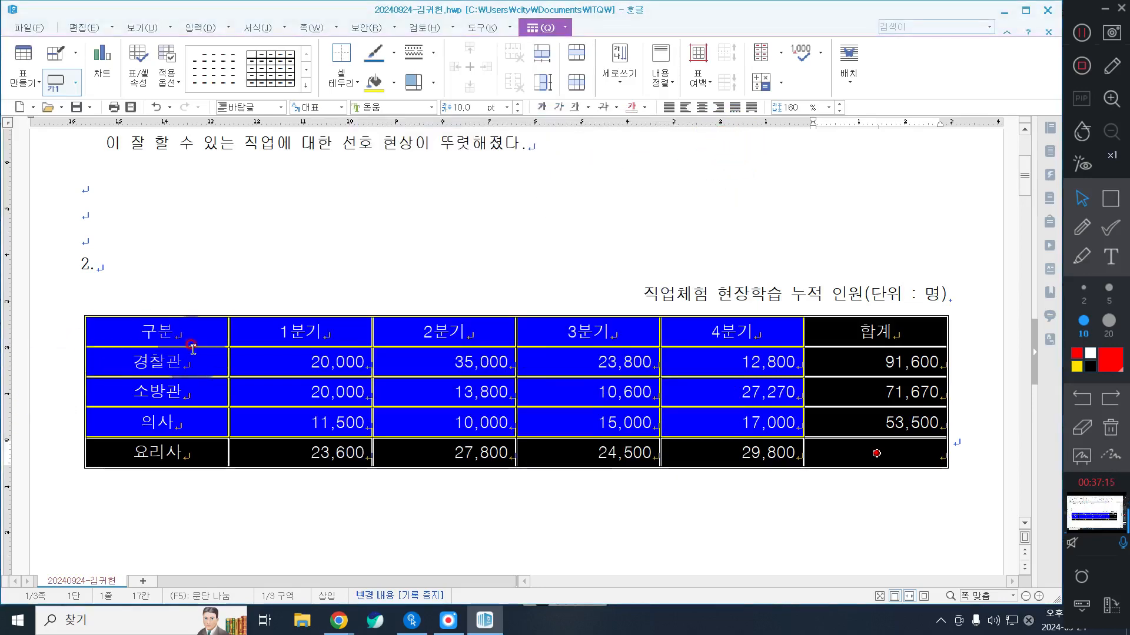
# Step: Apply a 0.5 mm 이중 실선 border around the outside of the header row, from 구분 to 합계
pyautogui.moveTo(176, 333); pyautogui.dragTo(302, 333)
pyautogui.moveTo(527, 339); pyautogui.dragTo(889, 329)
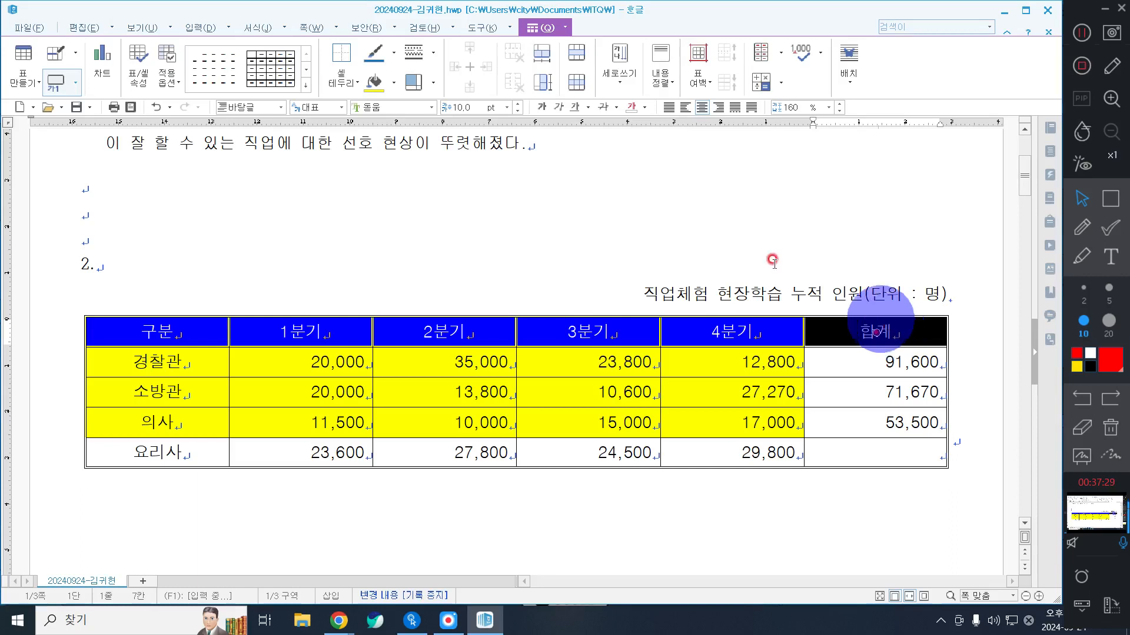
pyautogui.rightClick(457, 181)
pyautogui.moveTo(527, 311)
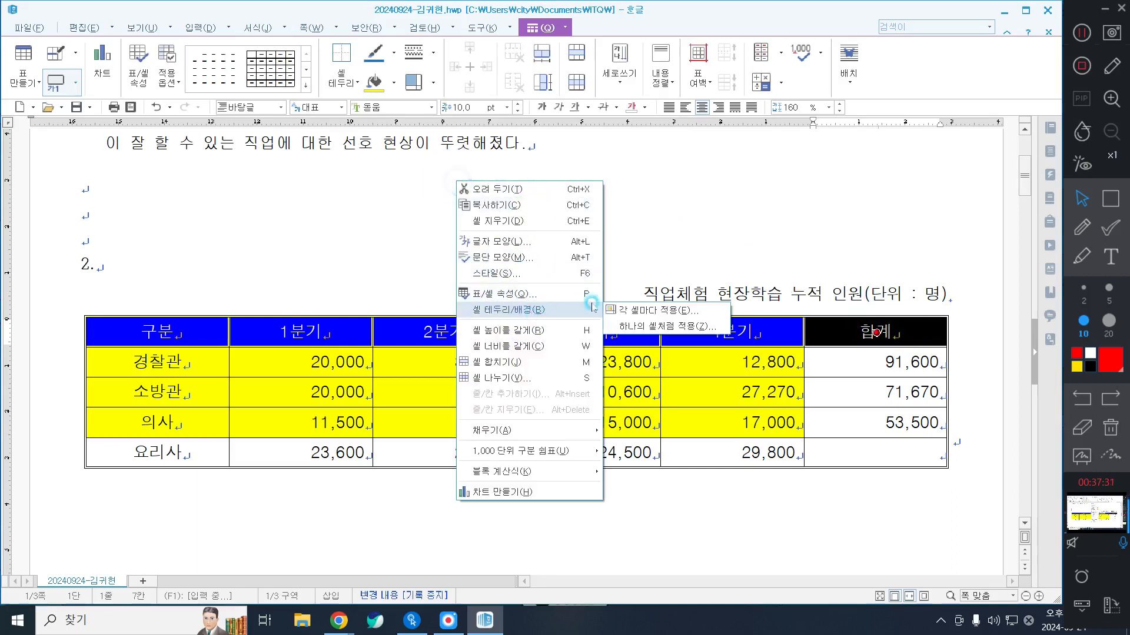
pyautogui.click(620, 312)
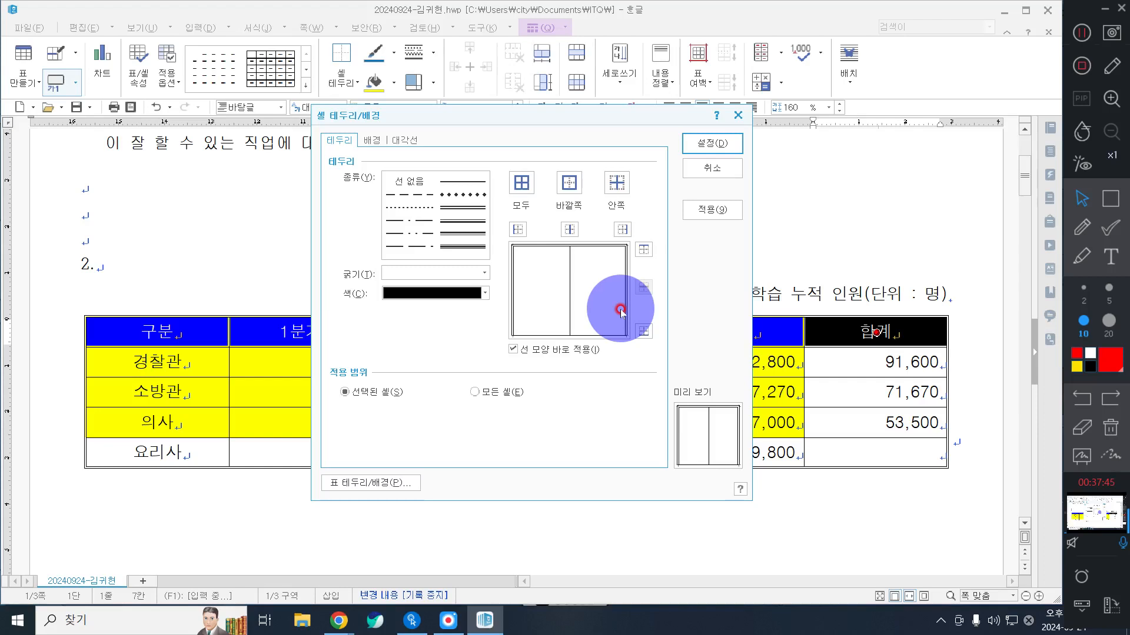
pyautogui.click(471, 208)
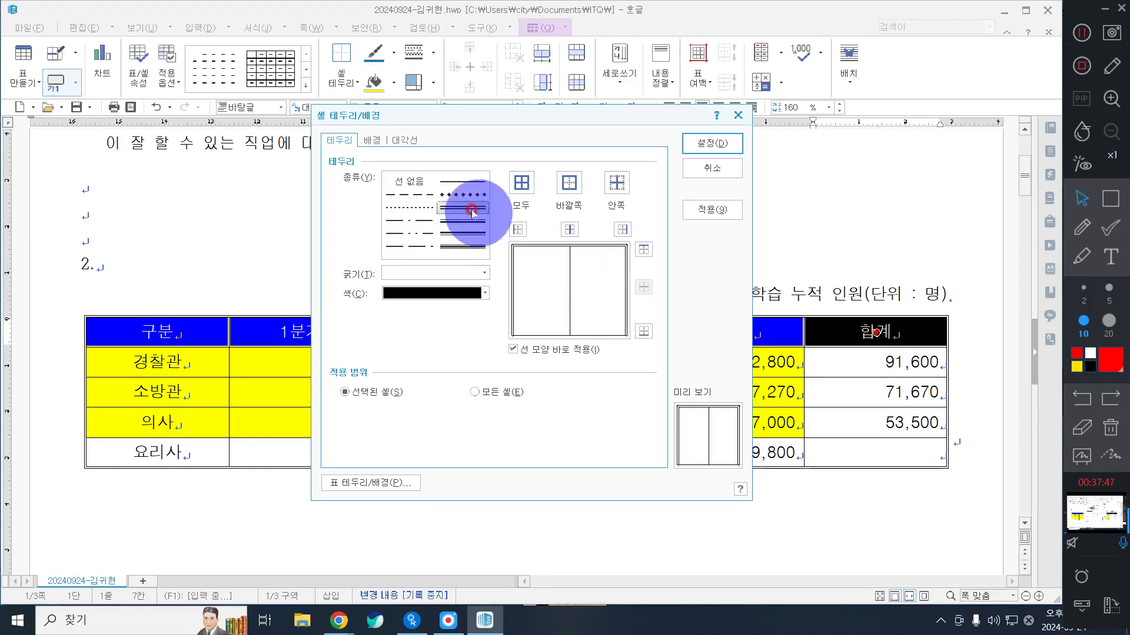
pyautogui.click(469, 210)
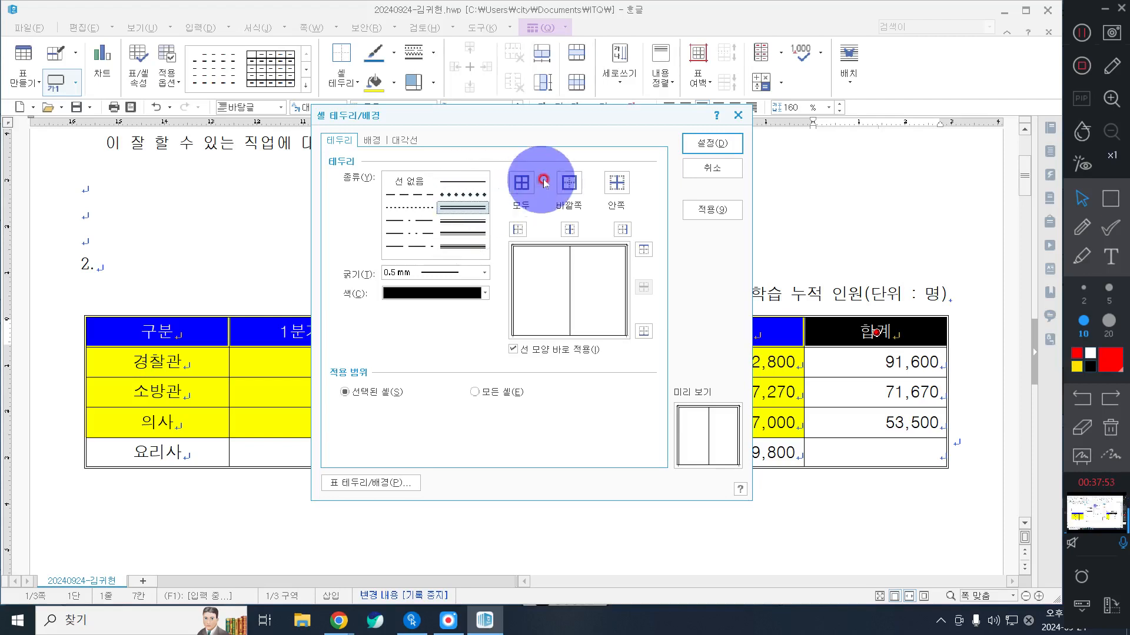
pyautogui.click(564, 184)
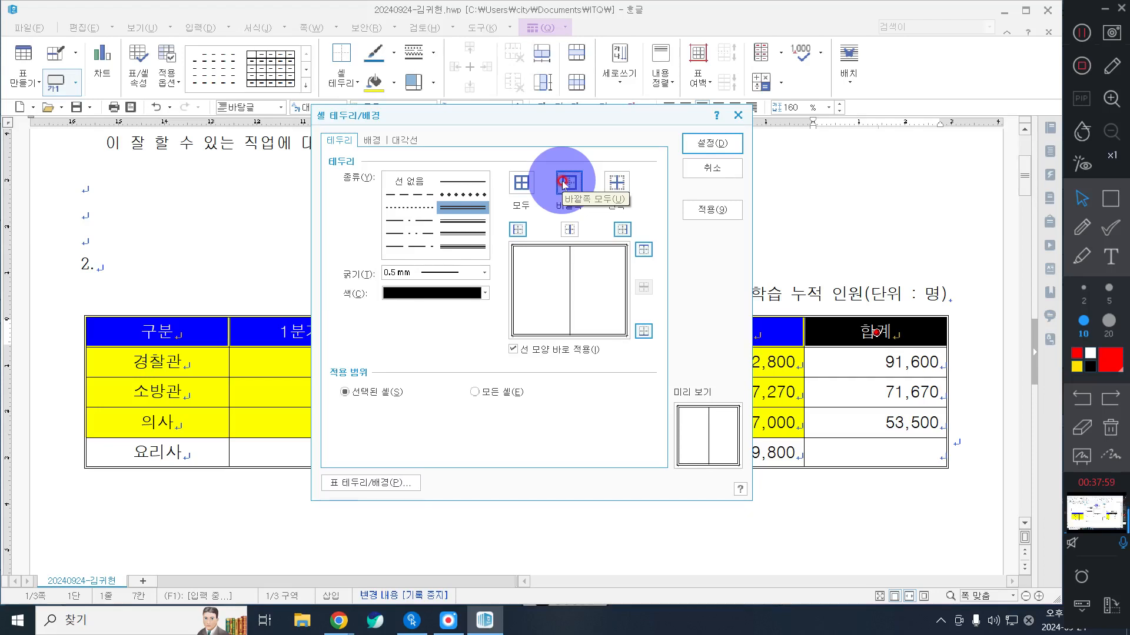
pyautogui.click(733, 140)
# Step: Apply a 0.5 mm 이중 실선 border around the outside of the first column, from 구분 to 요리사
pyautogui.moveTo(179, 332); pyautogui.dragTo(183, 451)
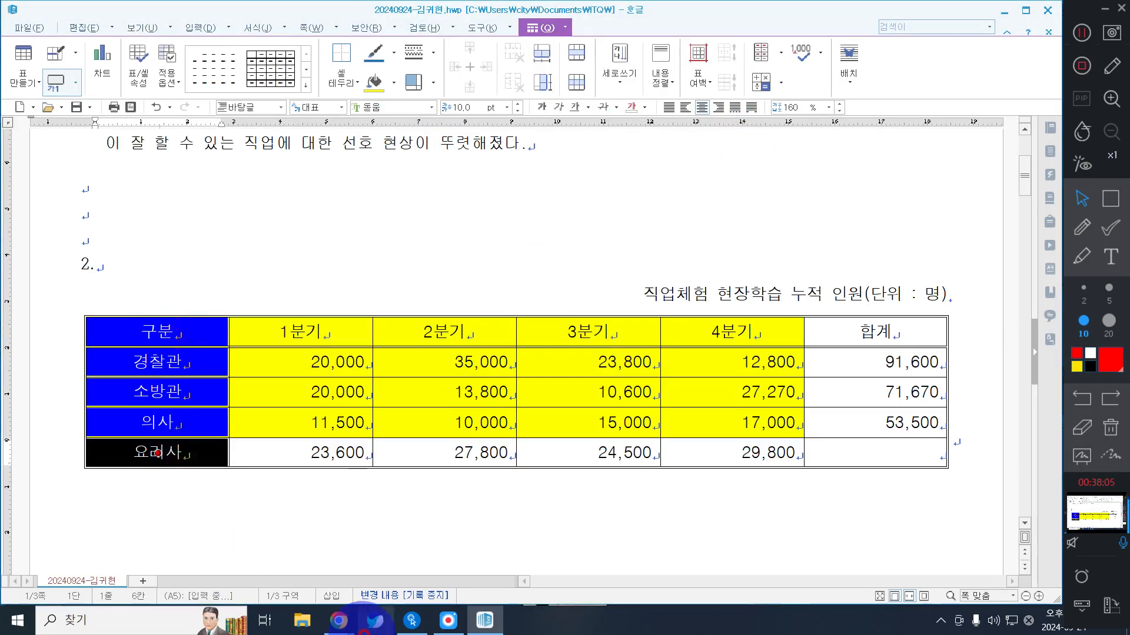
pyautogui.rightClick(336, 217)
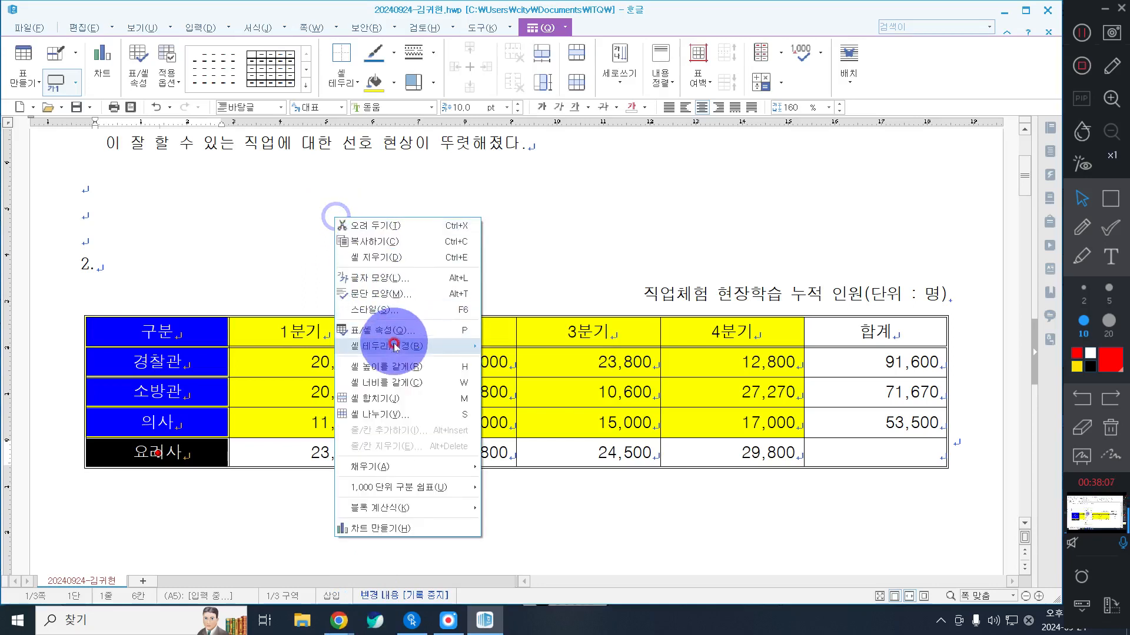
pyautogui.moveTo(412, 346)
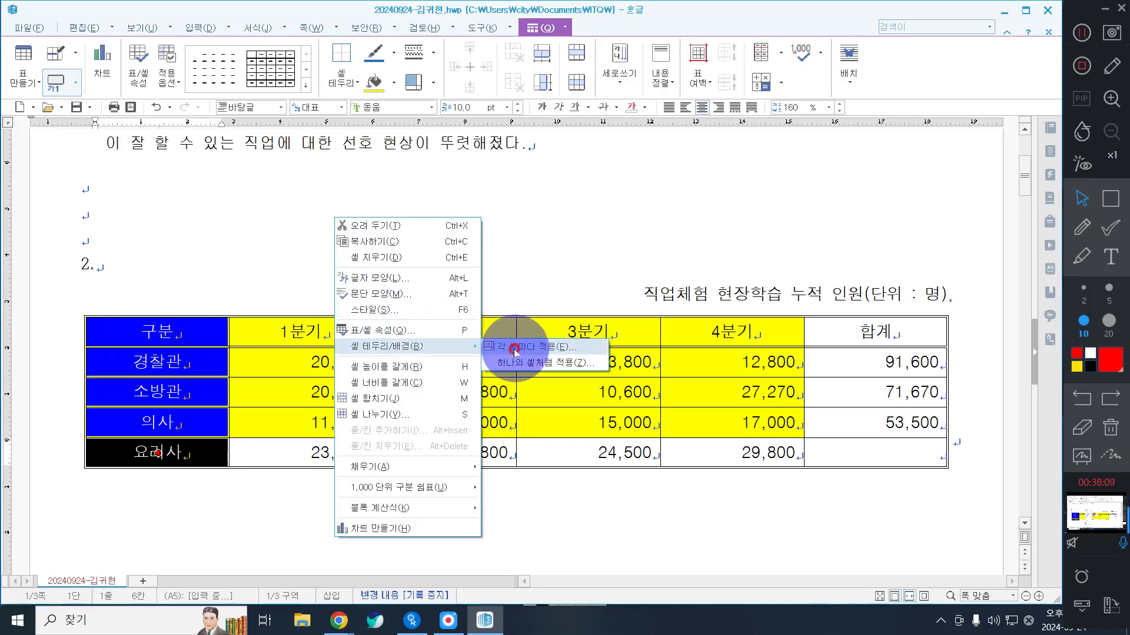
pyautogui.click(515, 347)
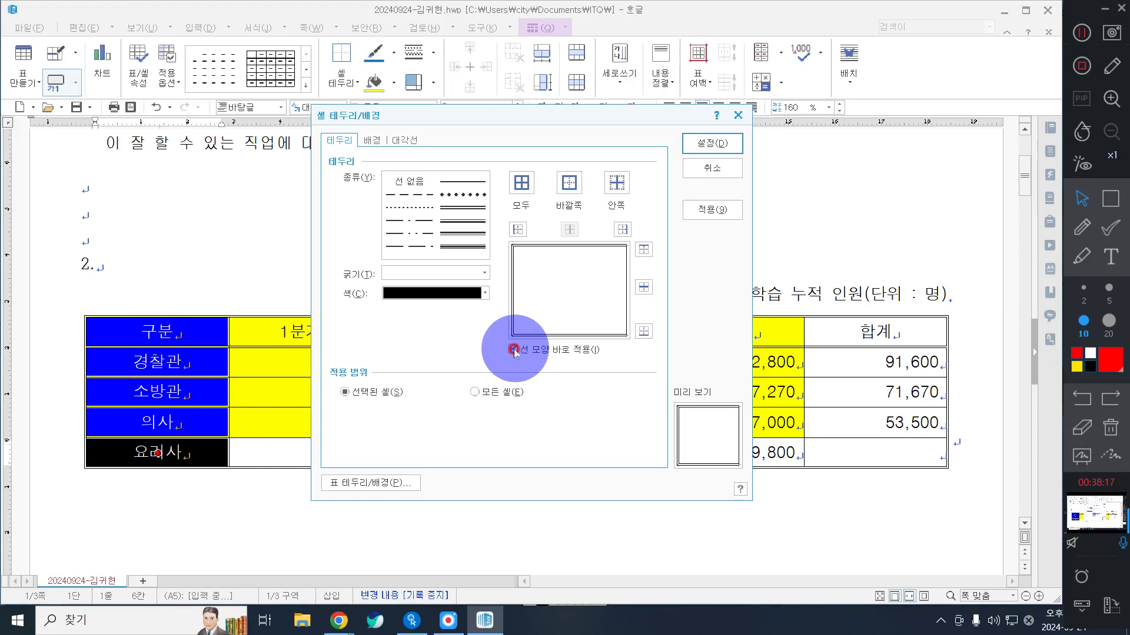
pyautogui.click(462, 207)
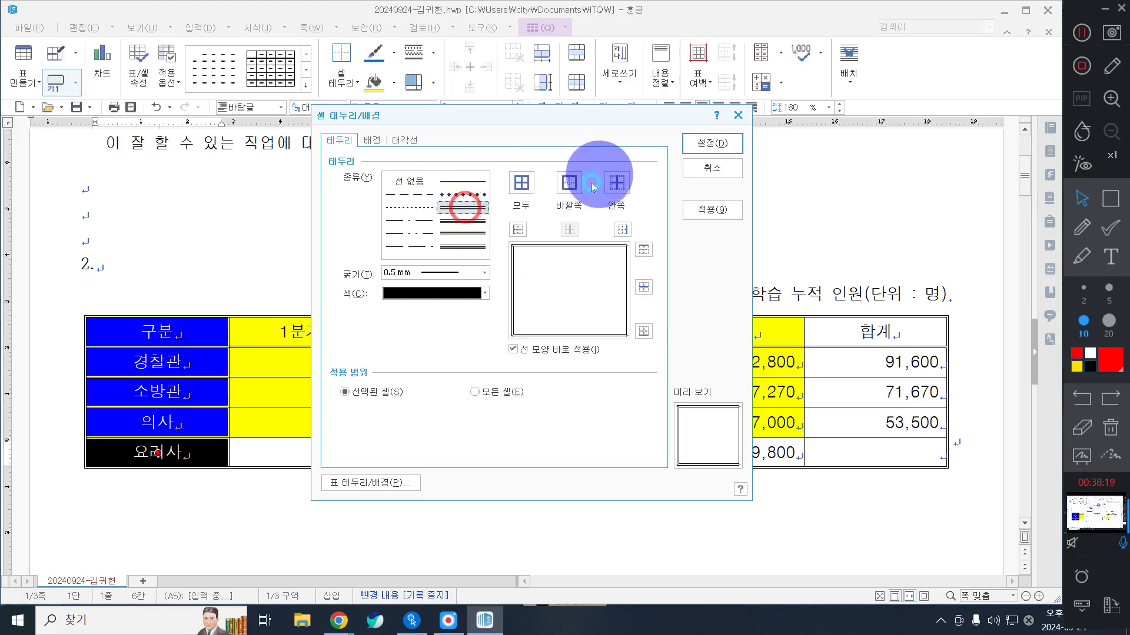
pyautogui.click(571, 183)
pyautogui.click(717, 142)
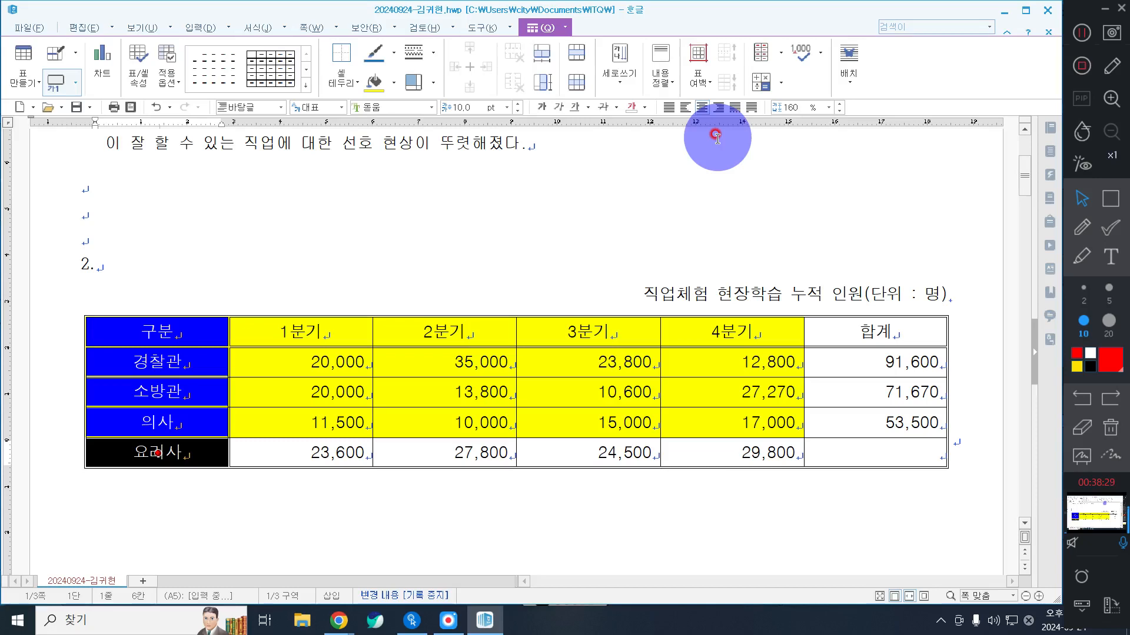
pyautogui.click(596, 212)
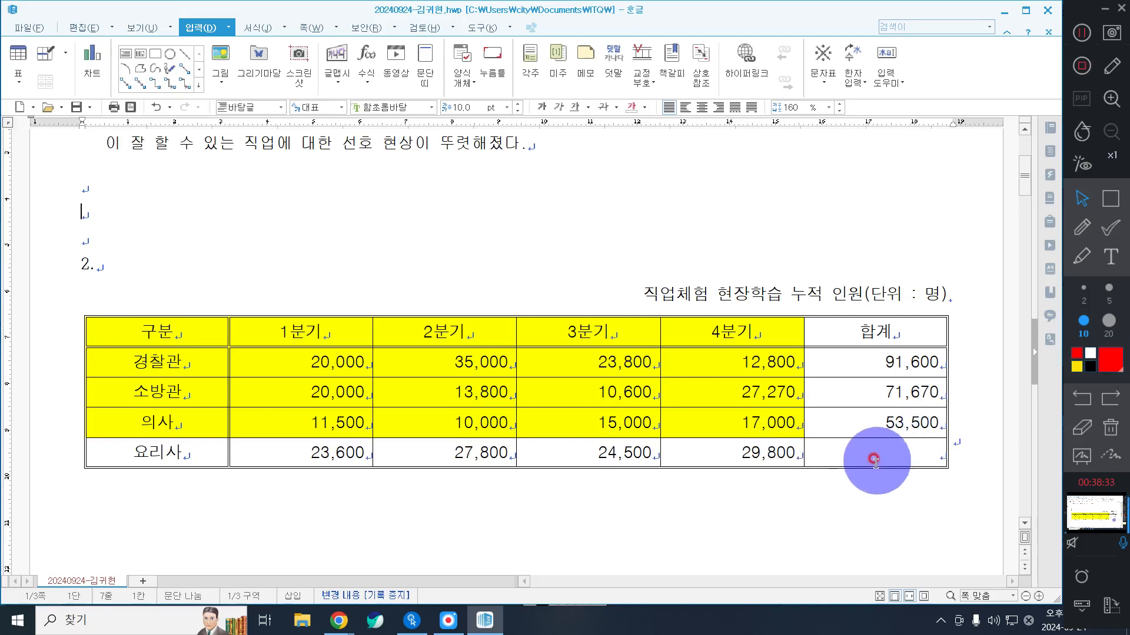
# Step: Cross out the empty 합계 cell of the 요리사 row with both downward and upward diagonal lines
pyautogui.click(897, 452)
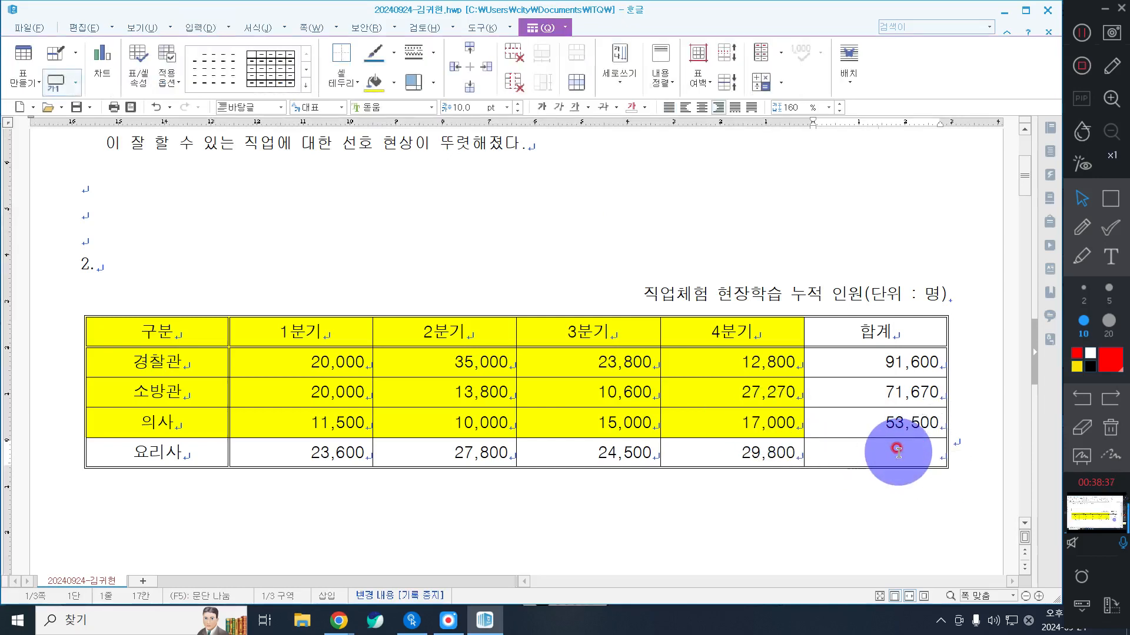
pyautogui.click(898, 453)
pyautogui.click(898, 452)
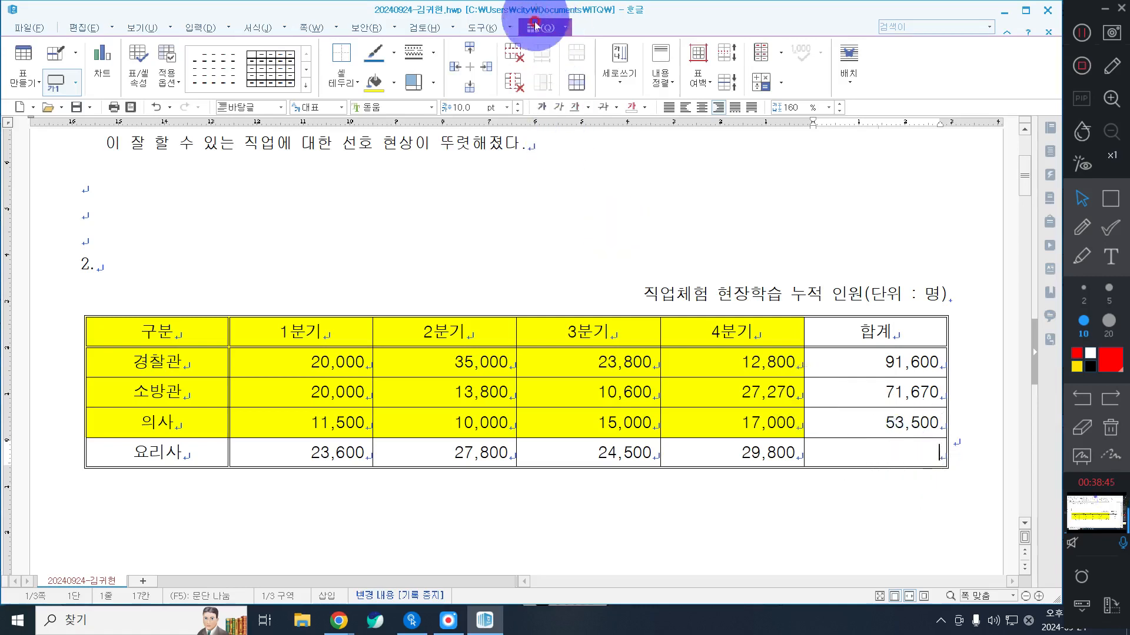
pyautogui.click(337, 85)
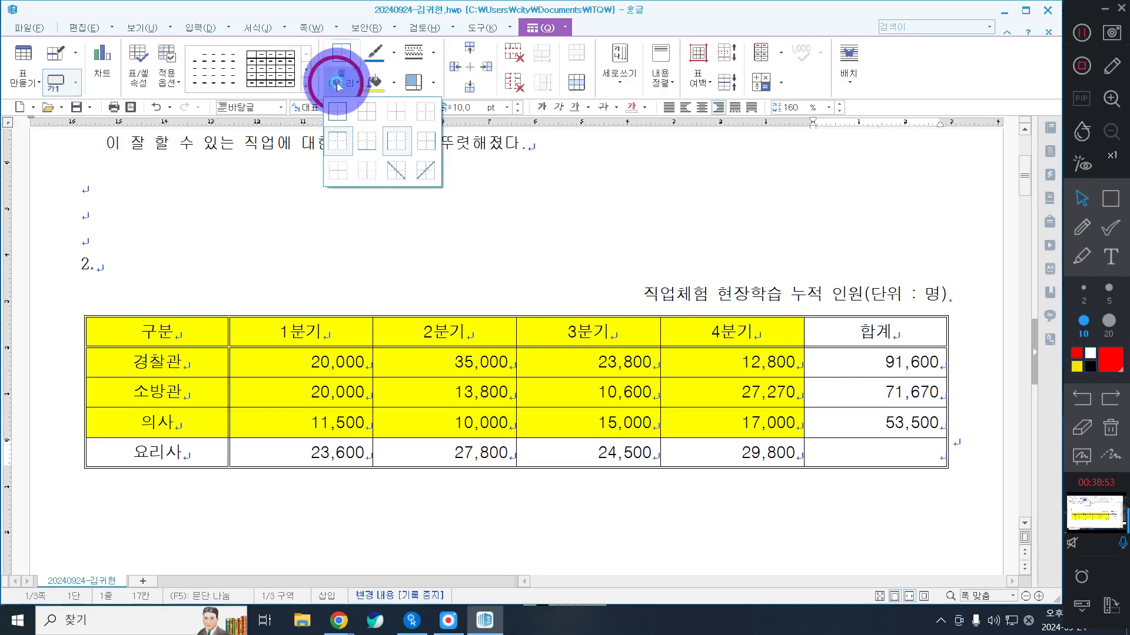
pyautogui.click(390, 170)
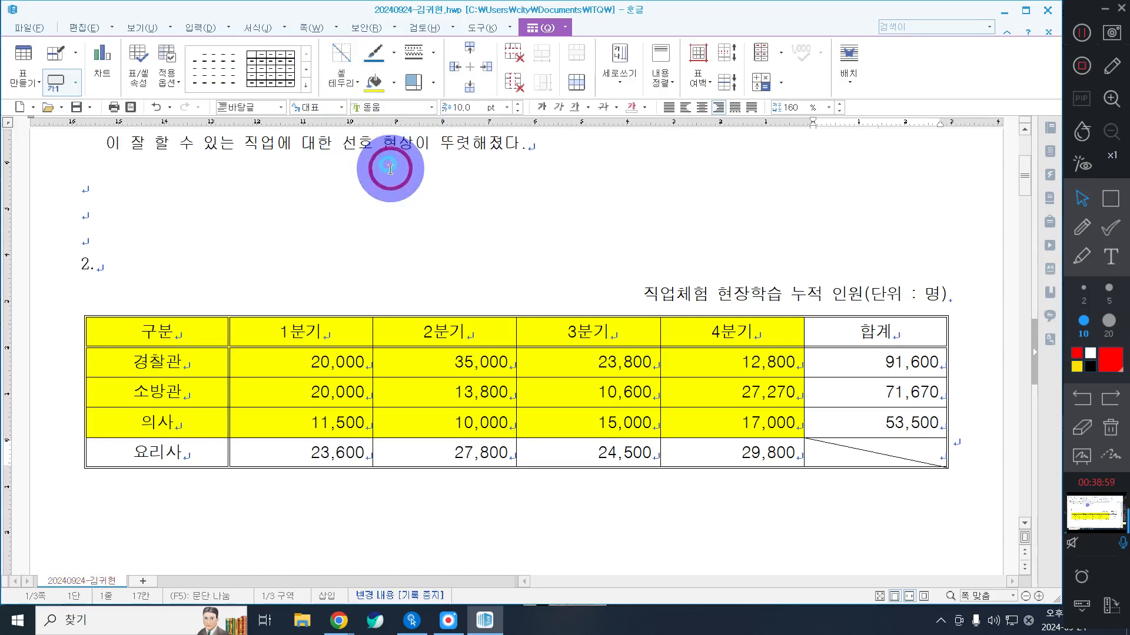
pyautogui.click(342, 85)
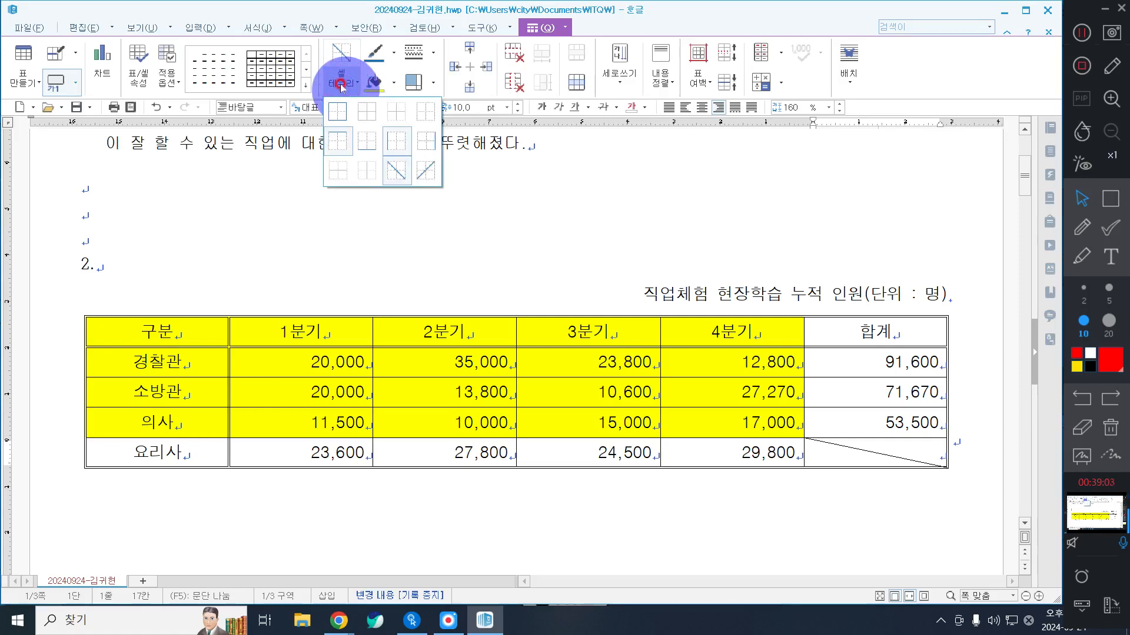
pyautogui.click(424, 170)
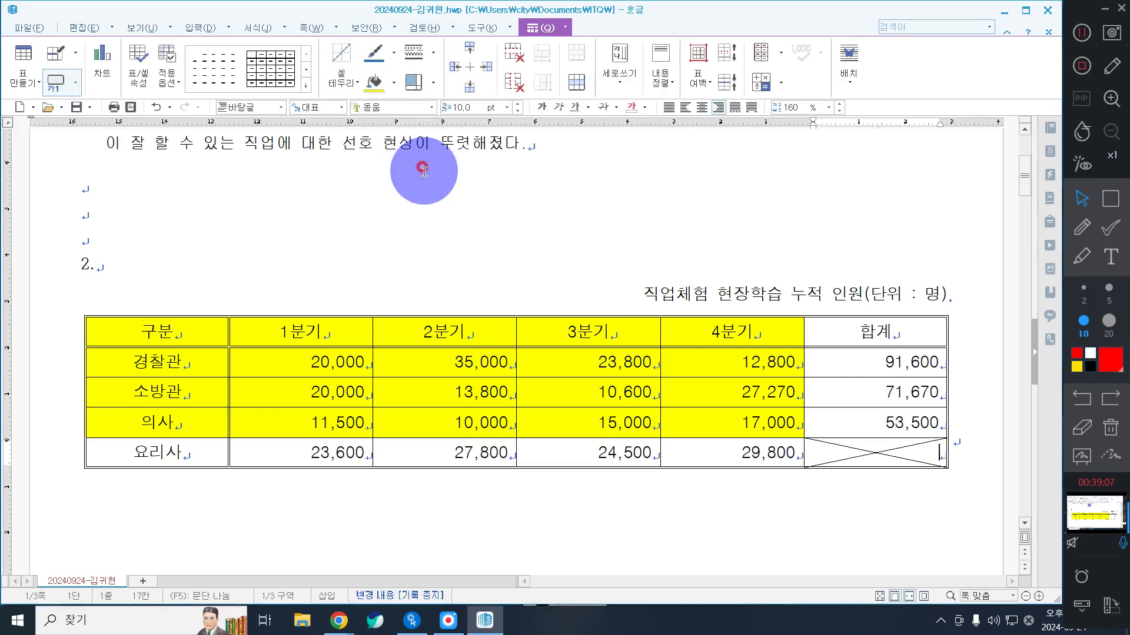
pyautogui.click(328, 80)
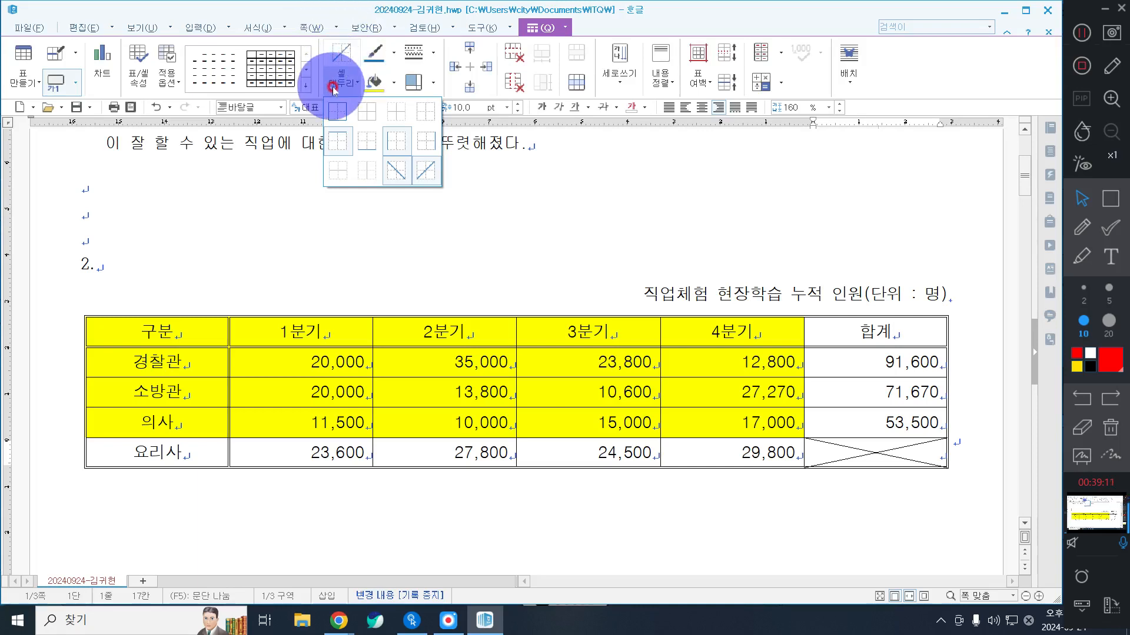
pyautogui.click(700, 220)
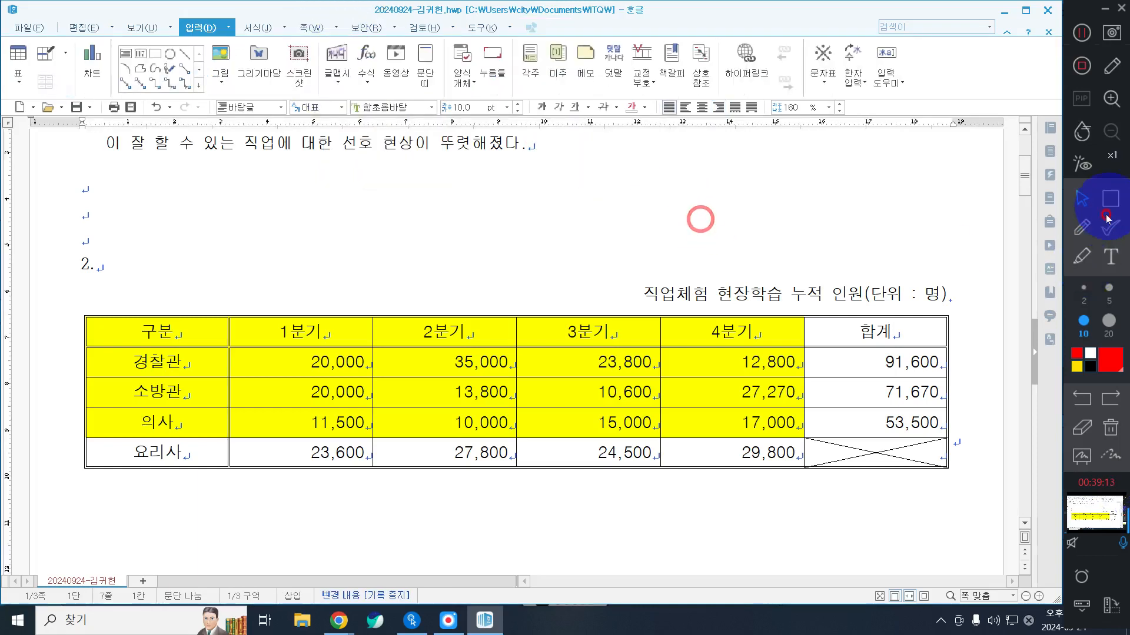
pyautogui.click(1081, 227)
pyautogui.moveTo(956, 426)
pyautogui.mouseDown()
pyautogui.moveTo(936, 429)
pyautogui.moveTo(942, 466)
pyautogui.moveTo(959, 444)
pyautogui.moveTo(953, 427)
pyautogui.mouseUp()
pyautogui.moveTo(809, 452)
pyautogui.mouseDown()
pyautogui.moveTo(905, 489)
pyautogui.moveTo(941, 461)
pyautogui.moveTo(795, 456)
pyautogui.mouseUp()
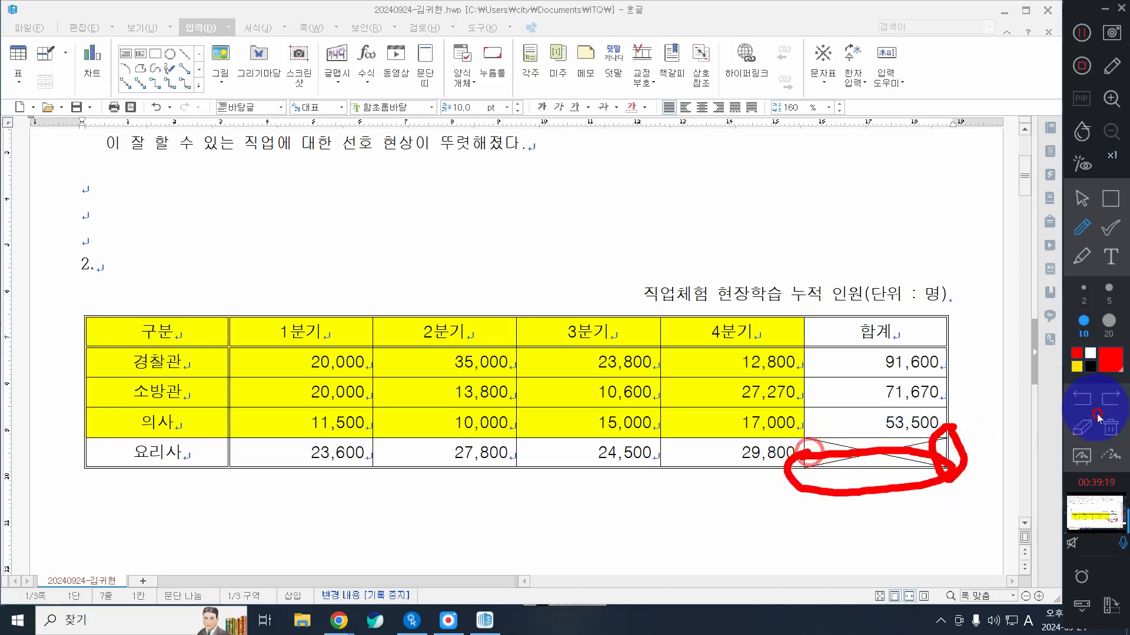
pyautogui.click(1110, 428)
pyautogui.click(1081, 198)
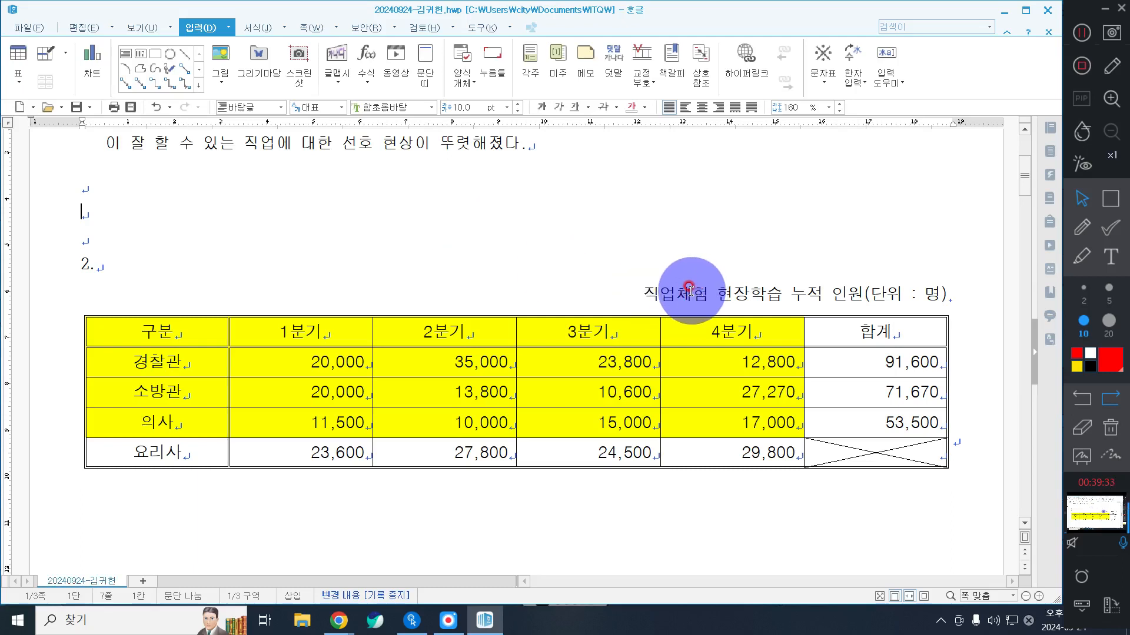
pyautogui.click(650, 253)
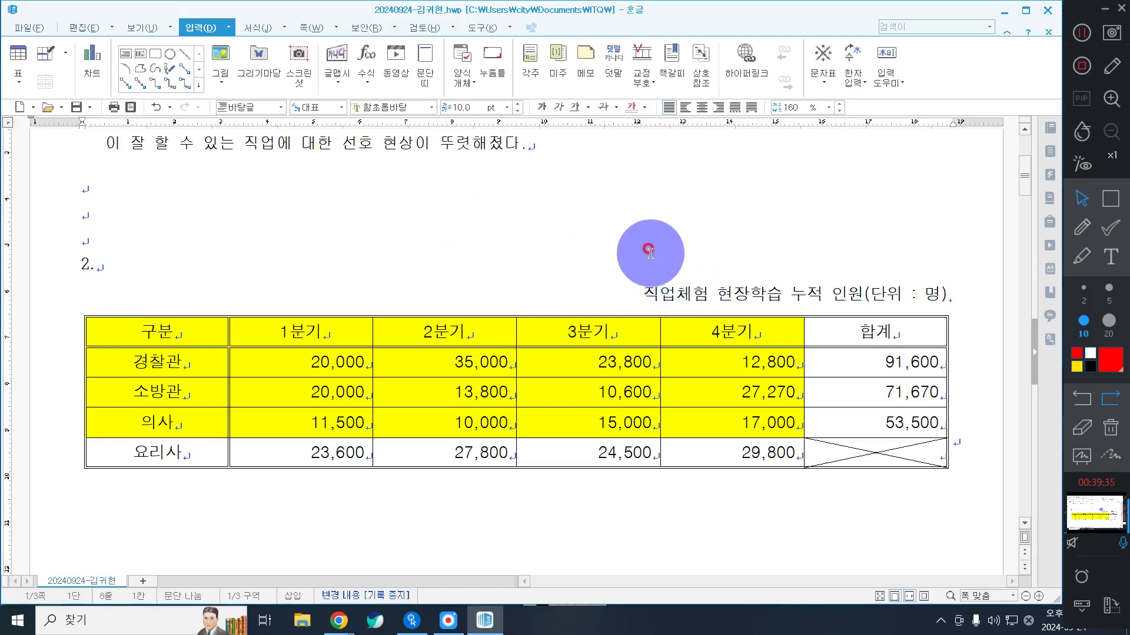